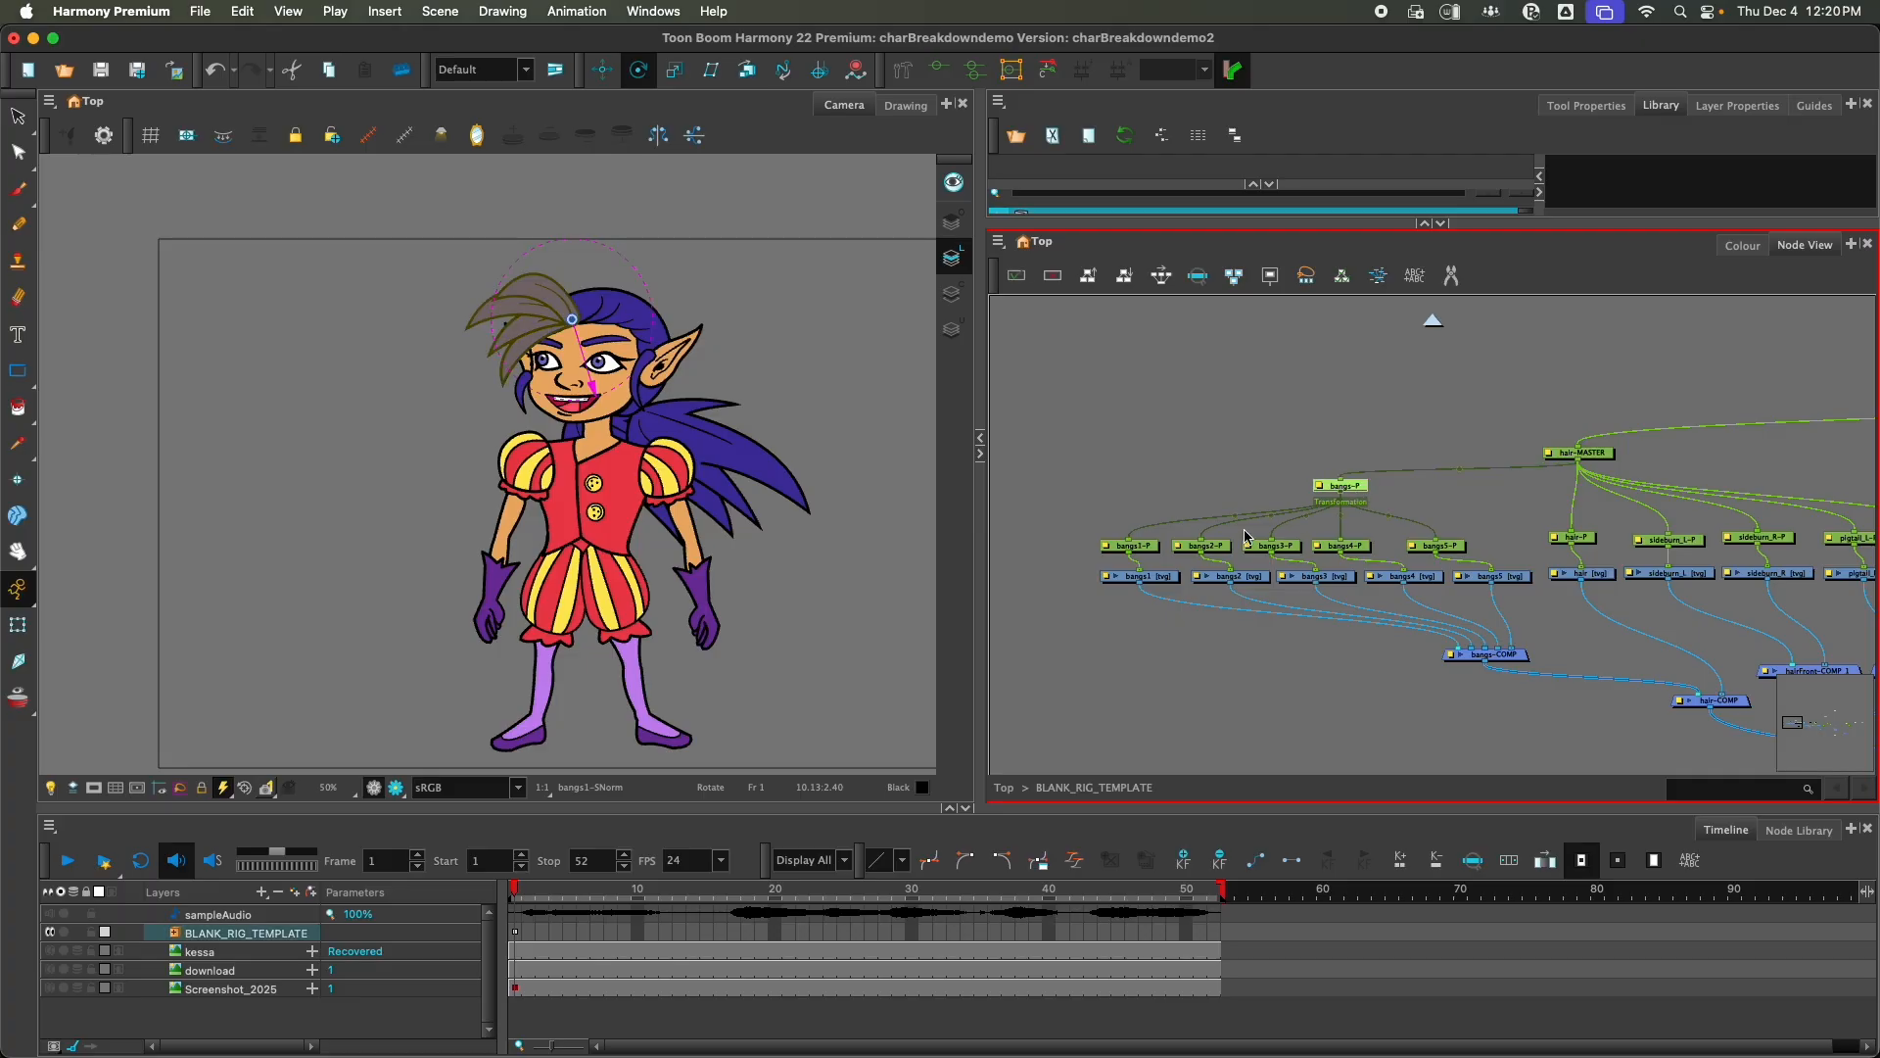
Step: Check the pivots of the bangs1-P to bangs5-P pegs, and test-rotate bangs-P and undo the rotation
click(1144, 549)
click(1230, 552)
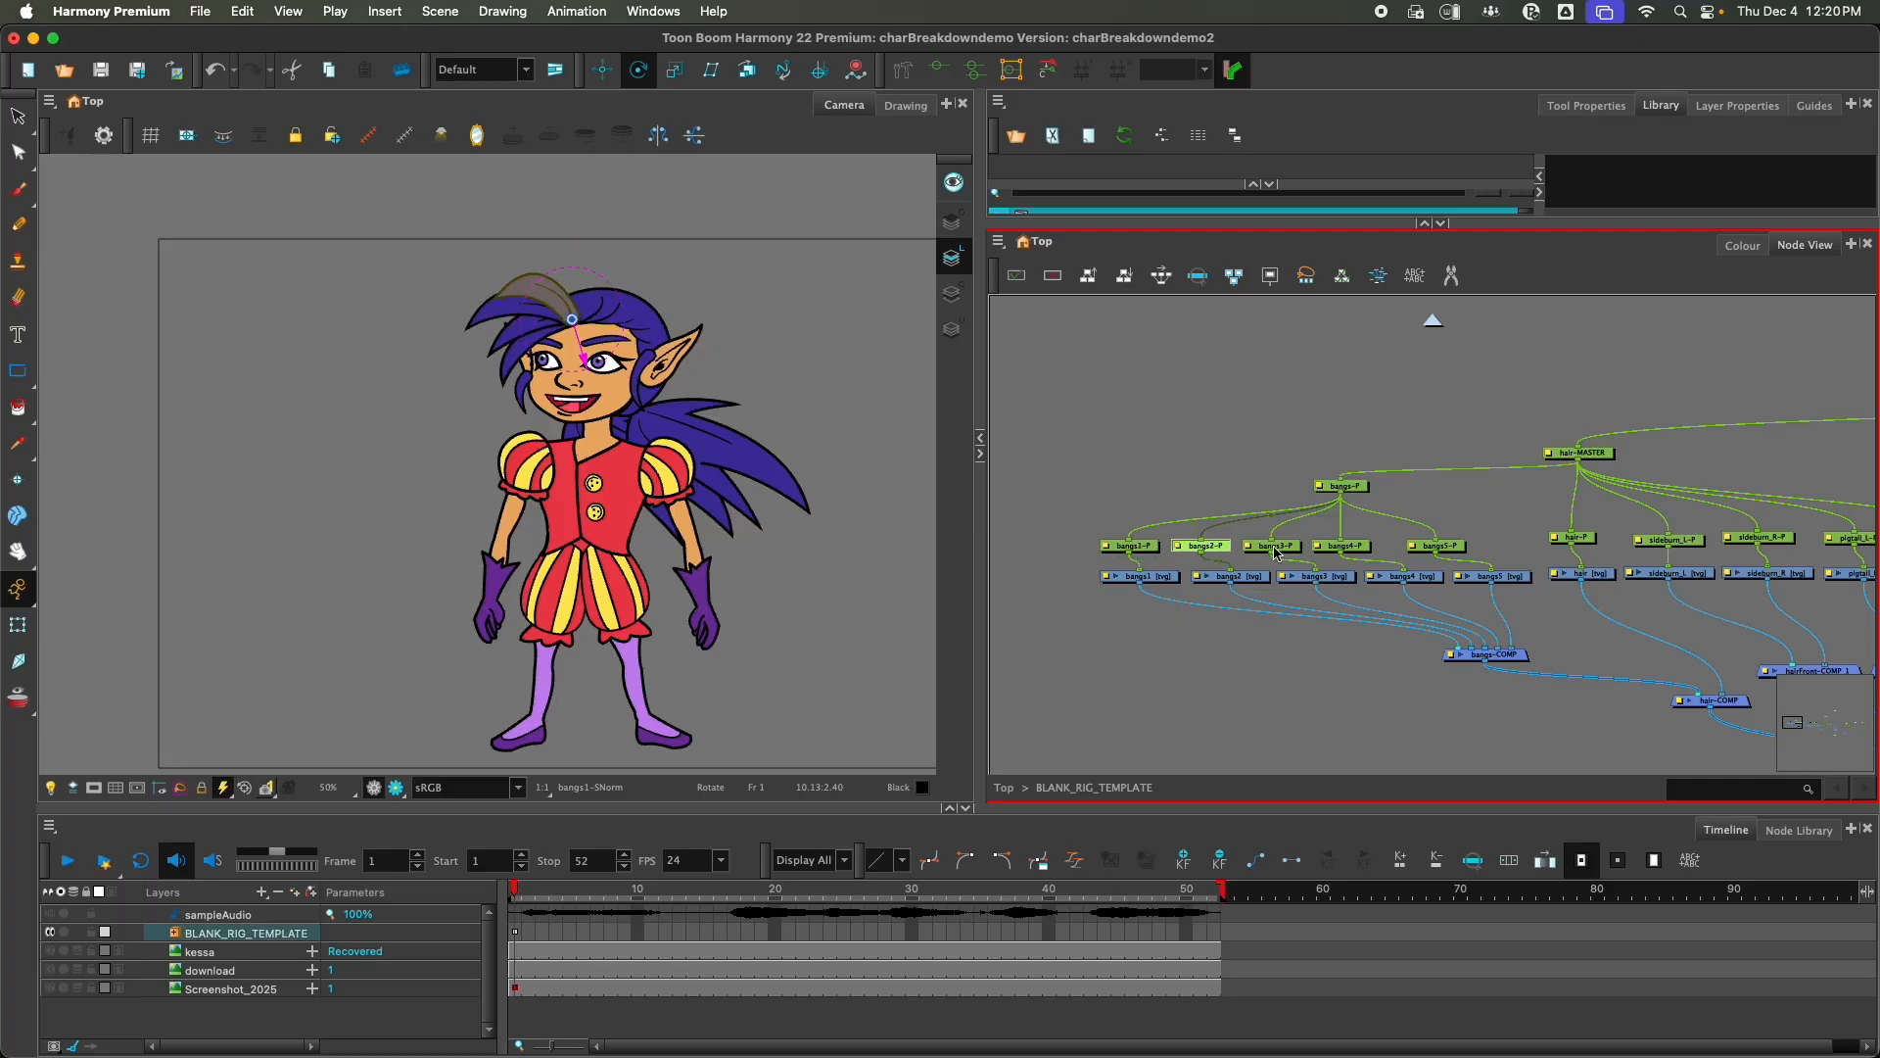
click(1288, 548)
click(1363, 550)
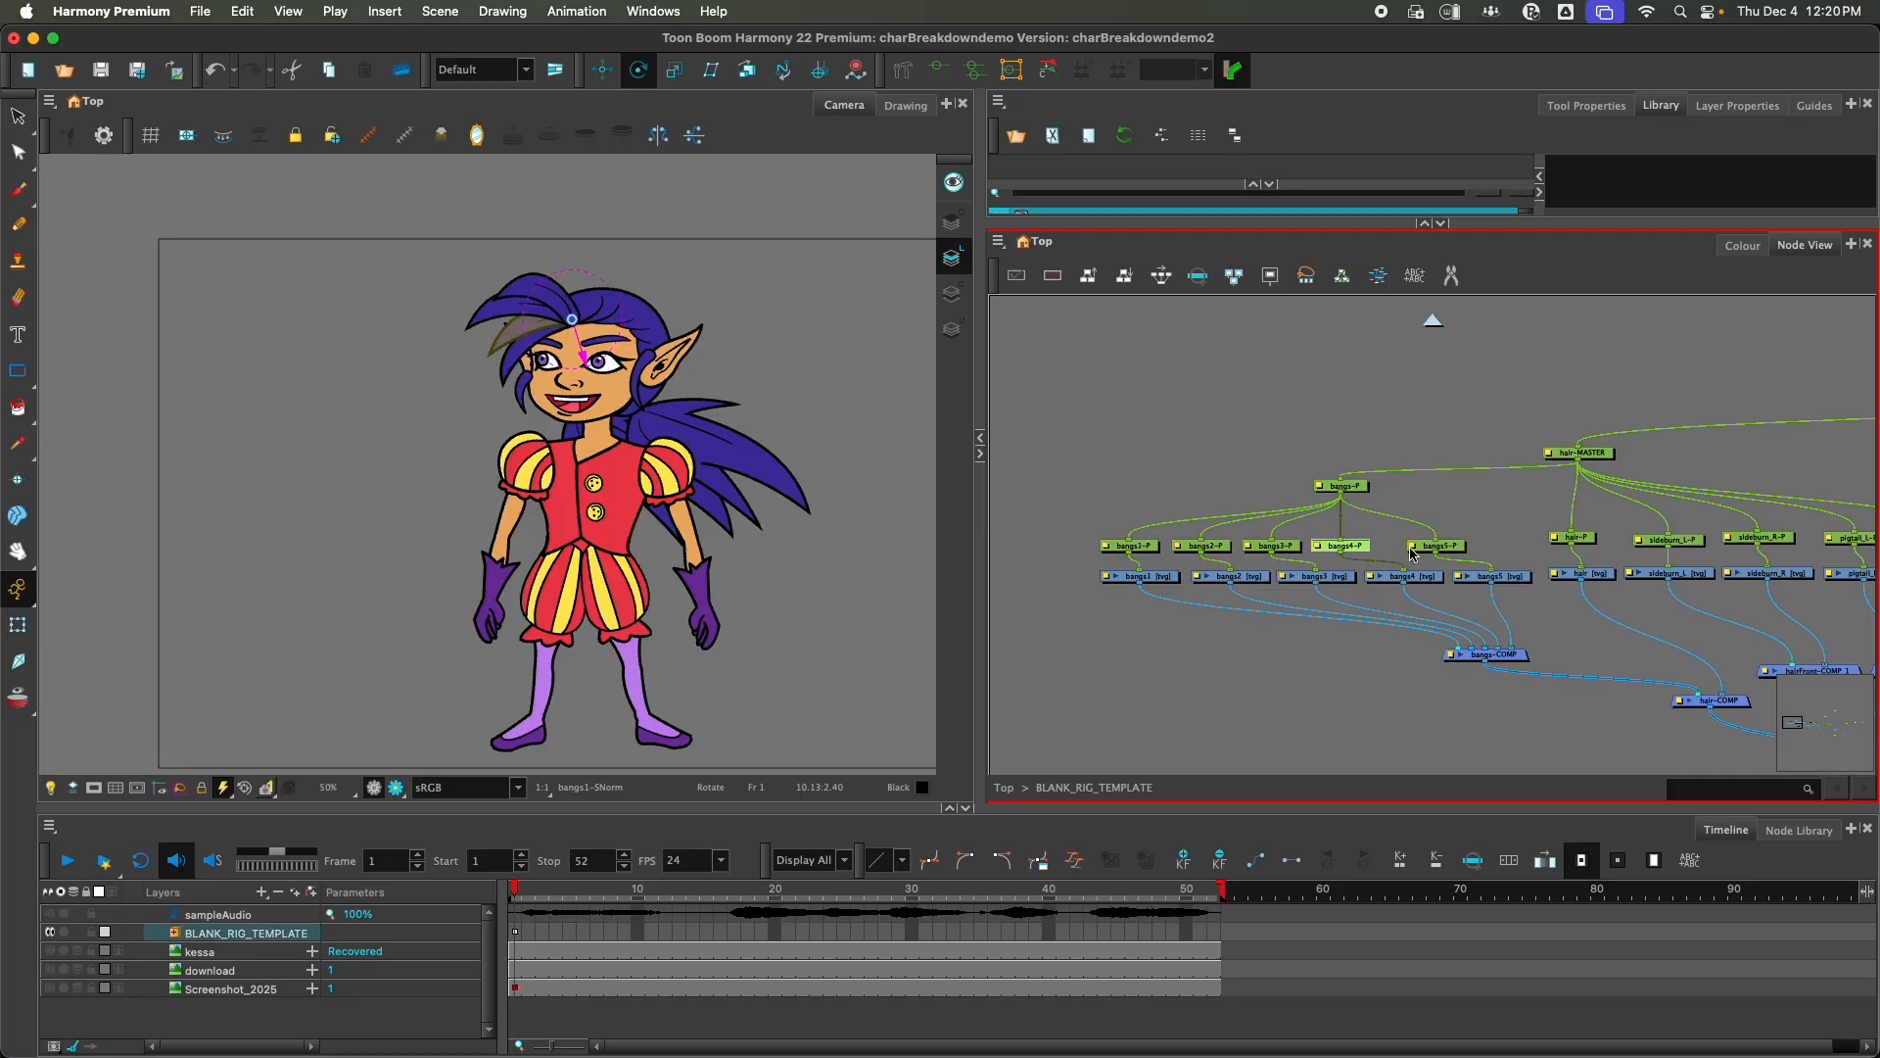
click(1440, 547)
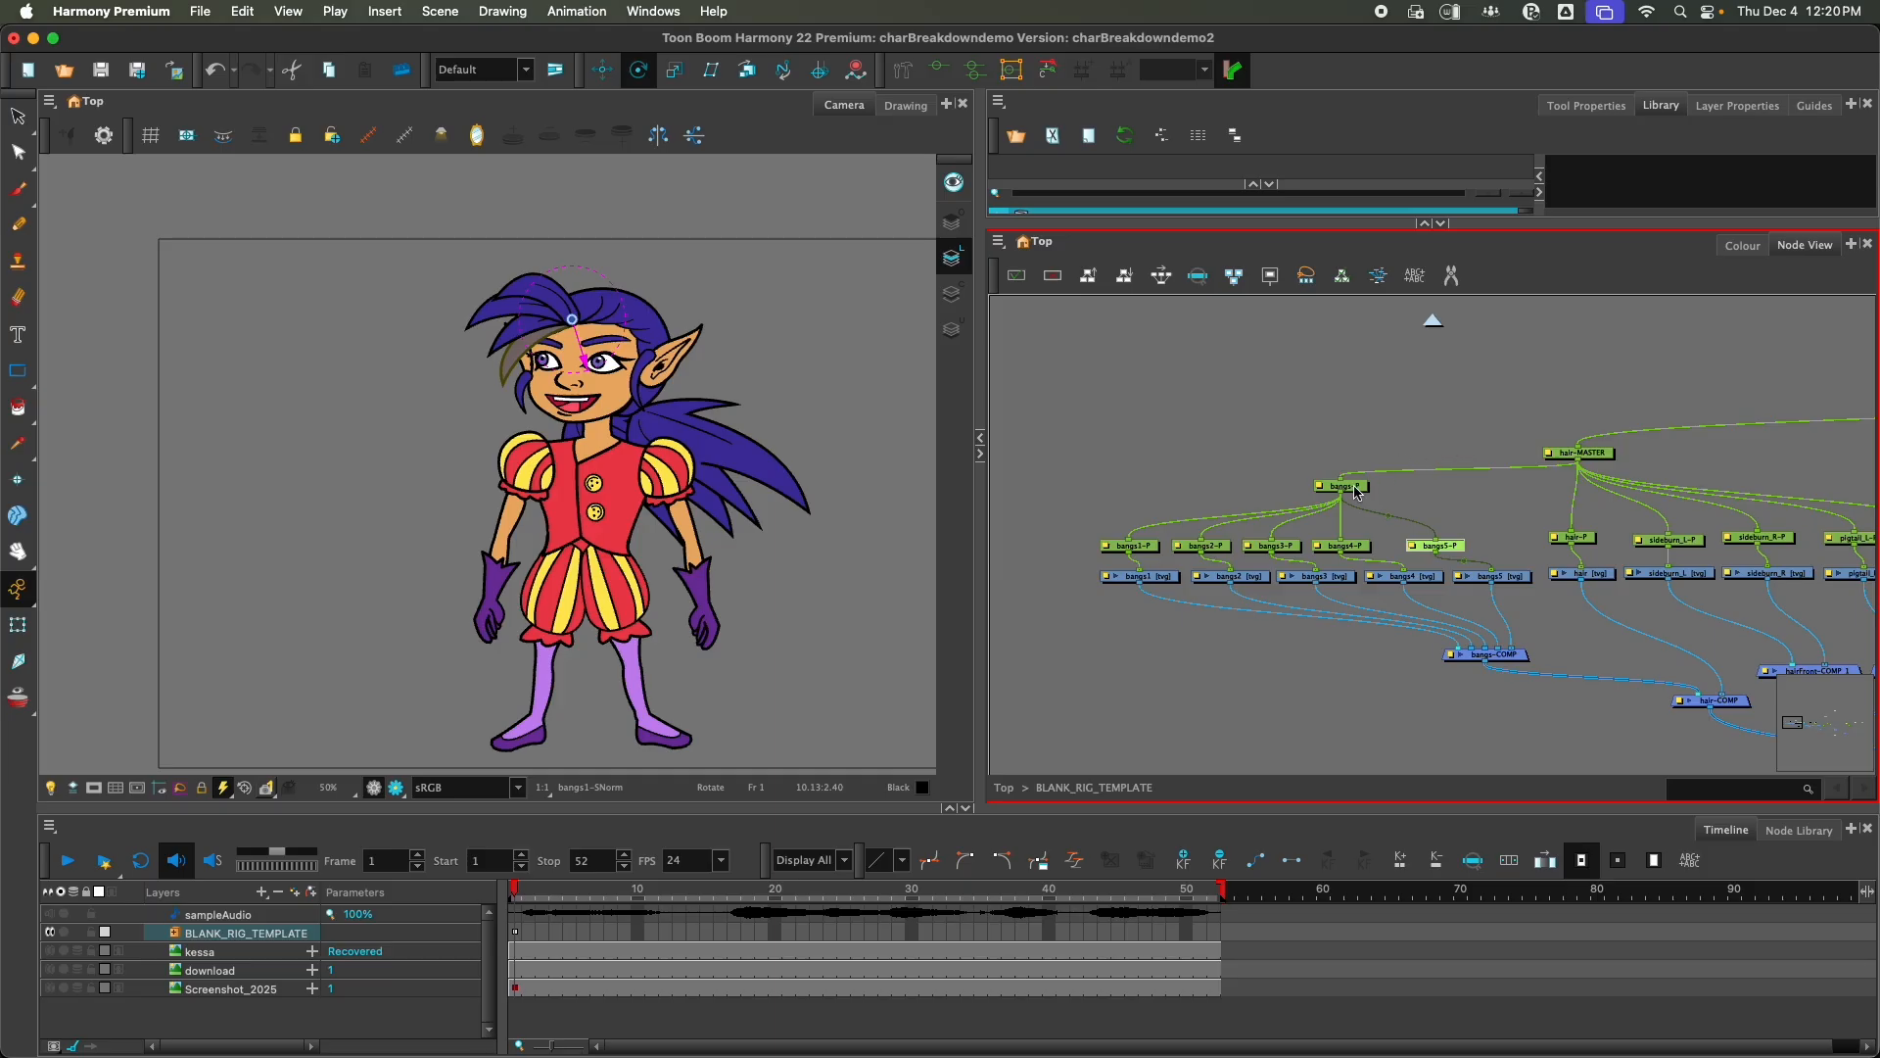
mouse_move(626, 271)
mouse_down()
mouse_move(618, 326)
mouse_move(625, 255)
mouse_up()
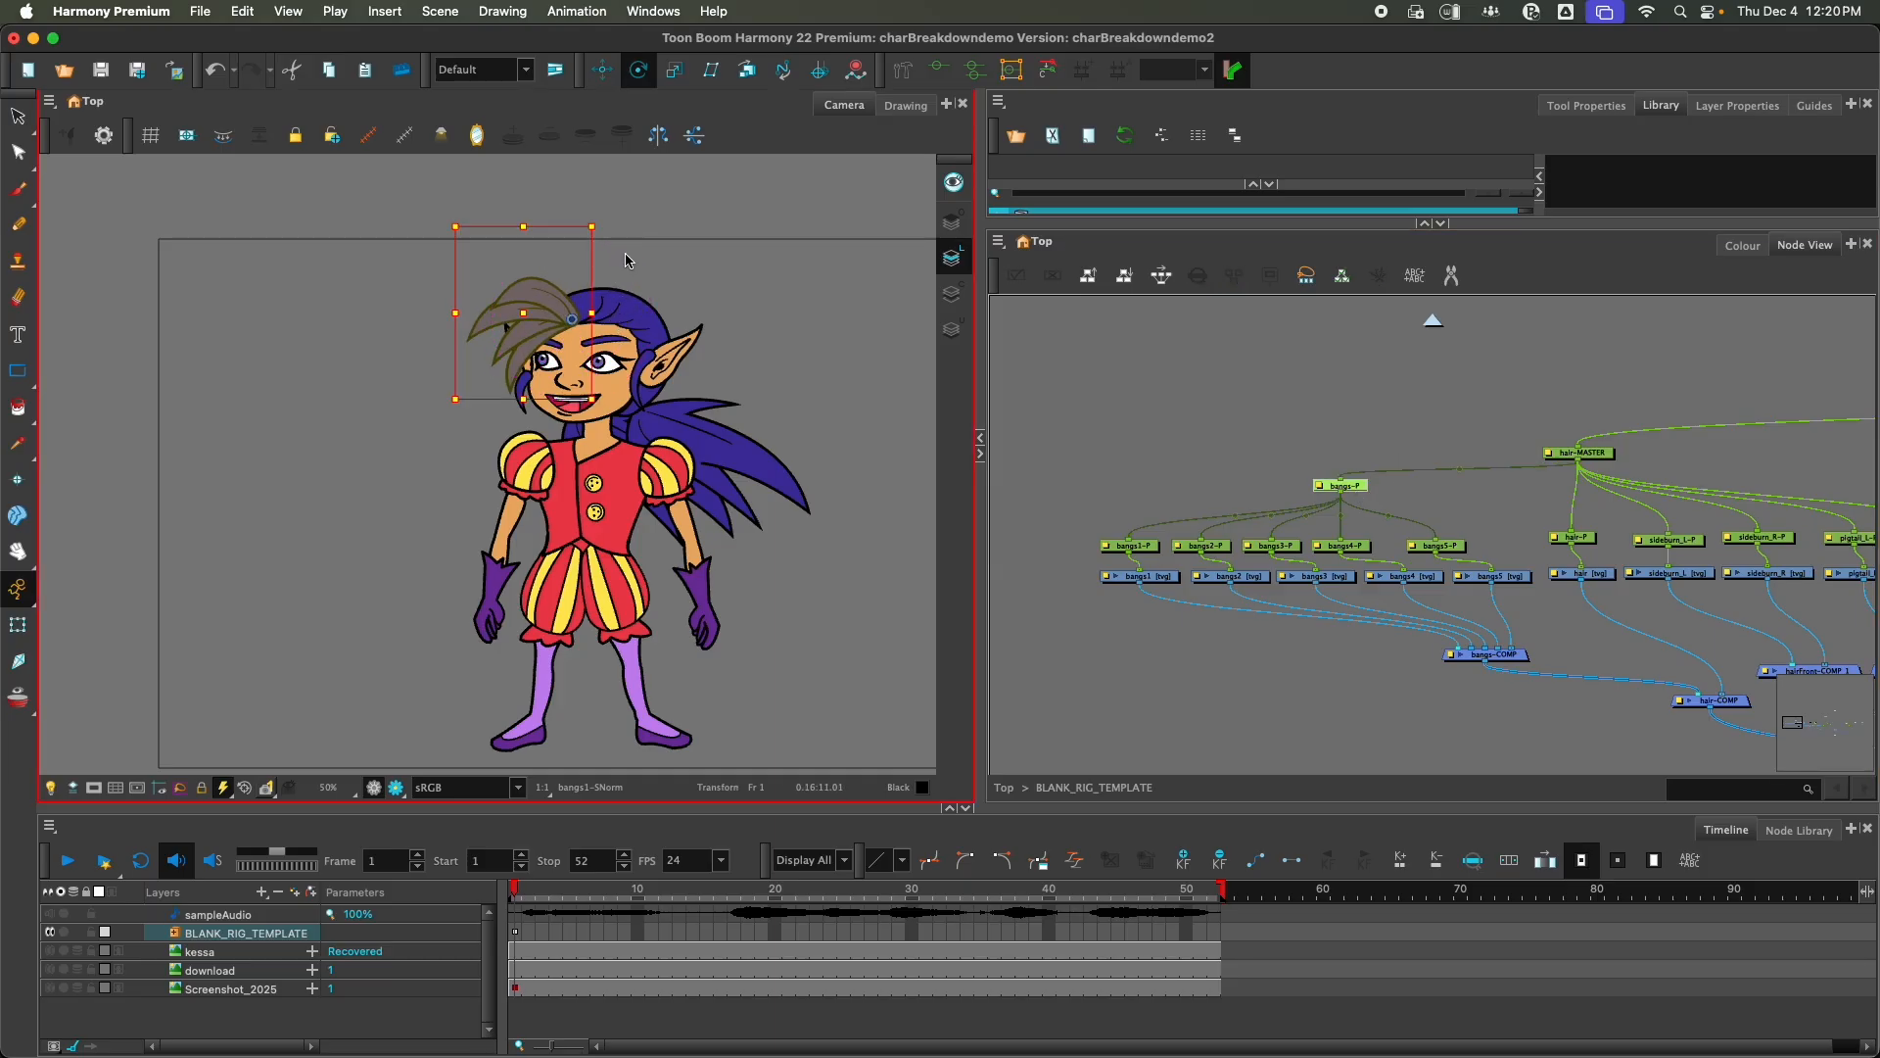
key(super+z)
Step: Test-rotate the bangs1-P, bangs2-P and bangs3-P pegs one at a time and undo each rotation
click(1136, 500)
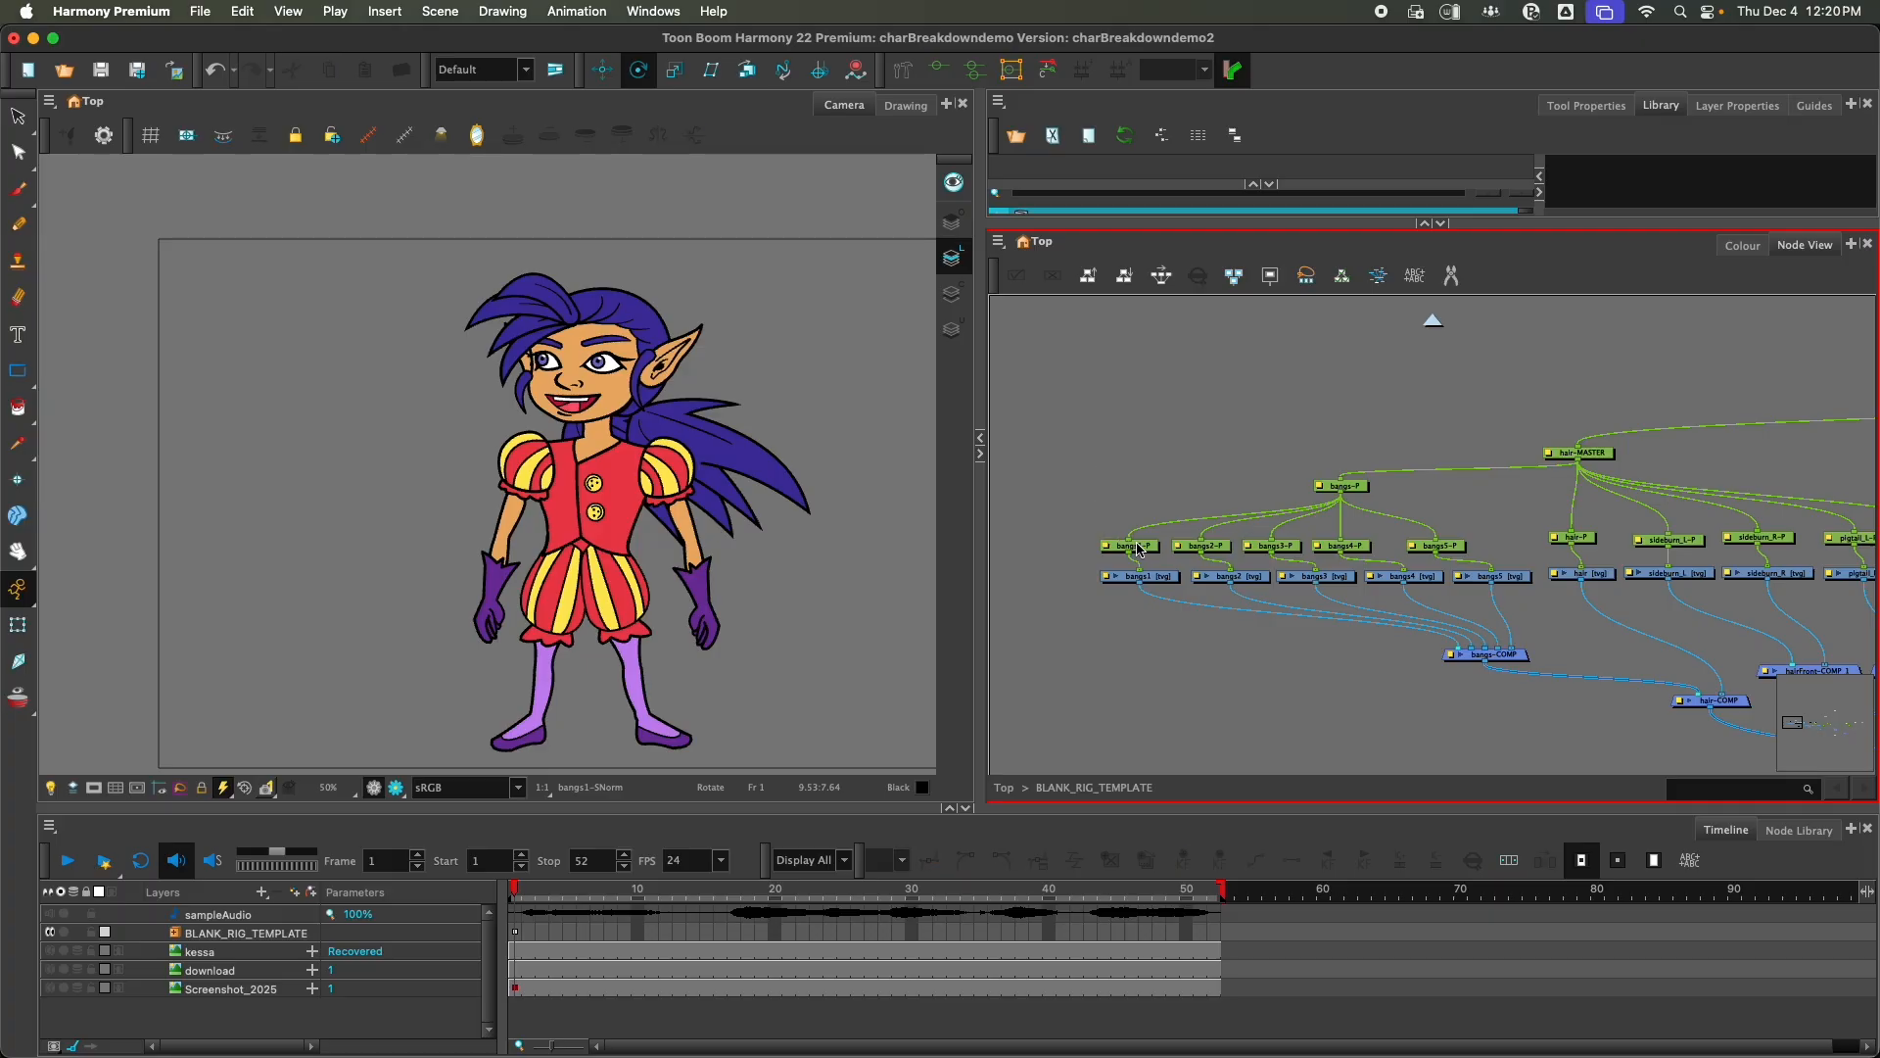
click(1135, 546)
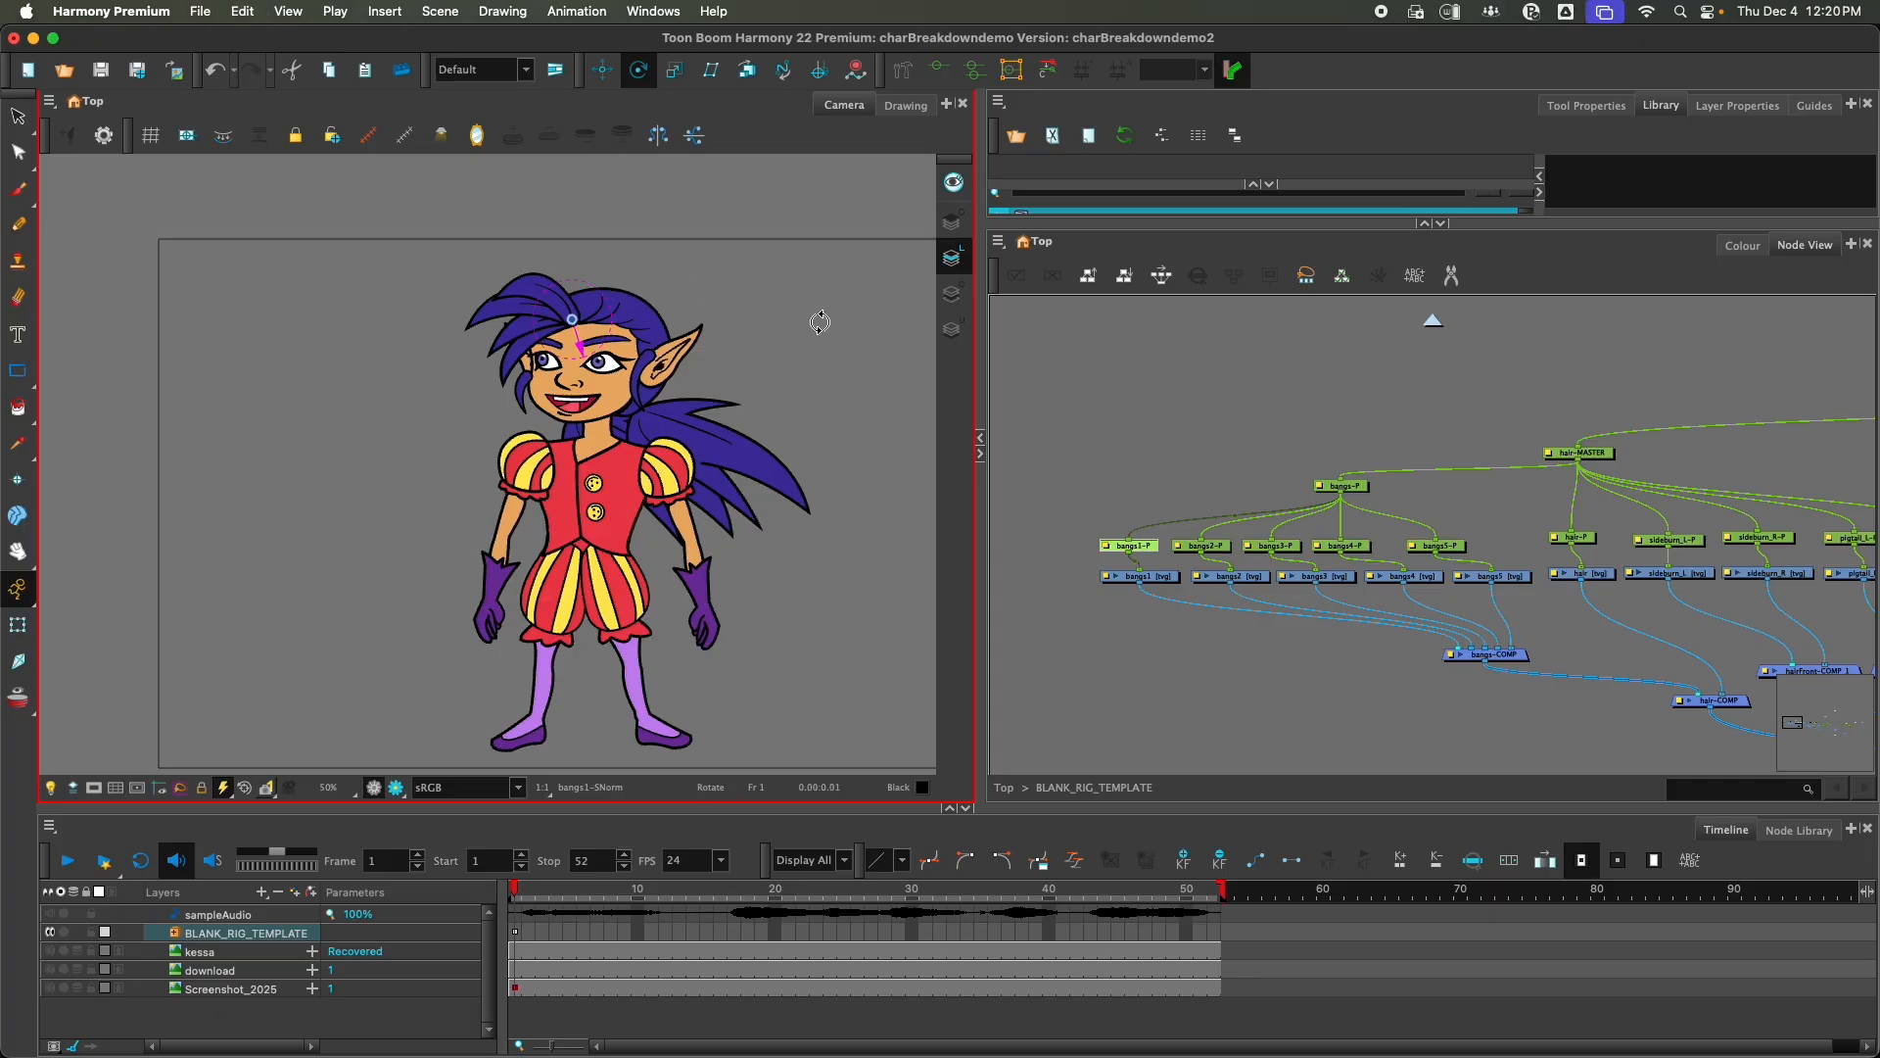
click(1219, 547)
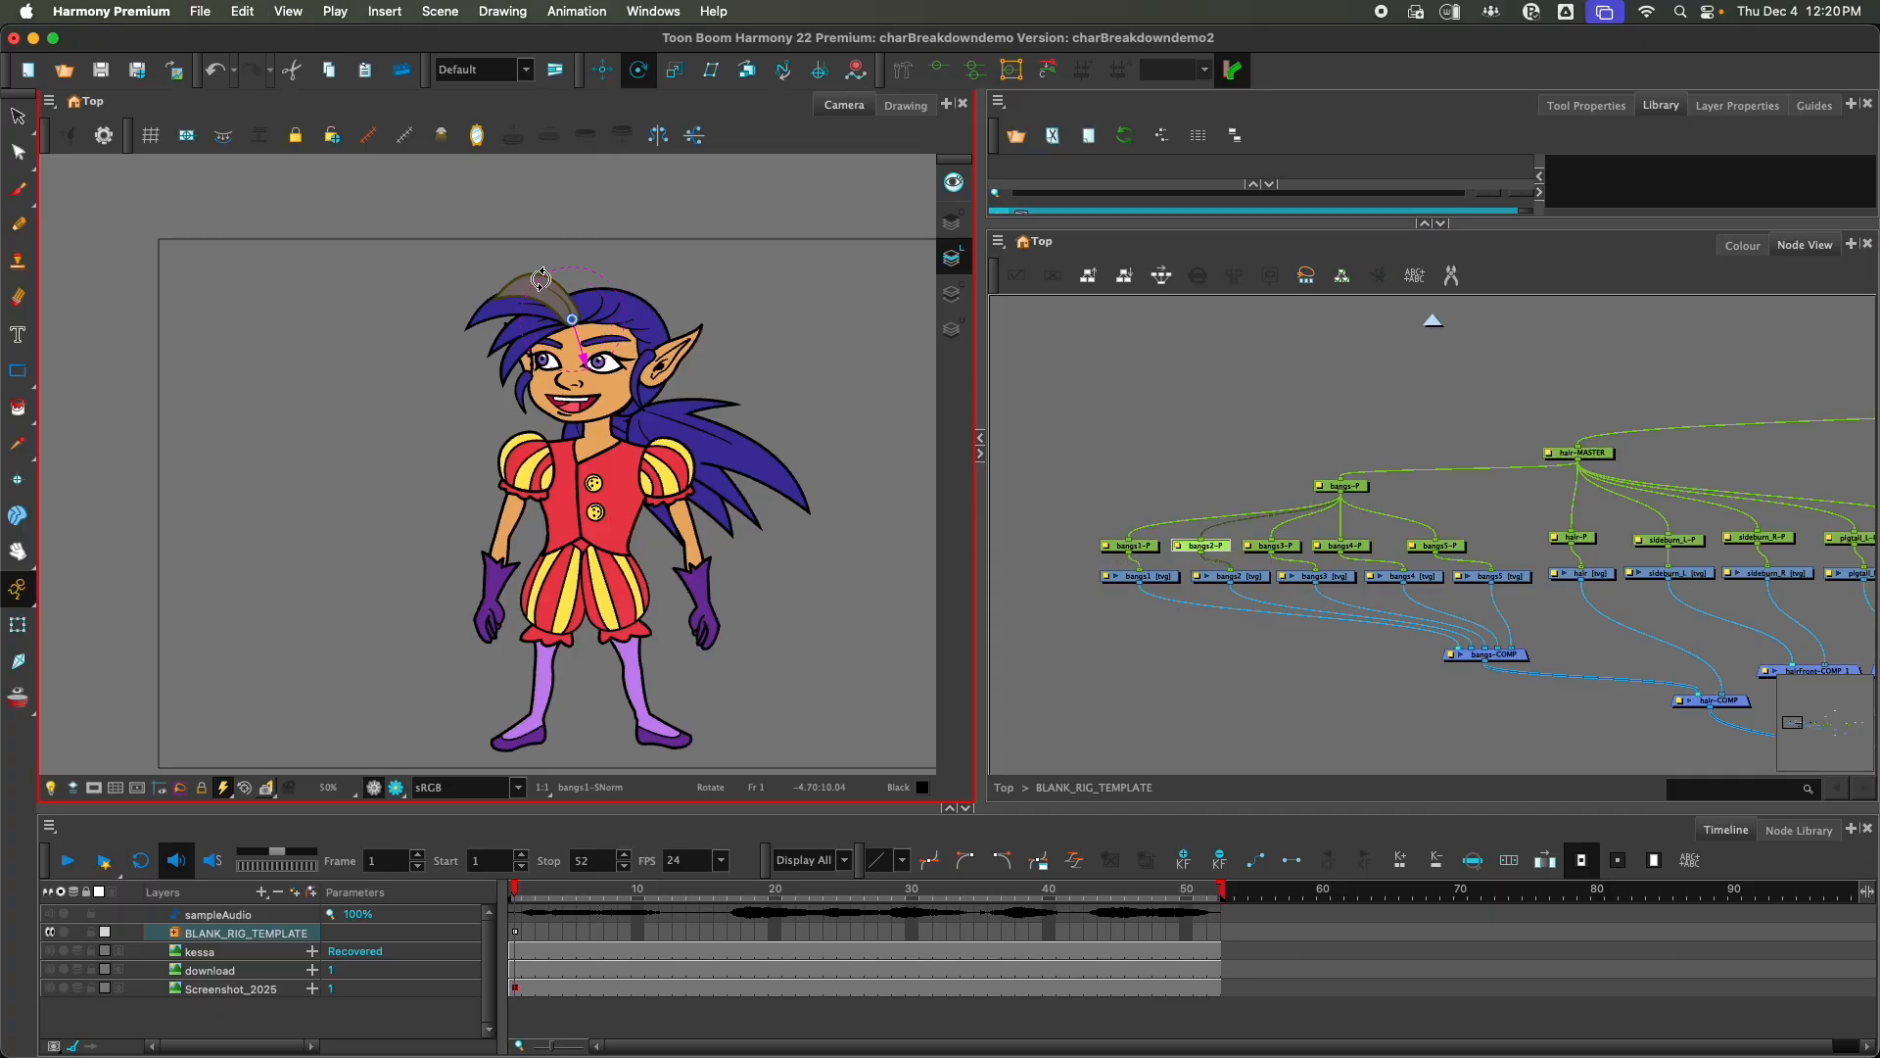
key(super+z)
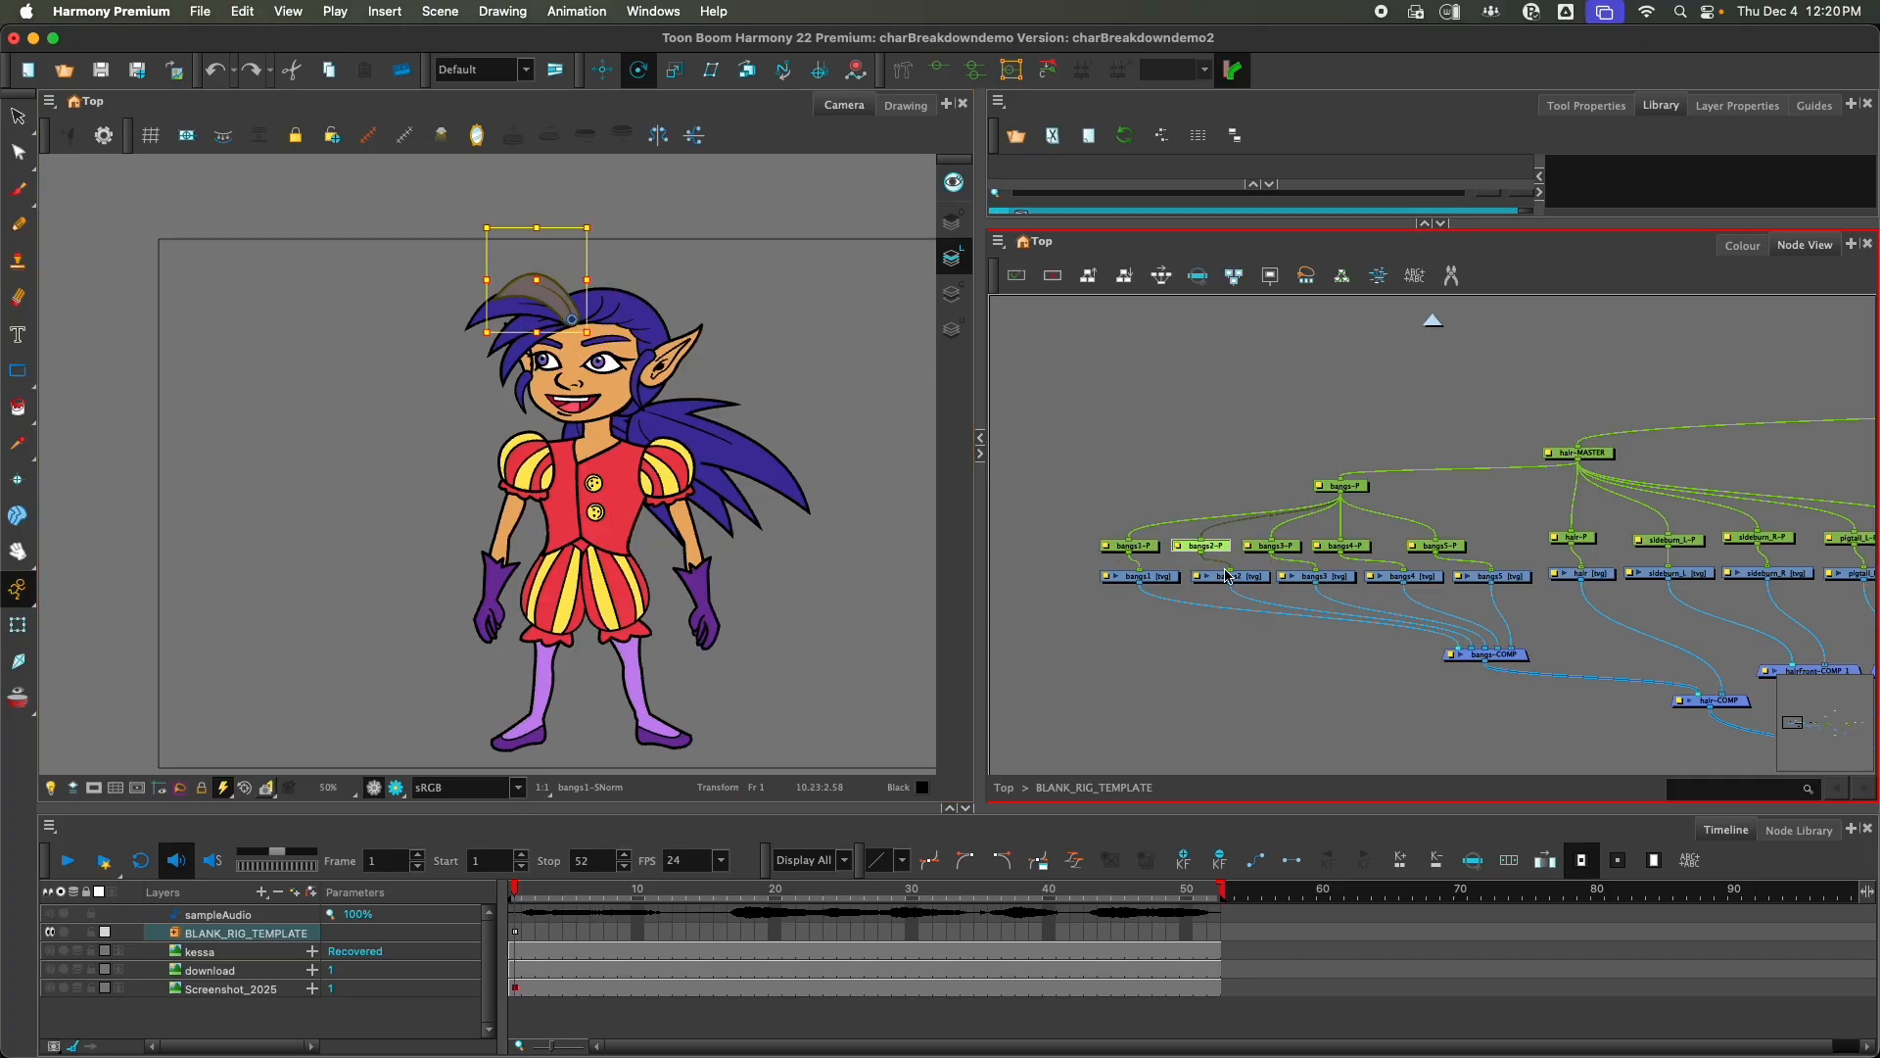
click(1294, 553)
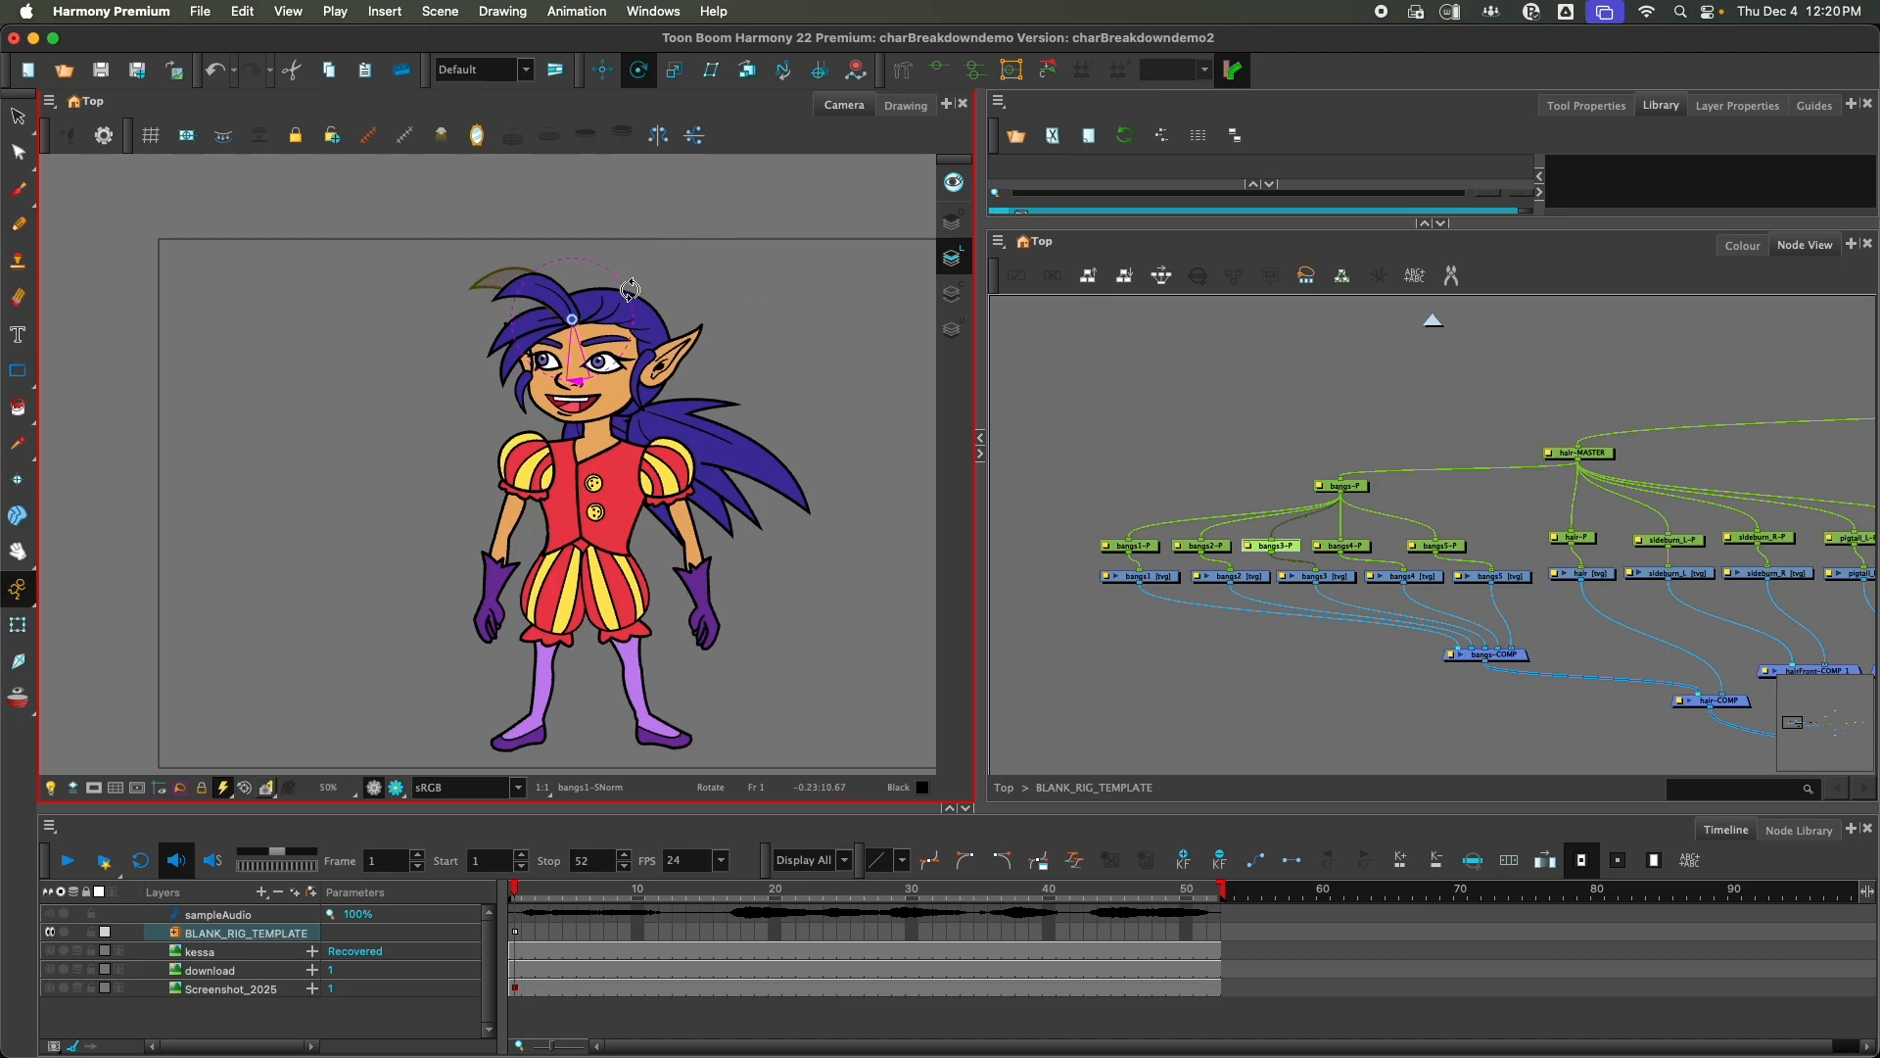
key(super+shift+z)
key(super+z)
Step: Rotate all the bangs together from the bangs-P peg as a test and undo the rotation
click(1361, 487)
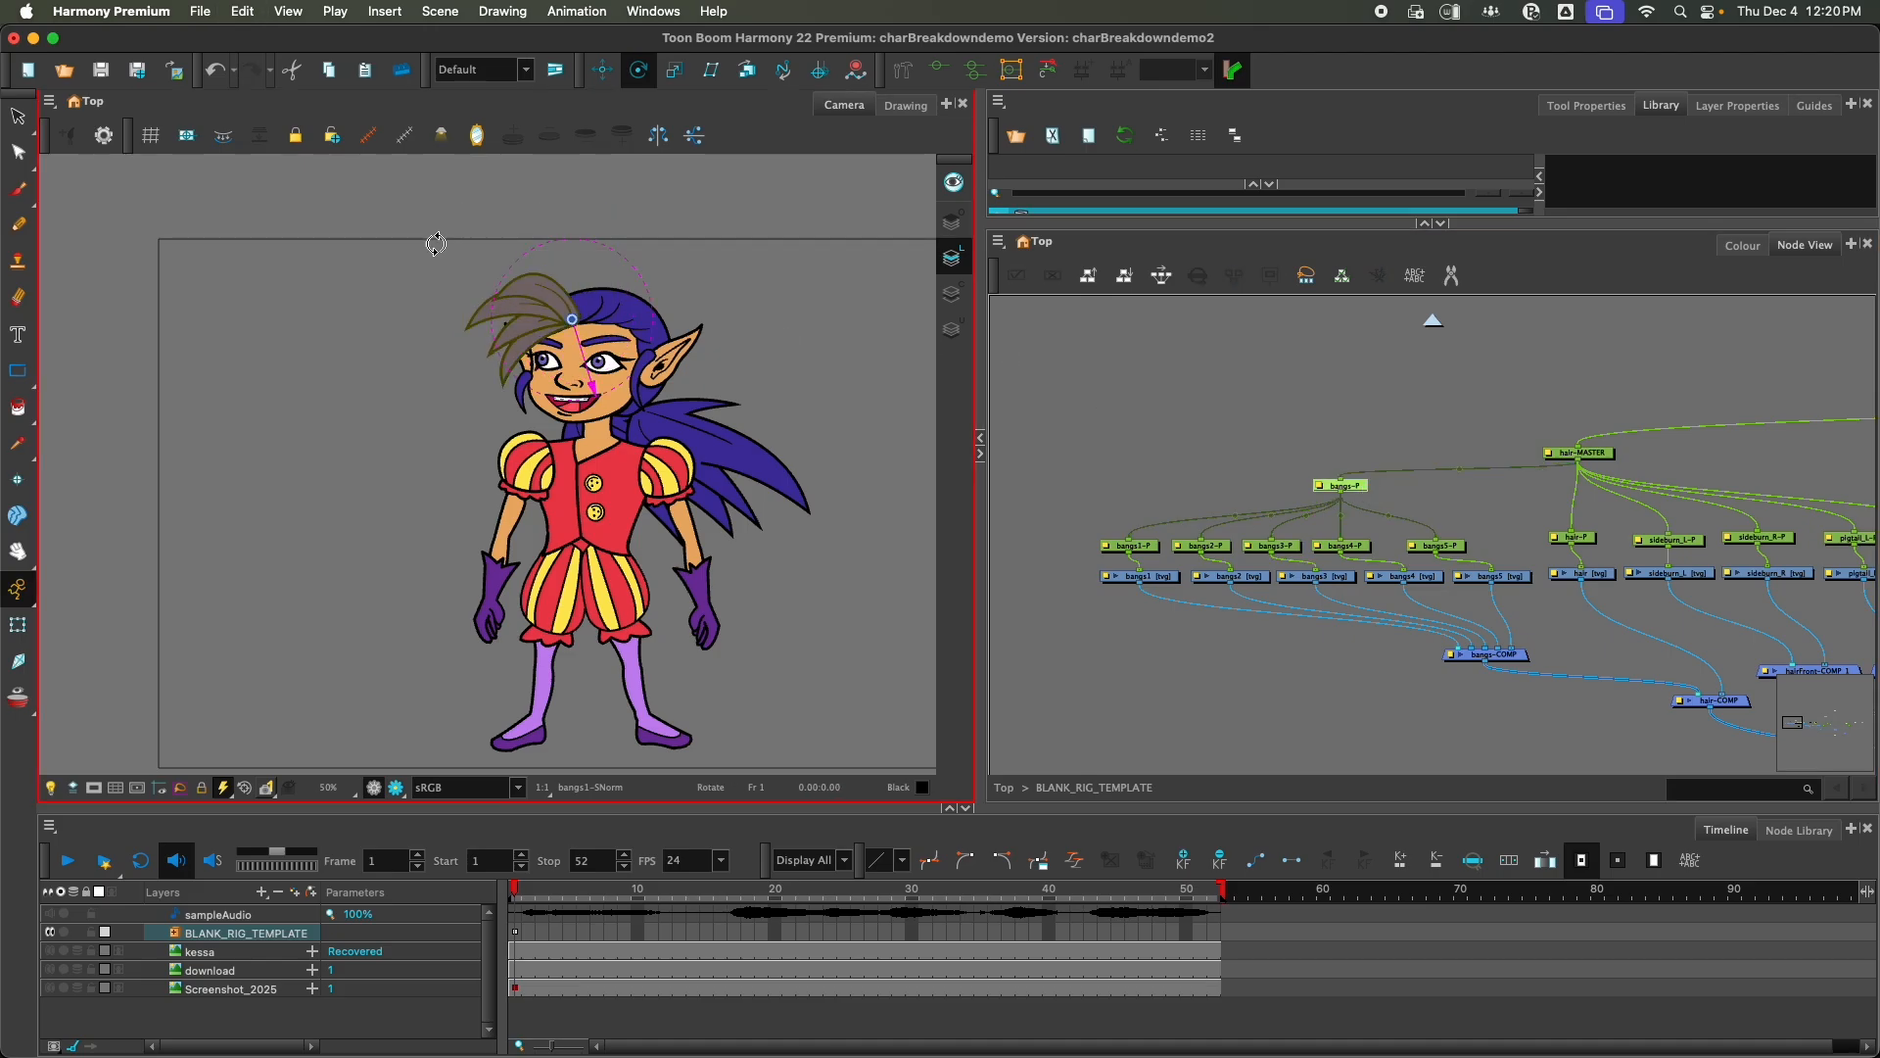
mouse_move(645, 290)
mouse_down()
mouse_move(647, 354)
mouse_move(646, 324)
mouse_up()
key(super+z)
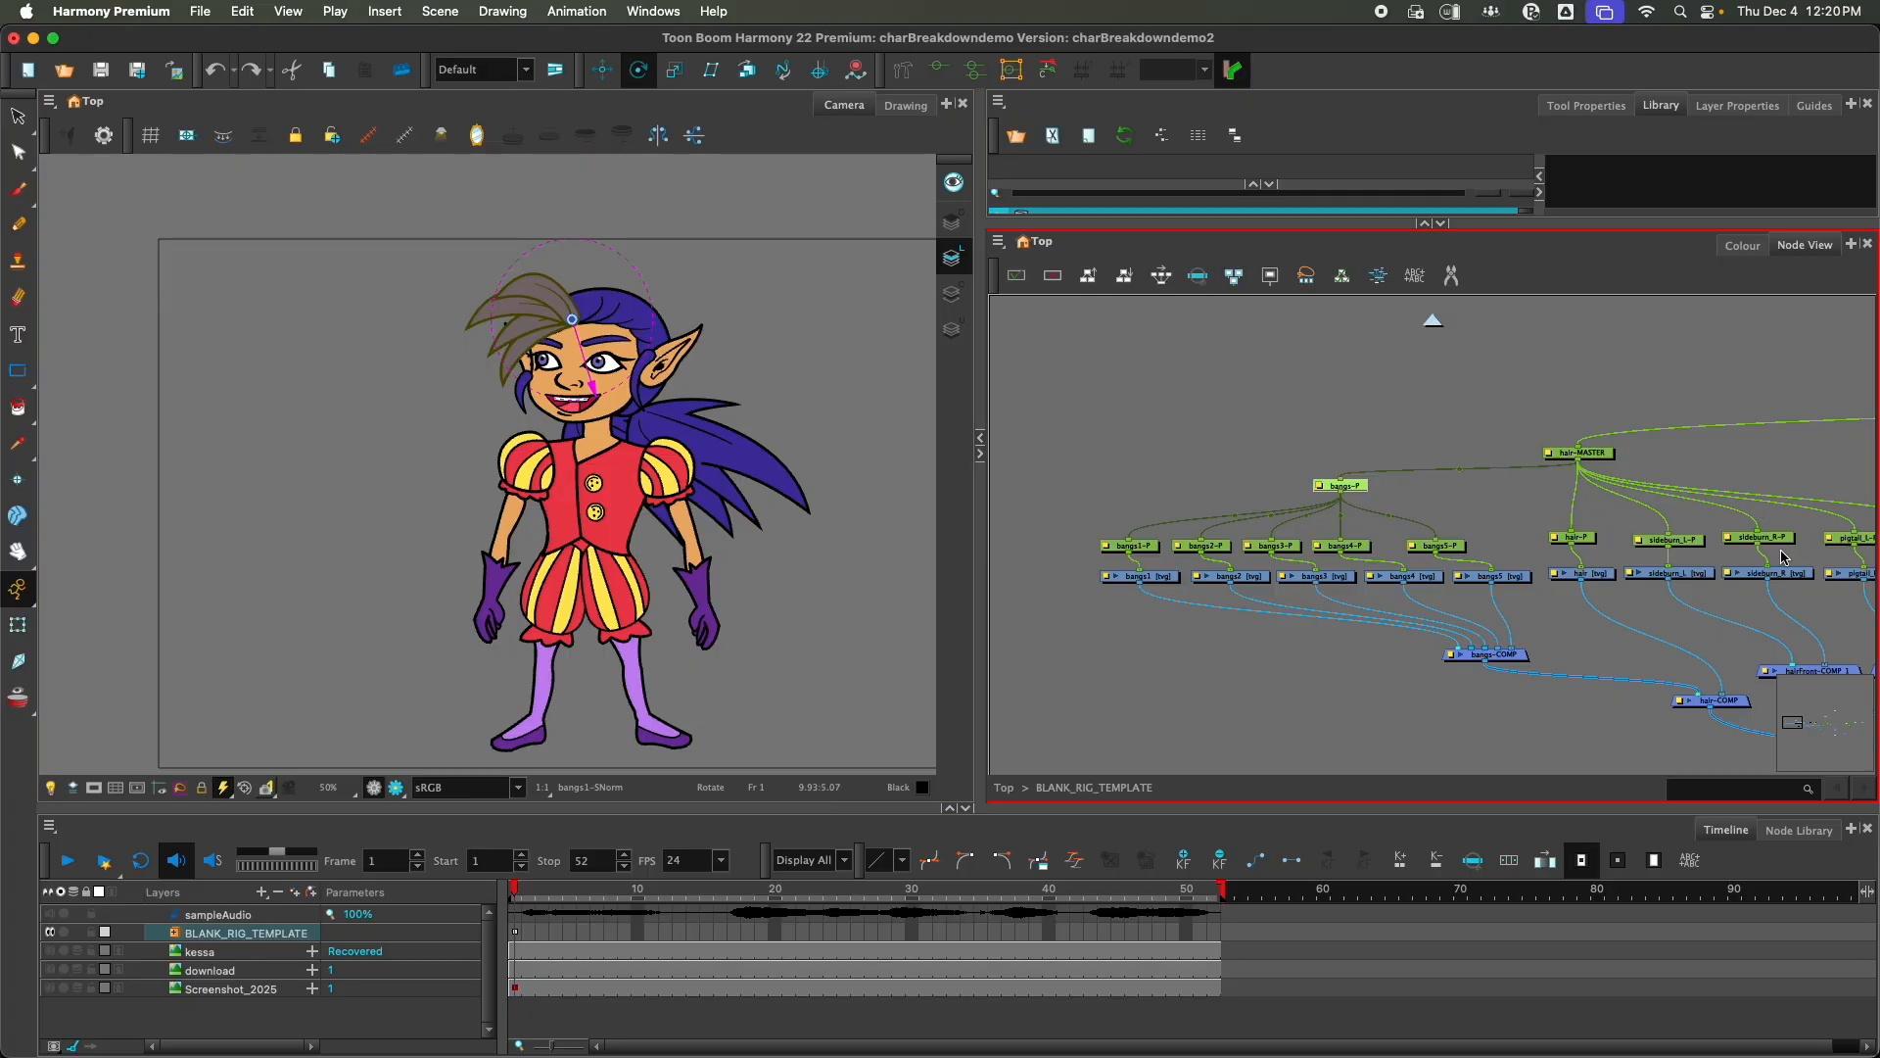
Step: Check the pivots of hair-MASTER and its hair, left and right sideburn, and left and right pigtail pegs
click(1600, 450)
scroll(1371, 507, right, 5)
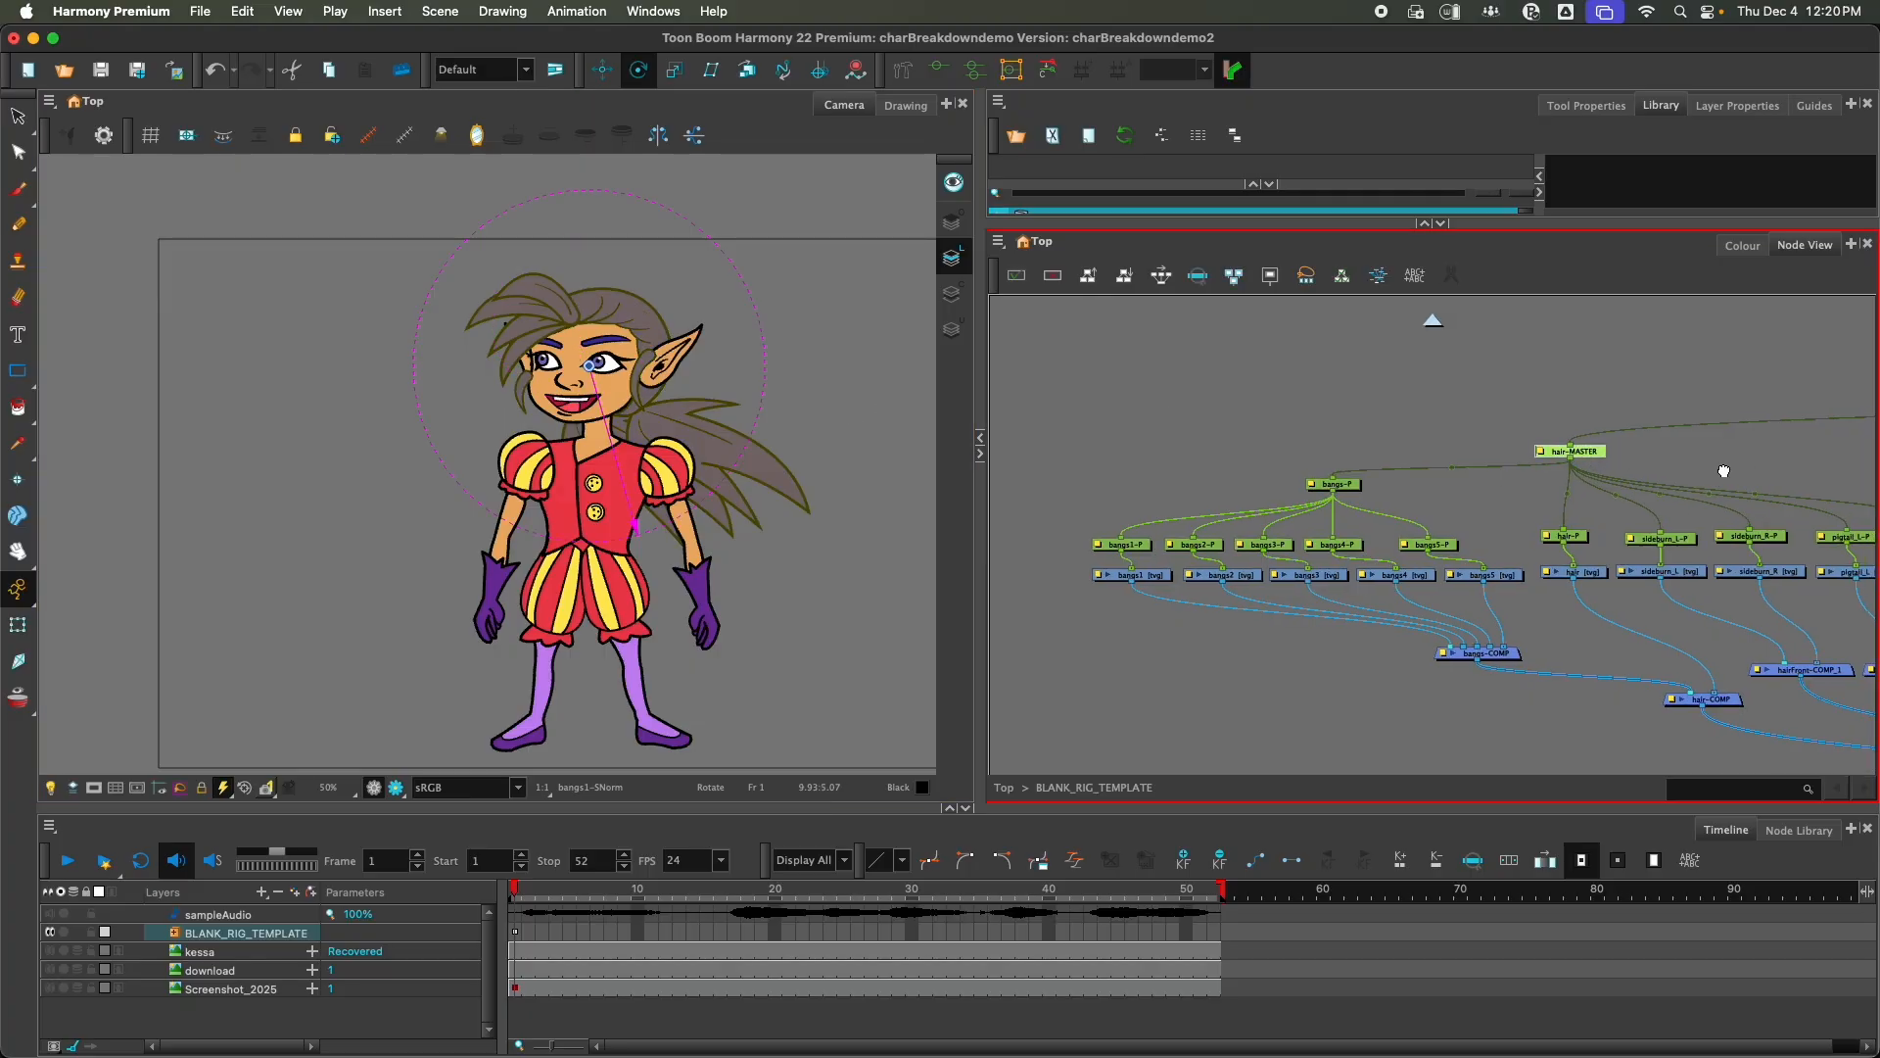
click(1332, 509)
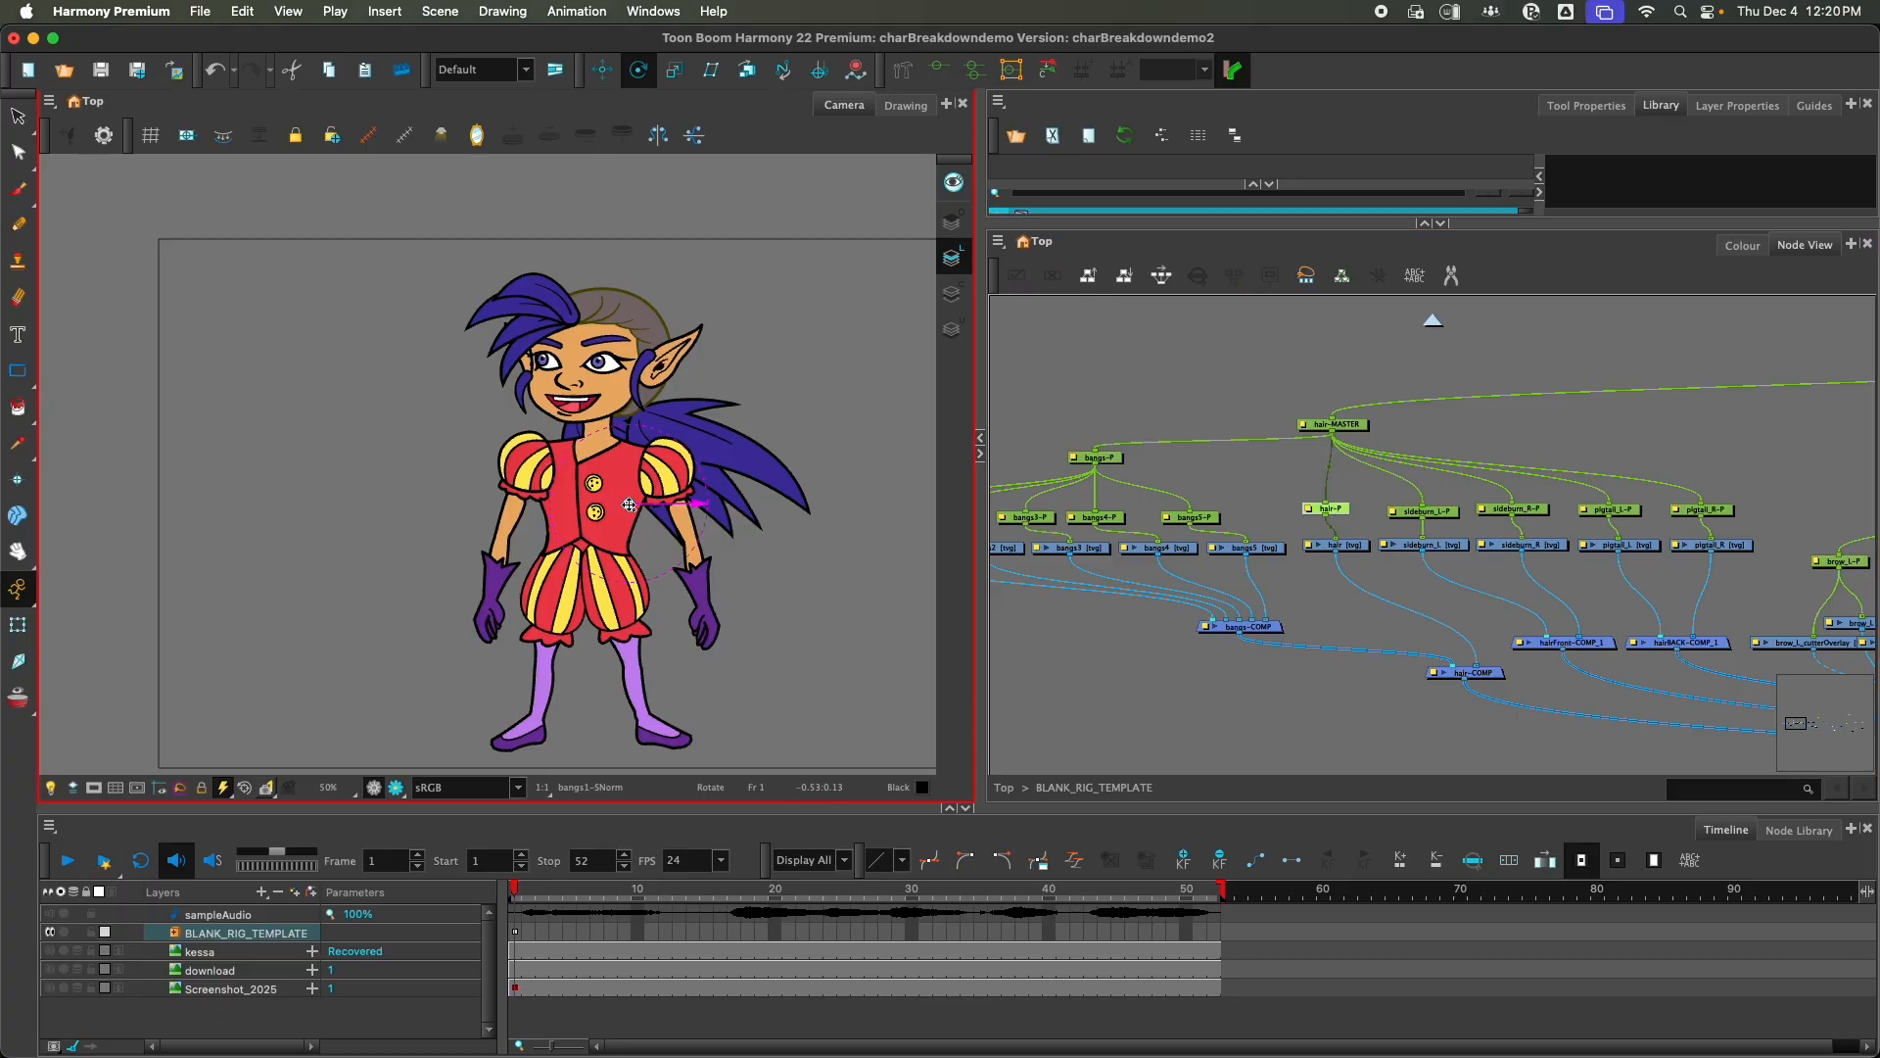
click(1434, 515)
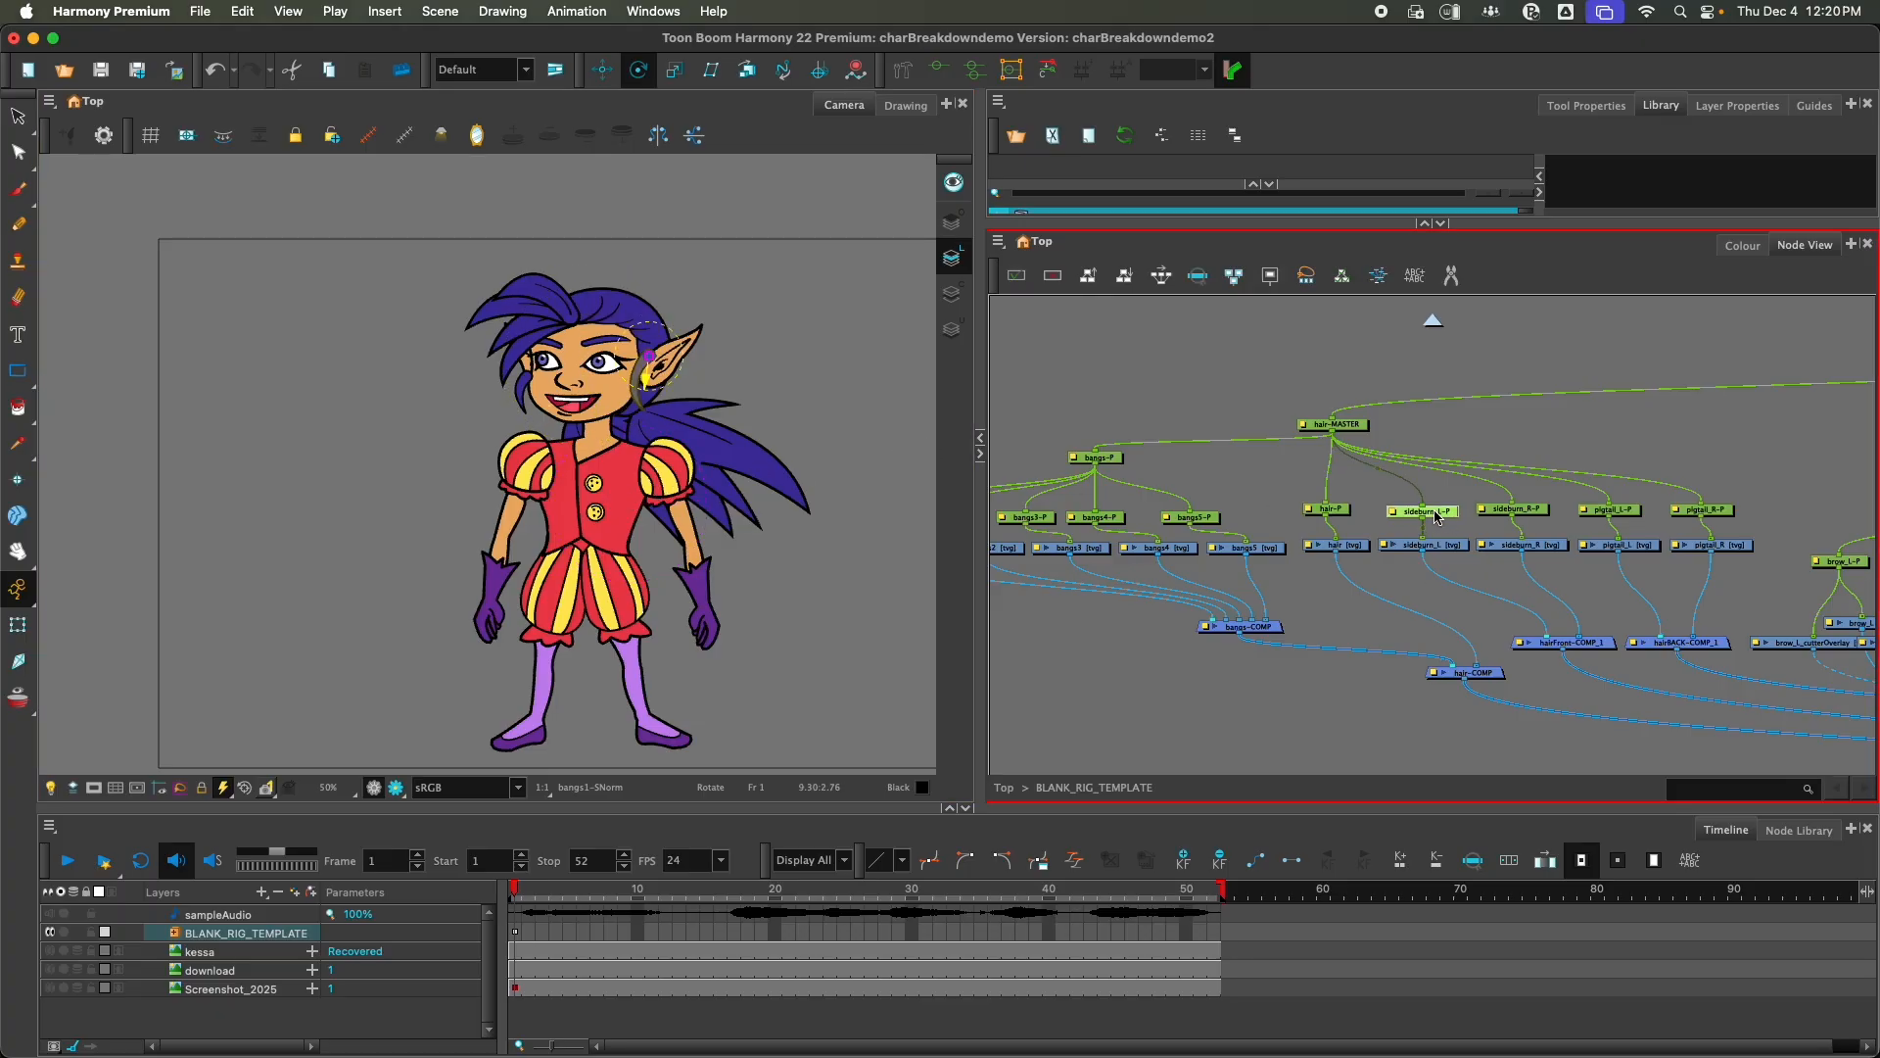
click(1526, 511)
click(1630, 520)
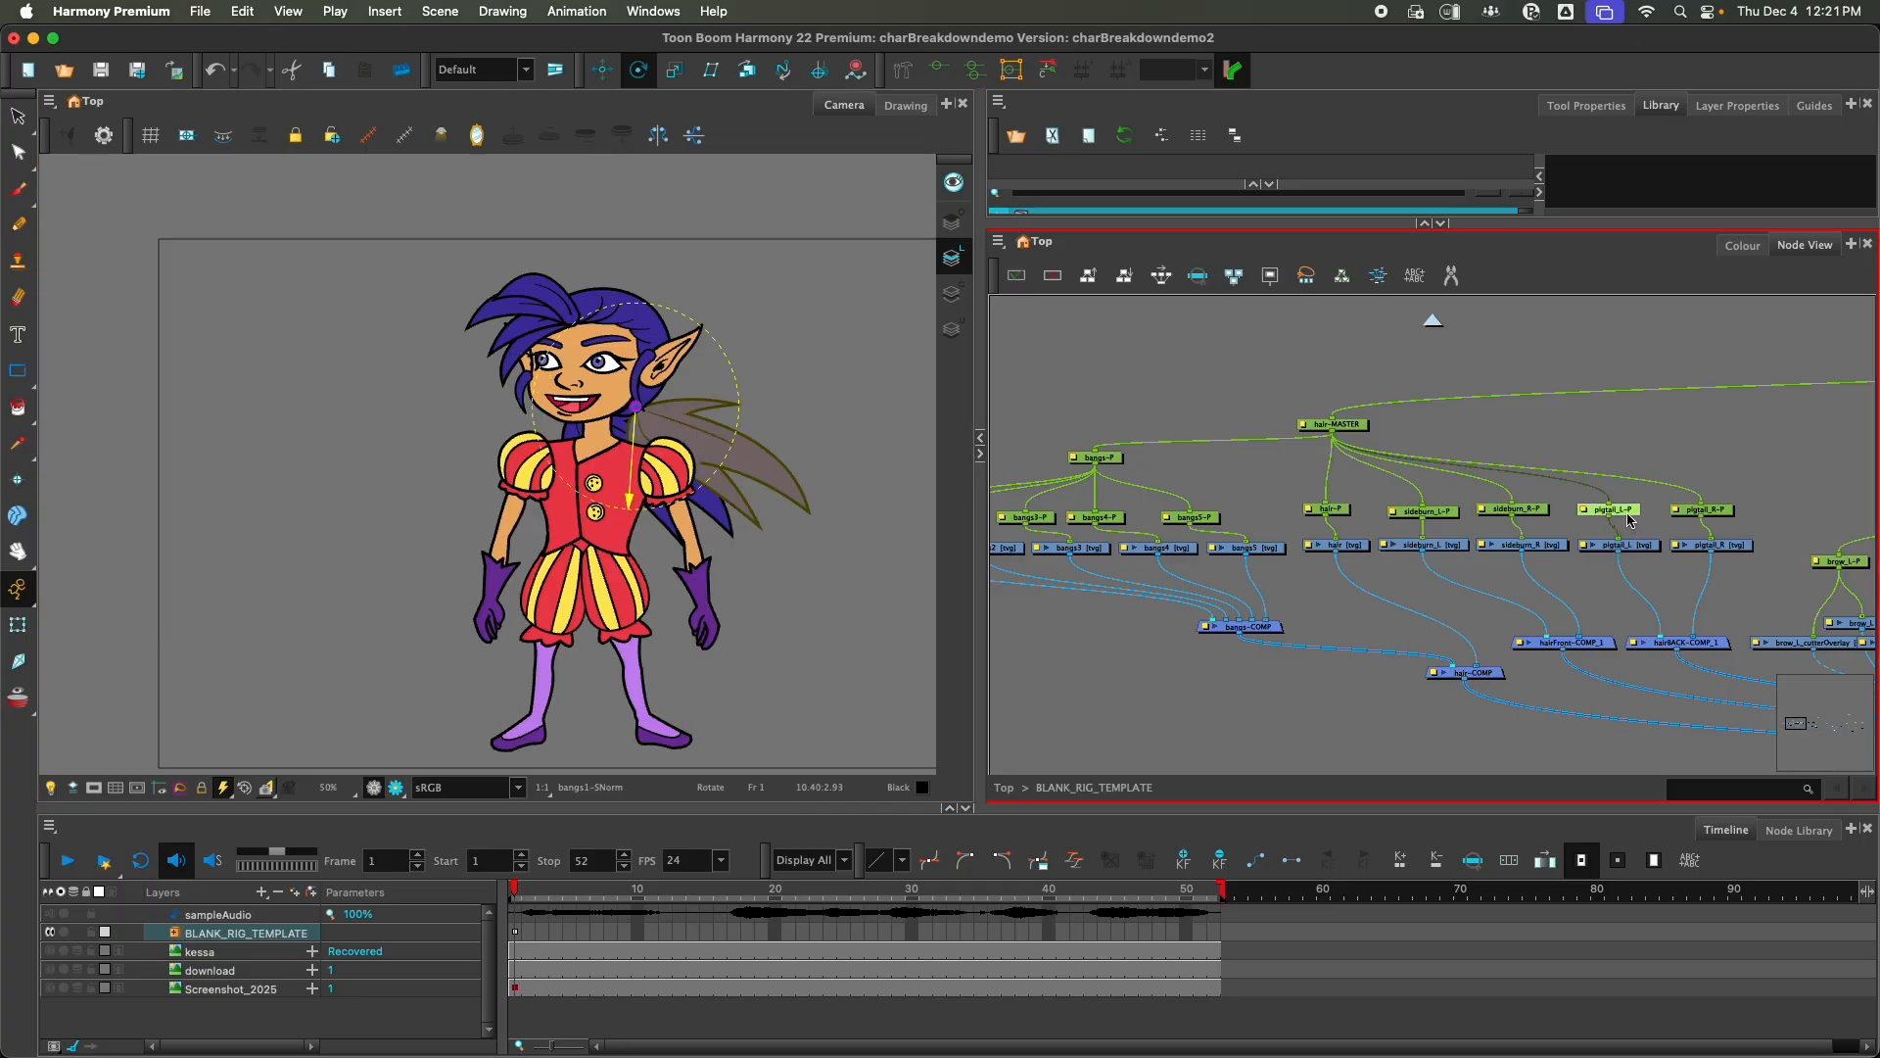
click(1715, 517)
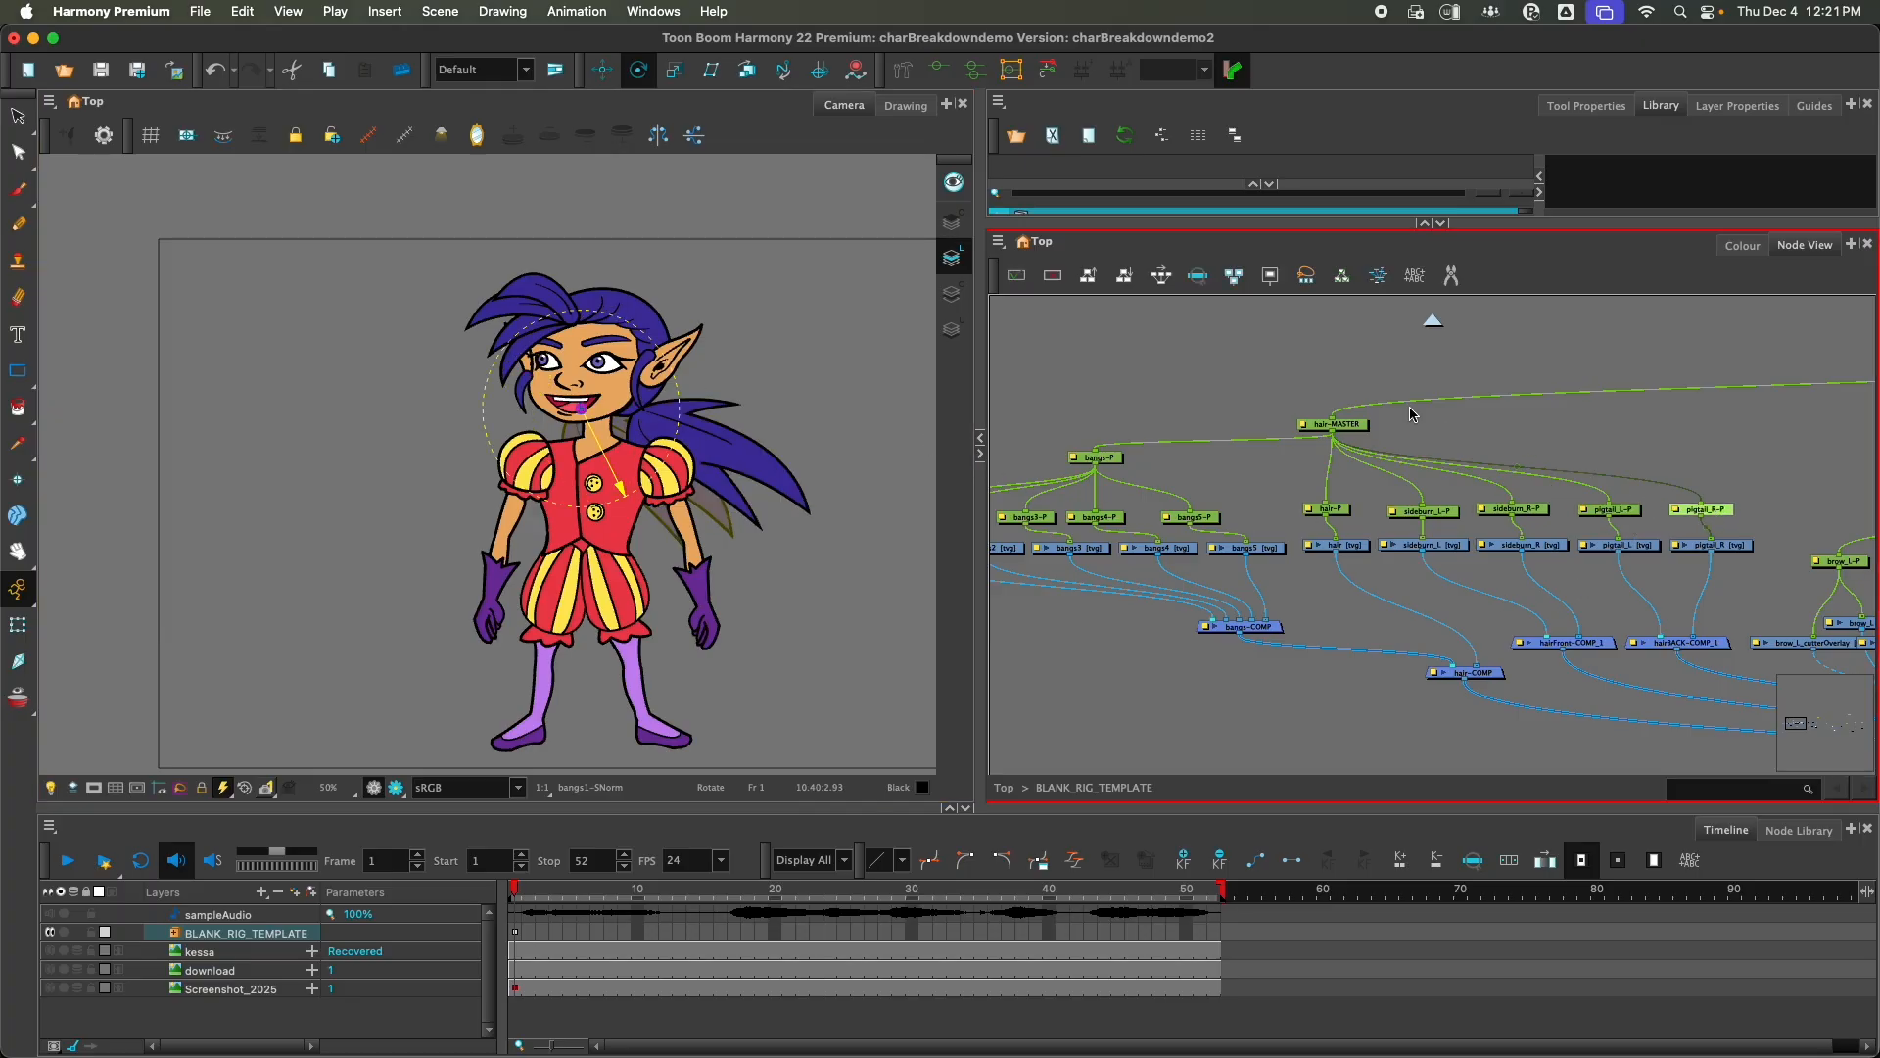
Step: Rotate the whole hair from the hair-MASTER peg as a test and undo the rotation
click(1358, 429)
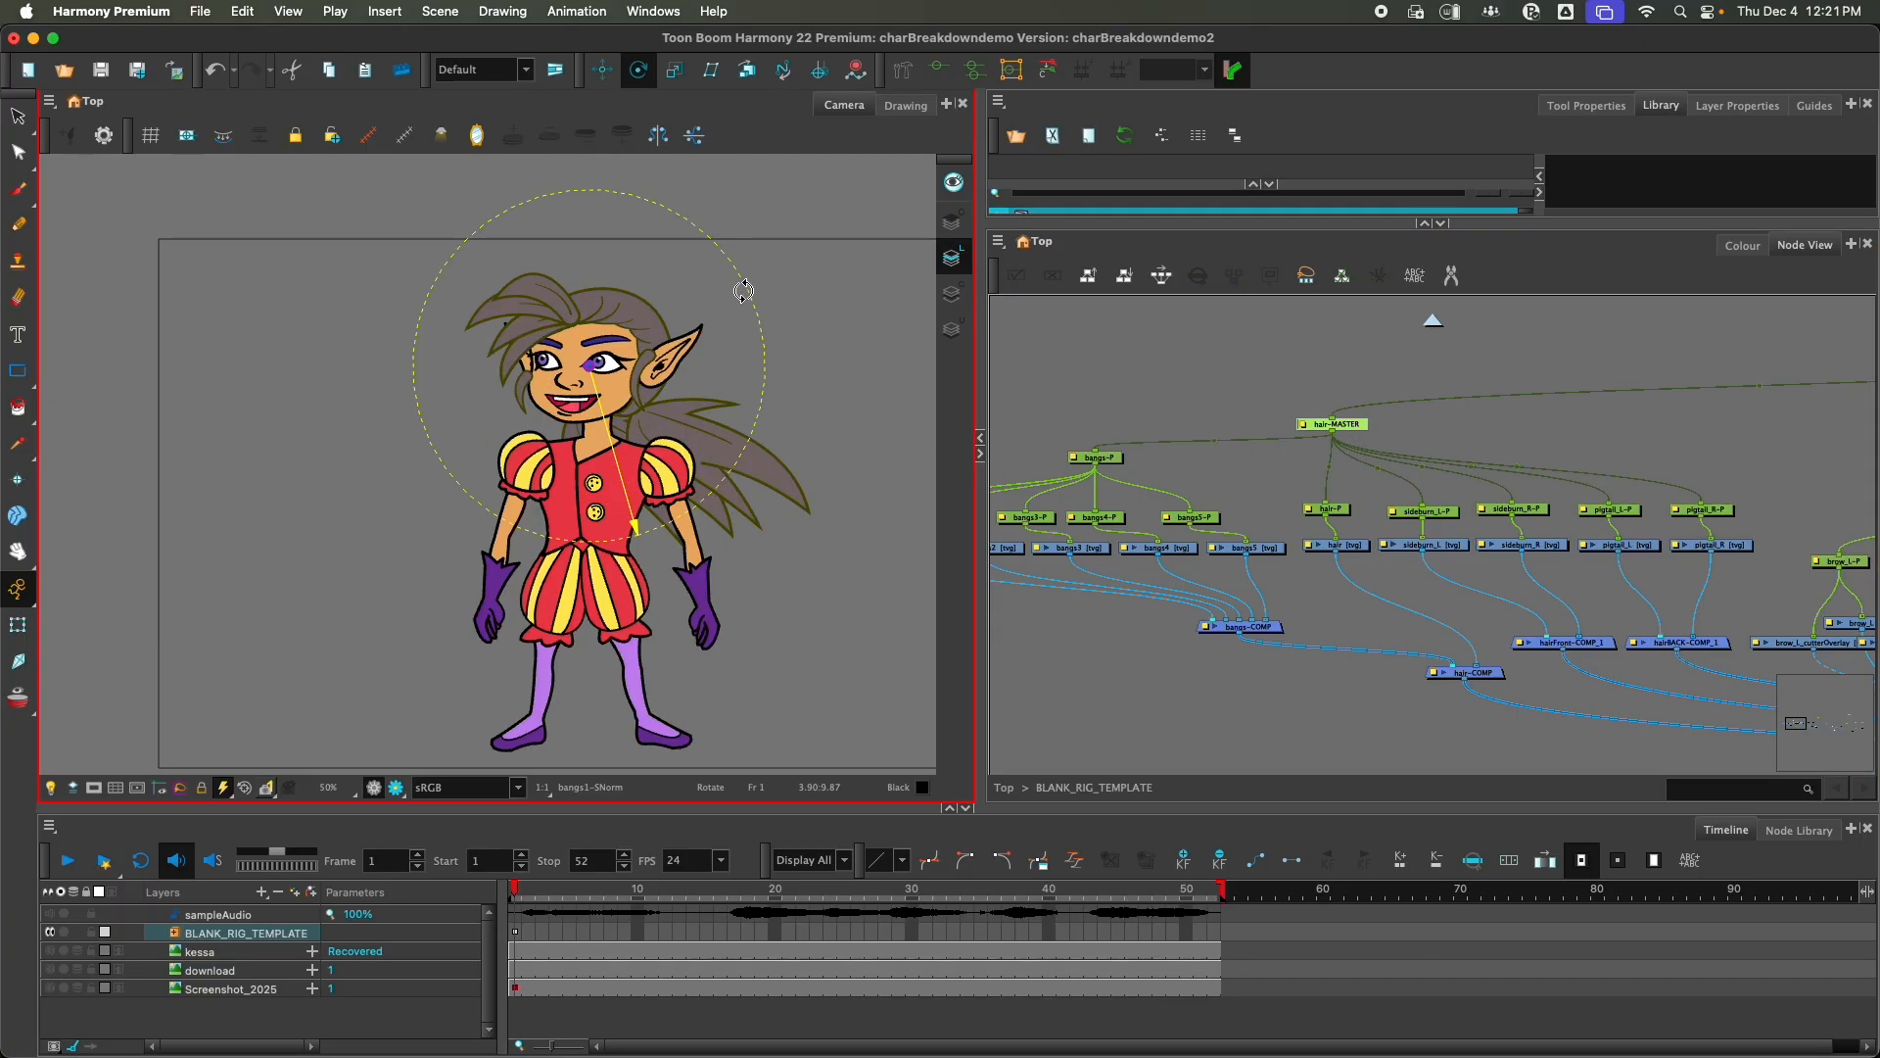
drag(745, 279, 686, 320)
key(super+z)
Step: Move the pivot of eye_L_master_peg onto the character's left eye
drag(1673, 454, 1131, 419)
click(1466, 466)
key(2)
key(2)
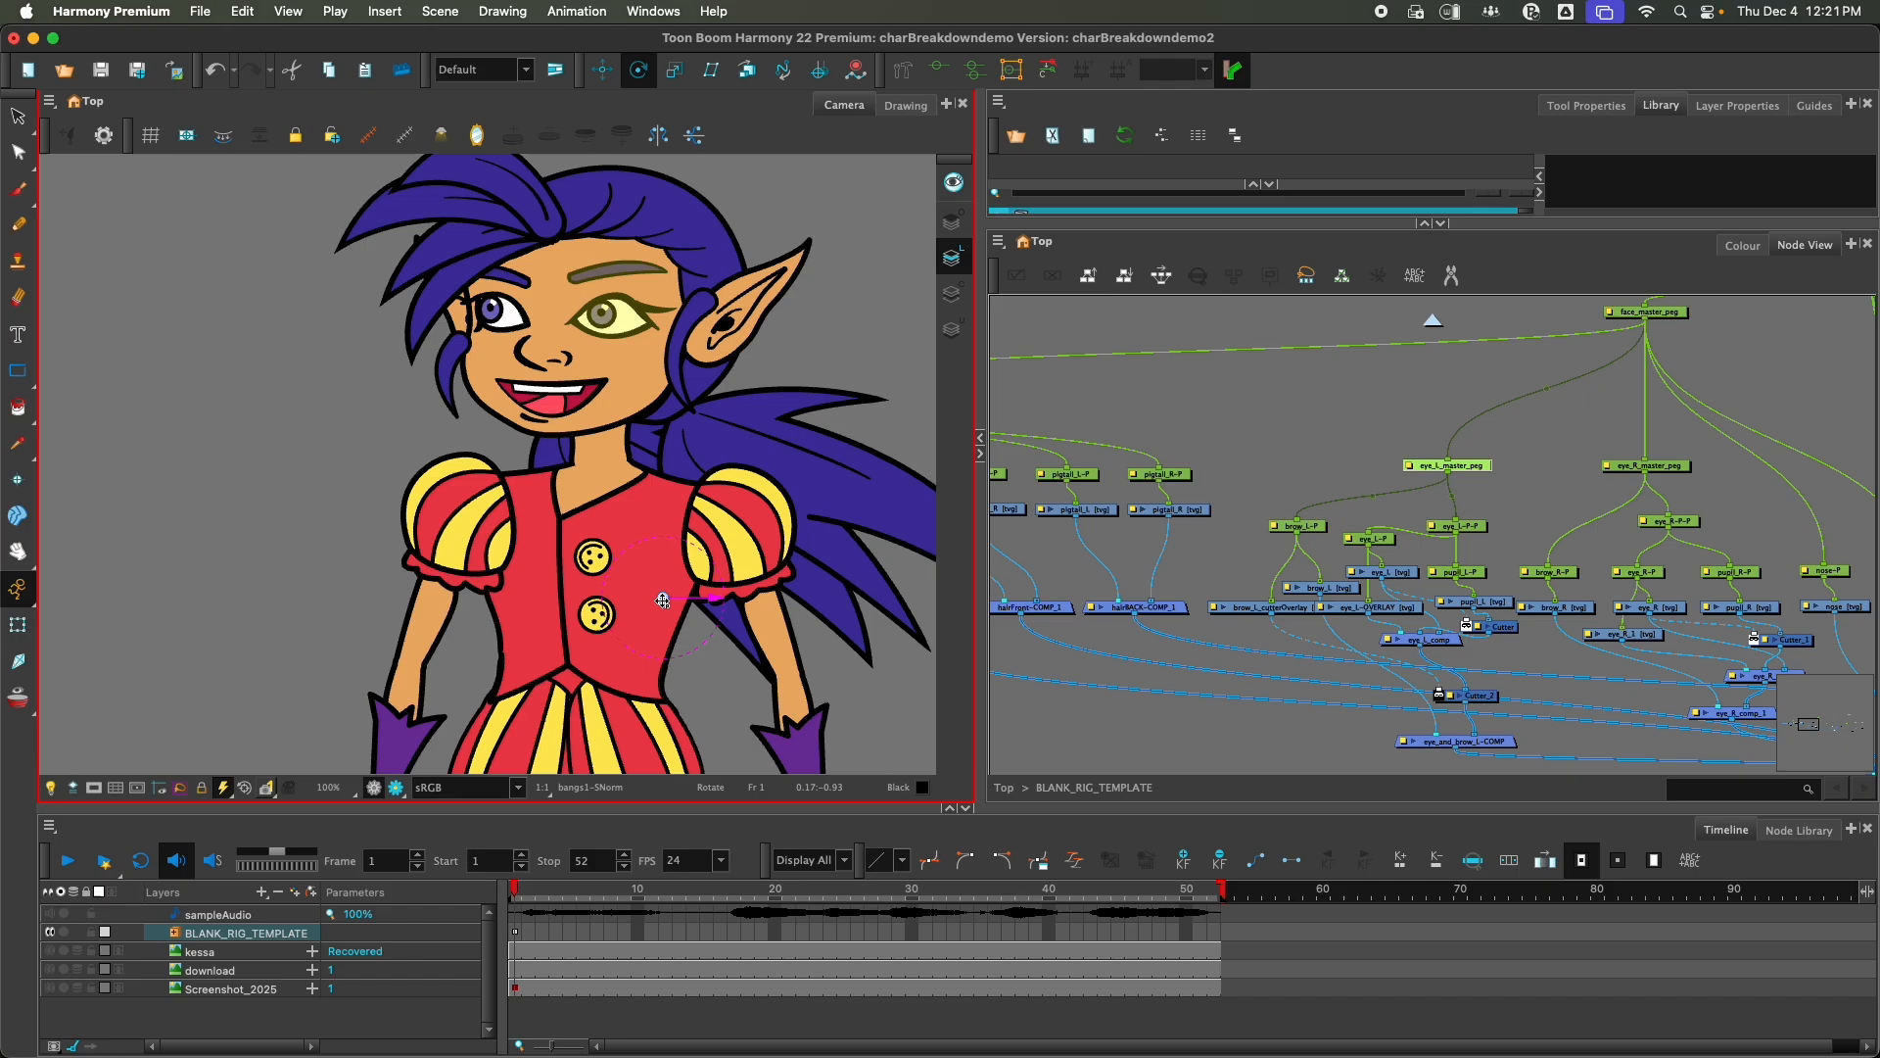
drag(663, 599, 612, 297)
Step: Move the pivot of the left eyebrow's peg, brow_L-P, to the inner end of the eyebrow
click(1322, 483)
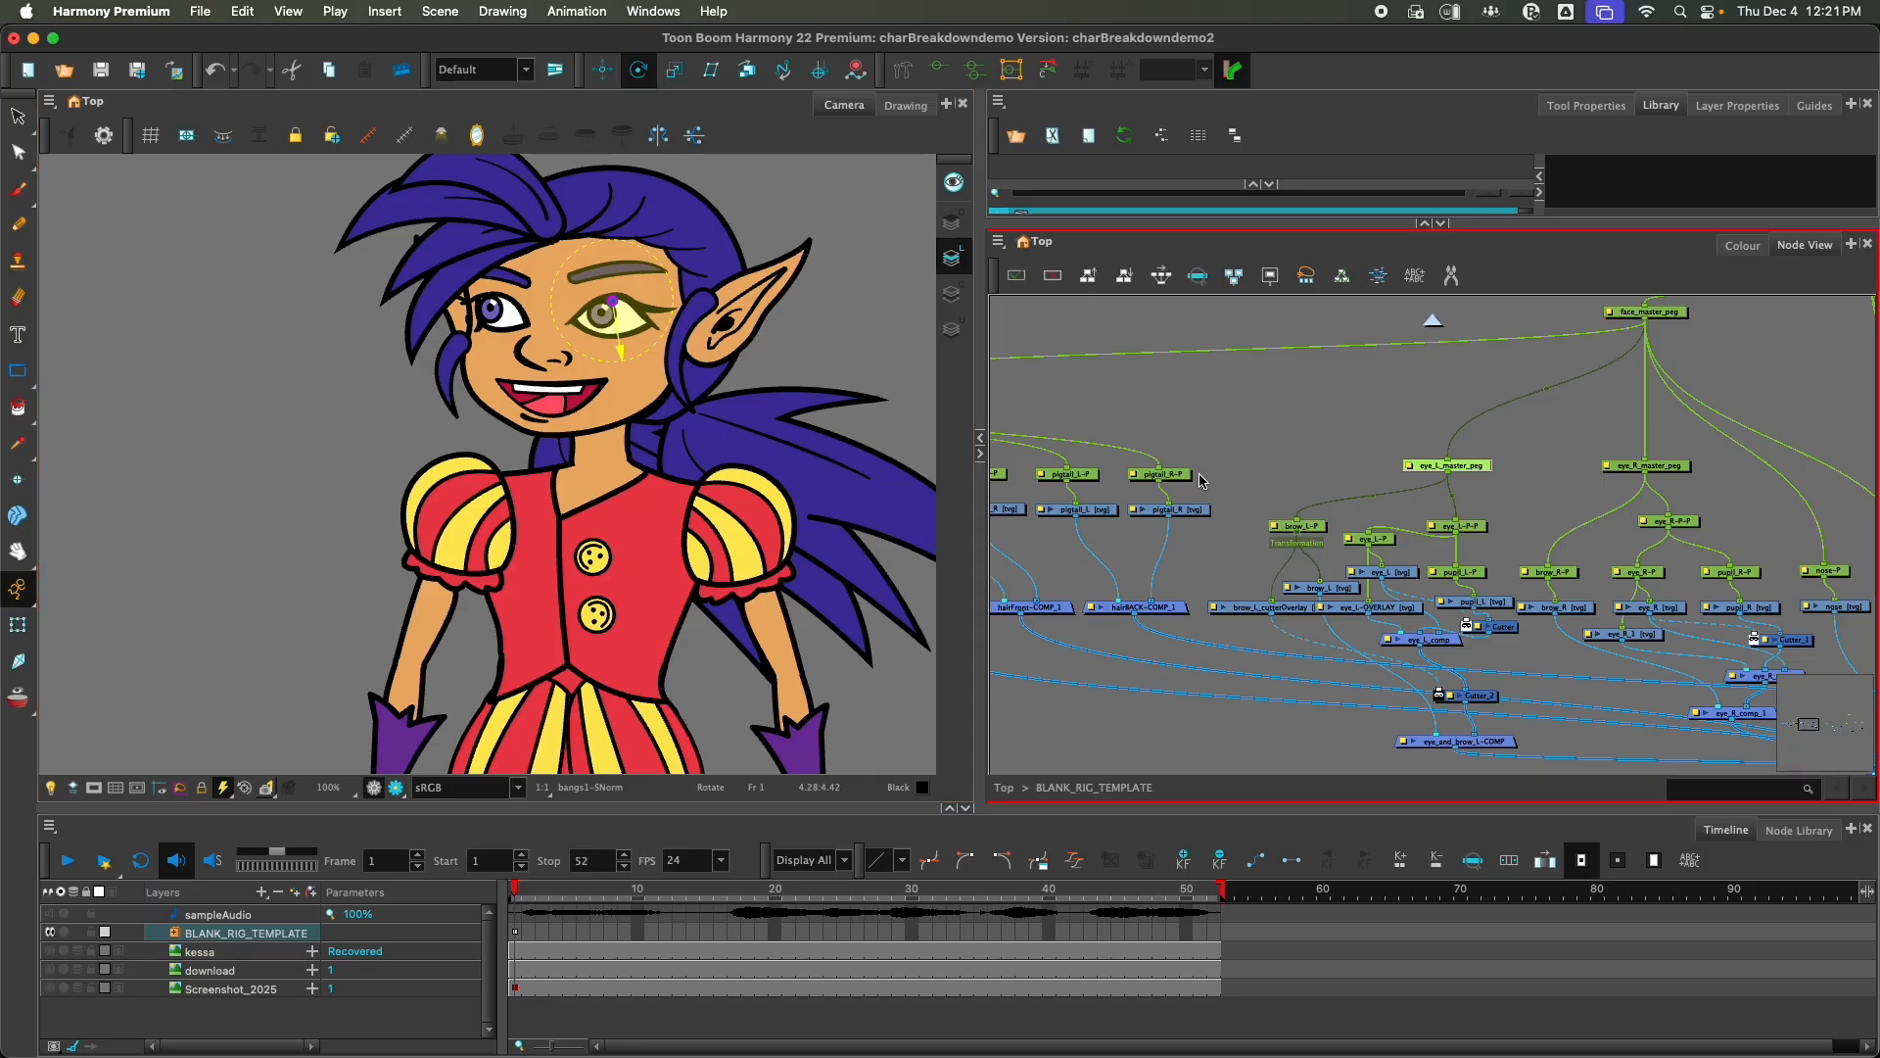
click(1321, 525)
scroll(637, 344, up, 1)
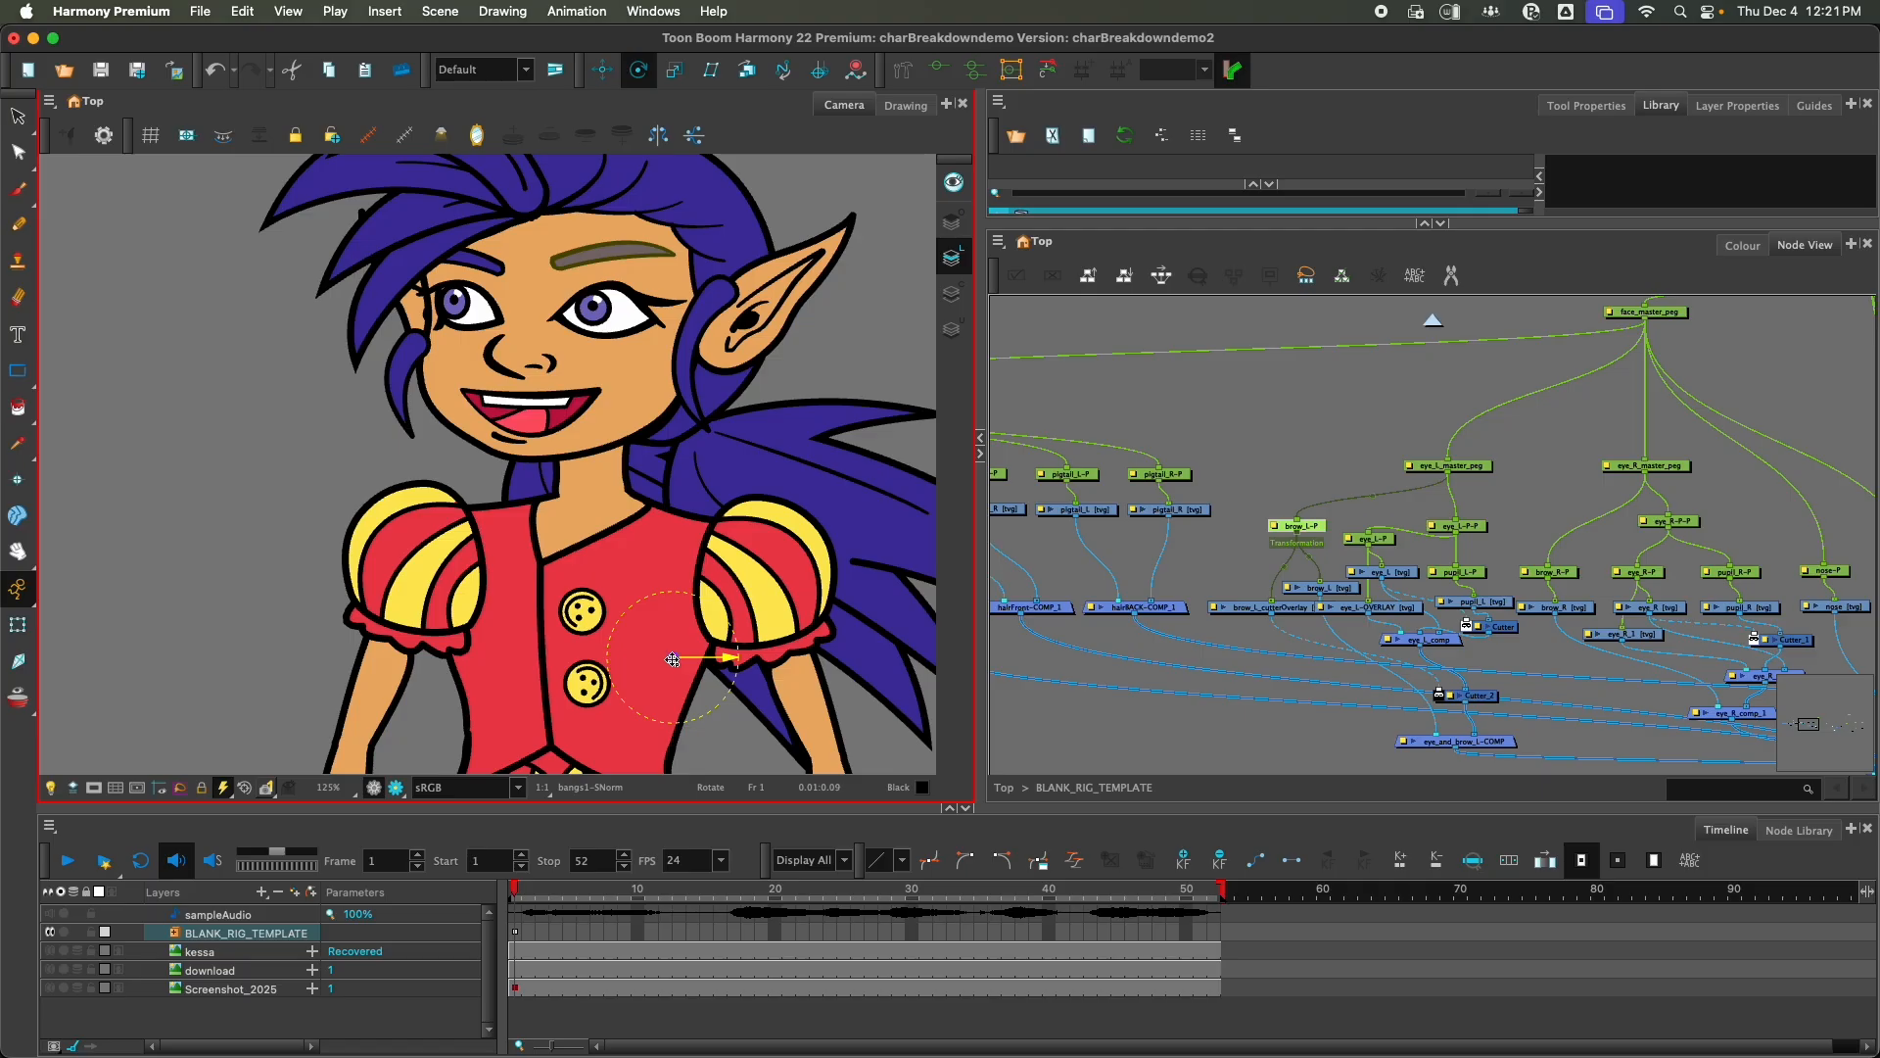
drag(675, 661, 565, 269)
Step: Undo the test rotation of the eye_L-P peg and move its pivot to the middle of the left eye
click(1316, 560)
click(1370, 538)
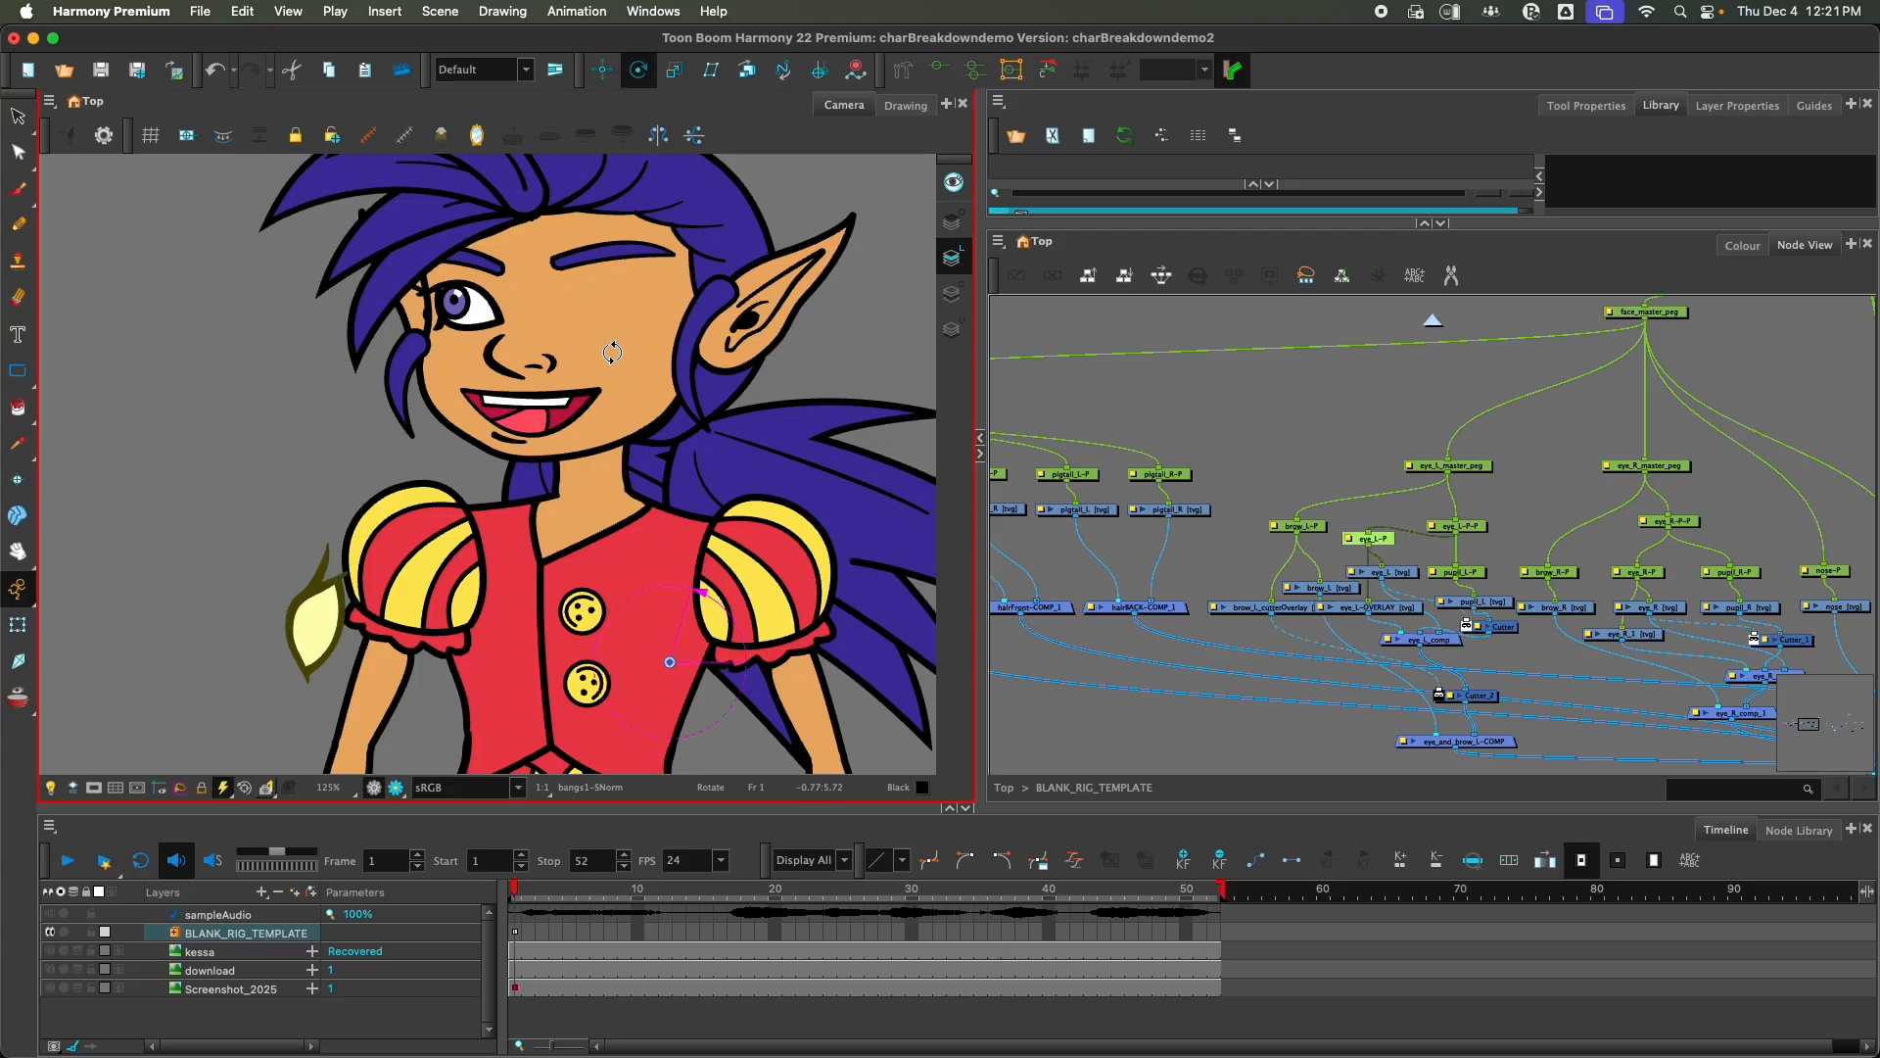
key(super+z)
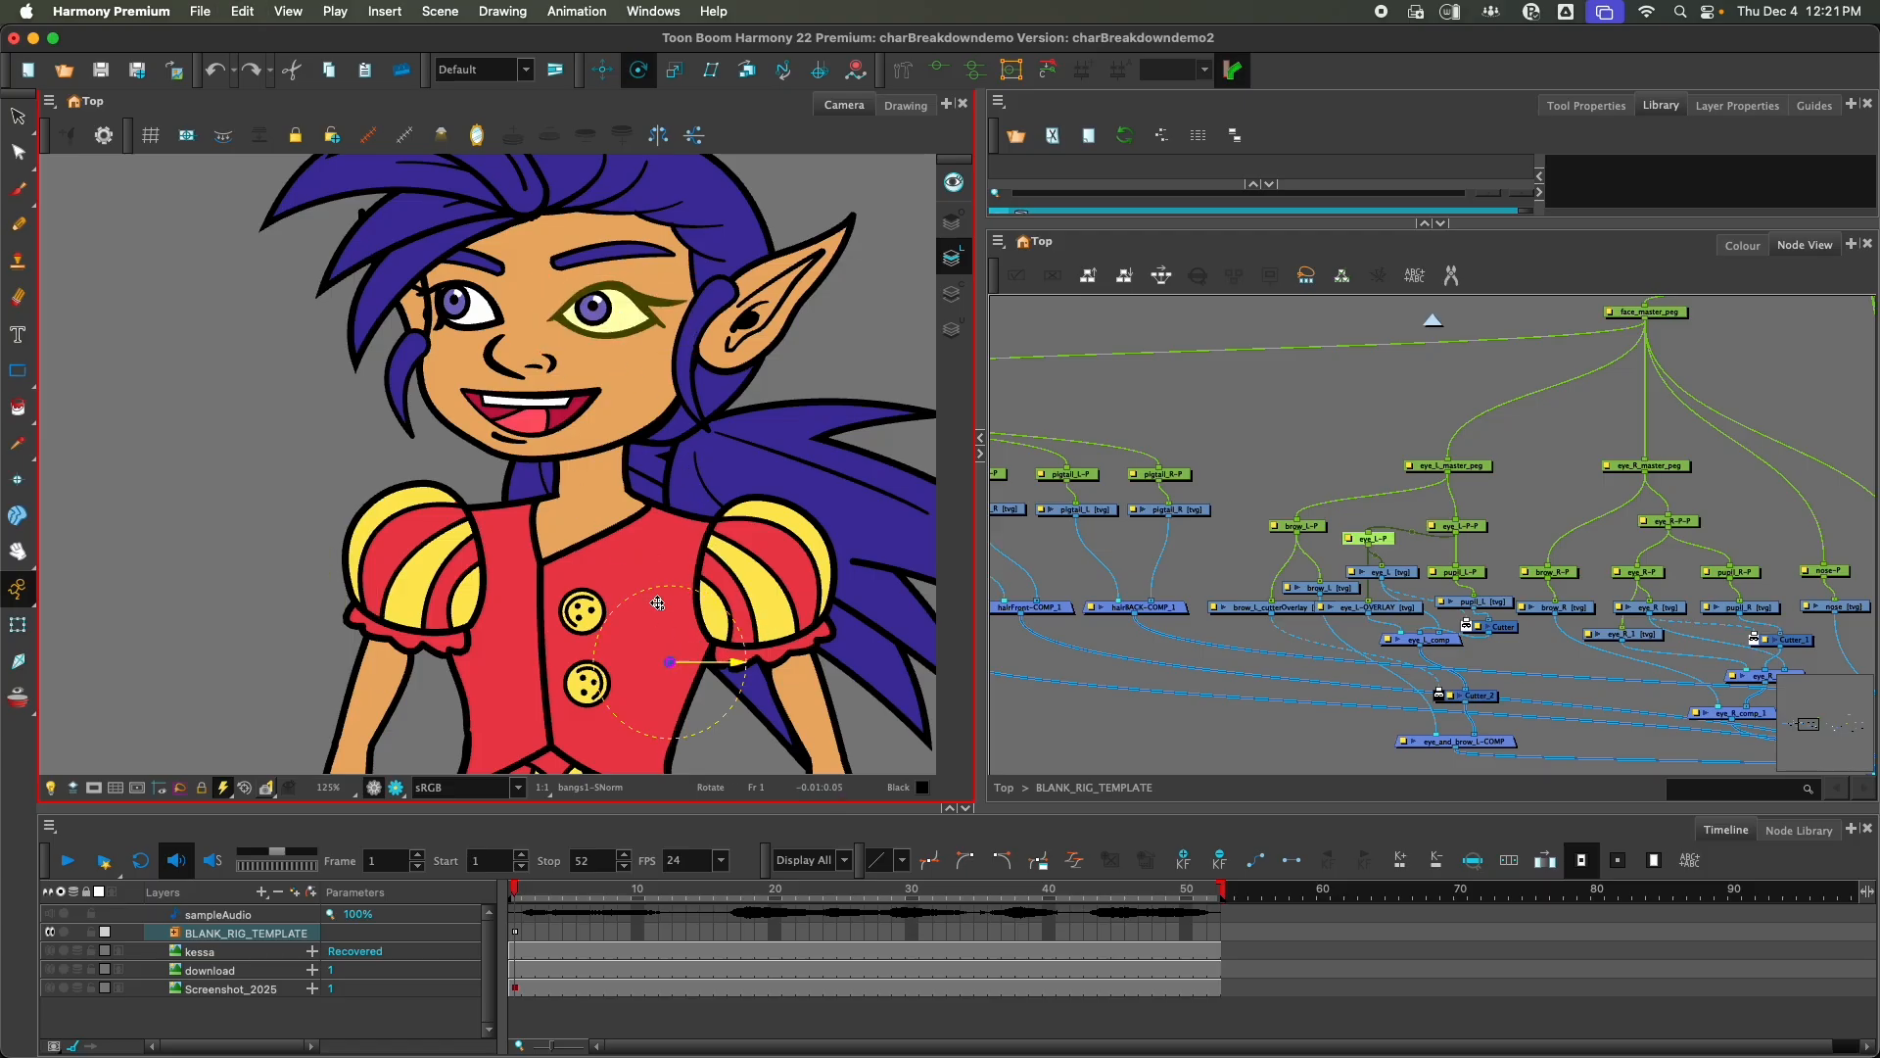
drag(670, 662, 607, 311)
Step: Place the pivot of the pupil_L-P peg precisely at the centre of the left pupil
click(1454, 530)
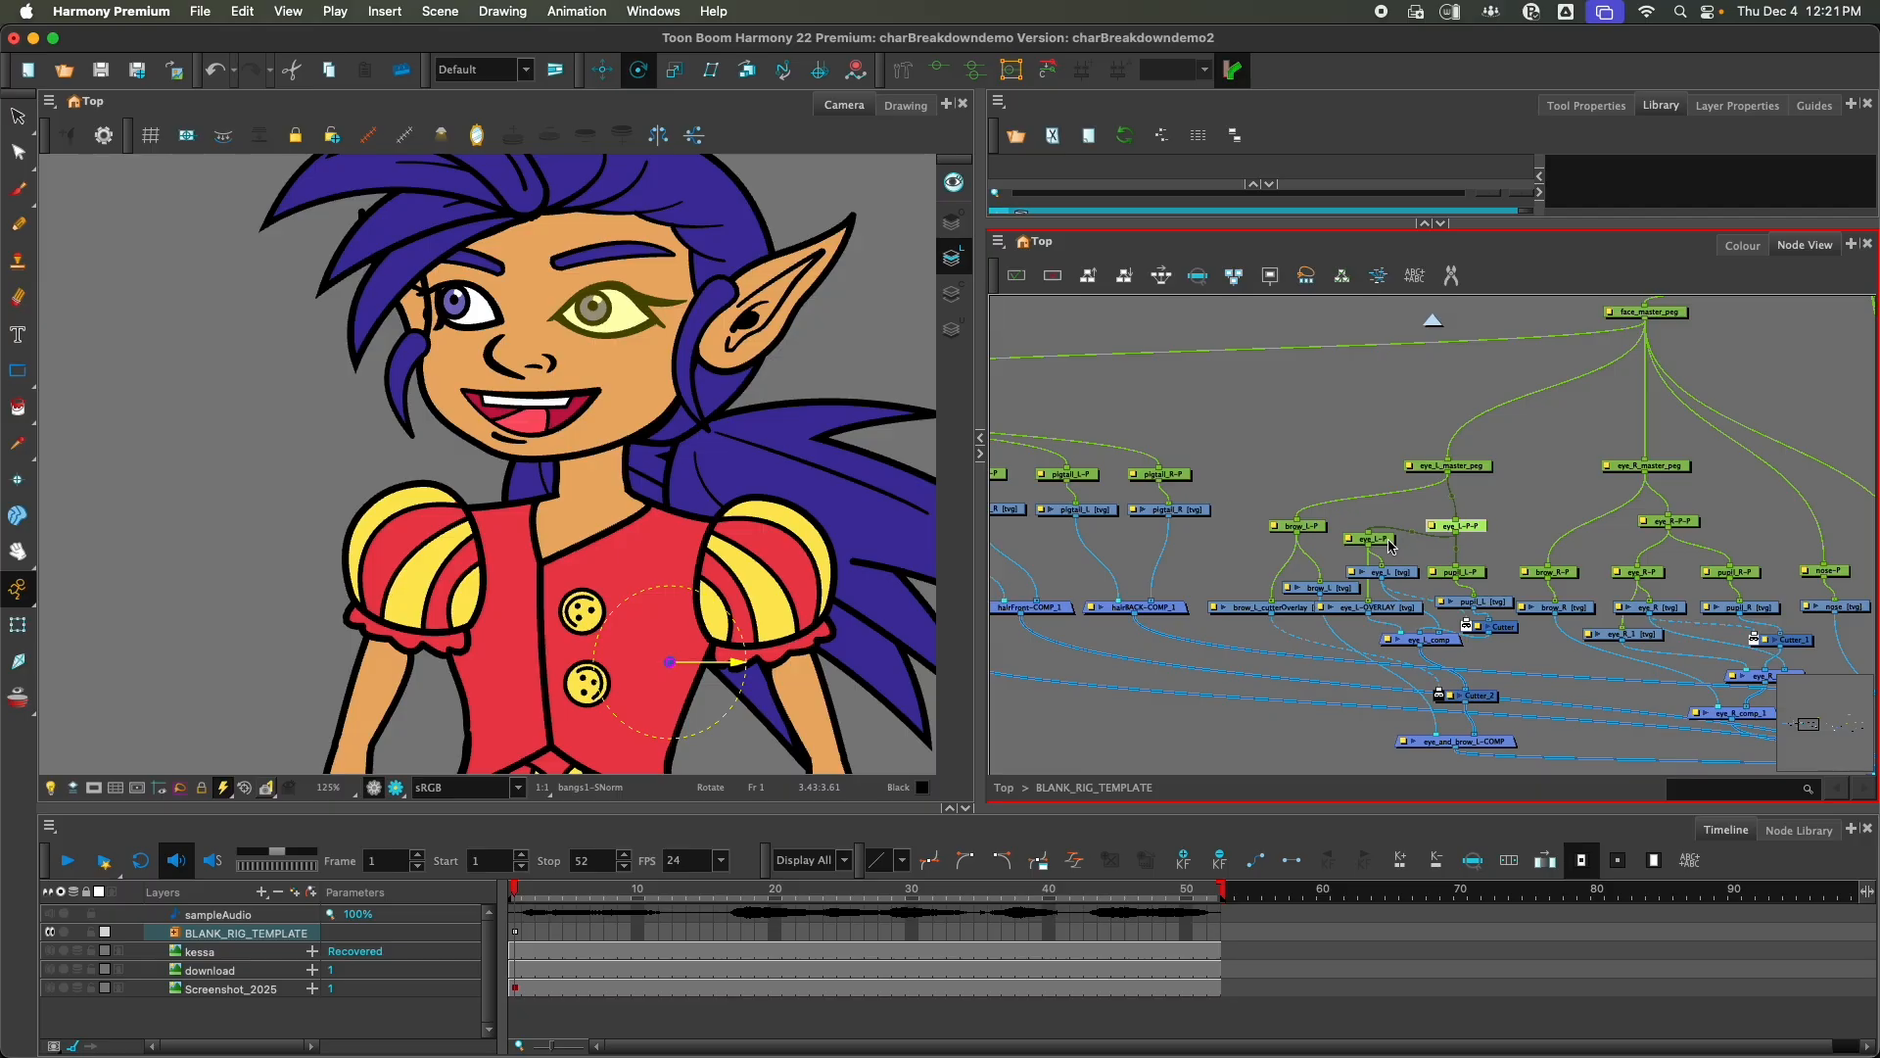
click(1389, 540)
click(1466, 573)
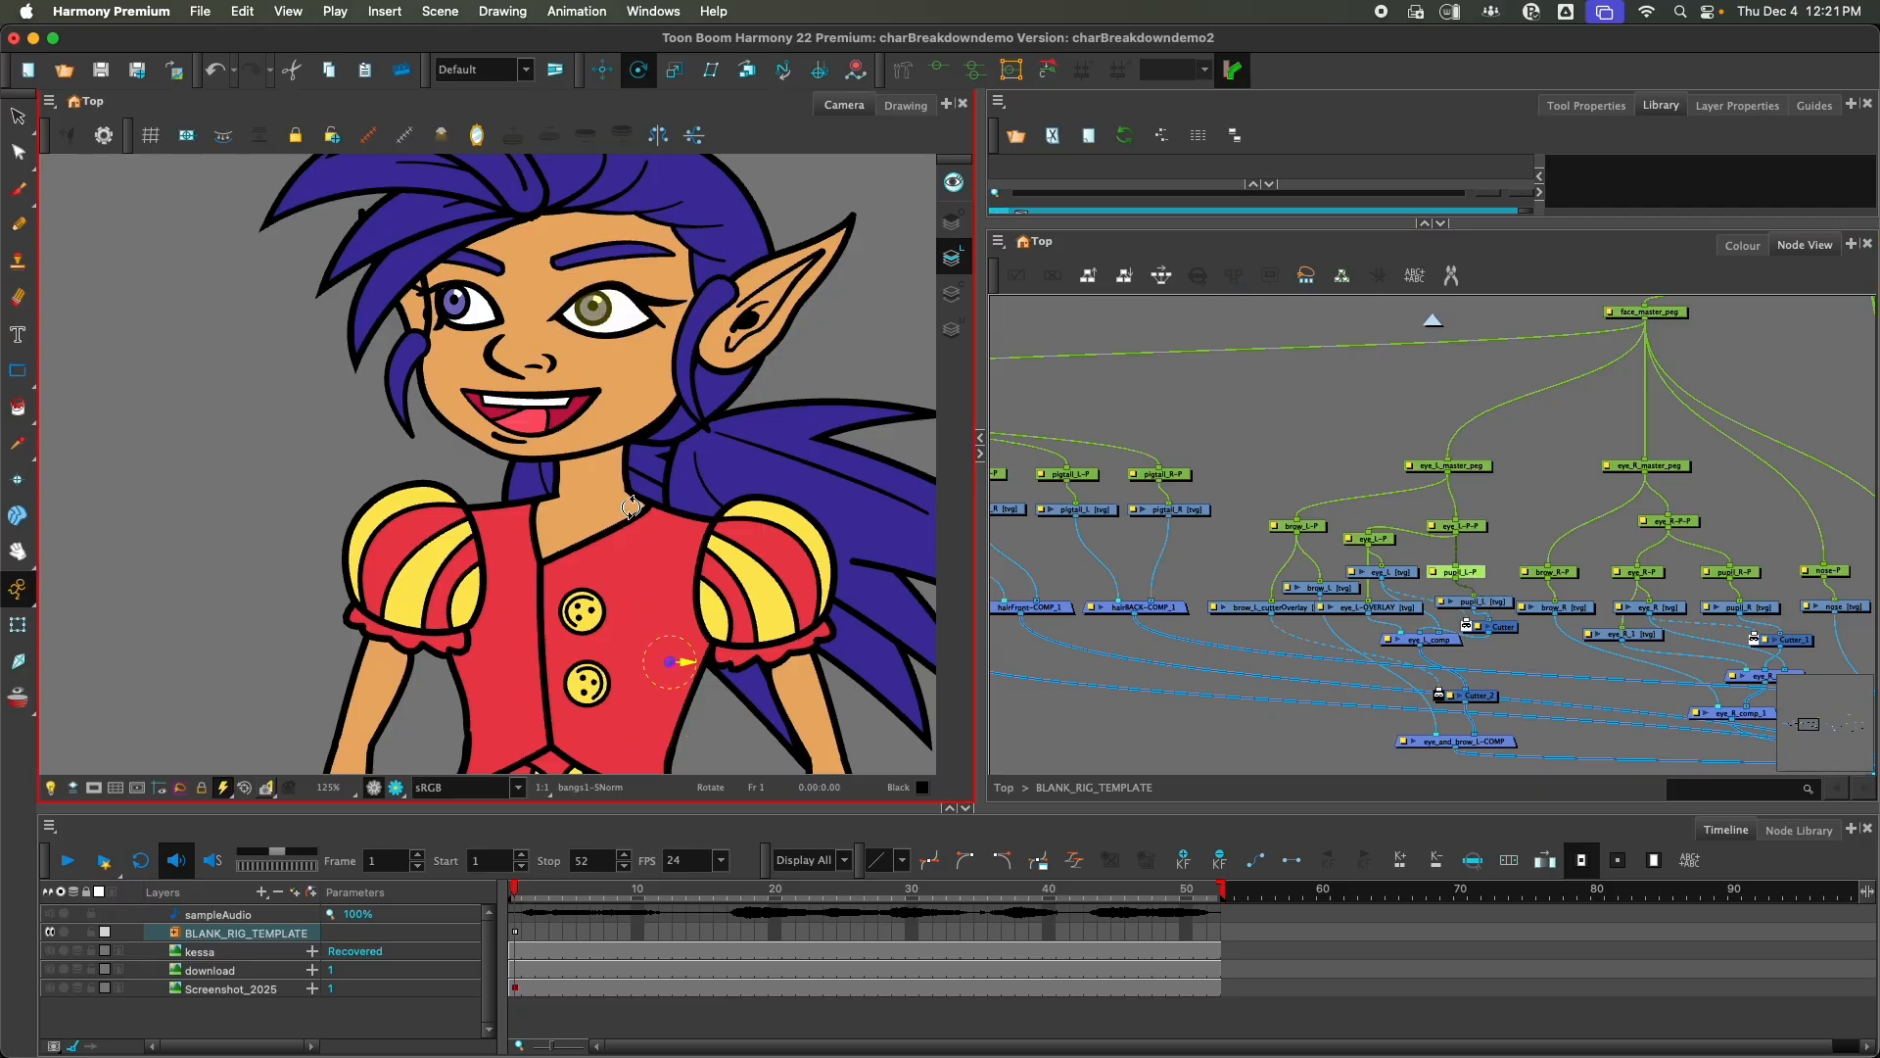
drag(669, 664, 588, 310)
scroll(590, 310, up, 5)
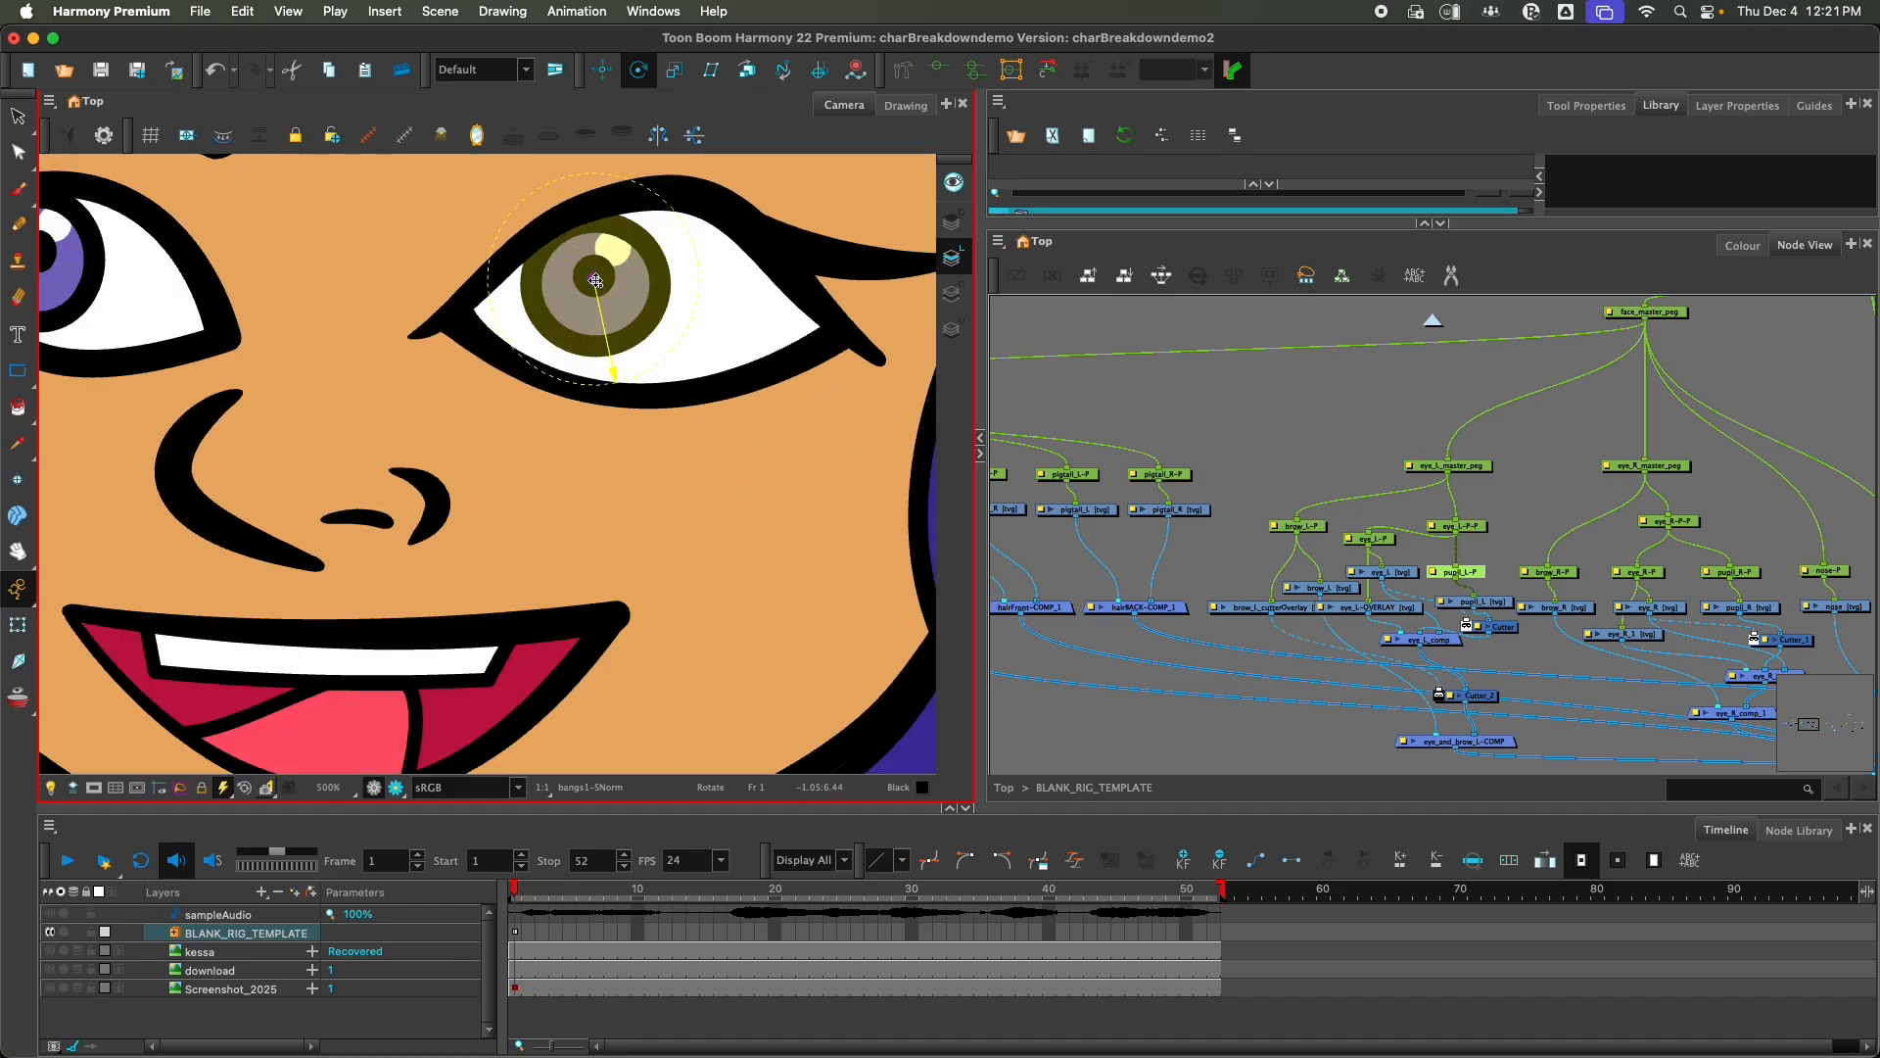
drag(596, 281, 595, 279)
scroll(689, 479, down, 3)
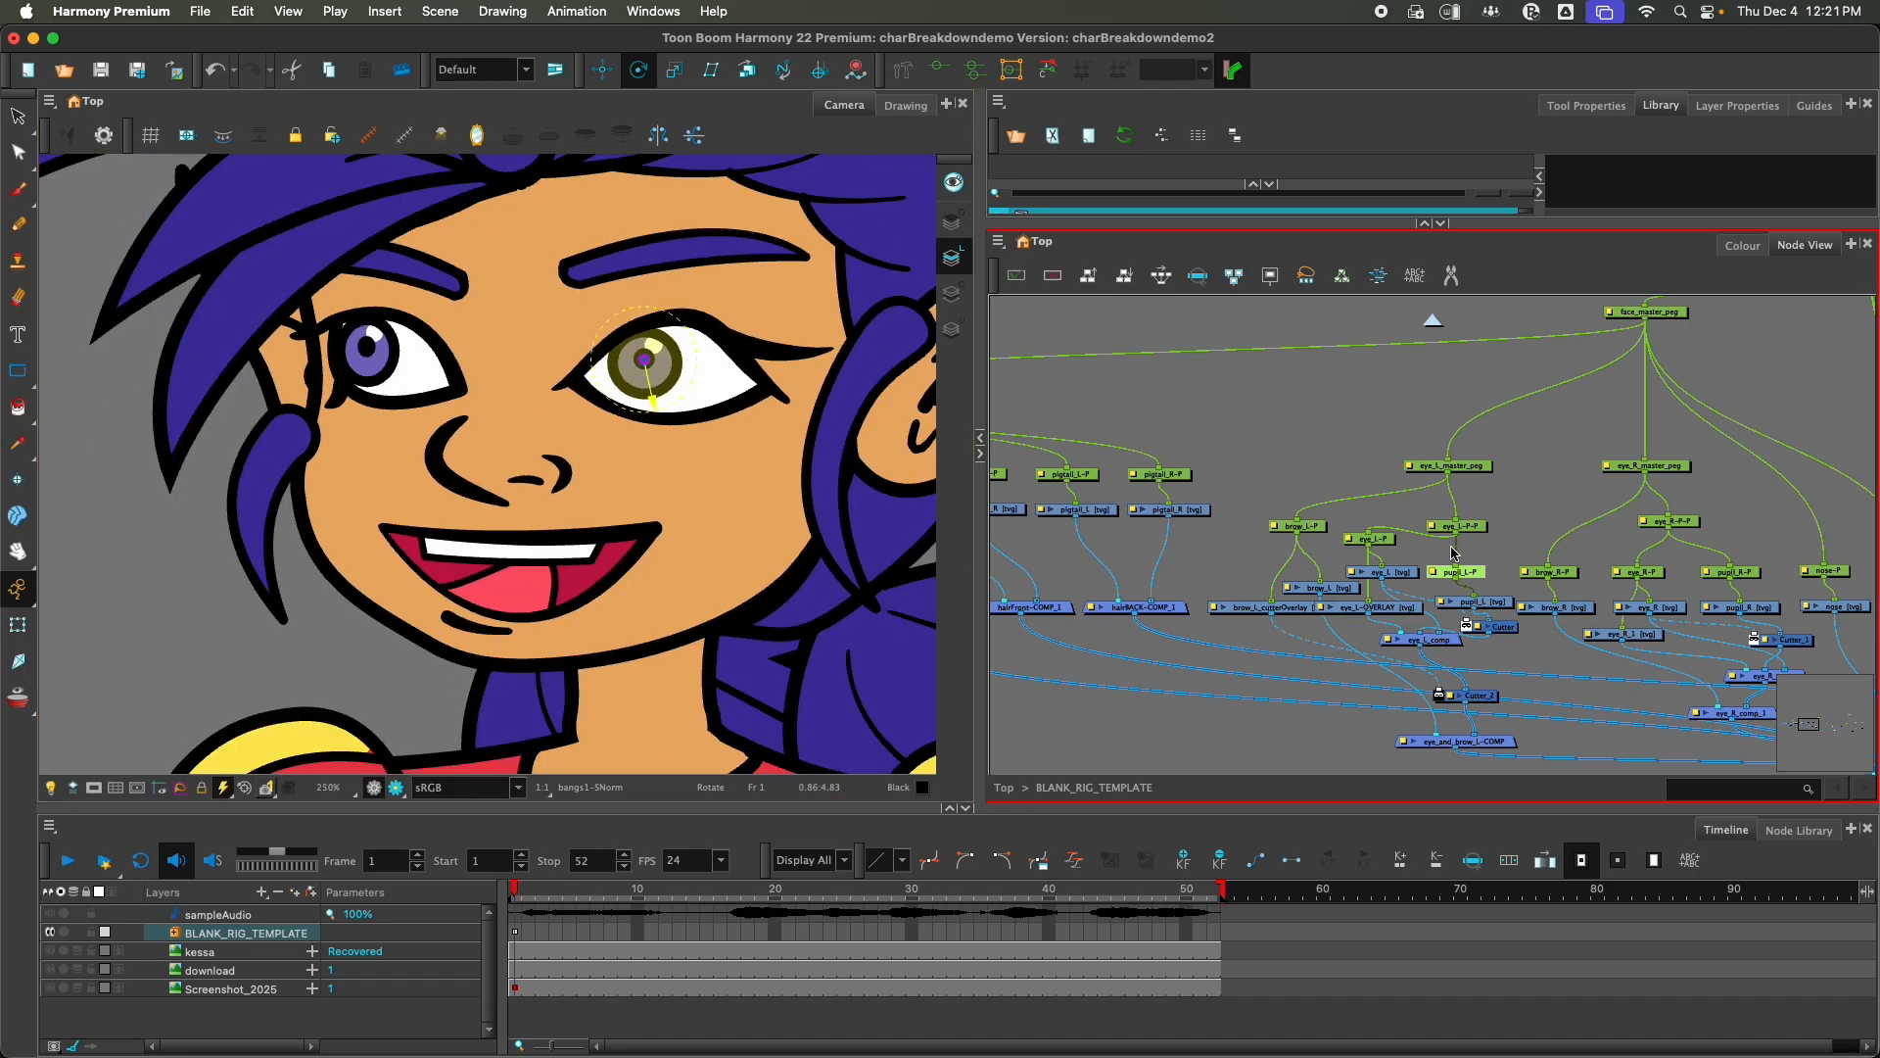
Step: Compare the pivots of the eye_L-P and eye_L-P-P pegs and which eye parts each one controls
click(1371, 539)
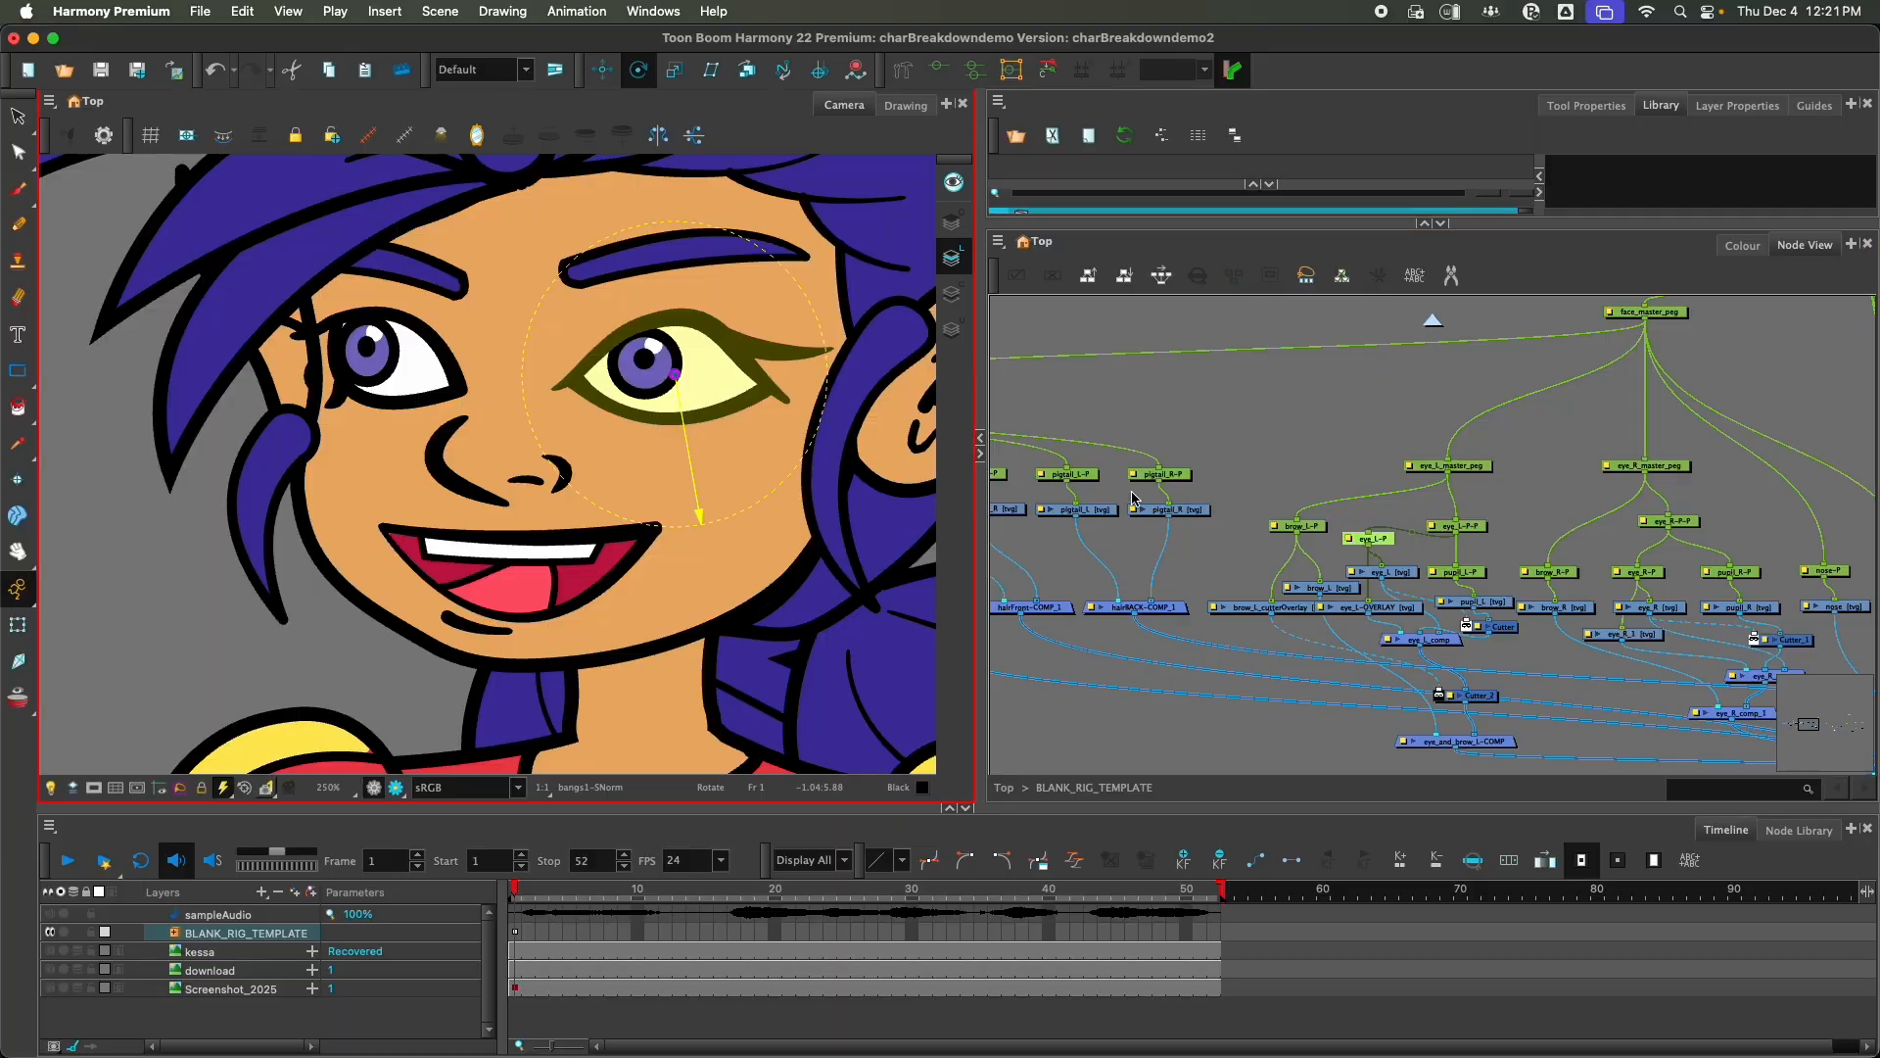
click(1466, 533)
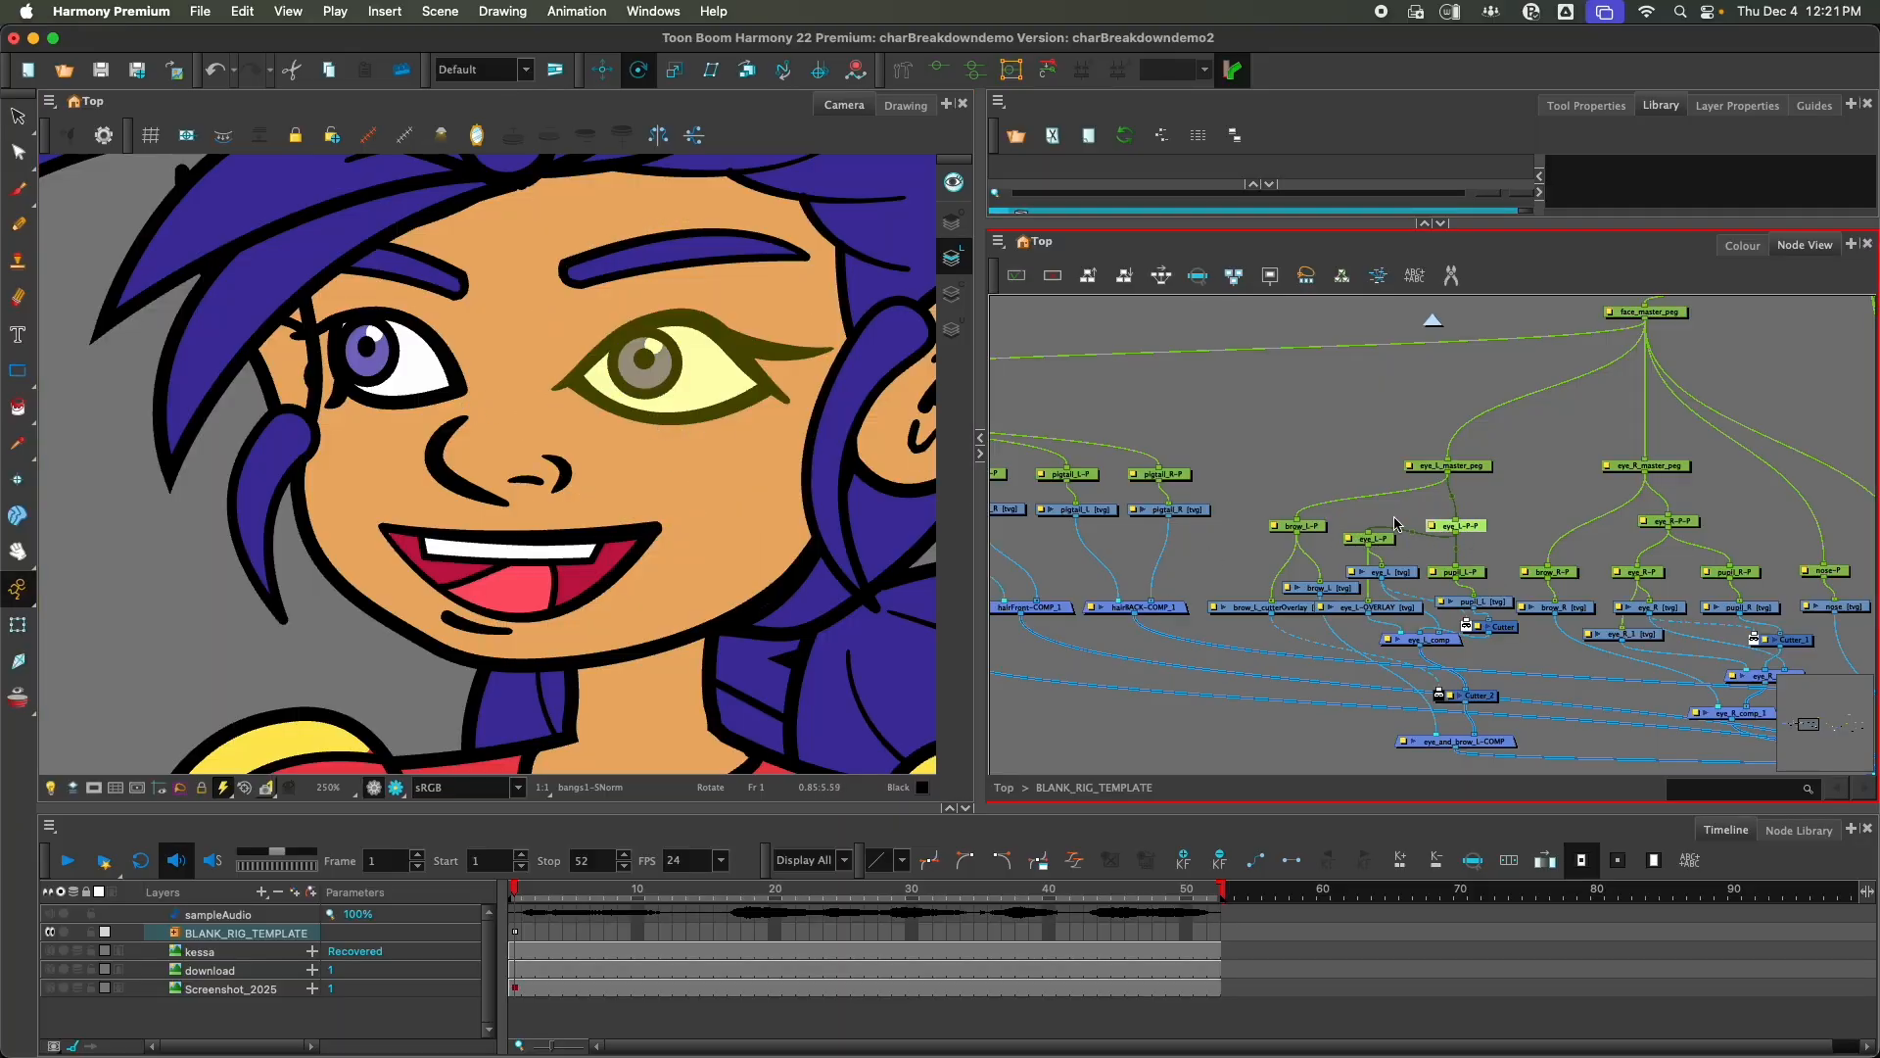
click(1378, 542)
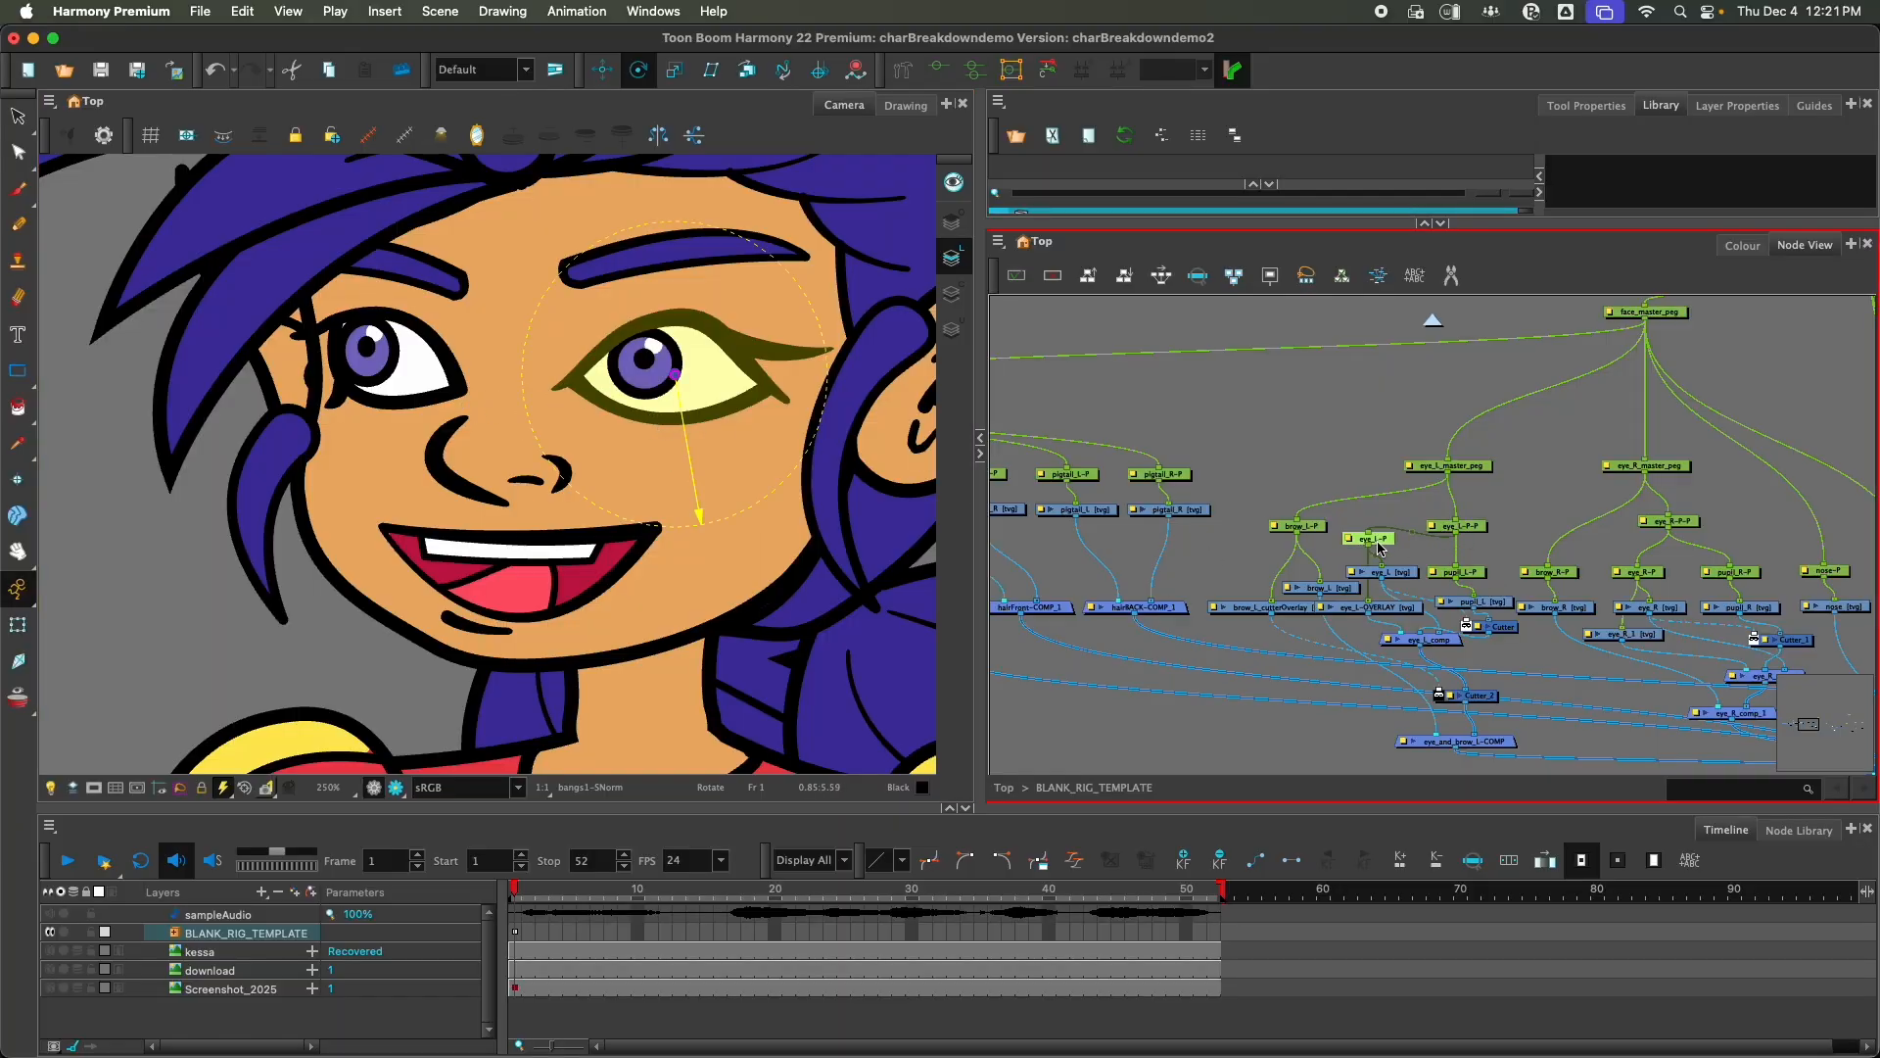
click(1479, 528)
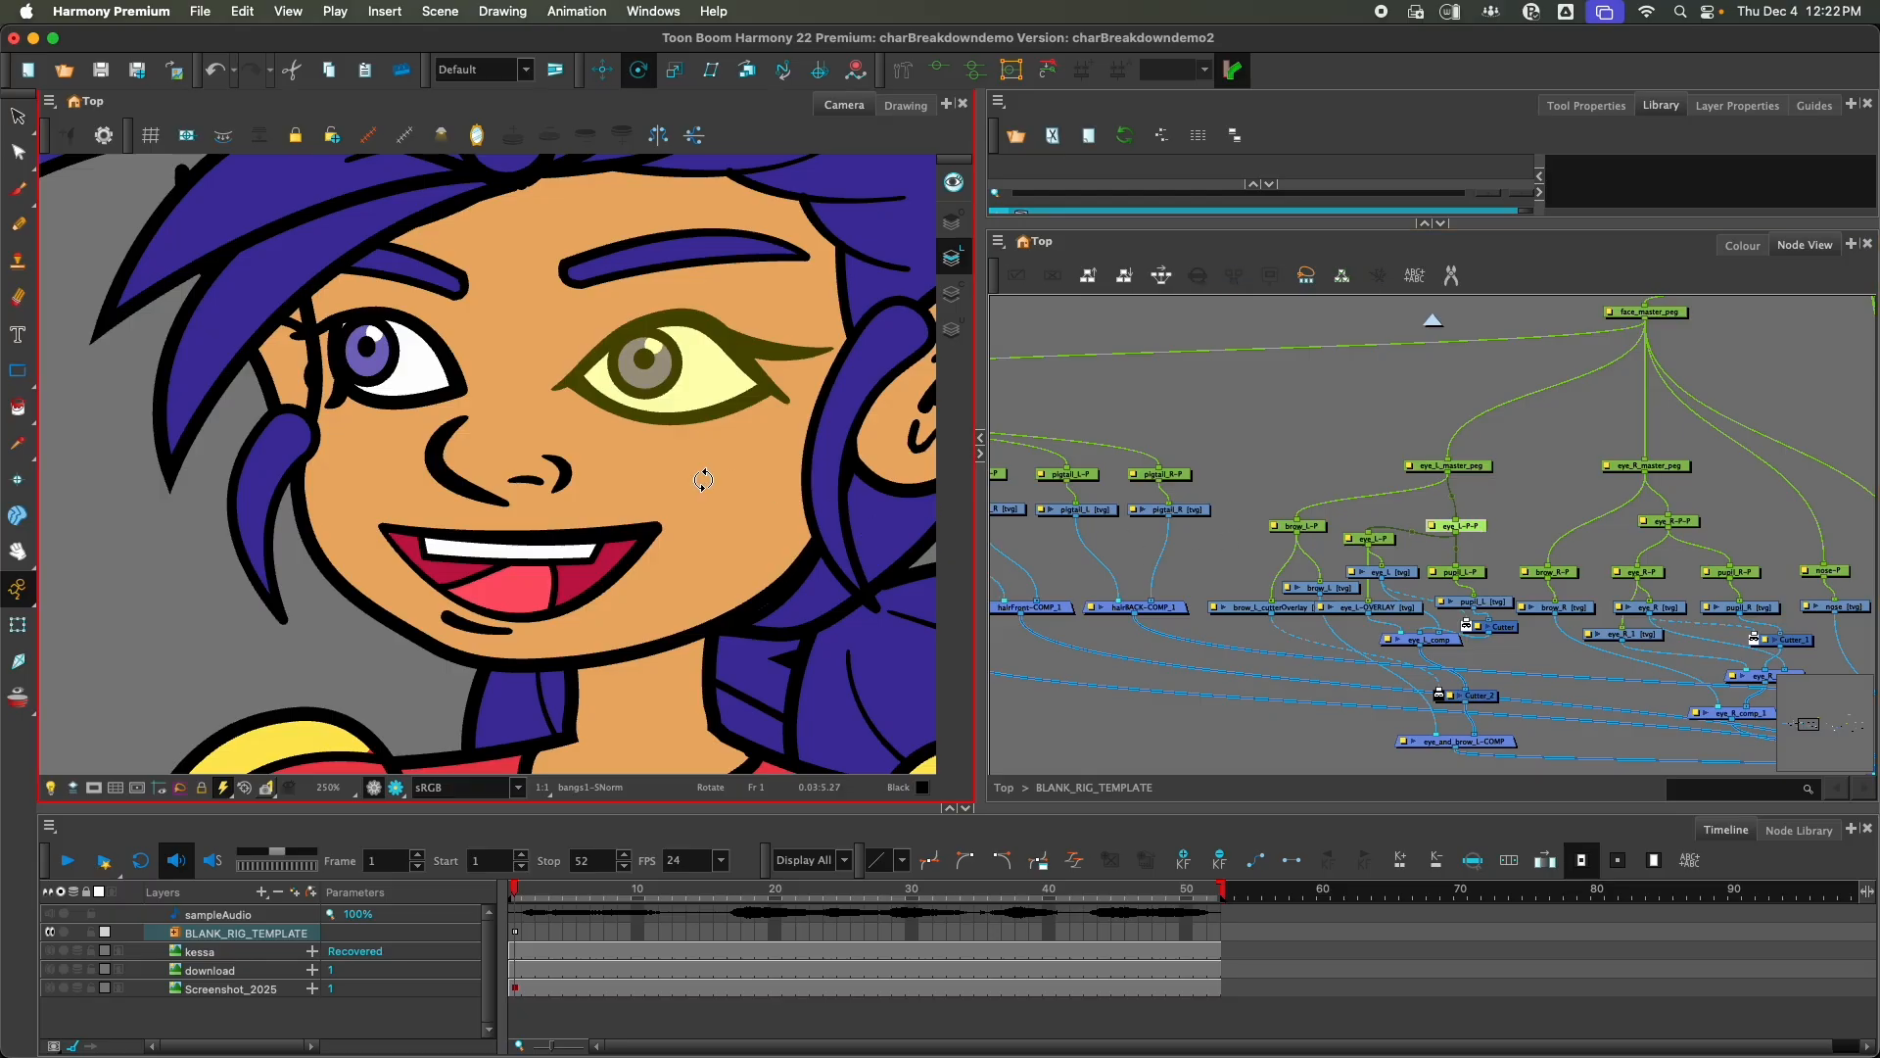
key(1)
key(1)
drag(746, 506, 455, 404)
scroll(580, 525, down, 1)
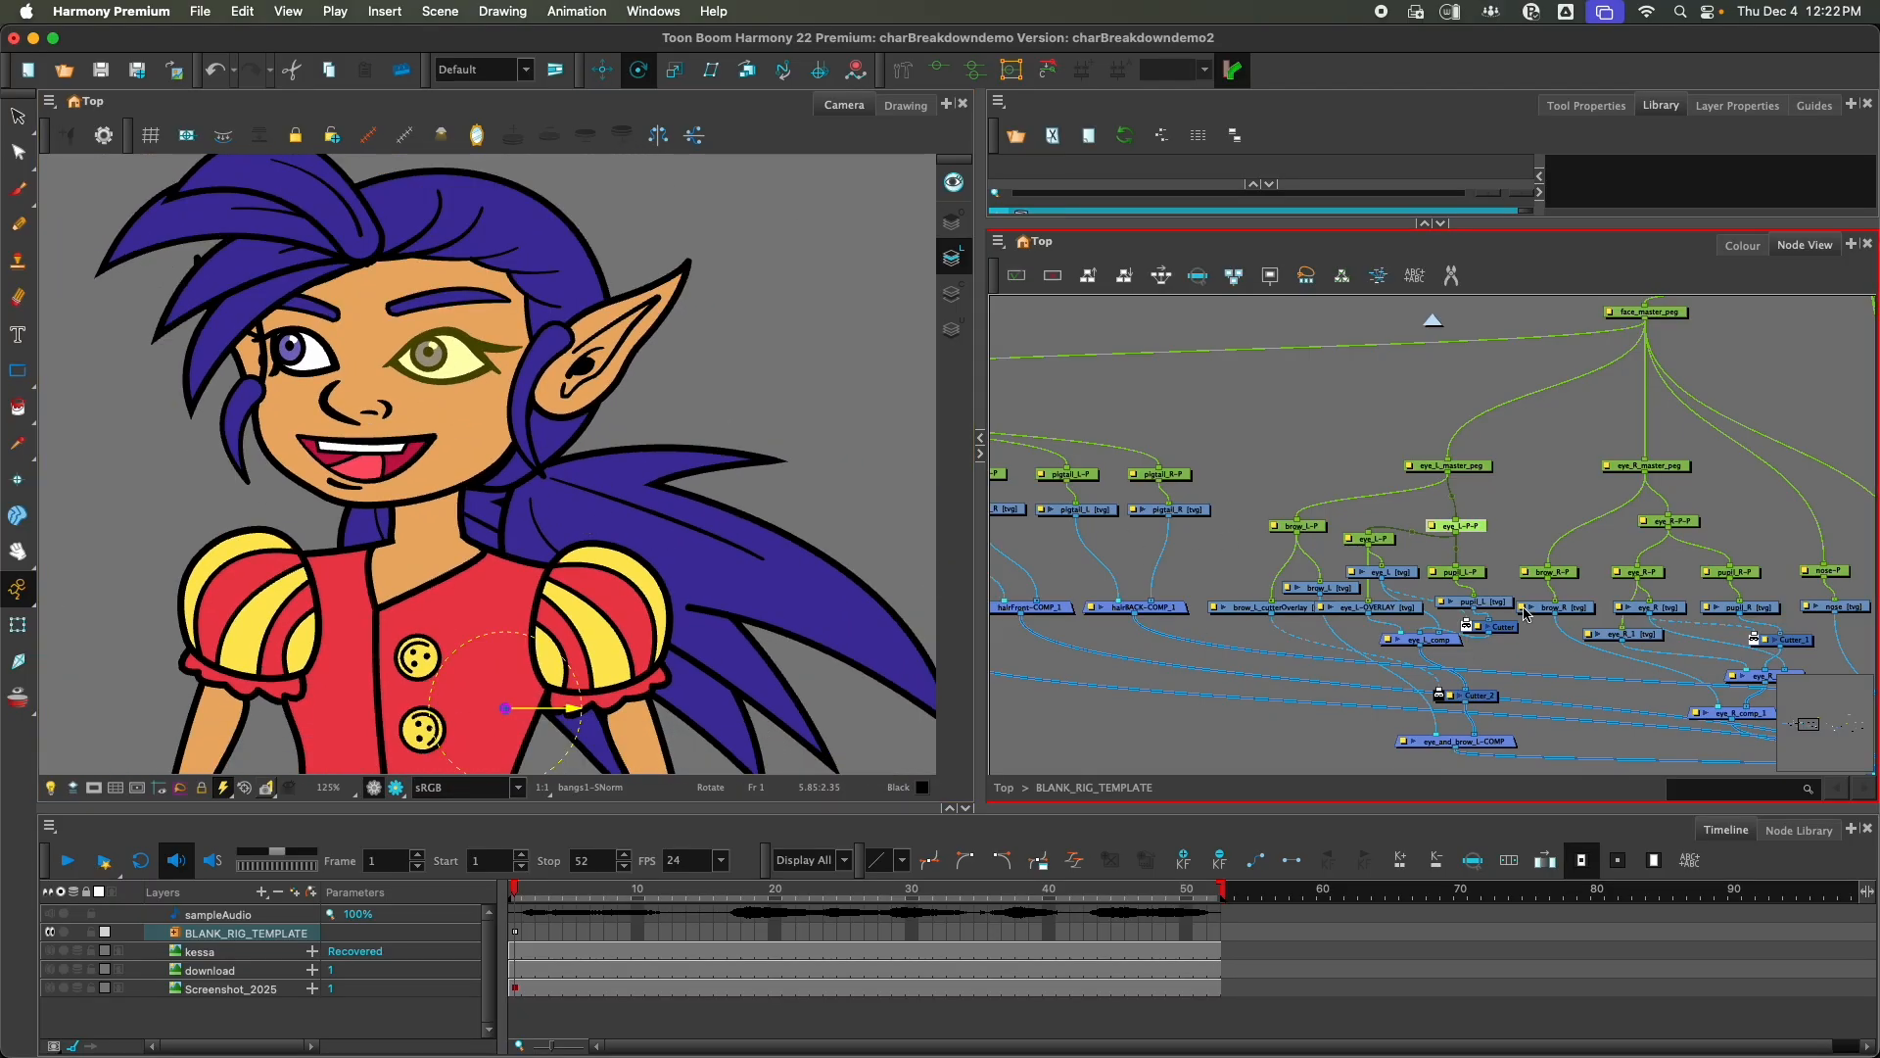
Step: Open the layer properties of the eye_L-P and eye_L-P-P pegs side by side
double_click(1353, 539)
drag(1410, 142, 925, 126)
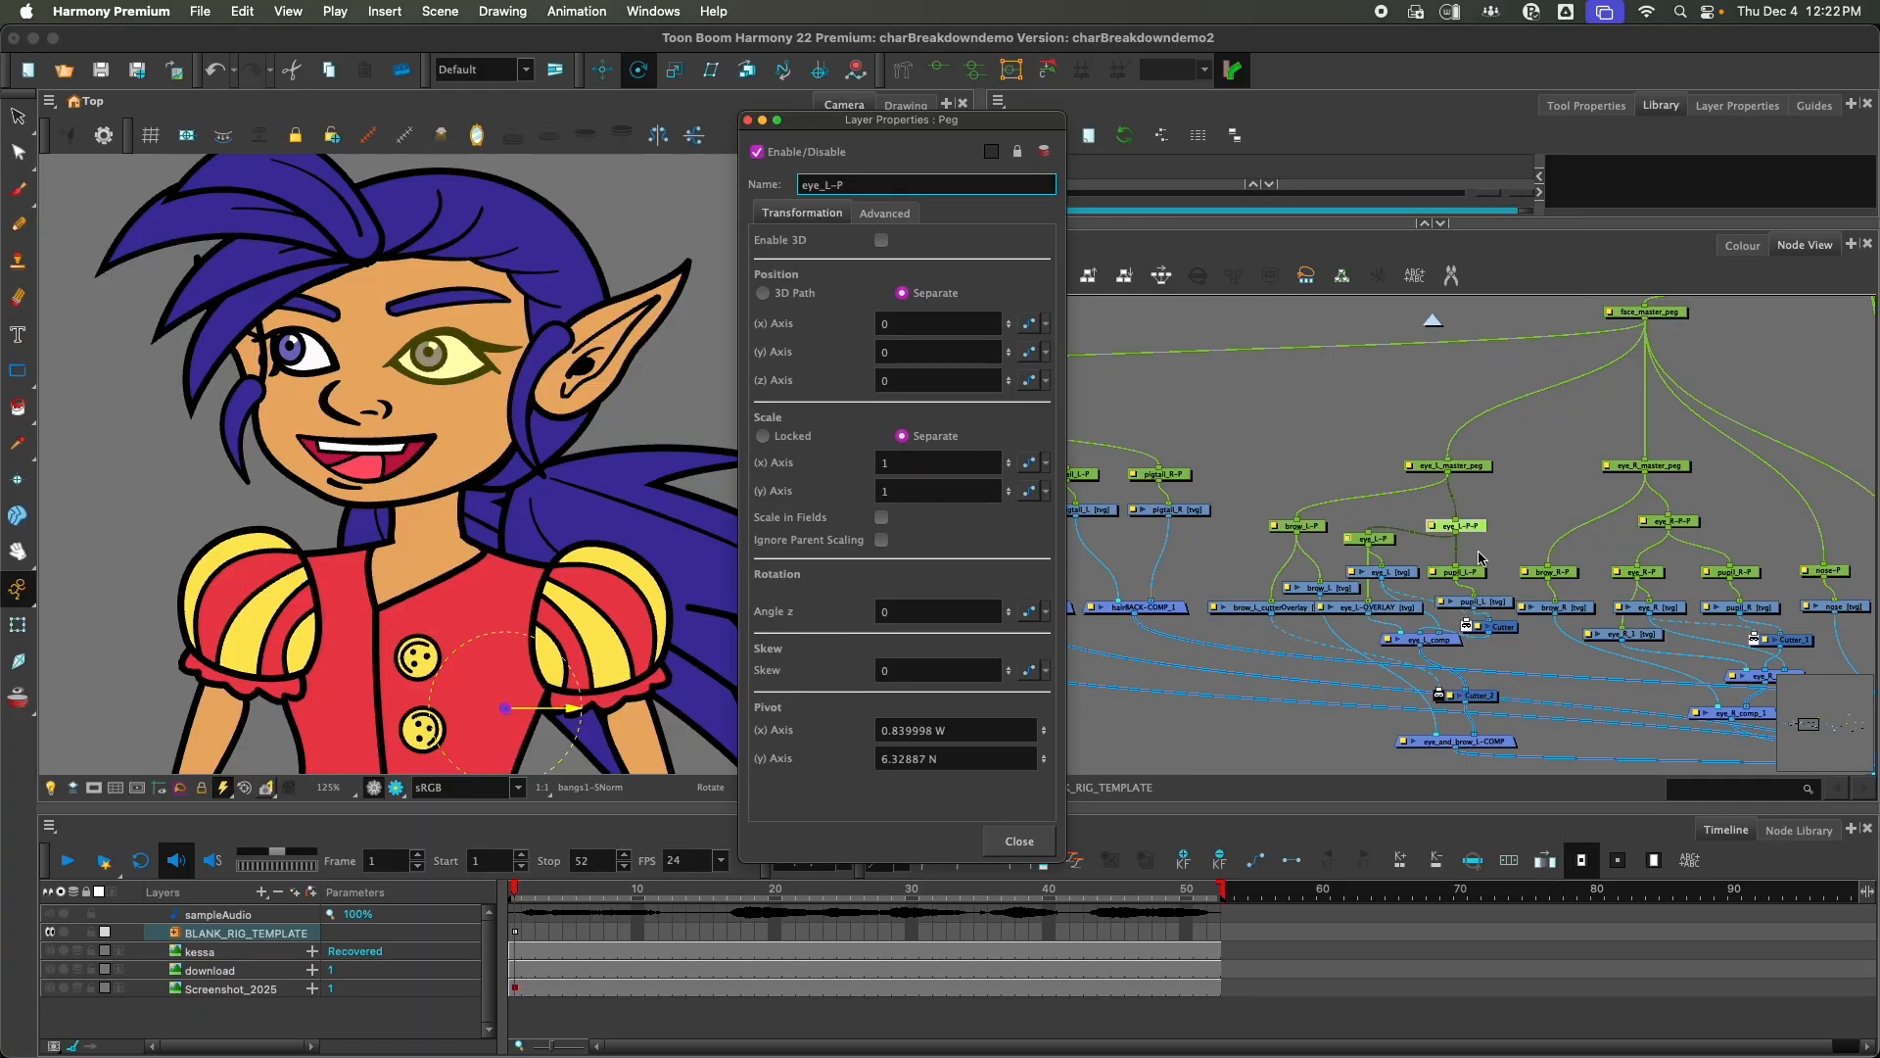
click(1348, 539)
click(1432, 529)
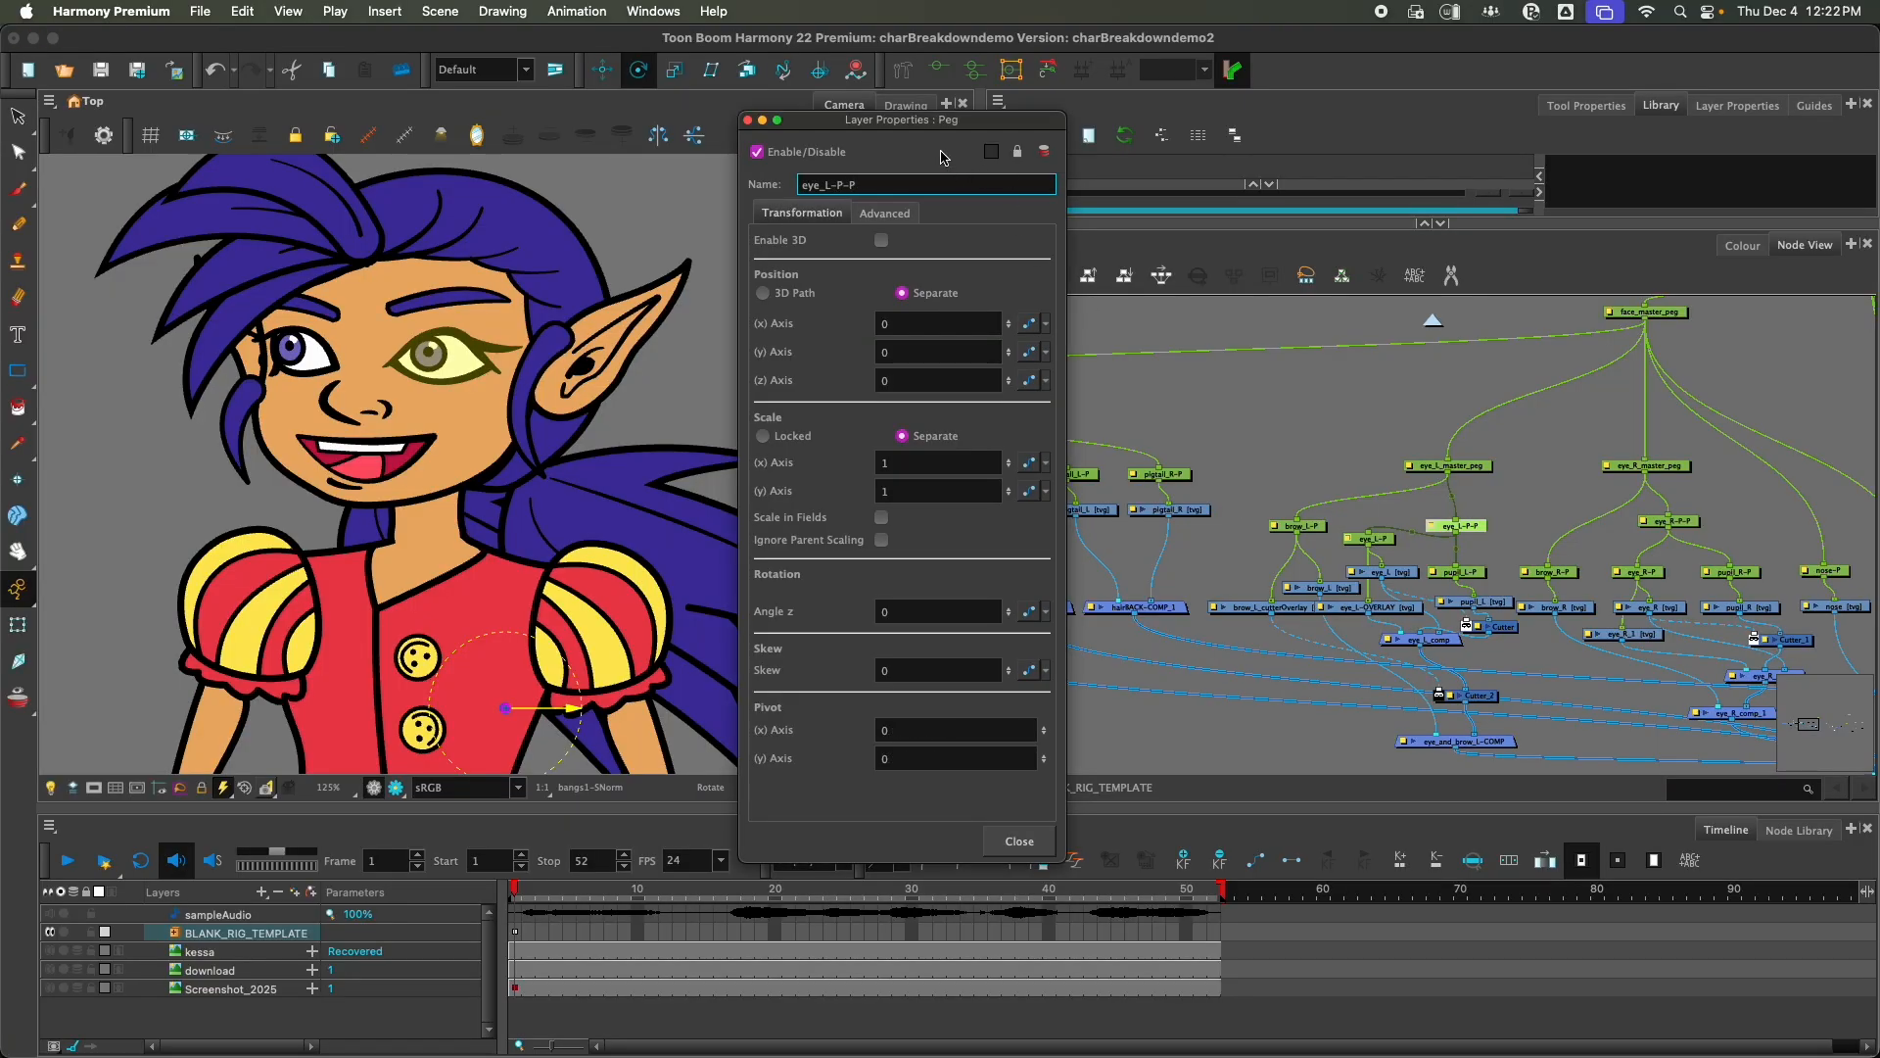
drag(908, 124, 1250, 119)
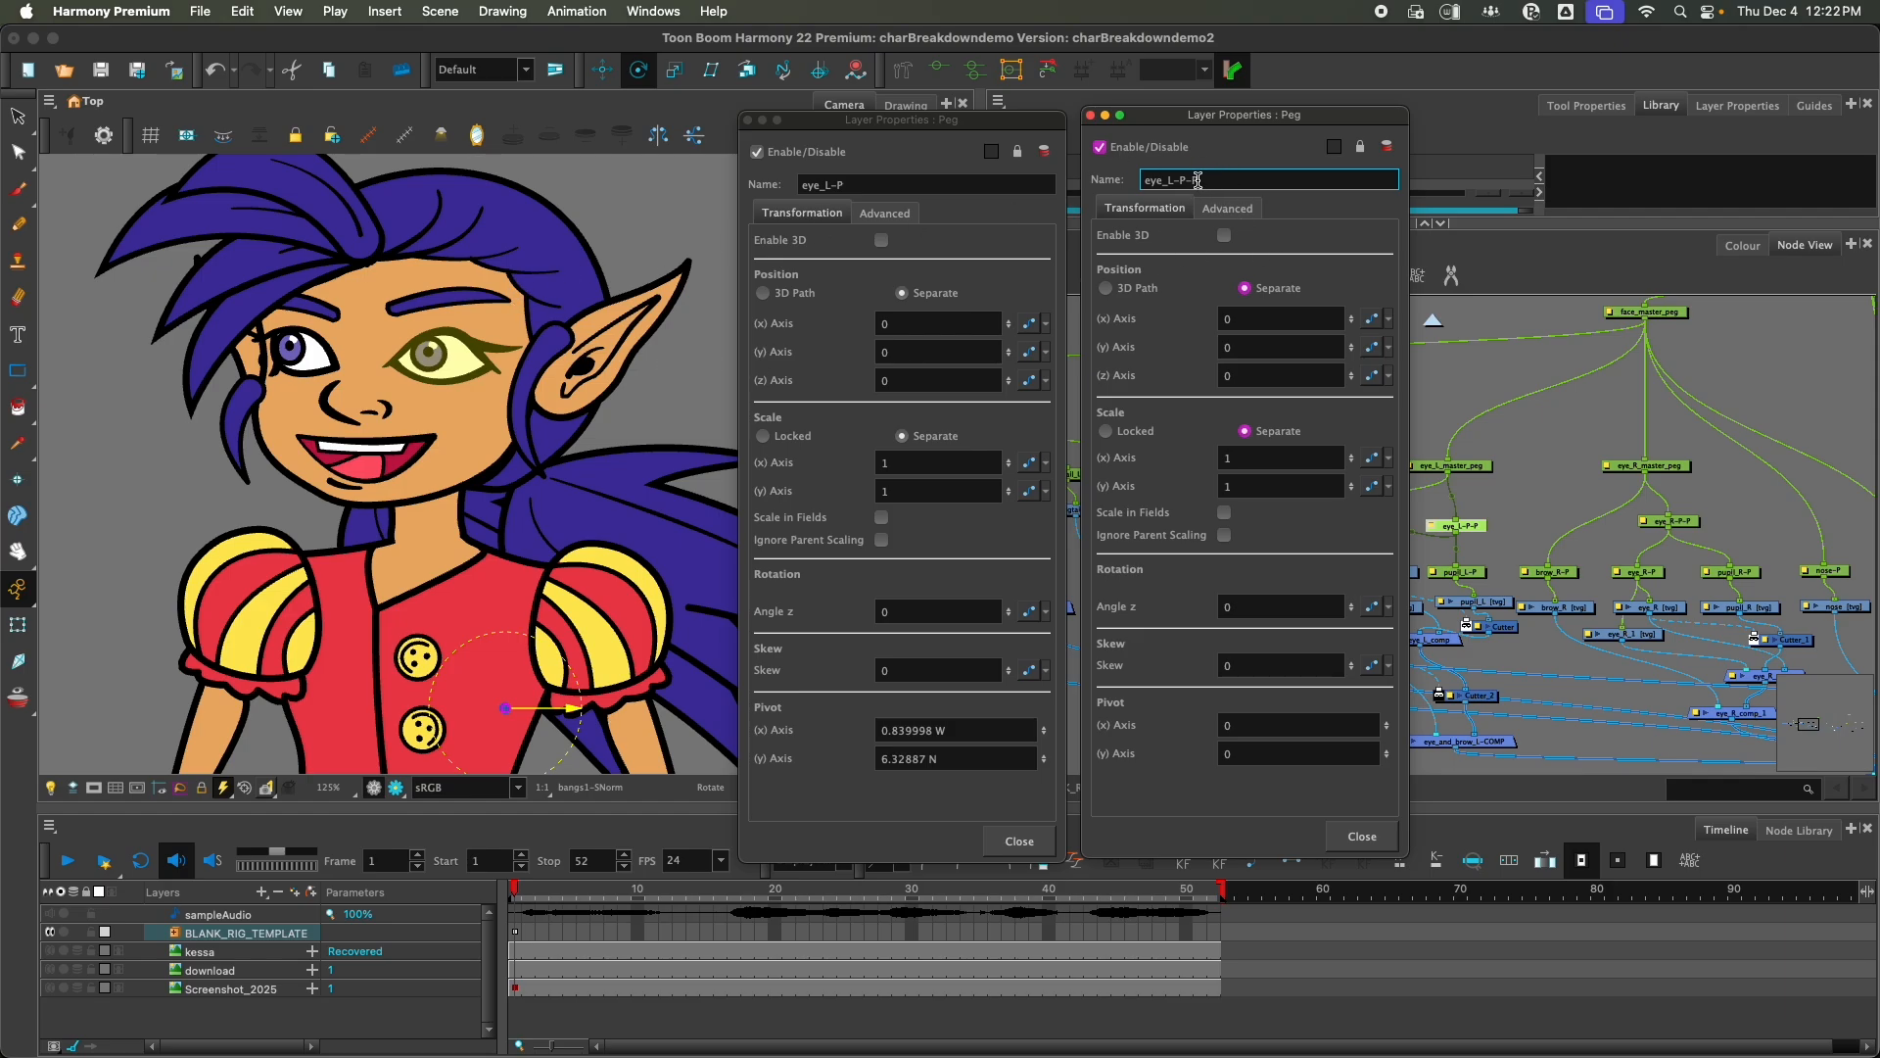
Step: Copy the eye_L-P pivot values, x 0.839998 W and y 6.32887 N, into the eye_L-P-P peg and close both layer properties
click(935, 728)
key(super+c)
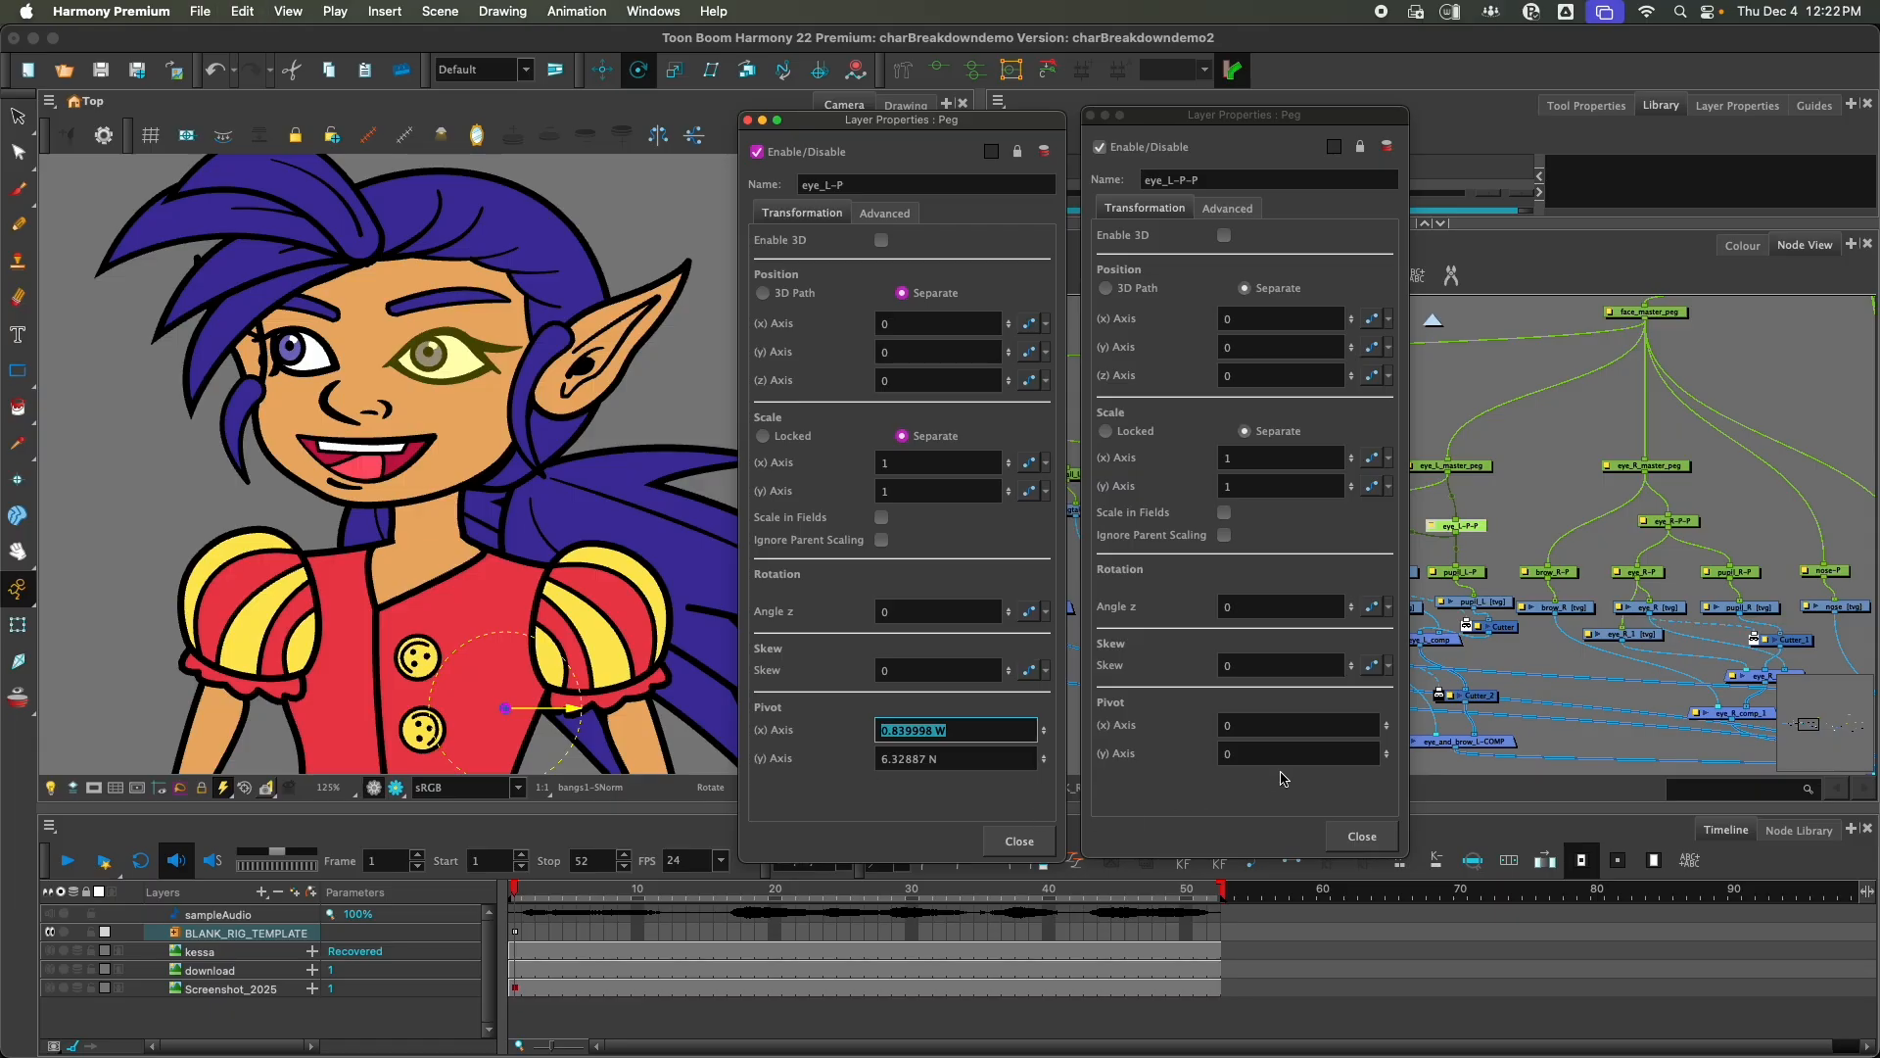
click(1250, 725)
key(super+v)
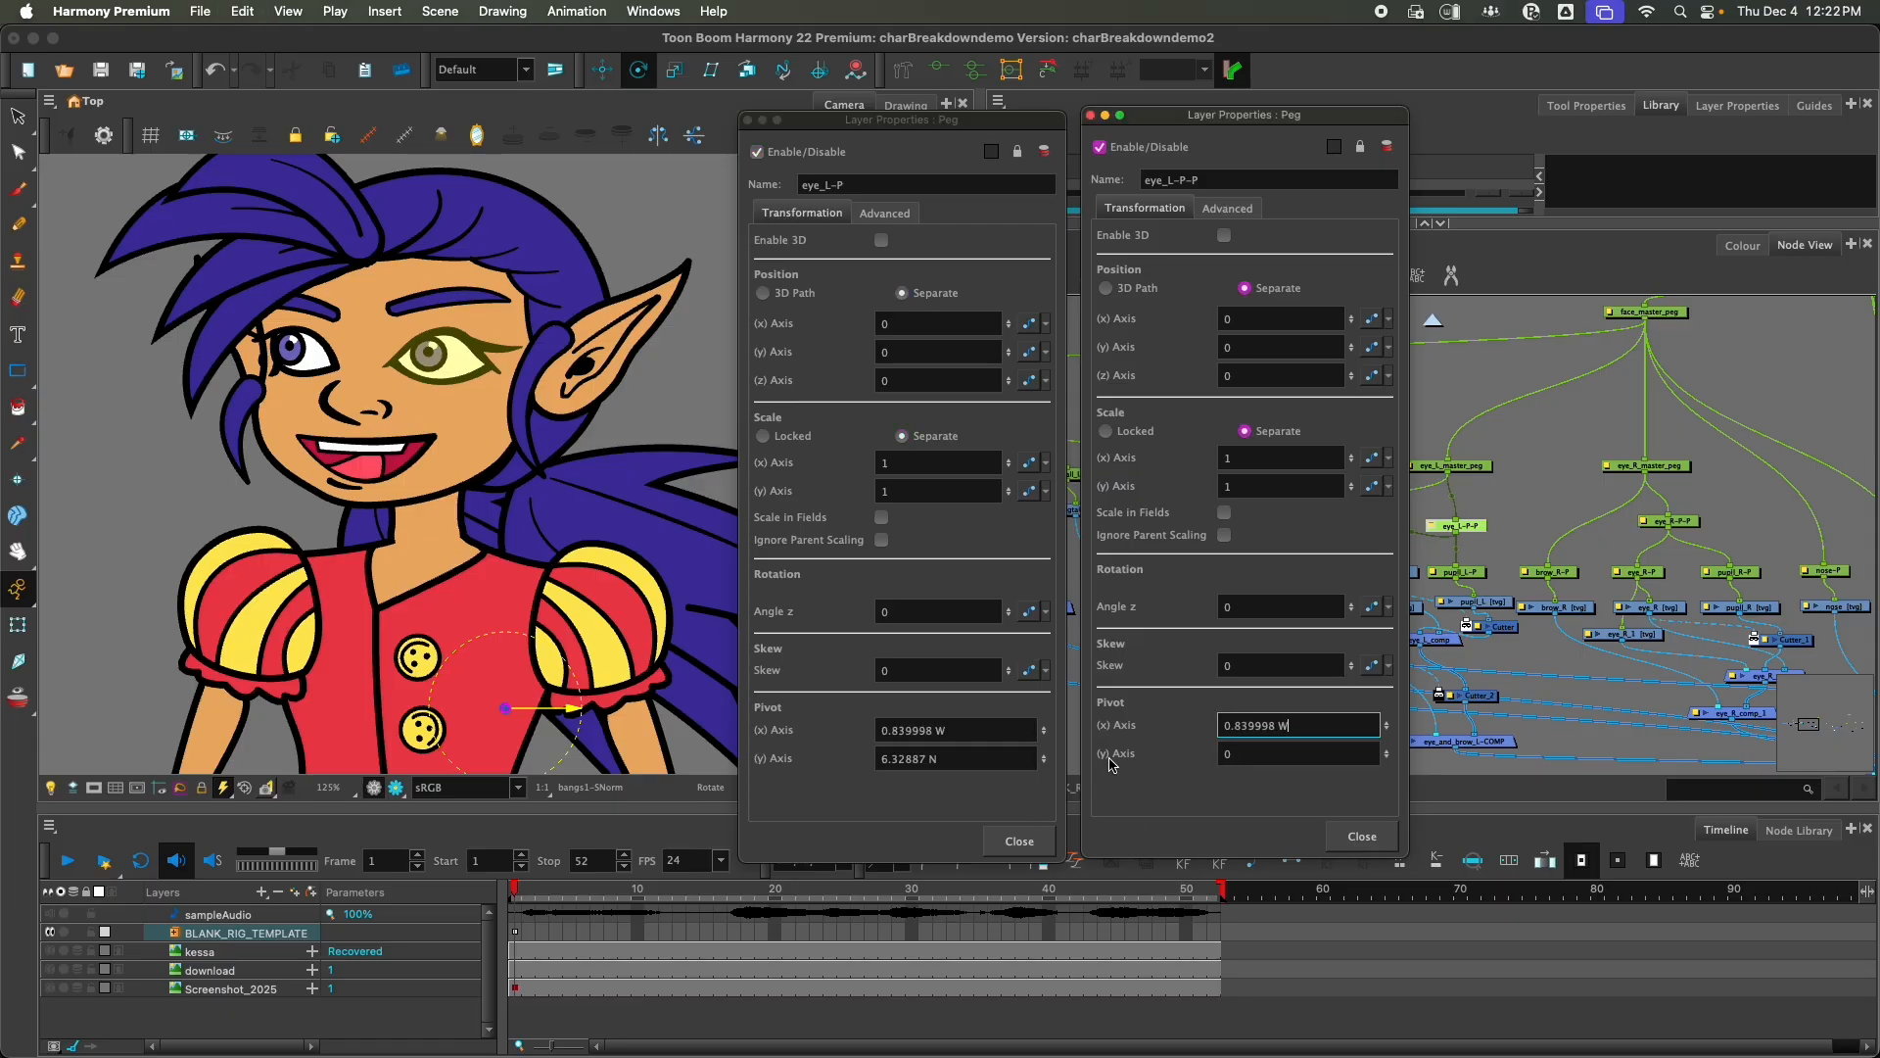
click(955, 758)
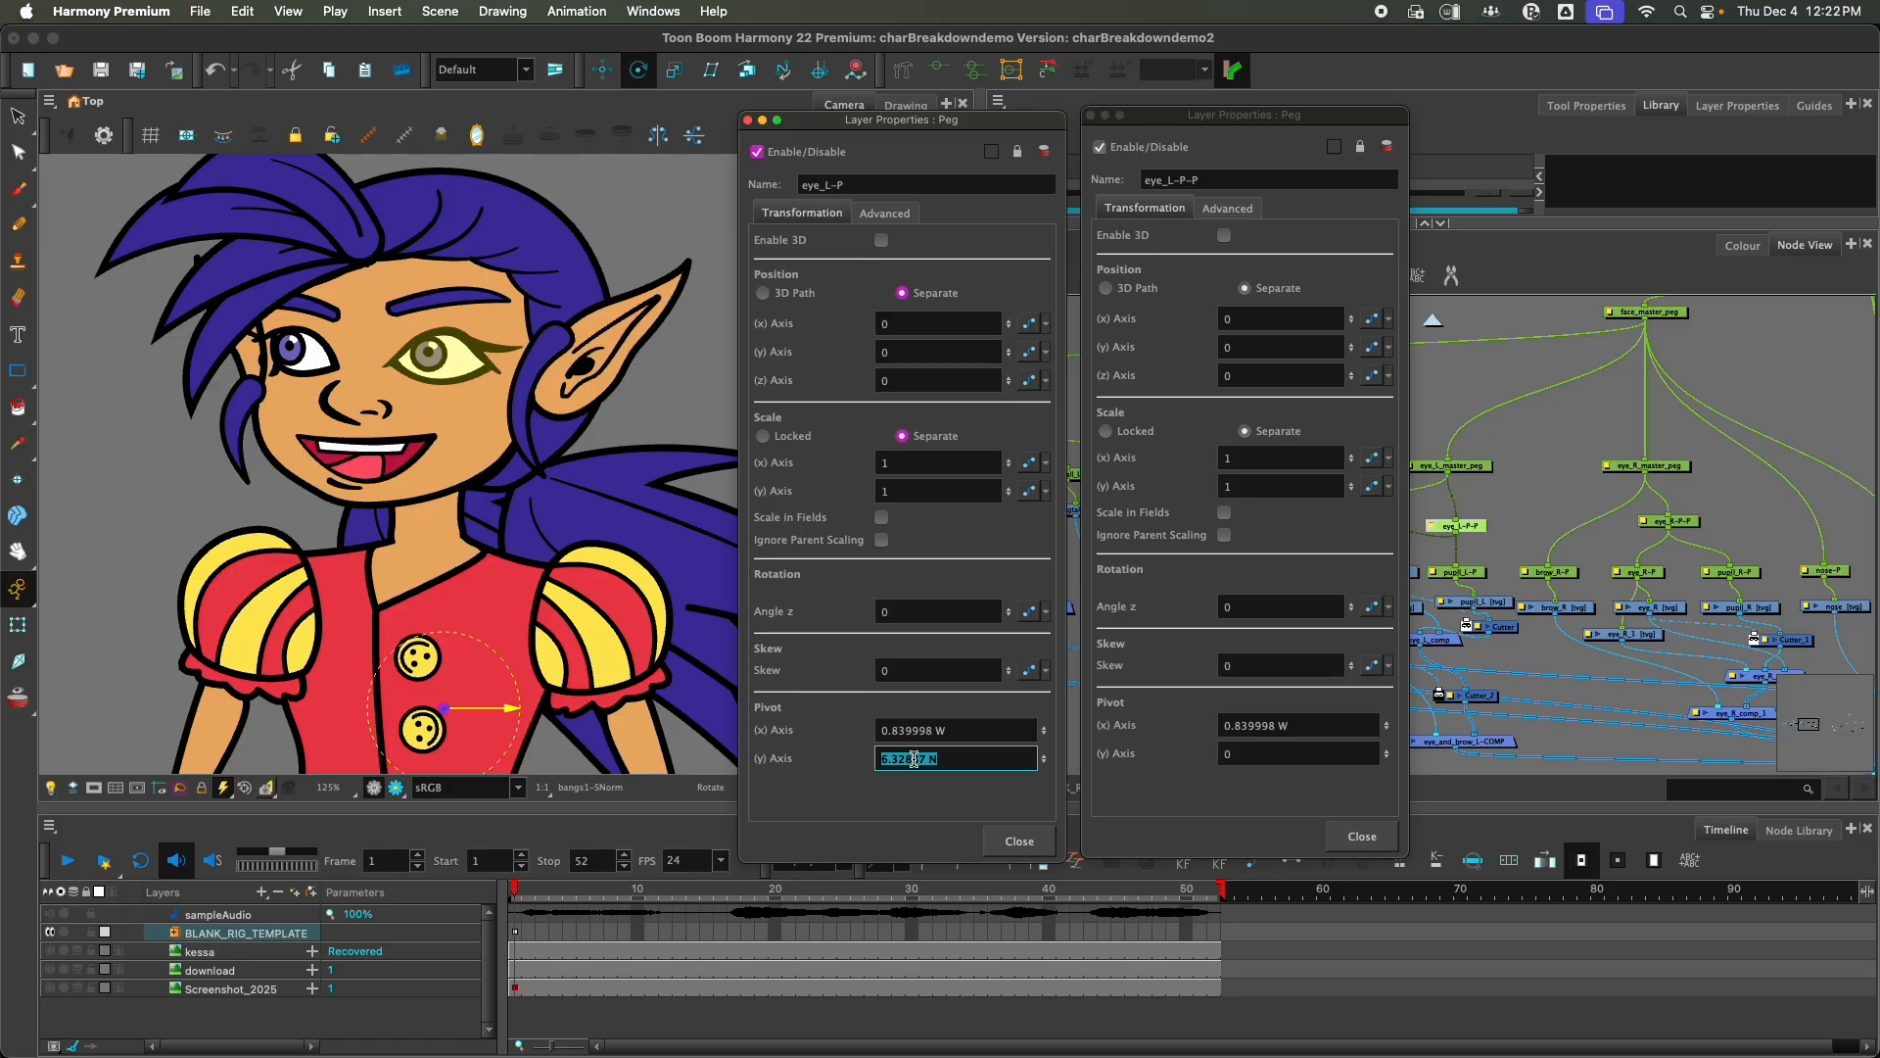
key(super+c)
click(1352, 750)
key(super+v)
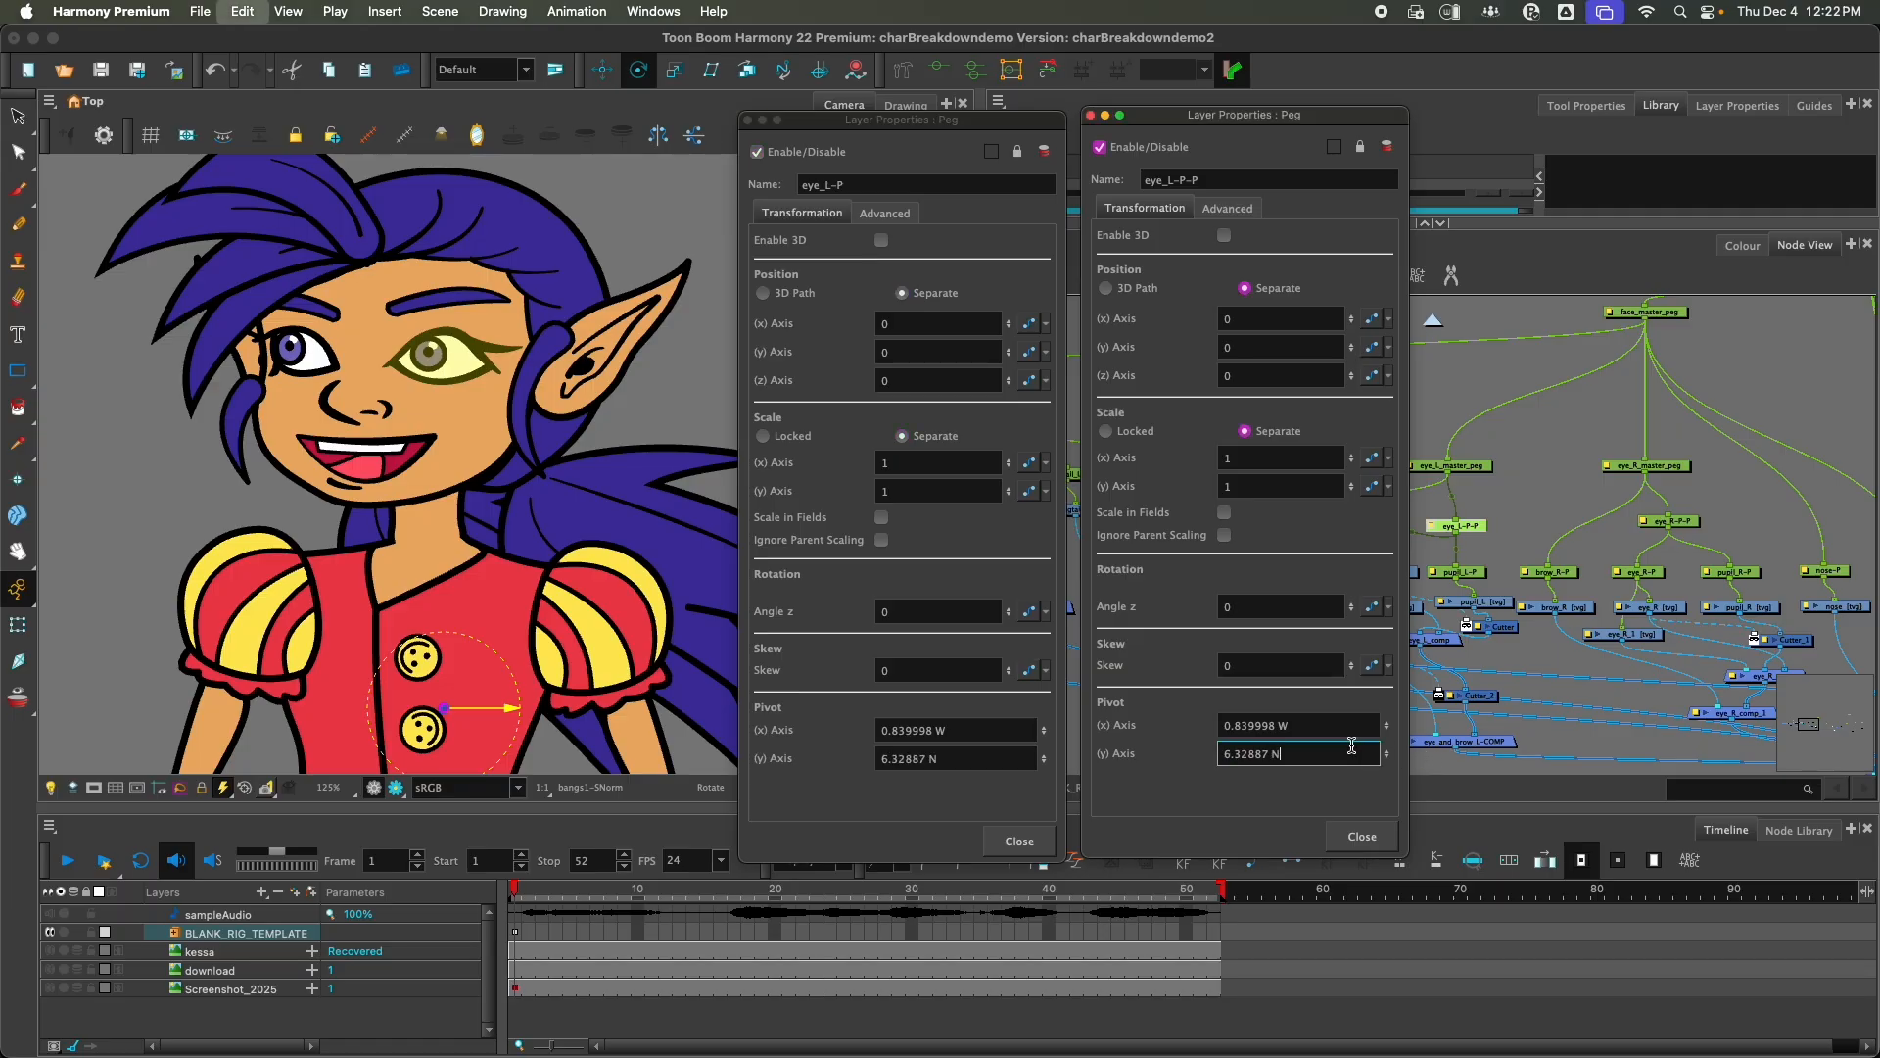
click(1331, 725)
click(1361, 839)
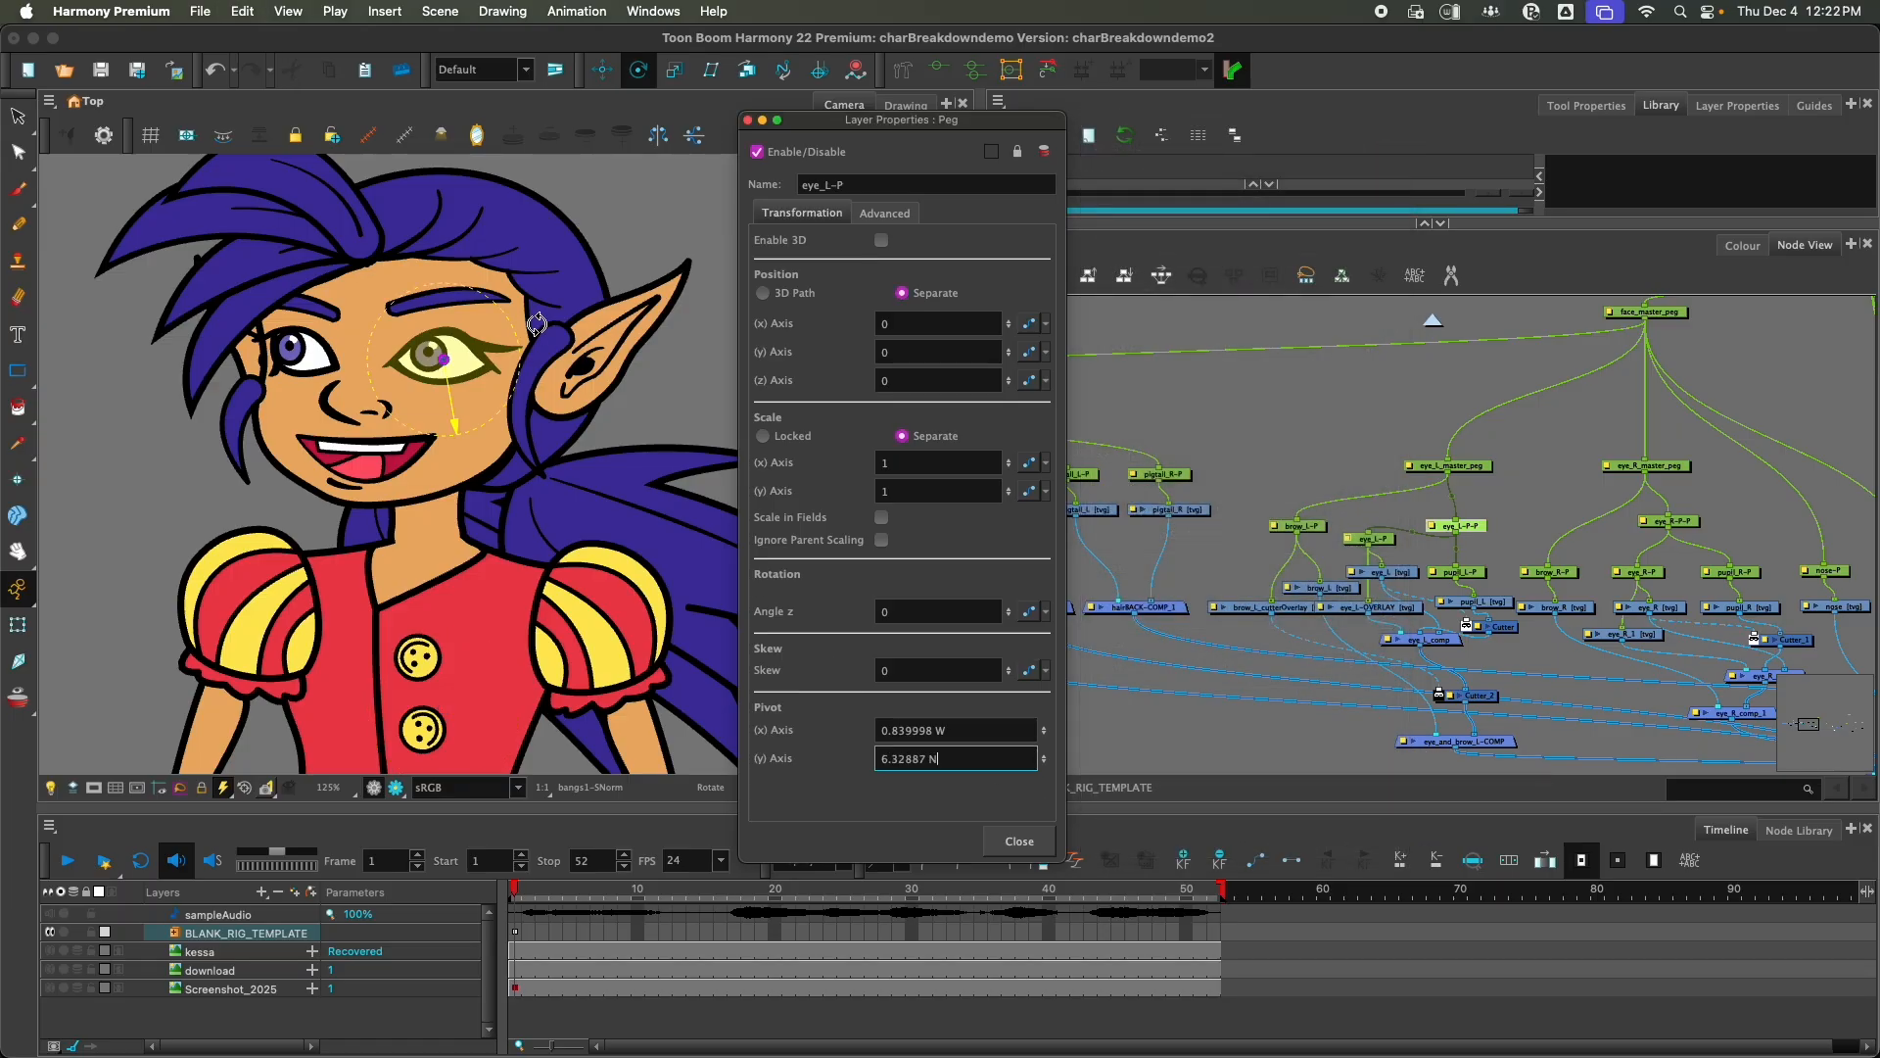
click(1020, 840)
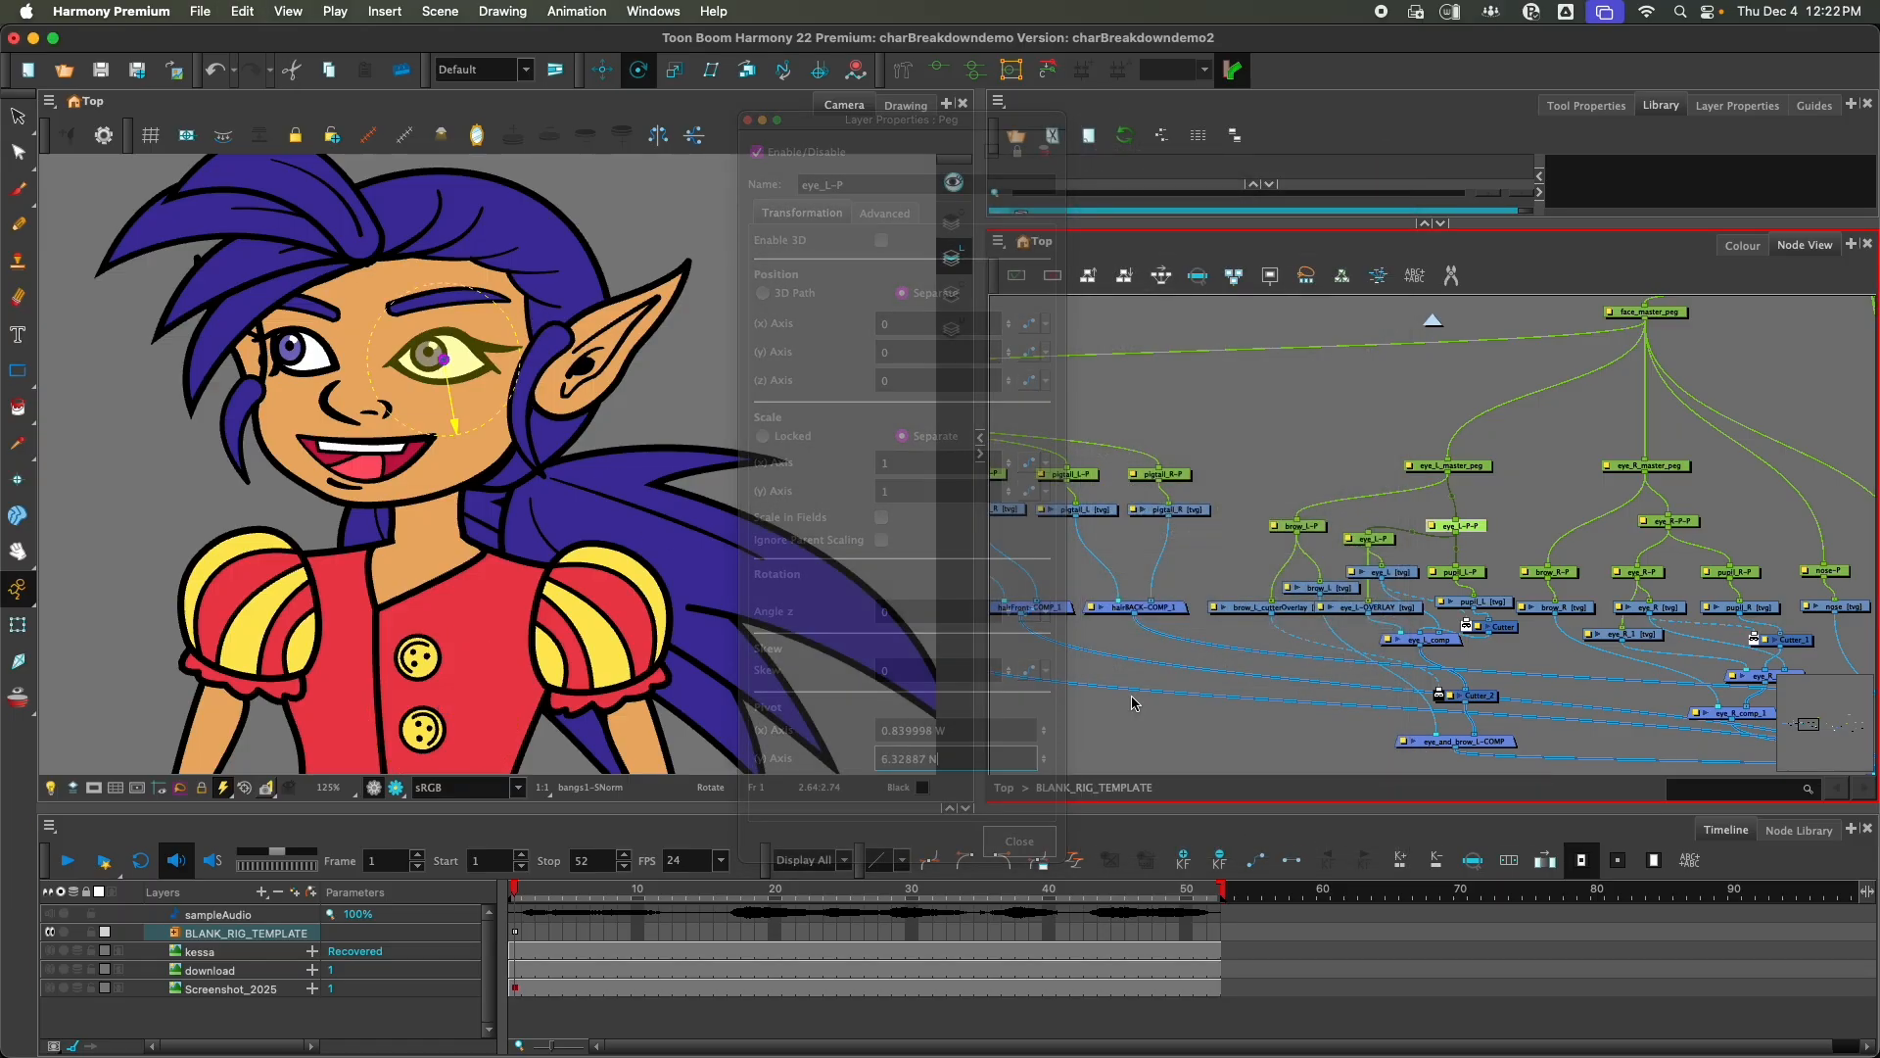
Step: Check the pivot of eye_L_master_peg with a test rotation of the left eye and brow, and undo the rotation
click(1467, 467)
click(1469, 531)
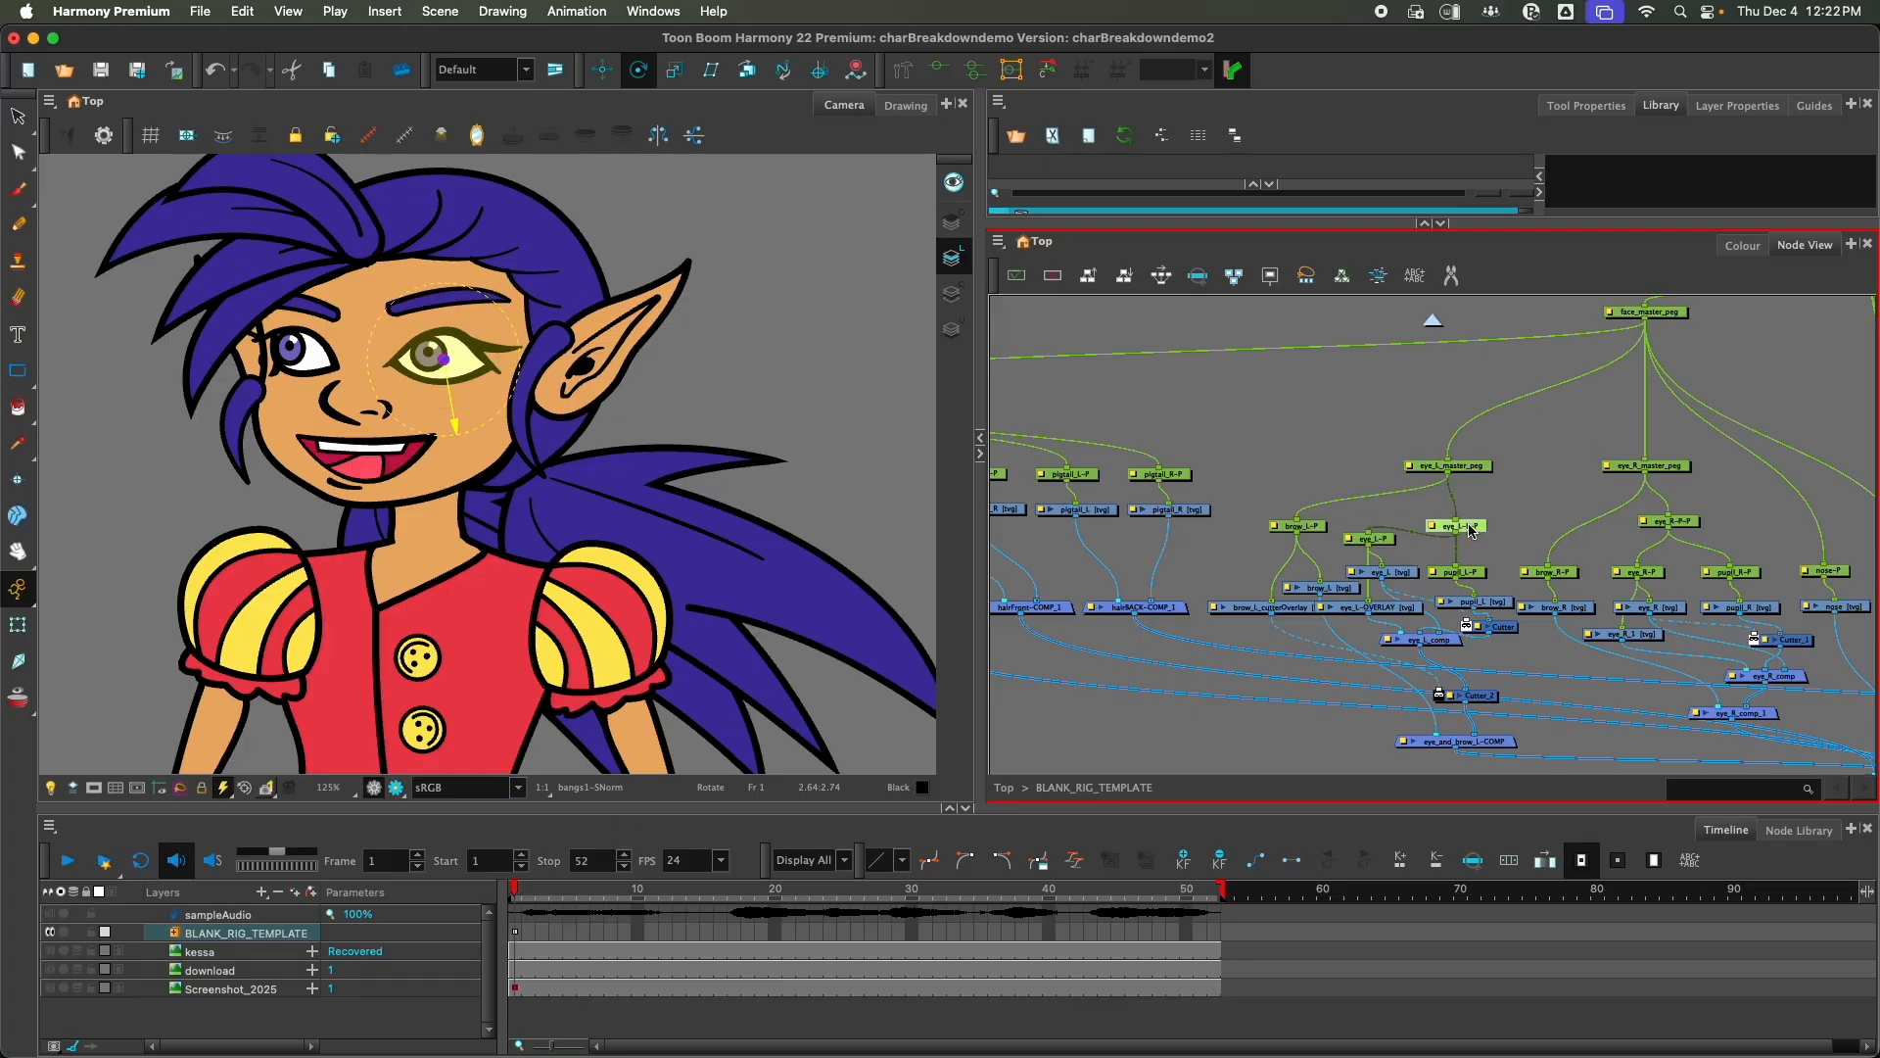
click(1385, 543)
click(1478, 525)
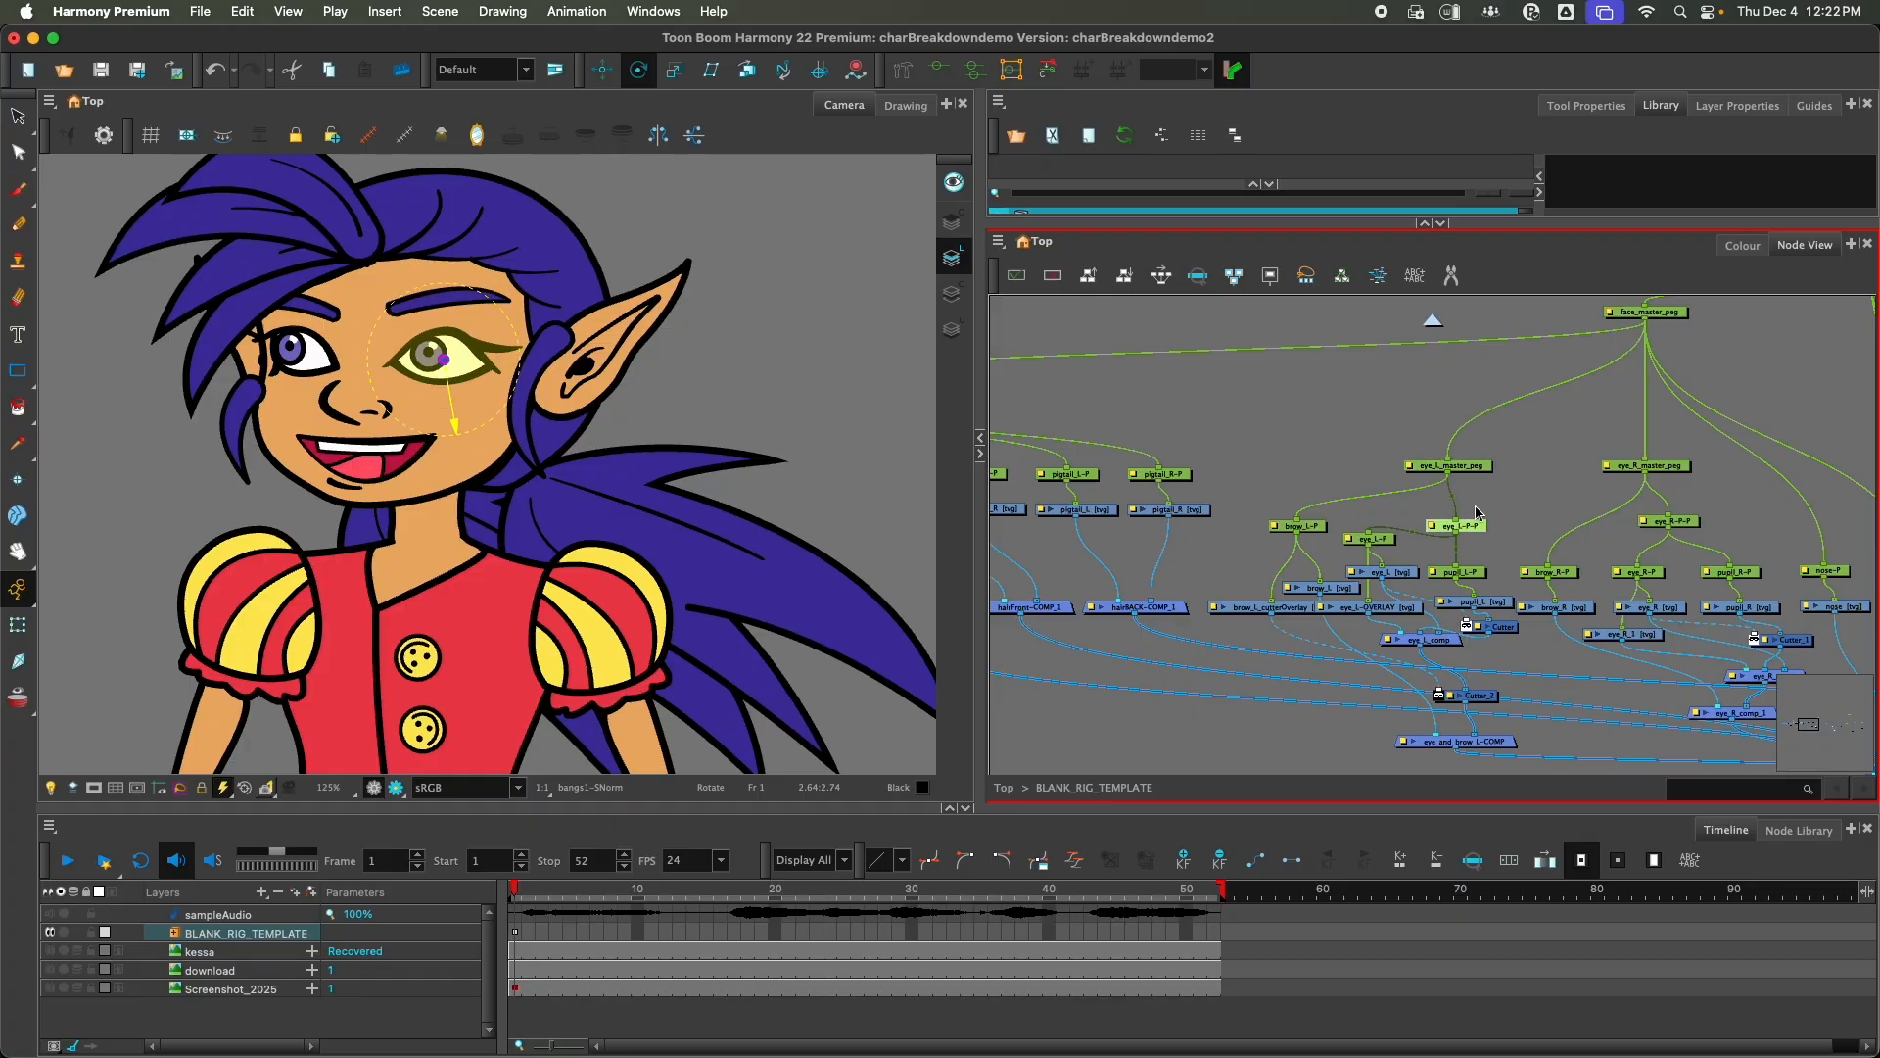
click(1474, 467)
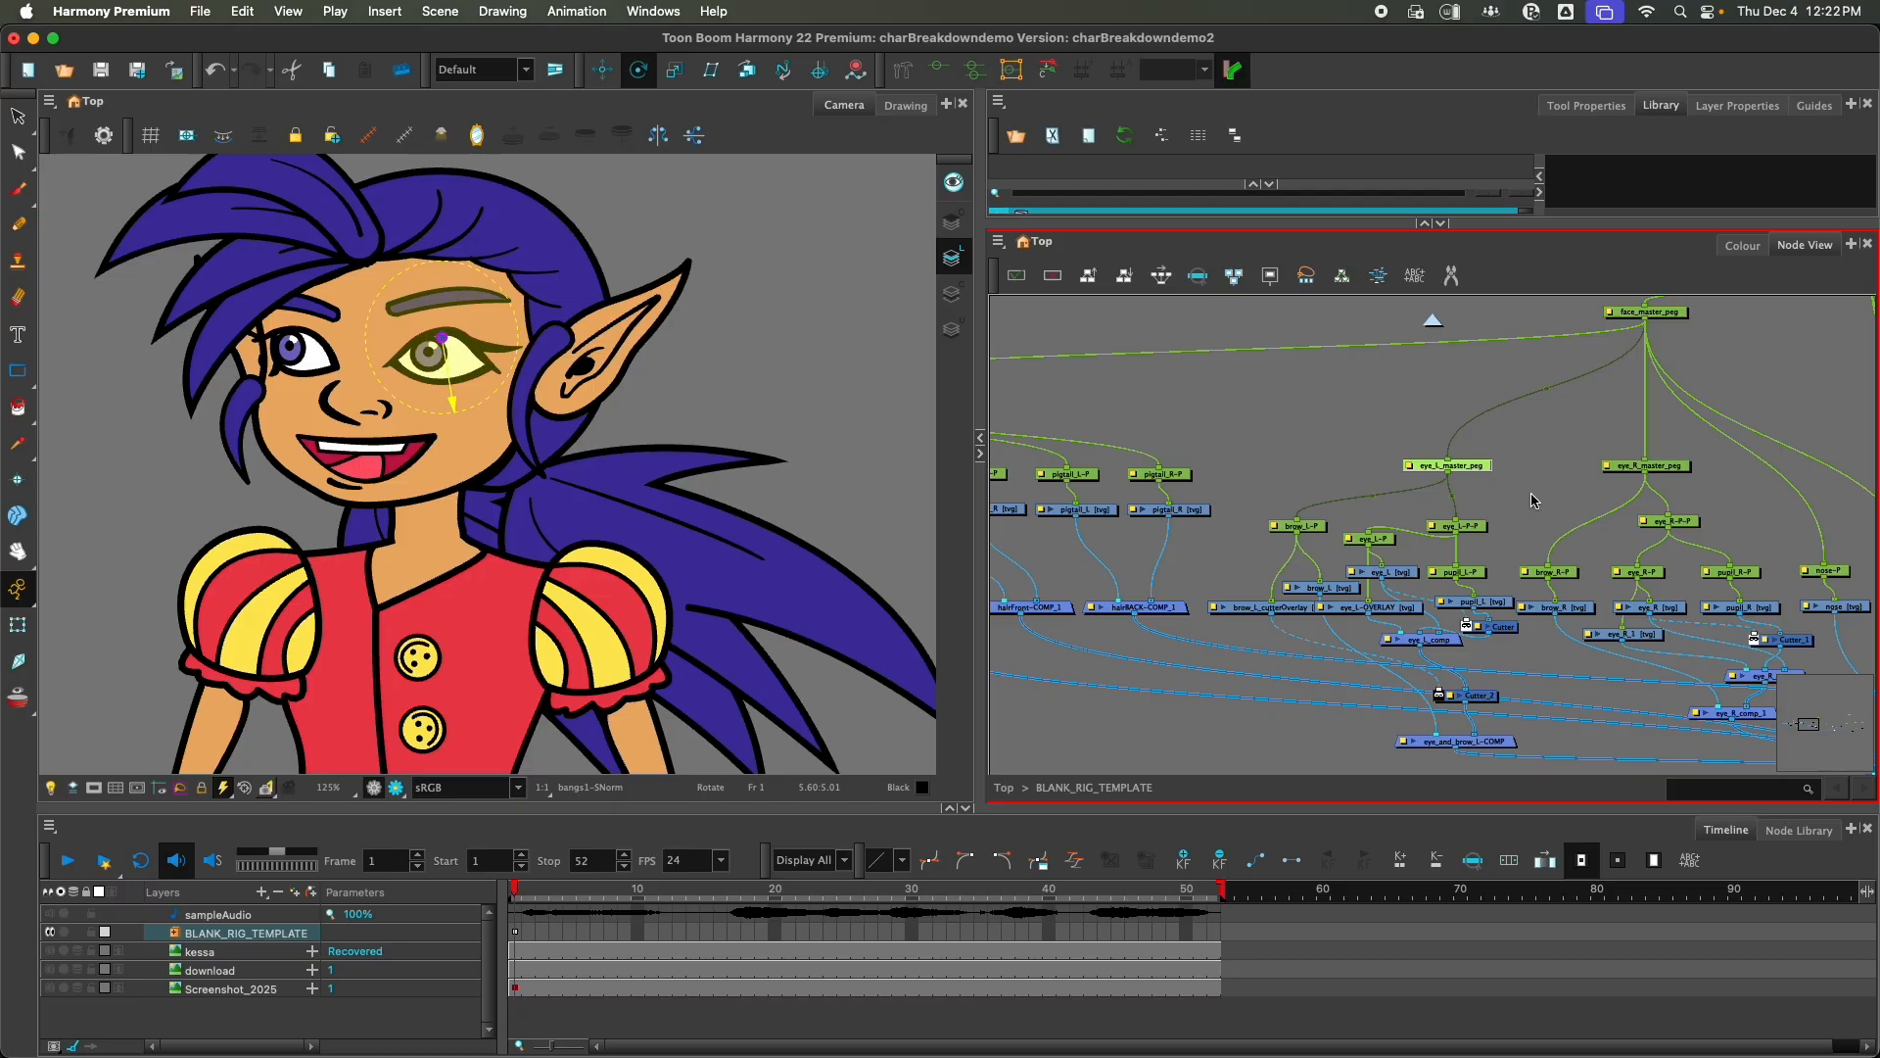
scroll(1512, 495, right, 3)
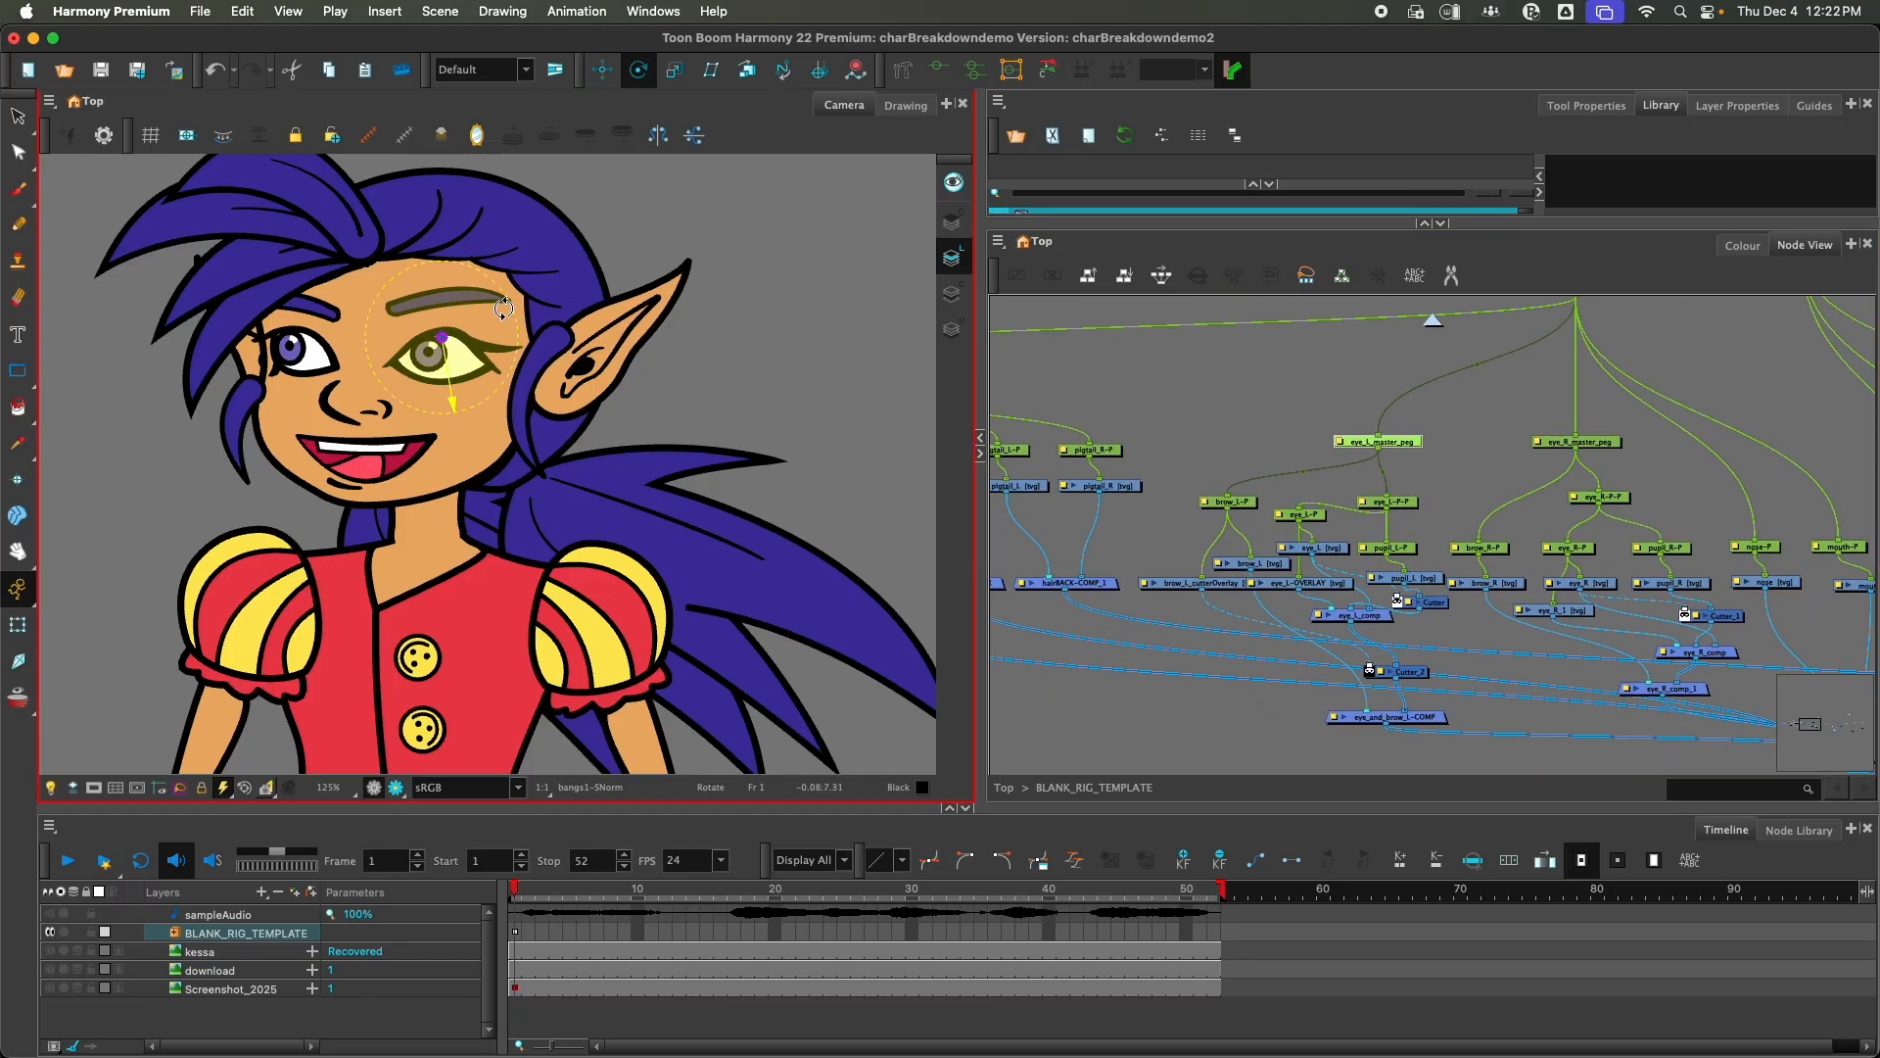
drag(503, 310, 477, 378)
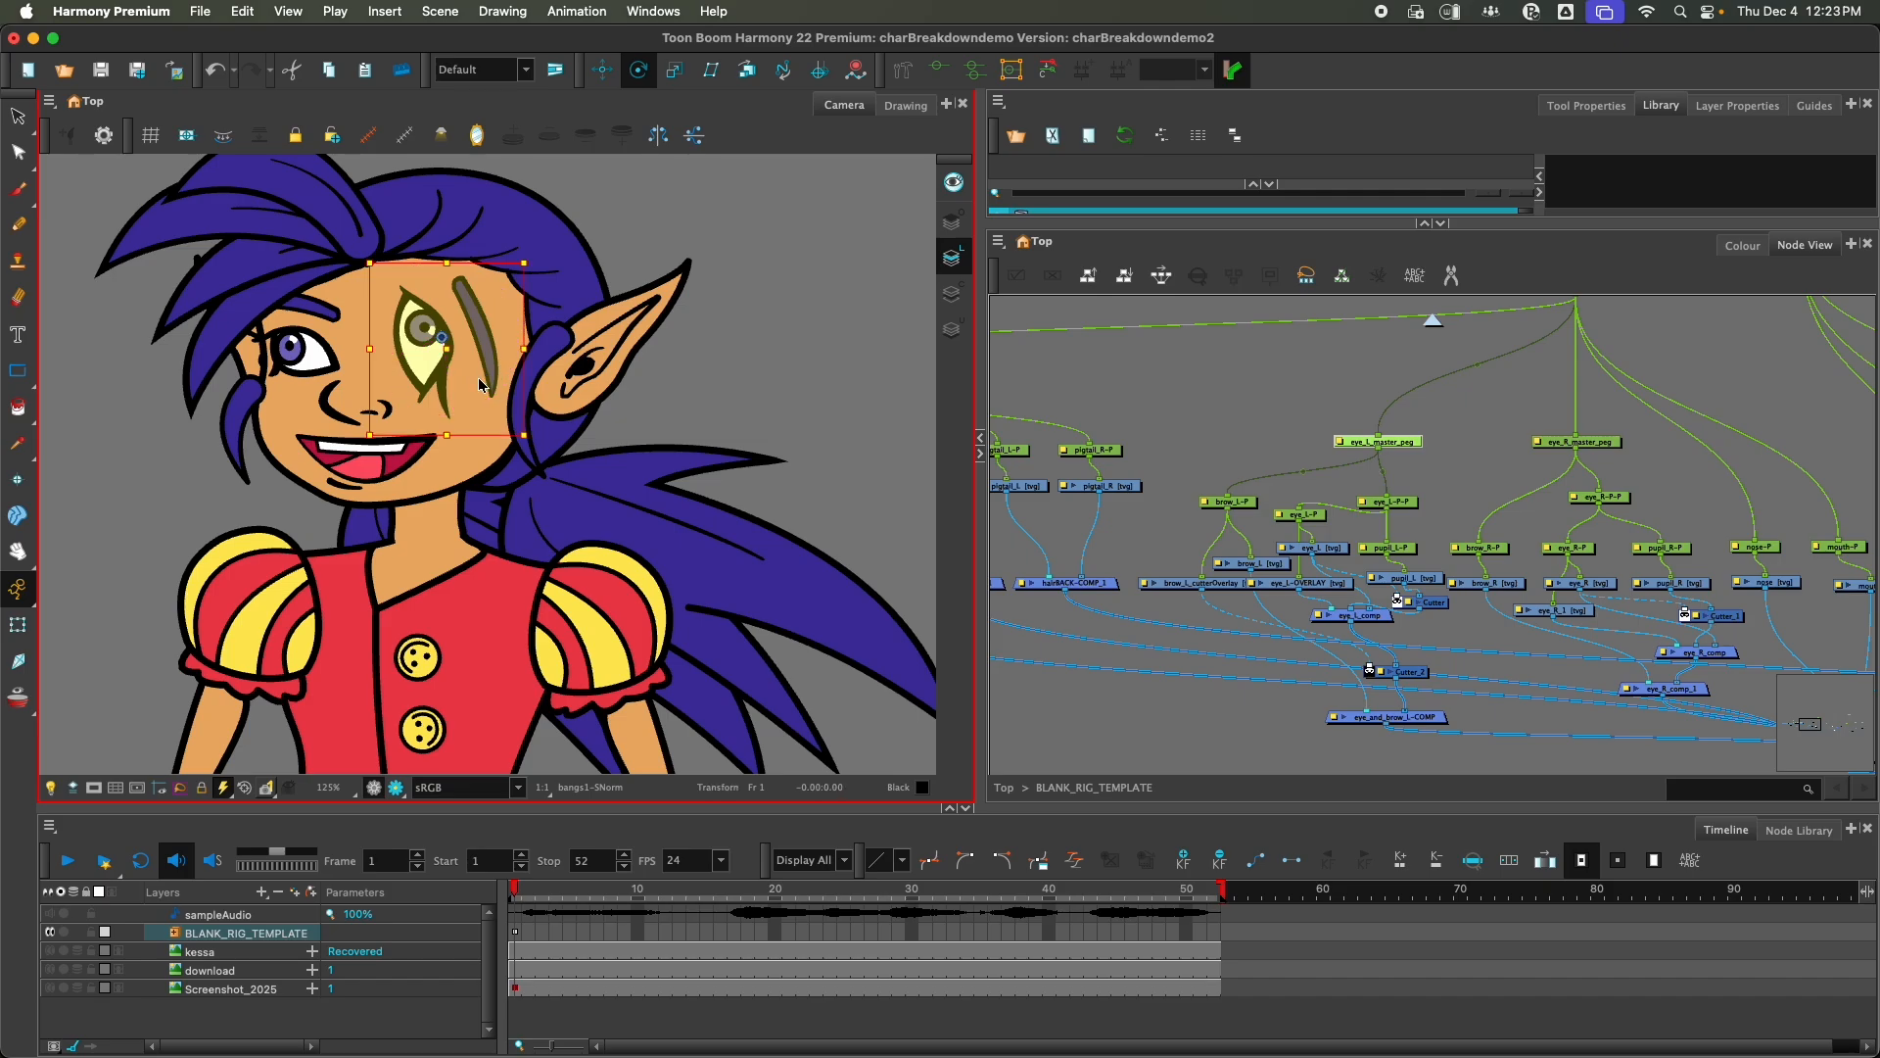
key(super+z)
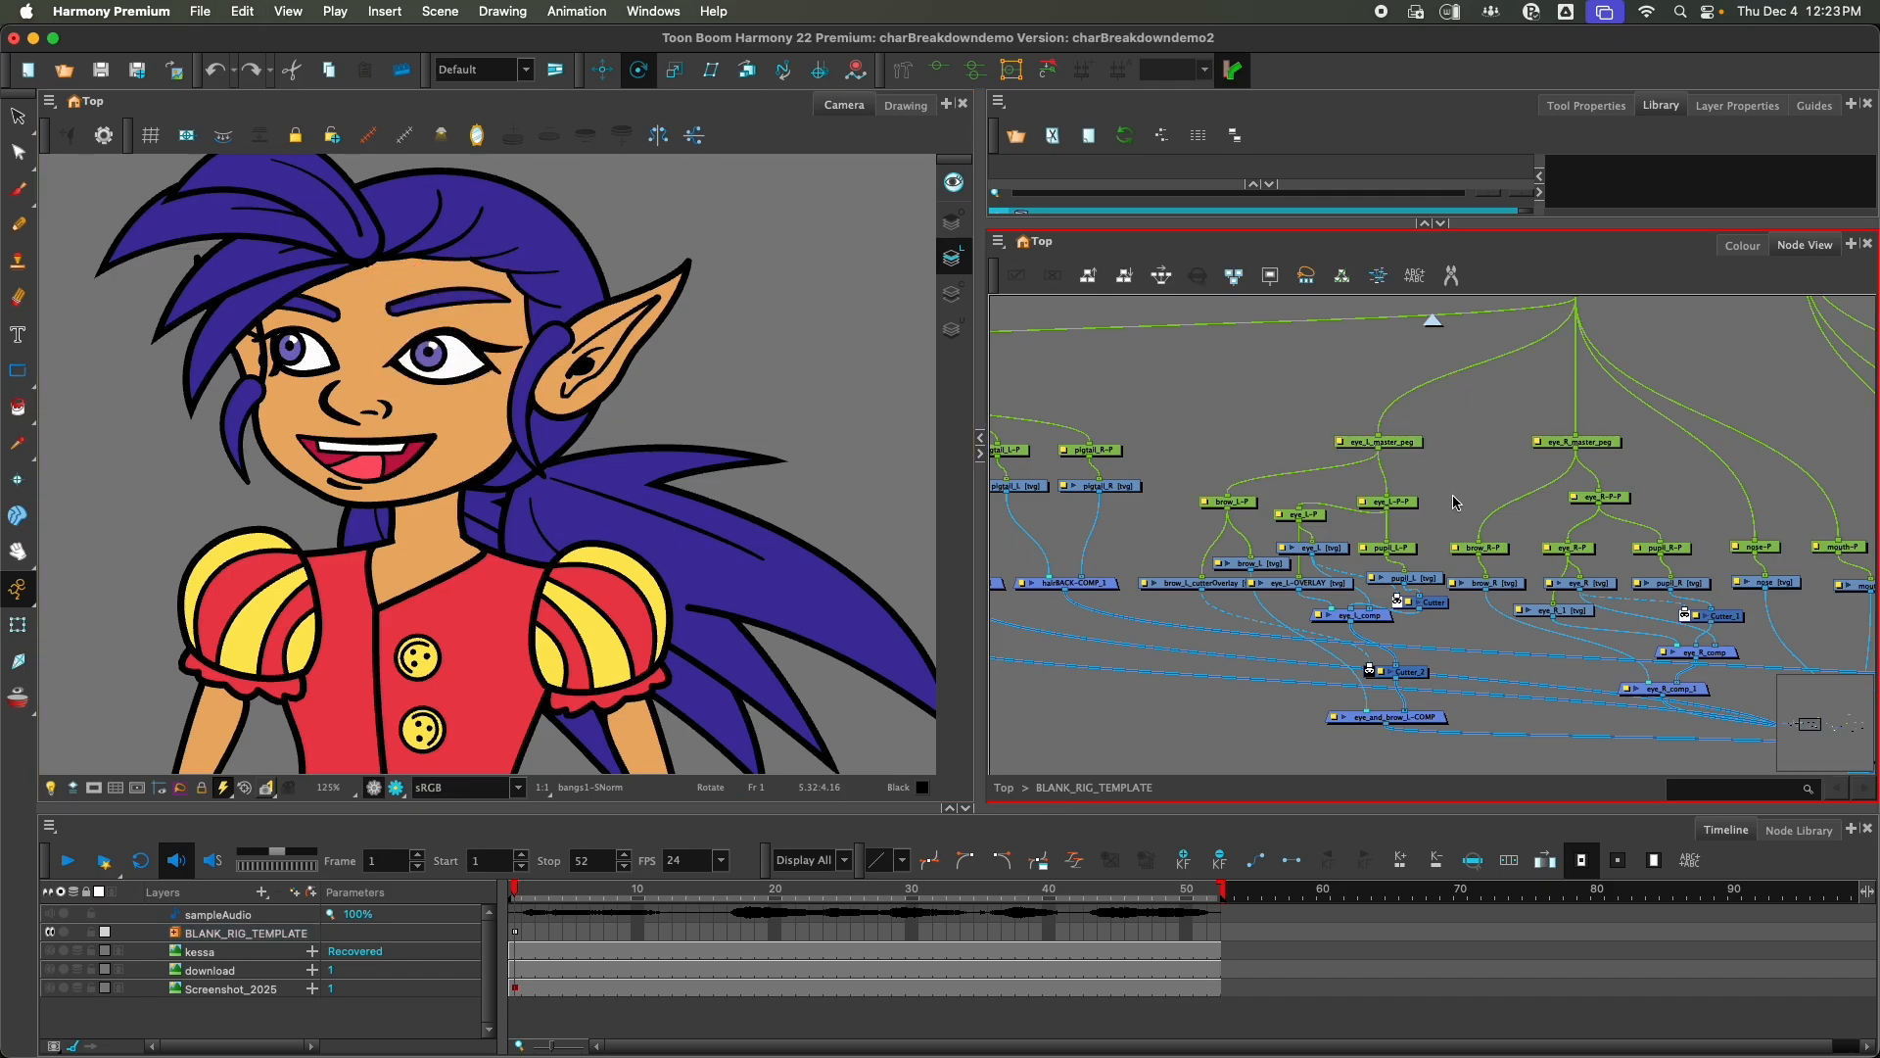
Step: Move the nose-P peg's pivot onto the nose and the mouth-P peg's pivot to the middle of the mouth
click(1604, 450)
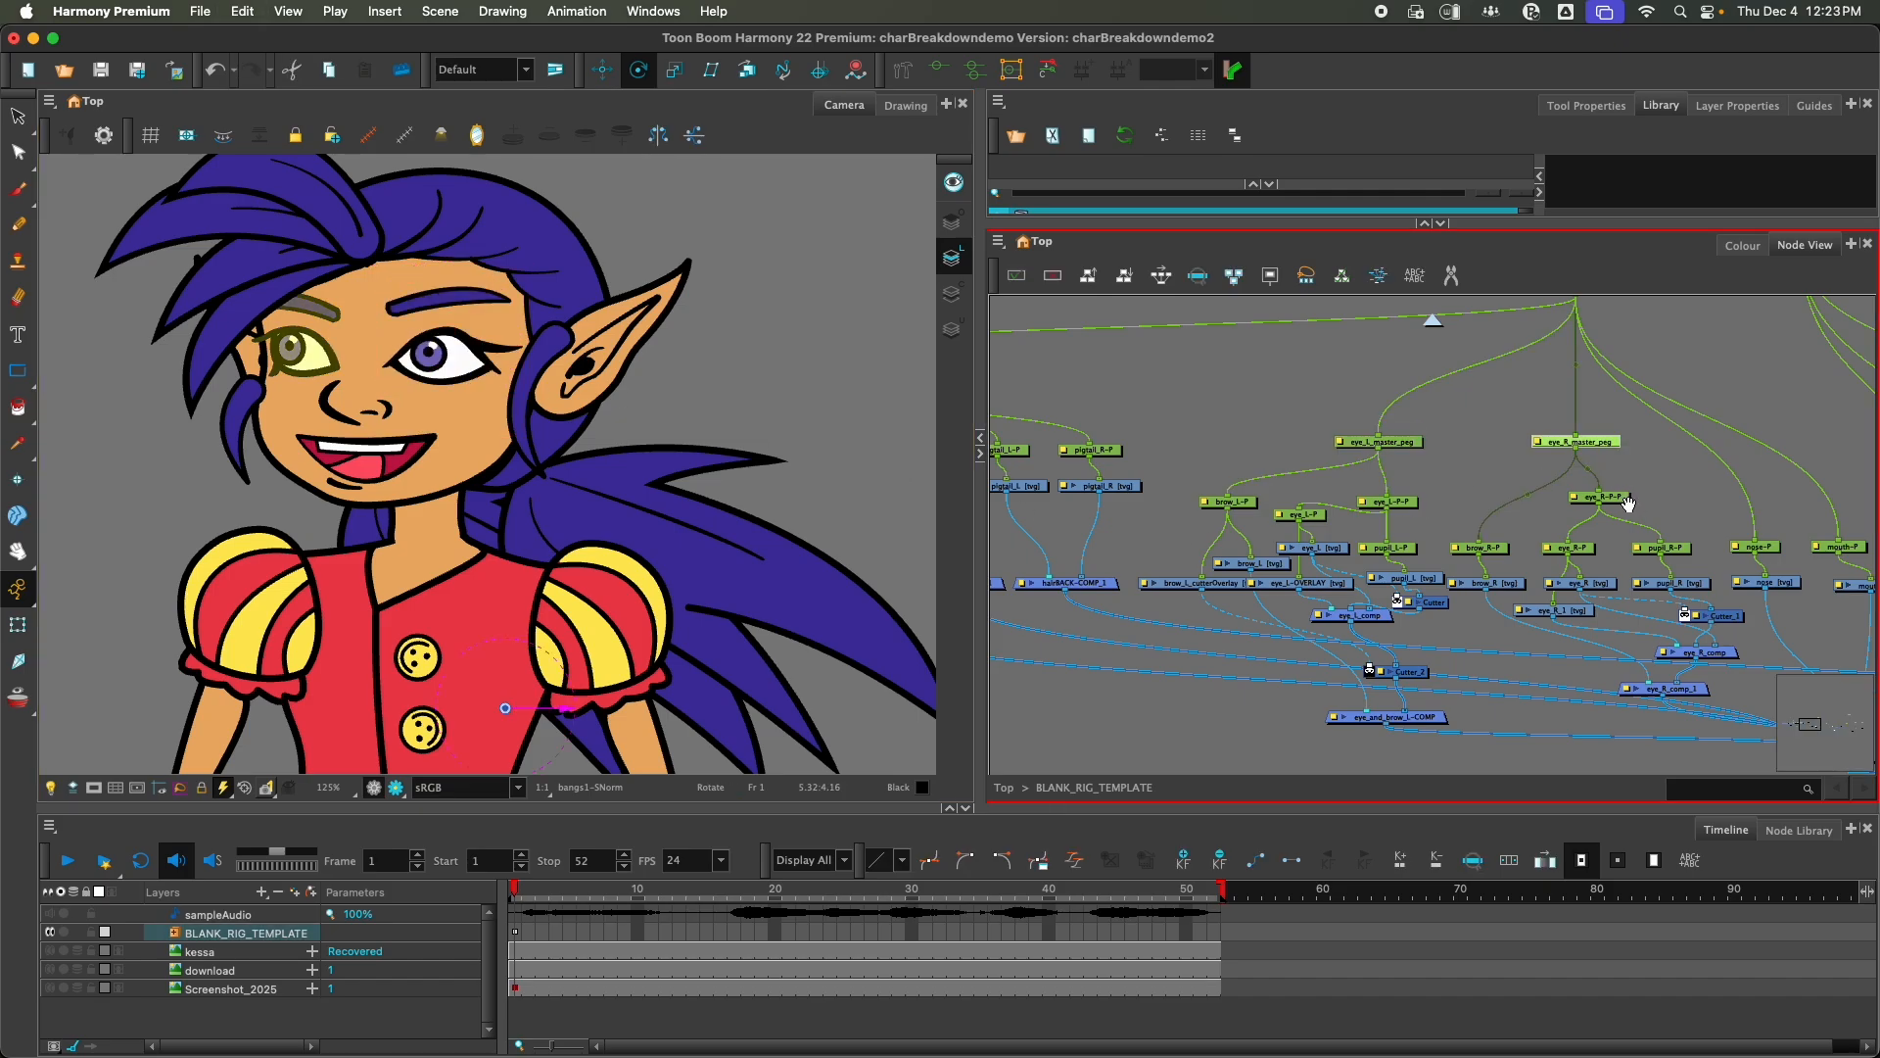
scroll(1629, 504, right, 5)
click(1431, 528)
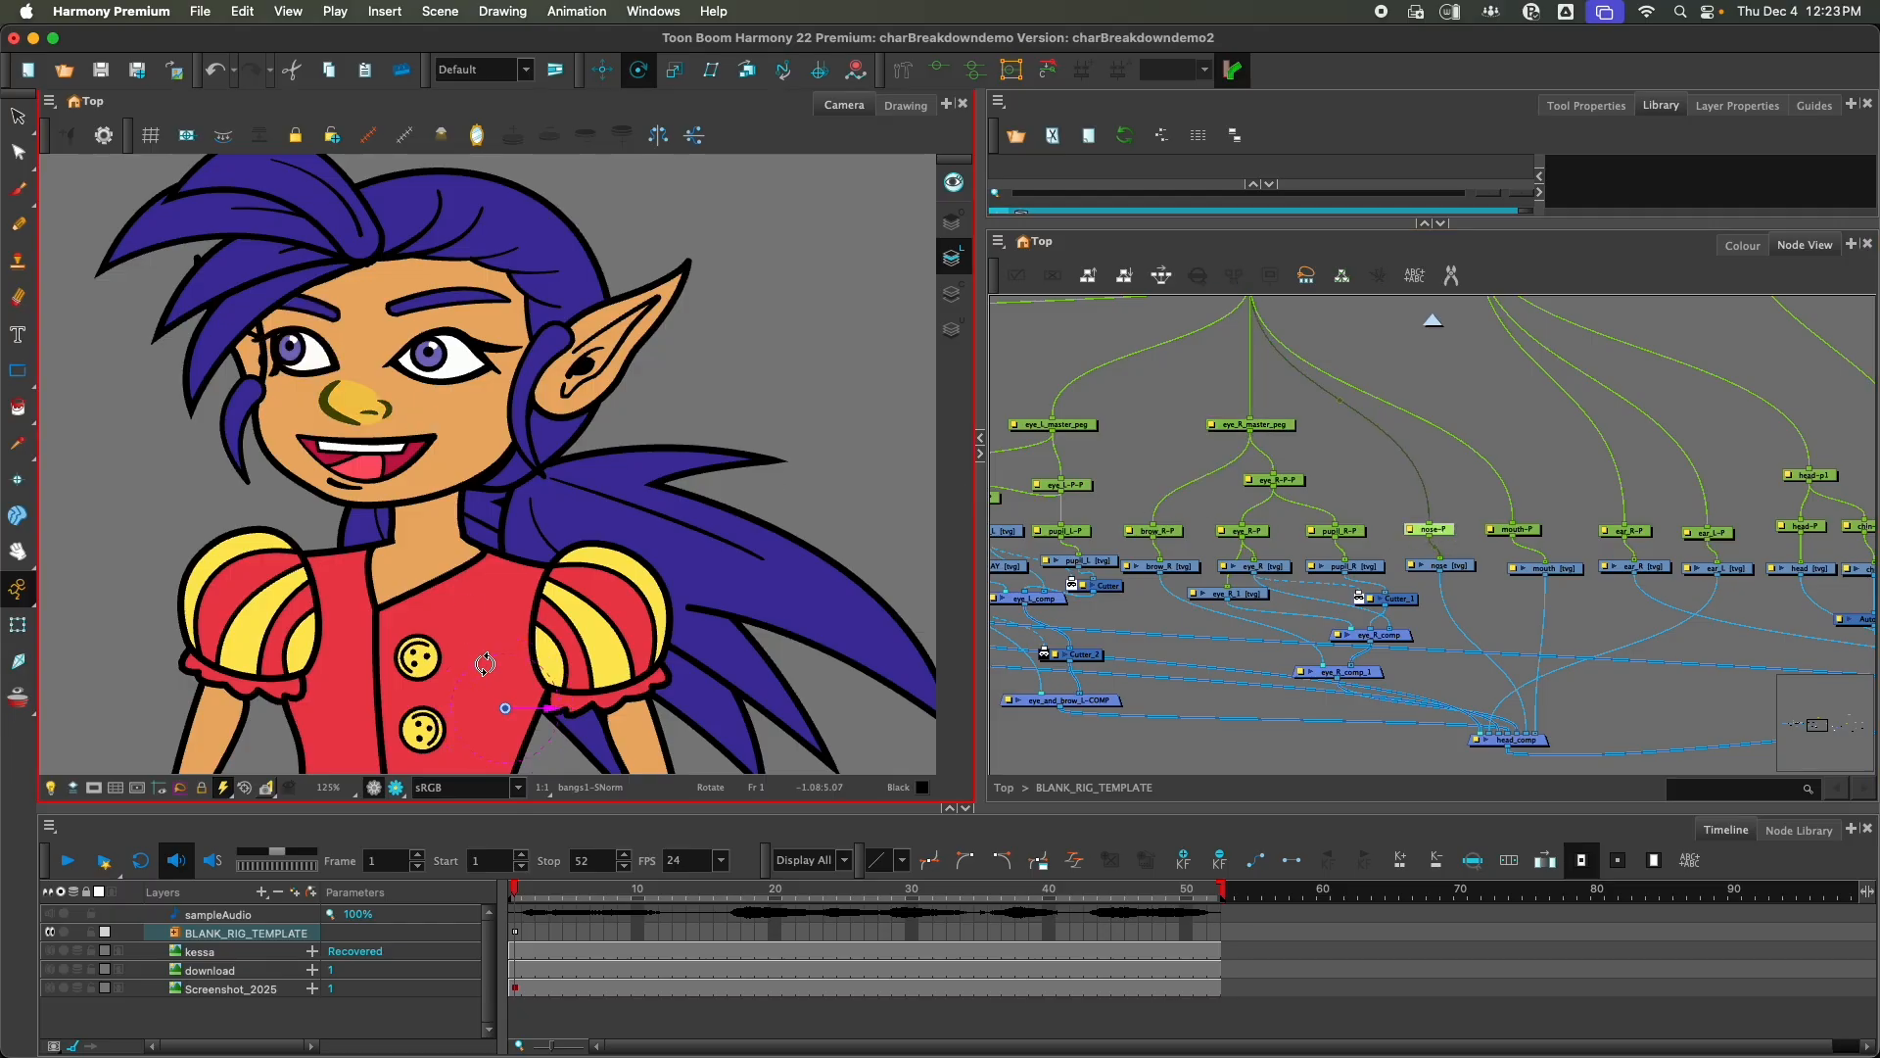
drag(506, 708, 359, 397)
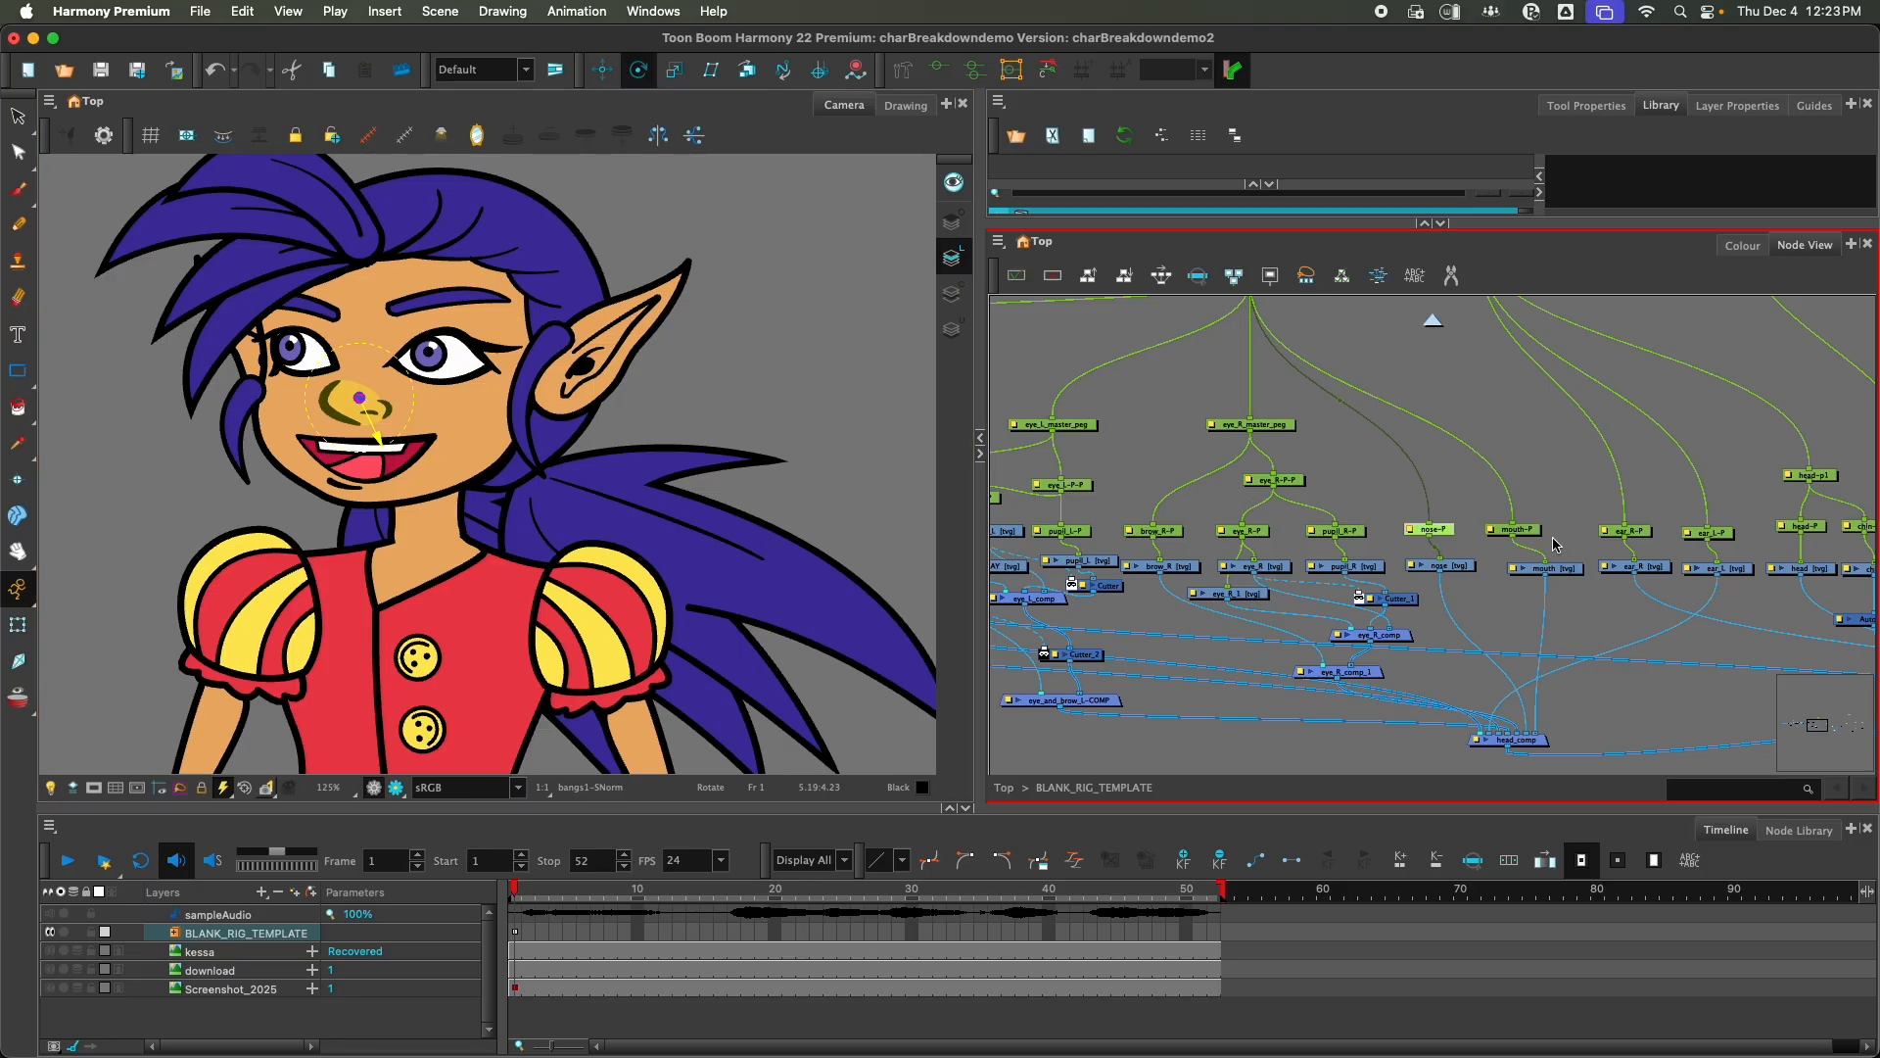
click(1516, 529)
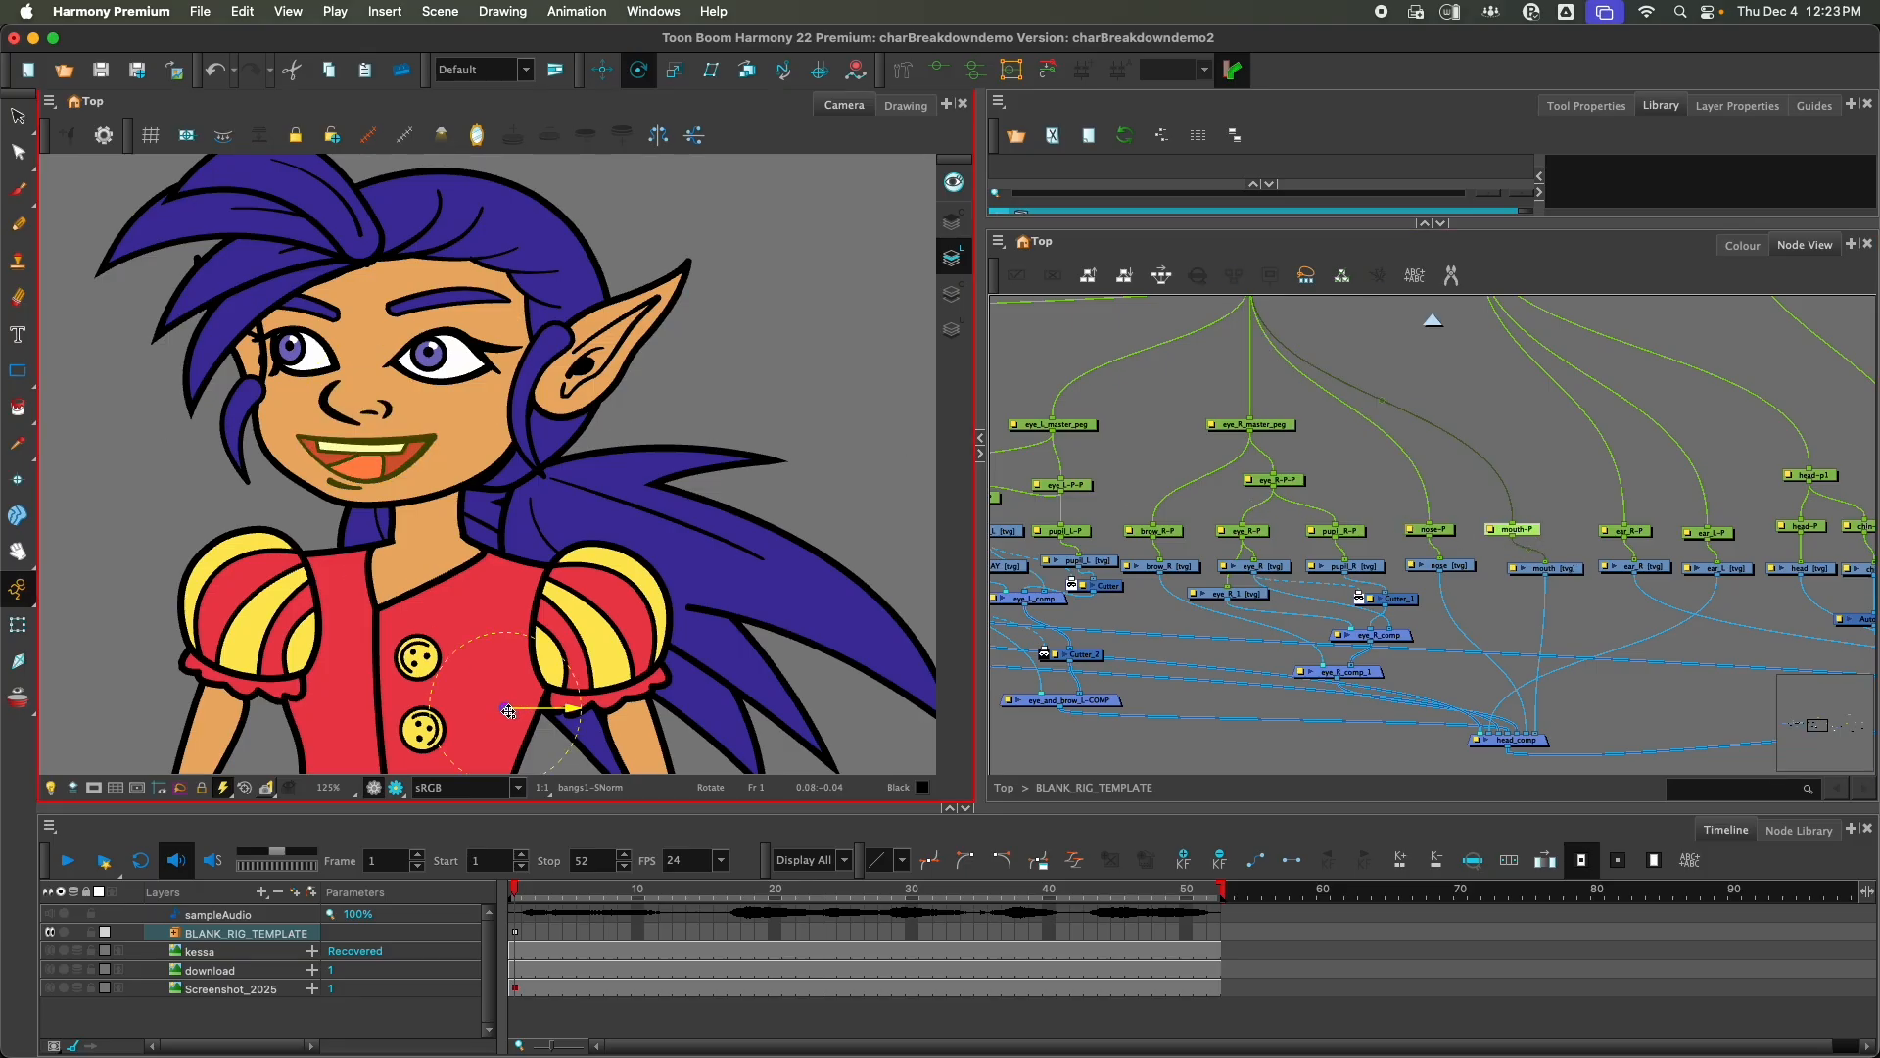
drag(509, 711, 363, 461)
Step: Move the pivots of the ear_R-P and ear_L-P pegs to where each ear attaches to the head
click(1628, 531)
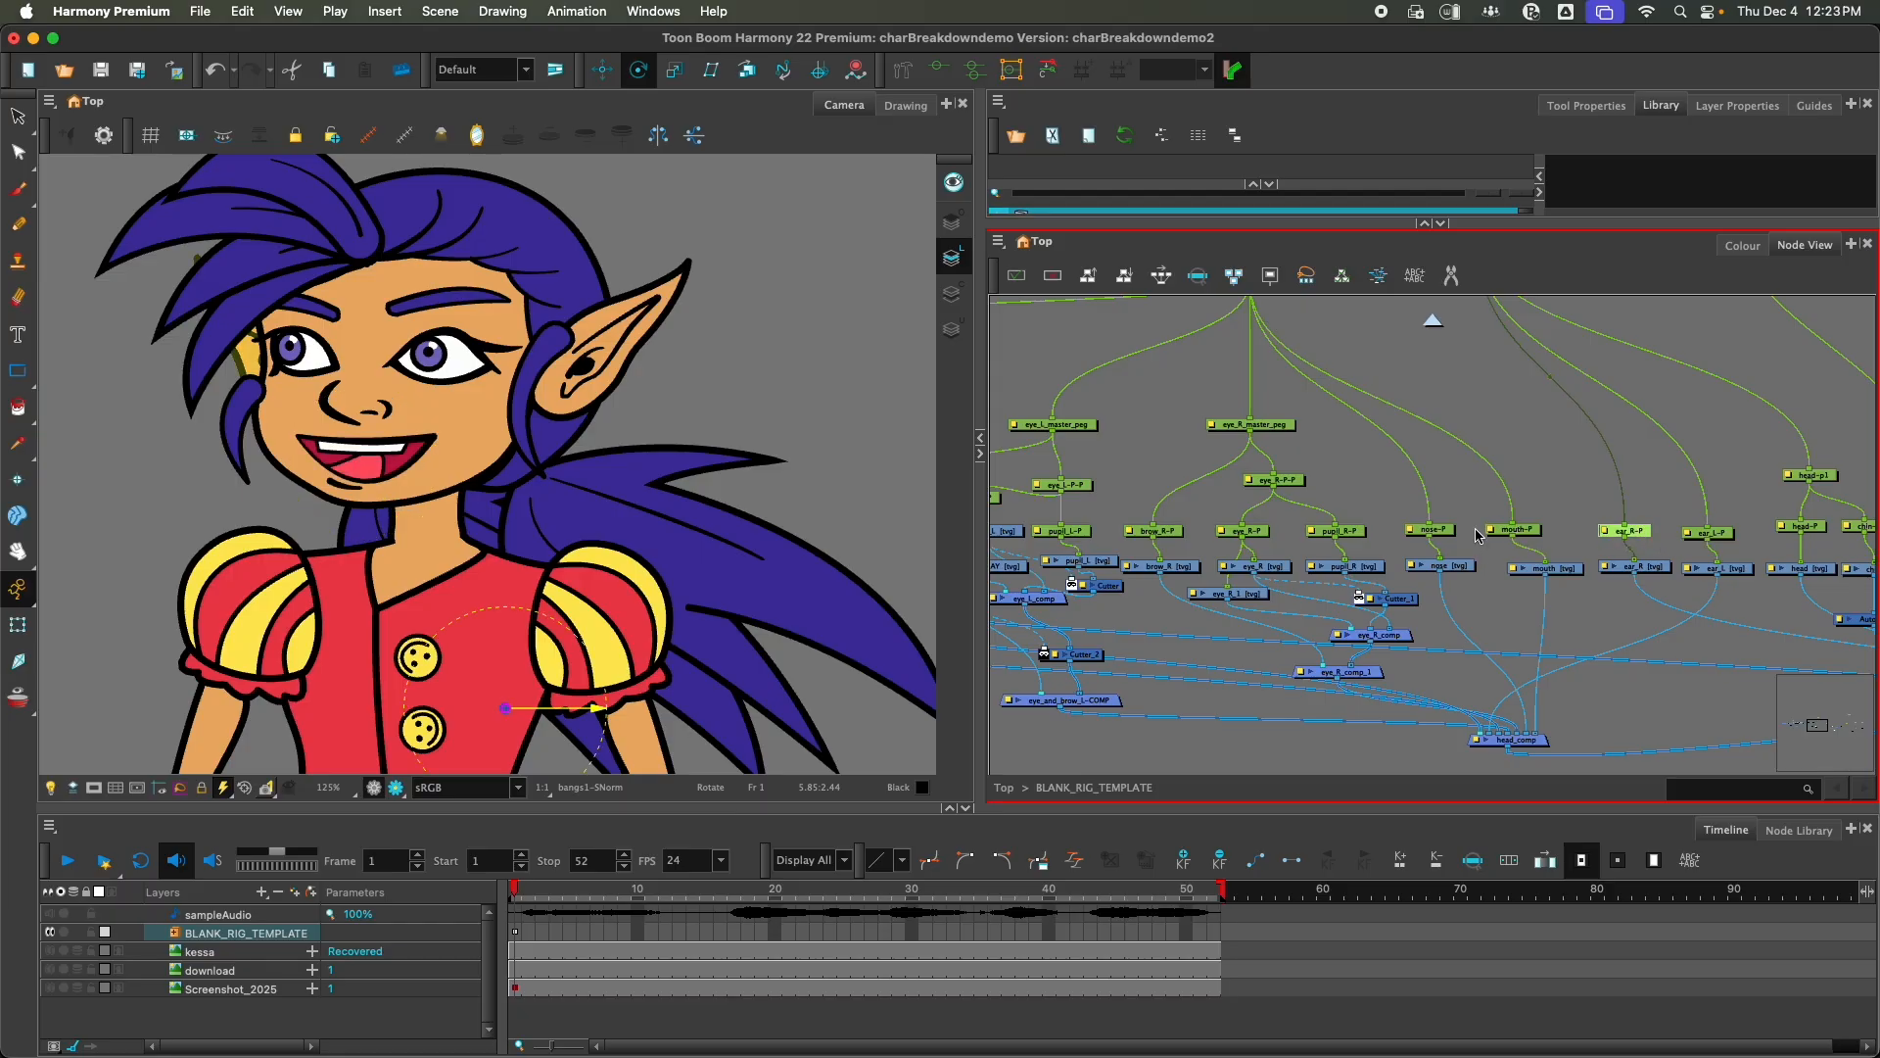
drag(501, 713, 281, 393)
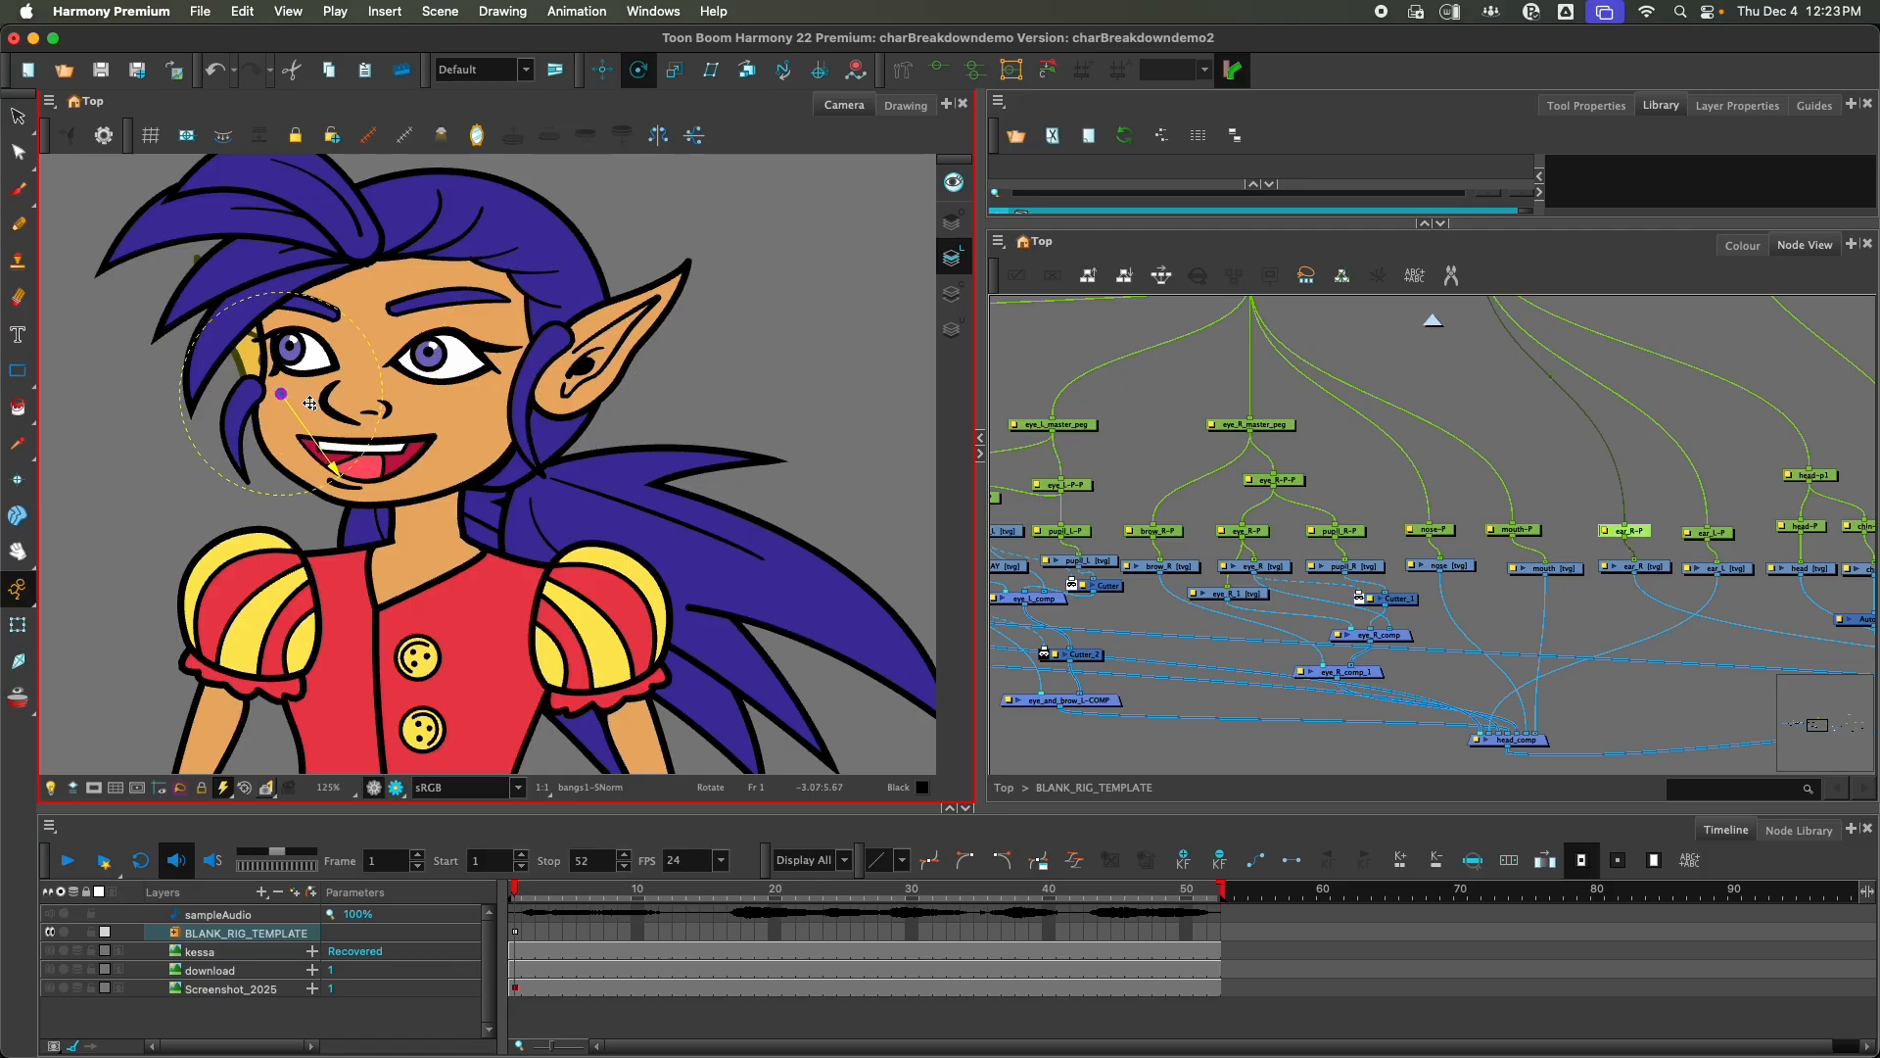
click(1716, 535)
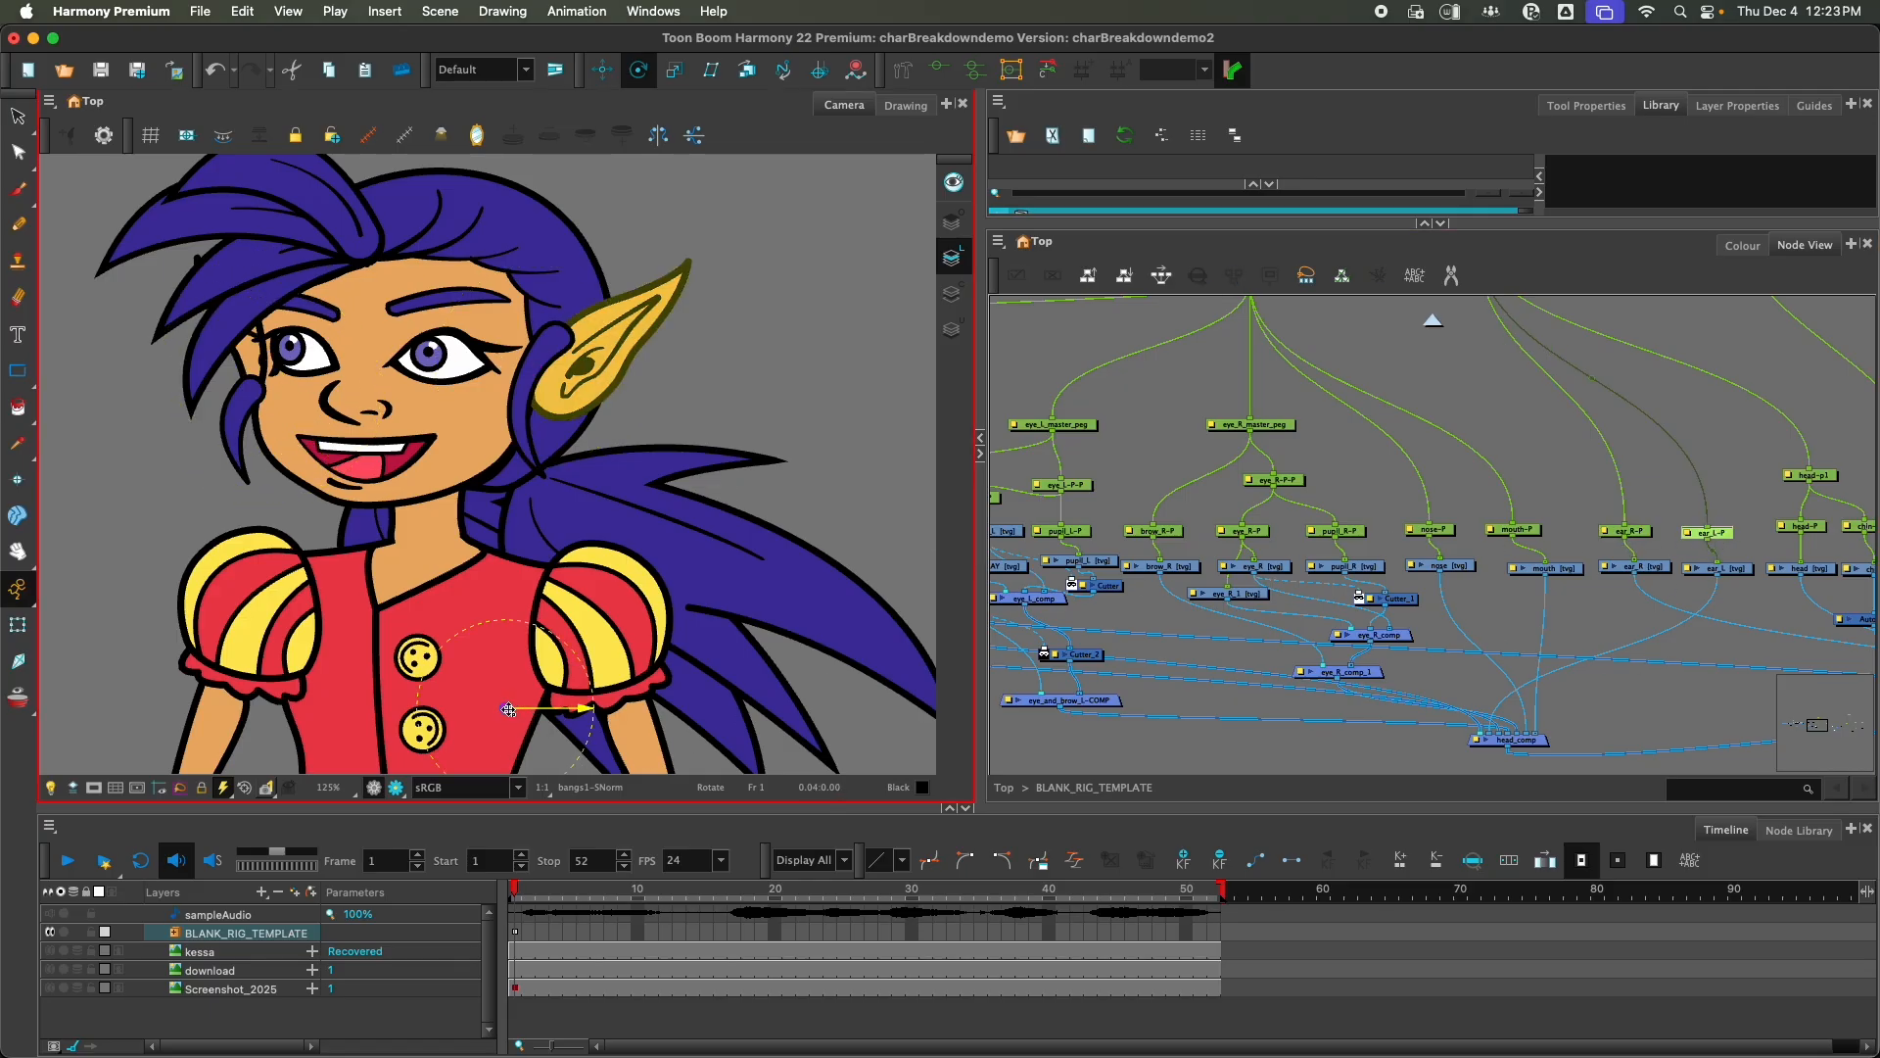
drag(544, 402, 553, 359)
Step: Move the pivots of the head-P, chin-P and head-p1 pegs to the middle of the face
scroll(1354, 492, right, 5)
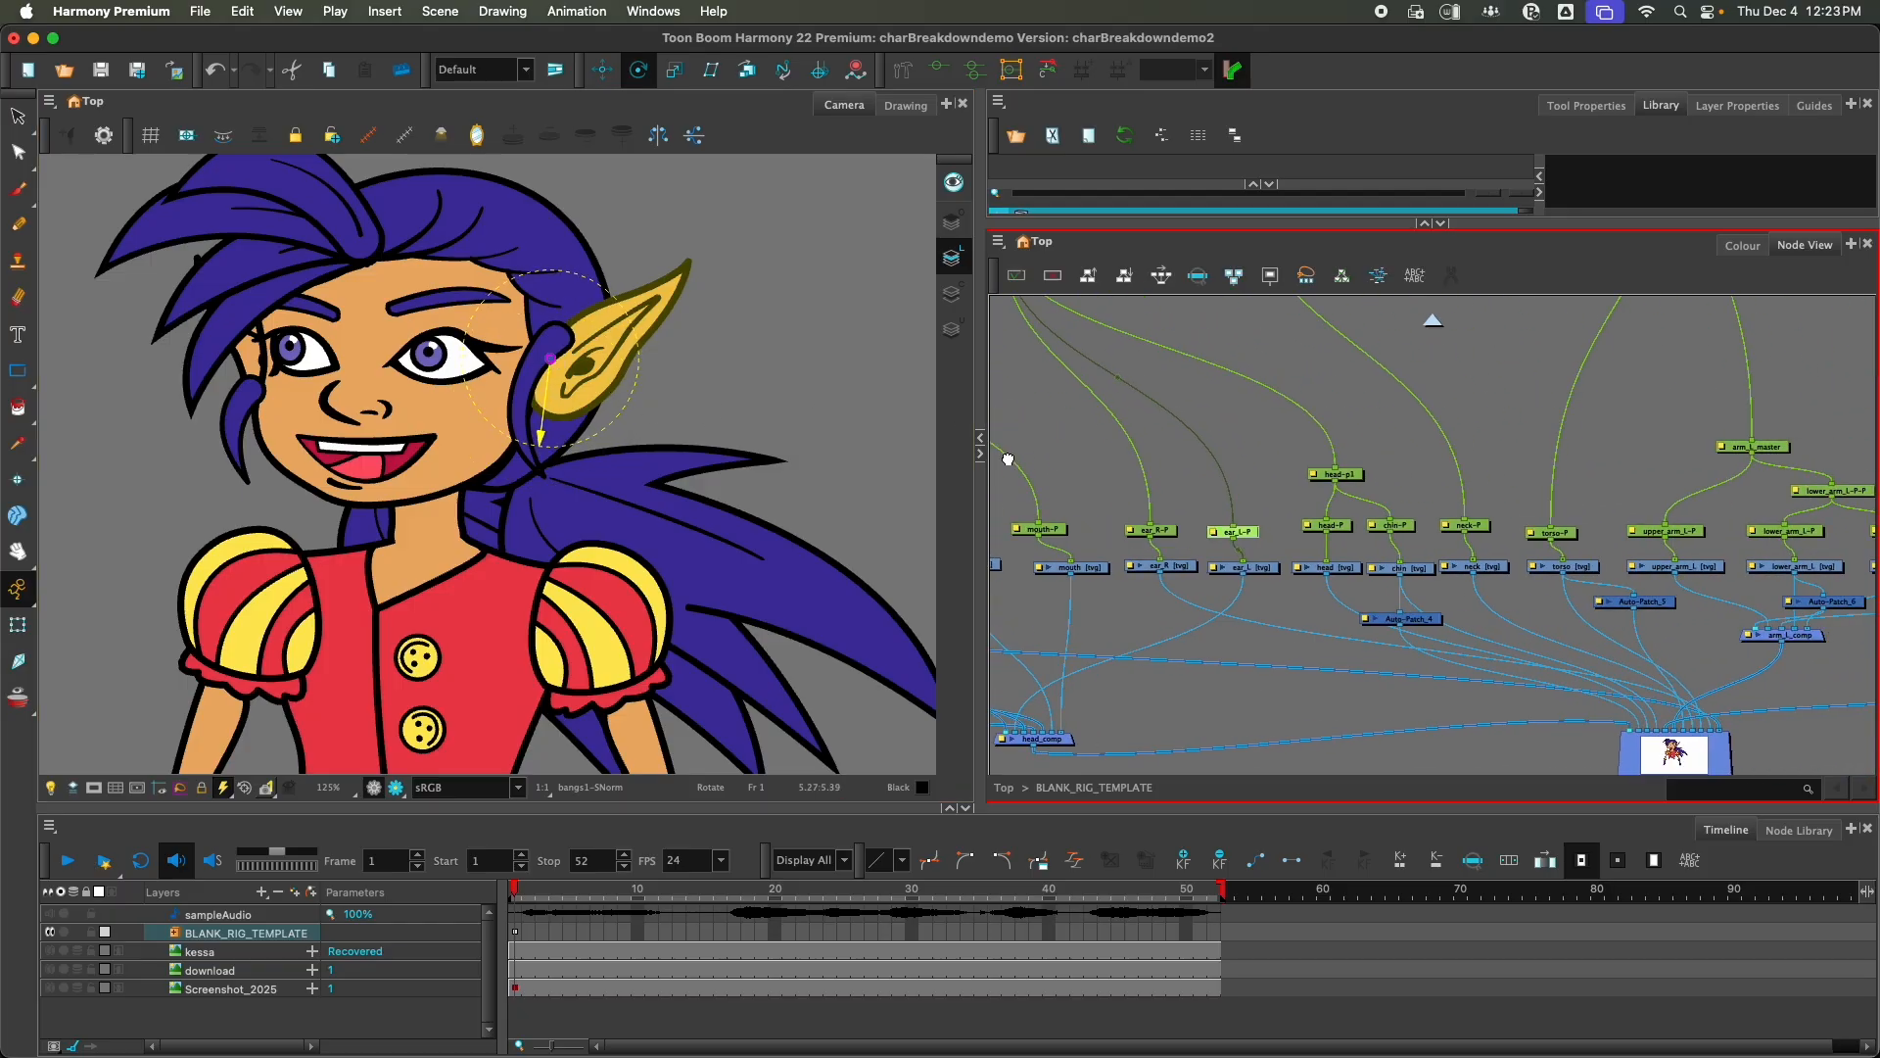
click(1346, 476)
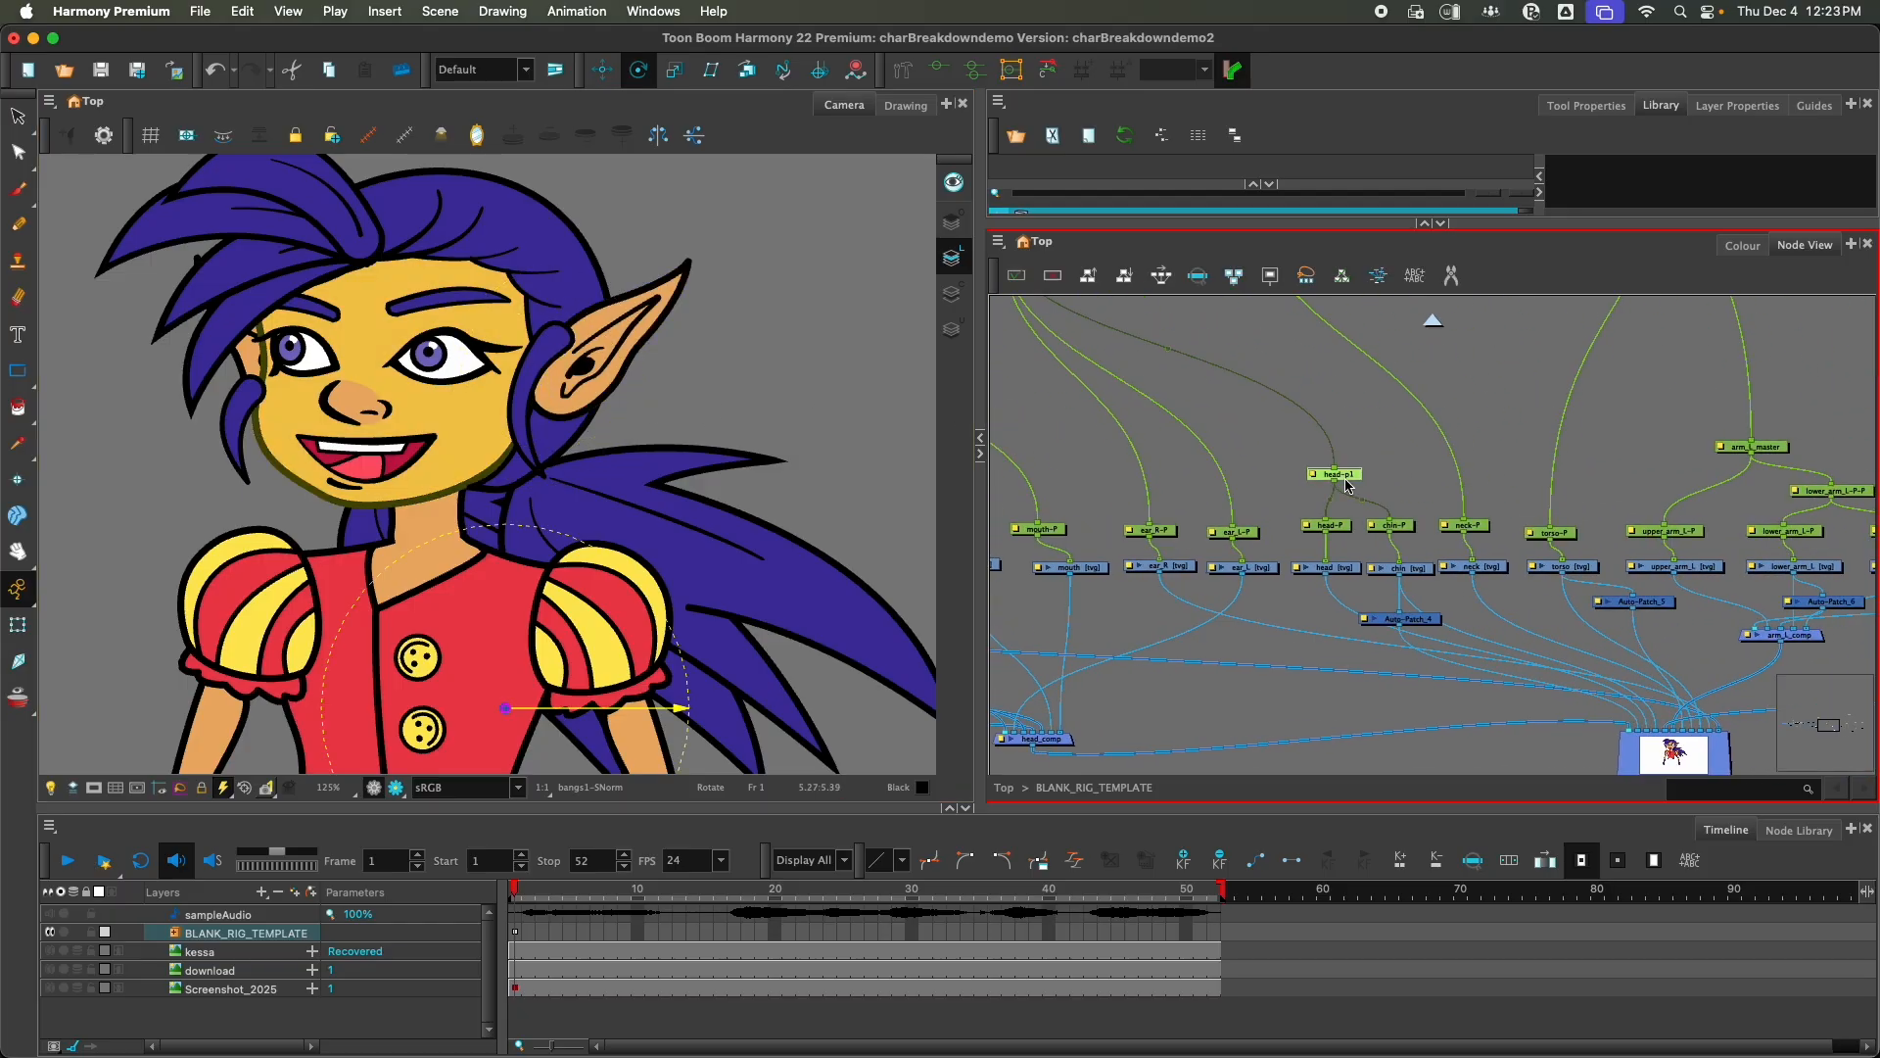
click(1346, 529)
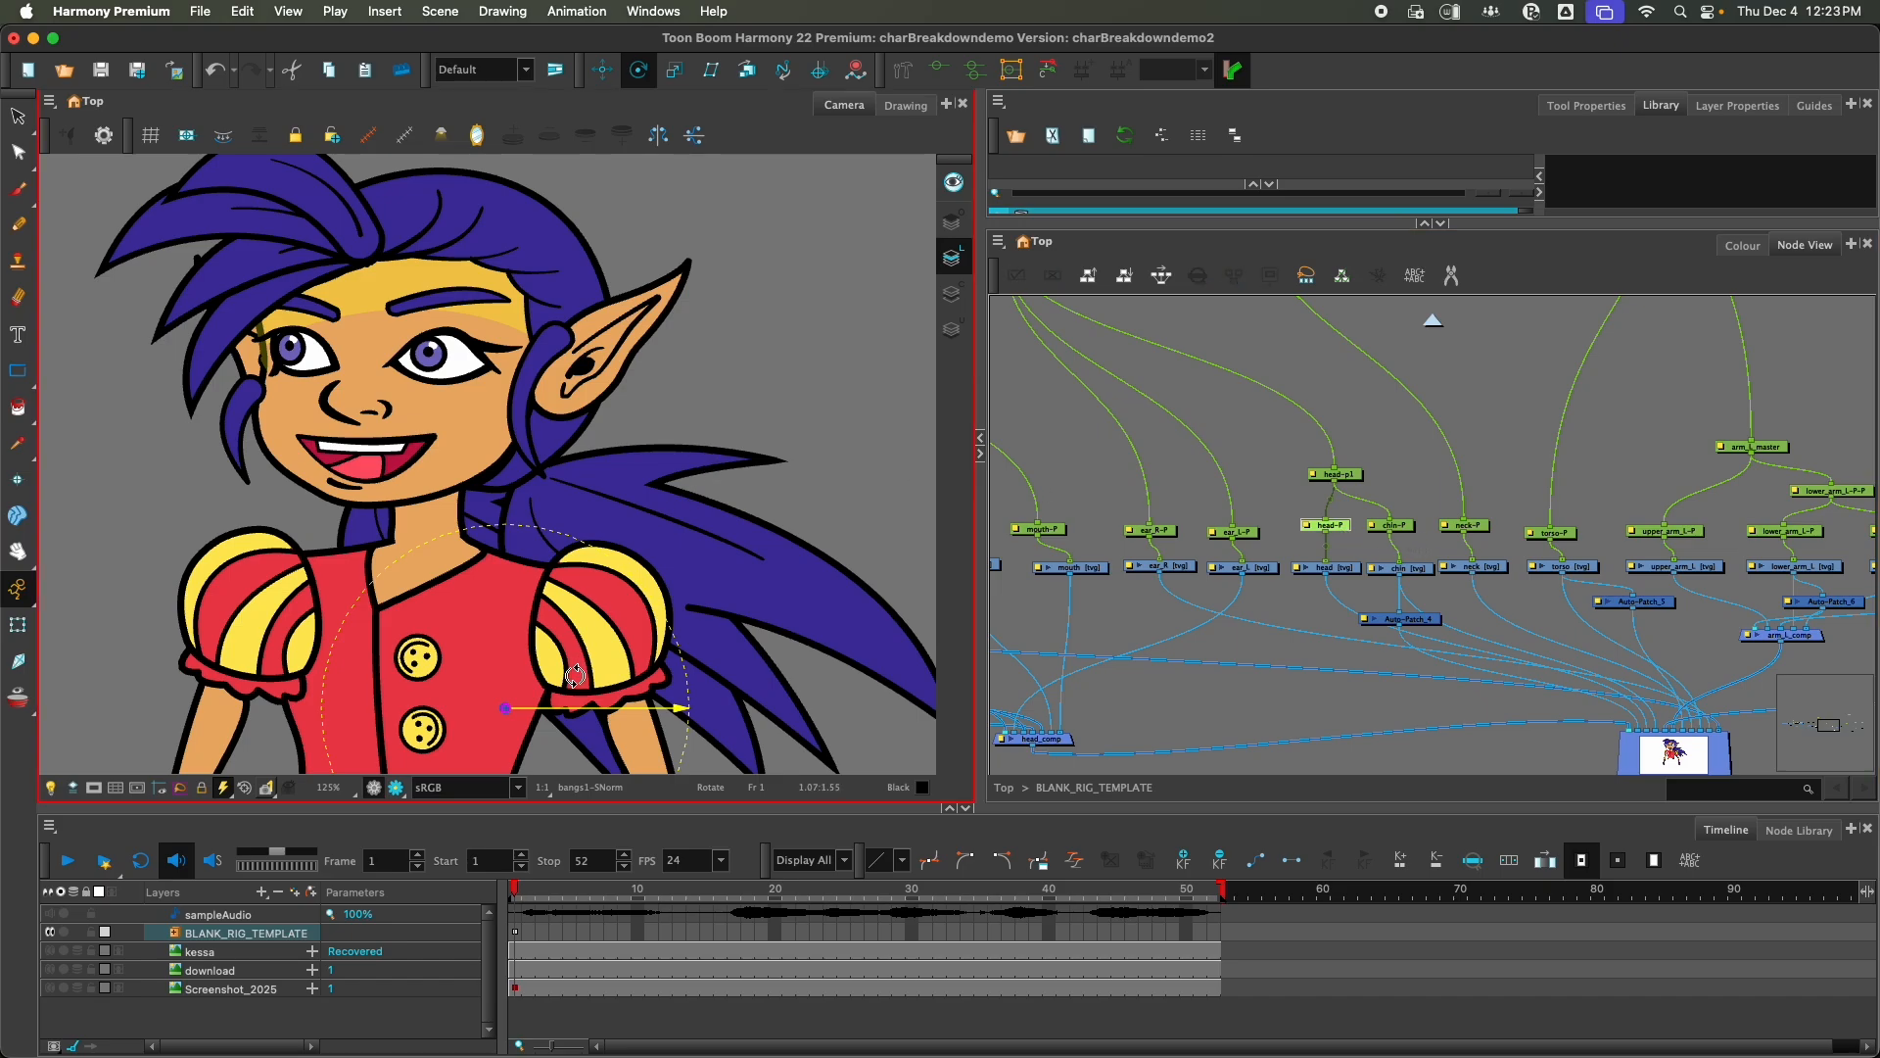
click(382, 338)
mouse_move(382, 337)
mouse_down()
mouse_move(380, 311)
mouse_move(381, 336)
mouse_up()
click(1412, 534)
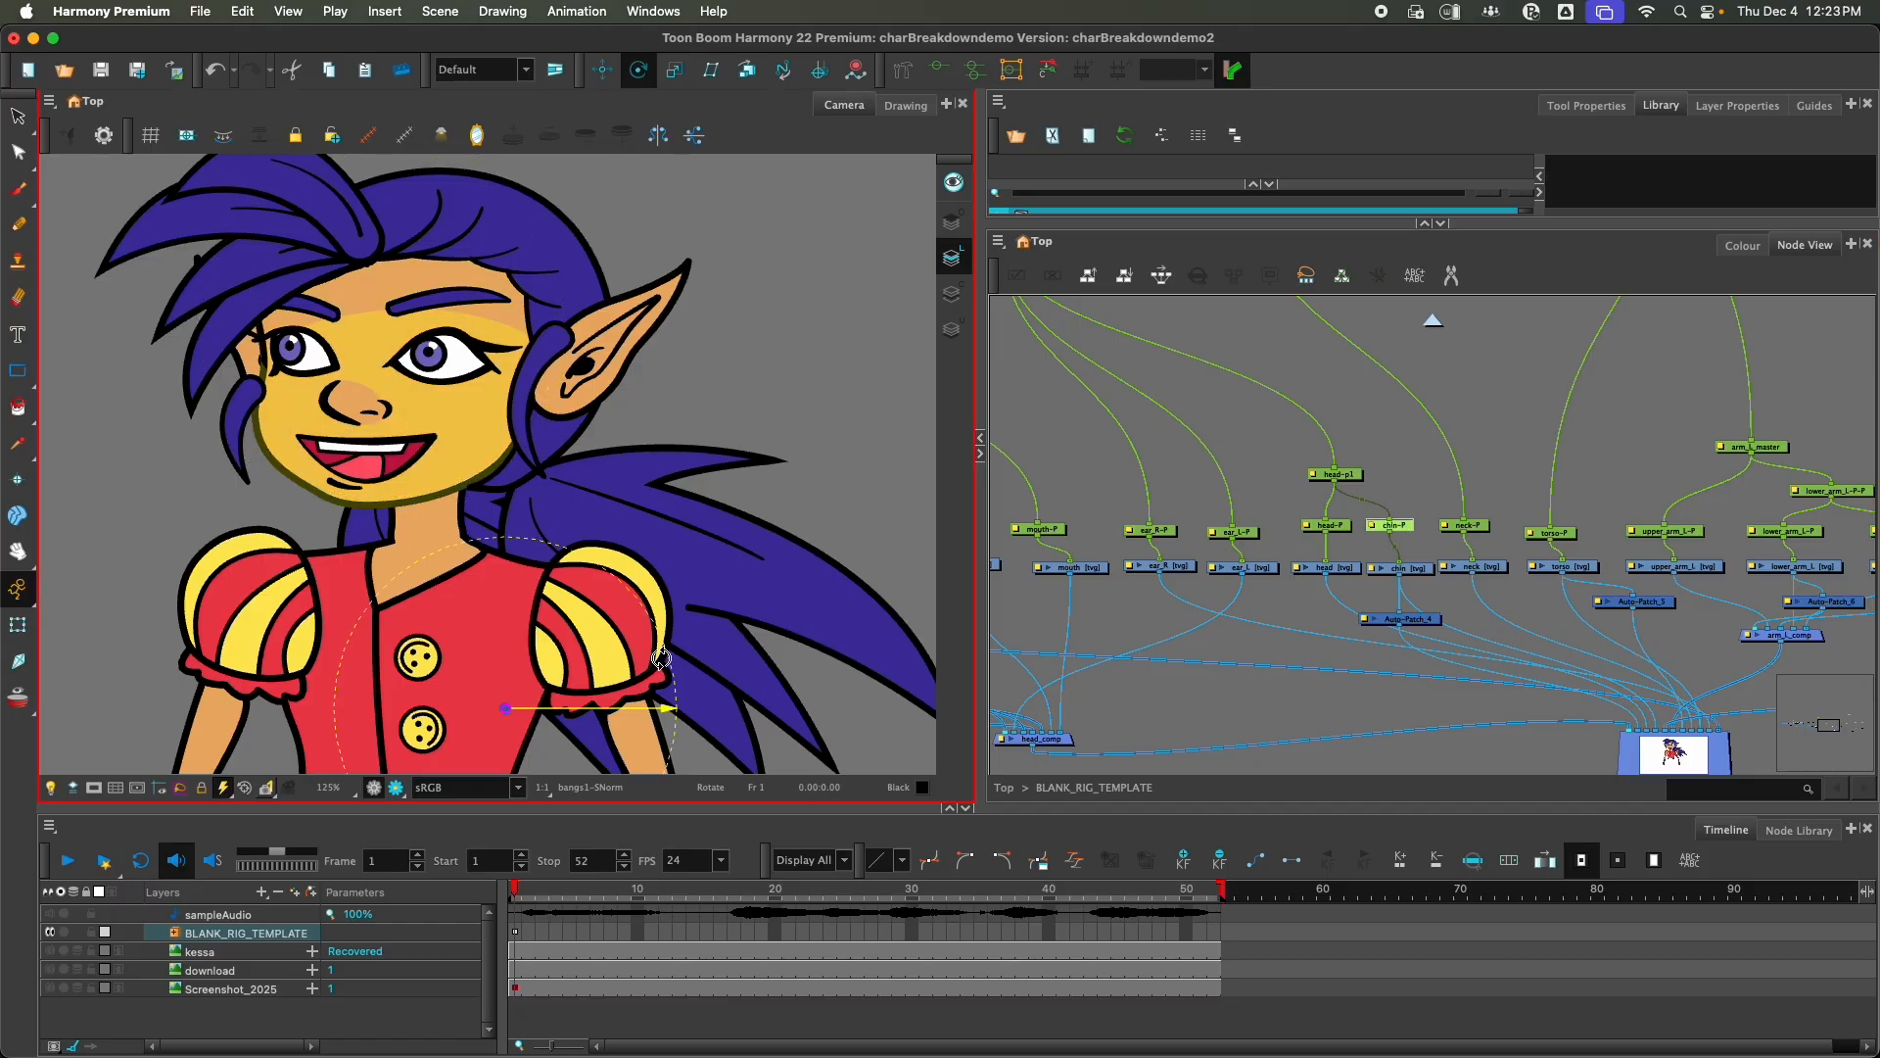
drag(487, 632, 374, 335)
click(1339, 524)
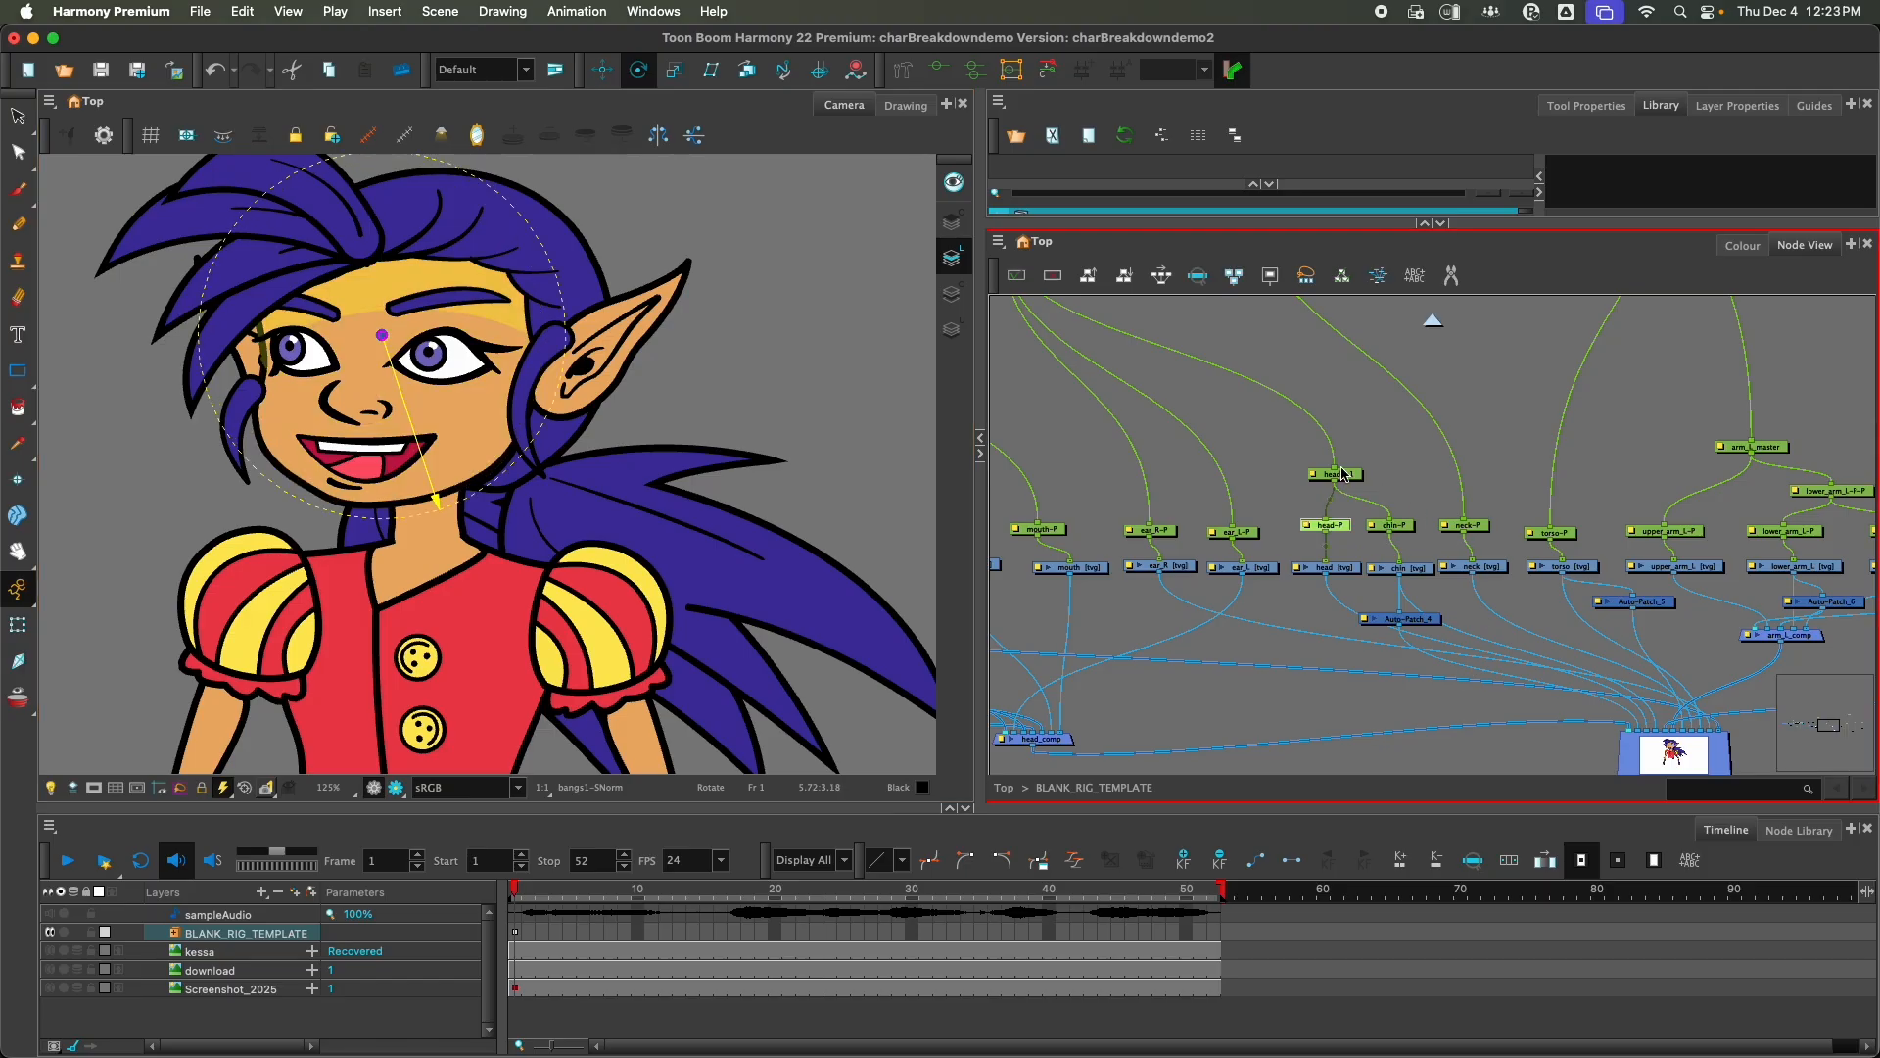
click(1354, 476)
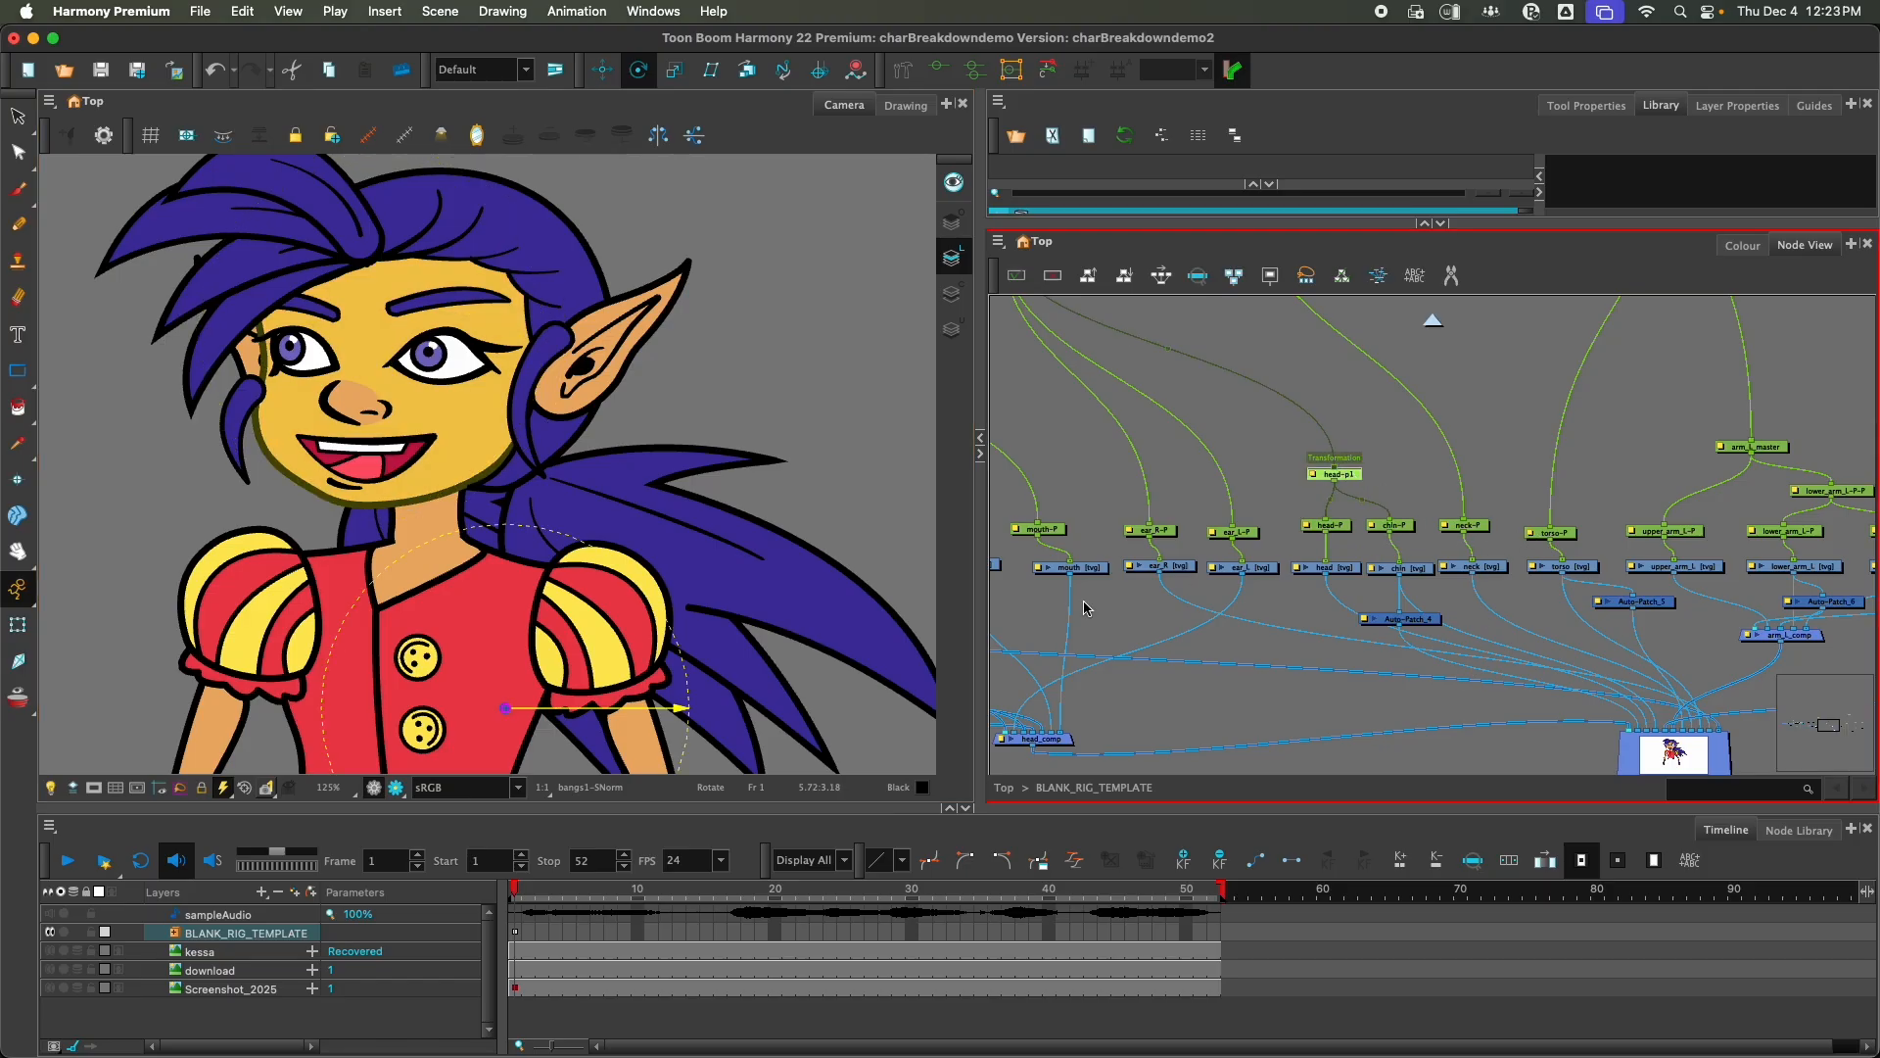
drag(504, 707, 371, 368)
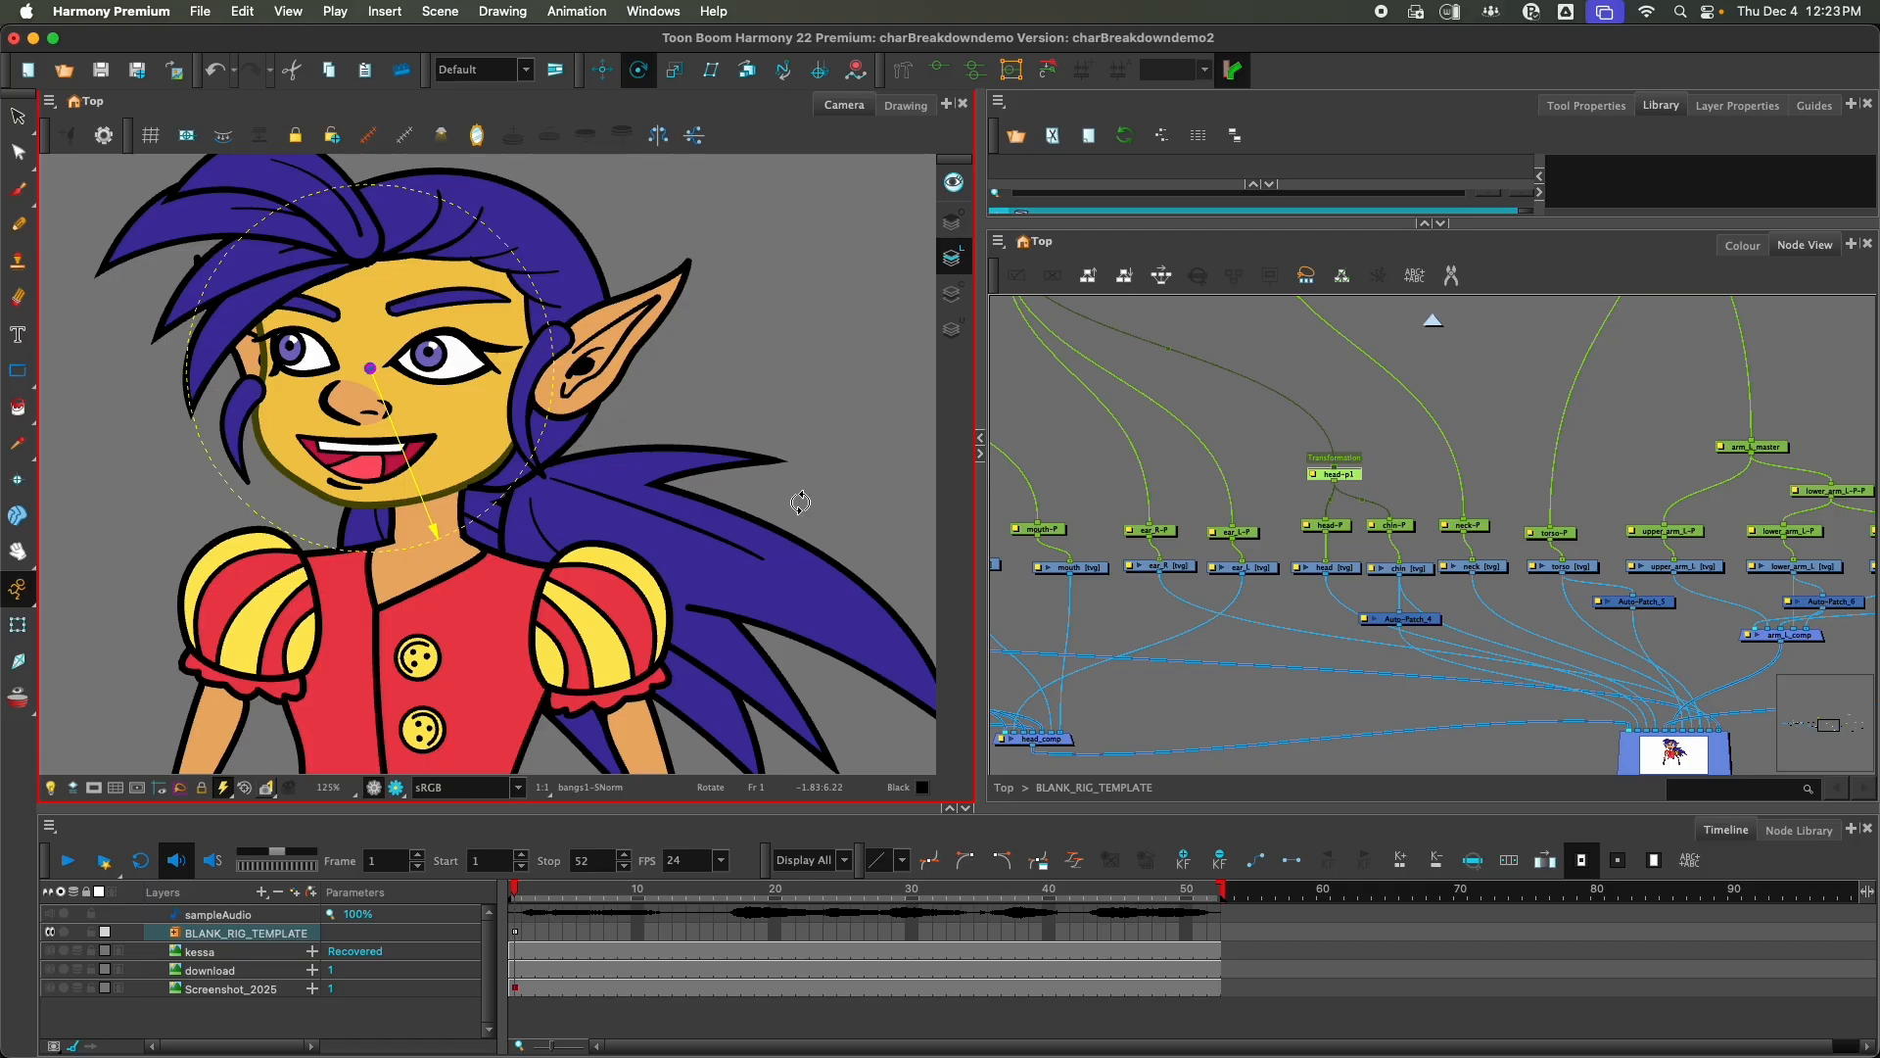
Step: Place the neck-P peg's pivot at the base of the neck and lower the head-p1 pivot to where the head meets the neck
click(1474, 527)
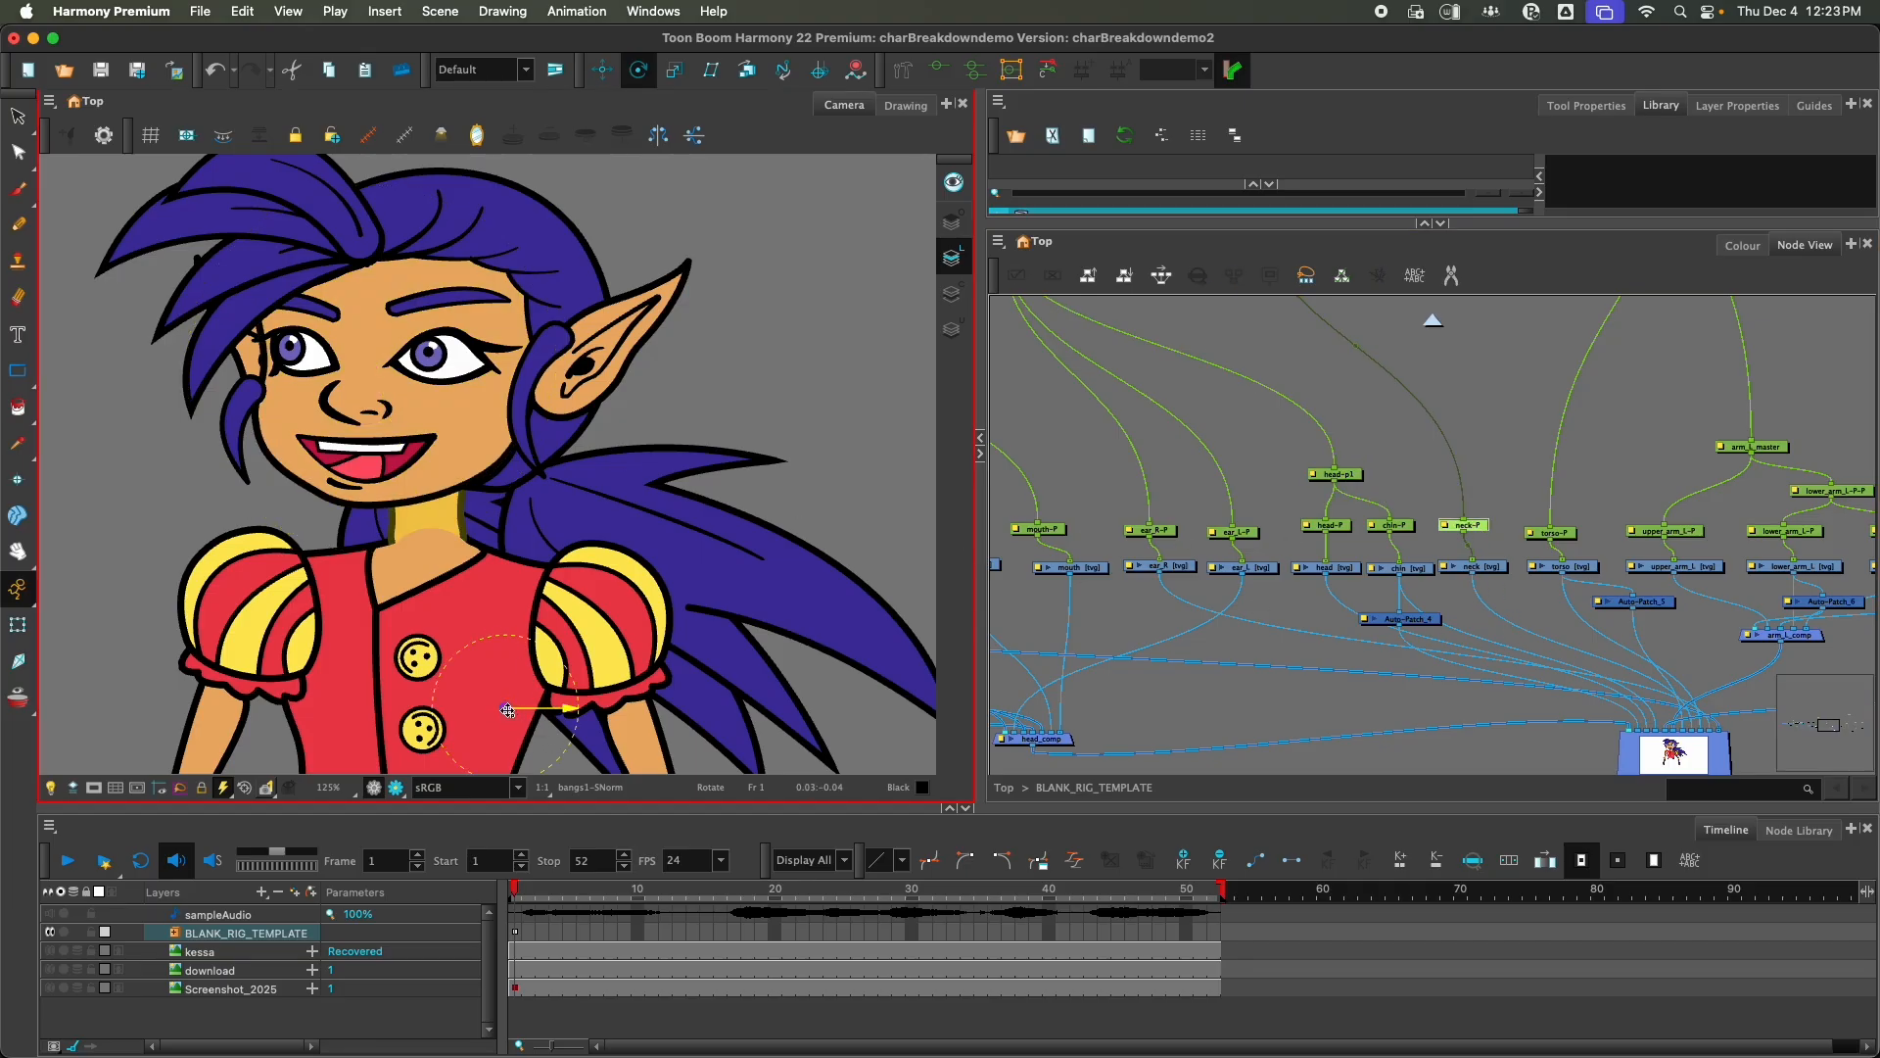
drag(508, 709, 428, 547)
click(1337, 474)
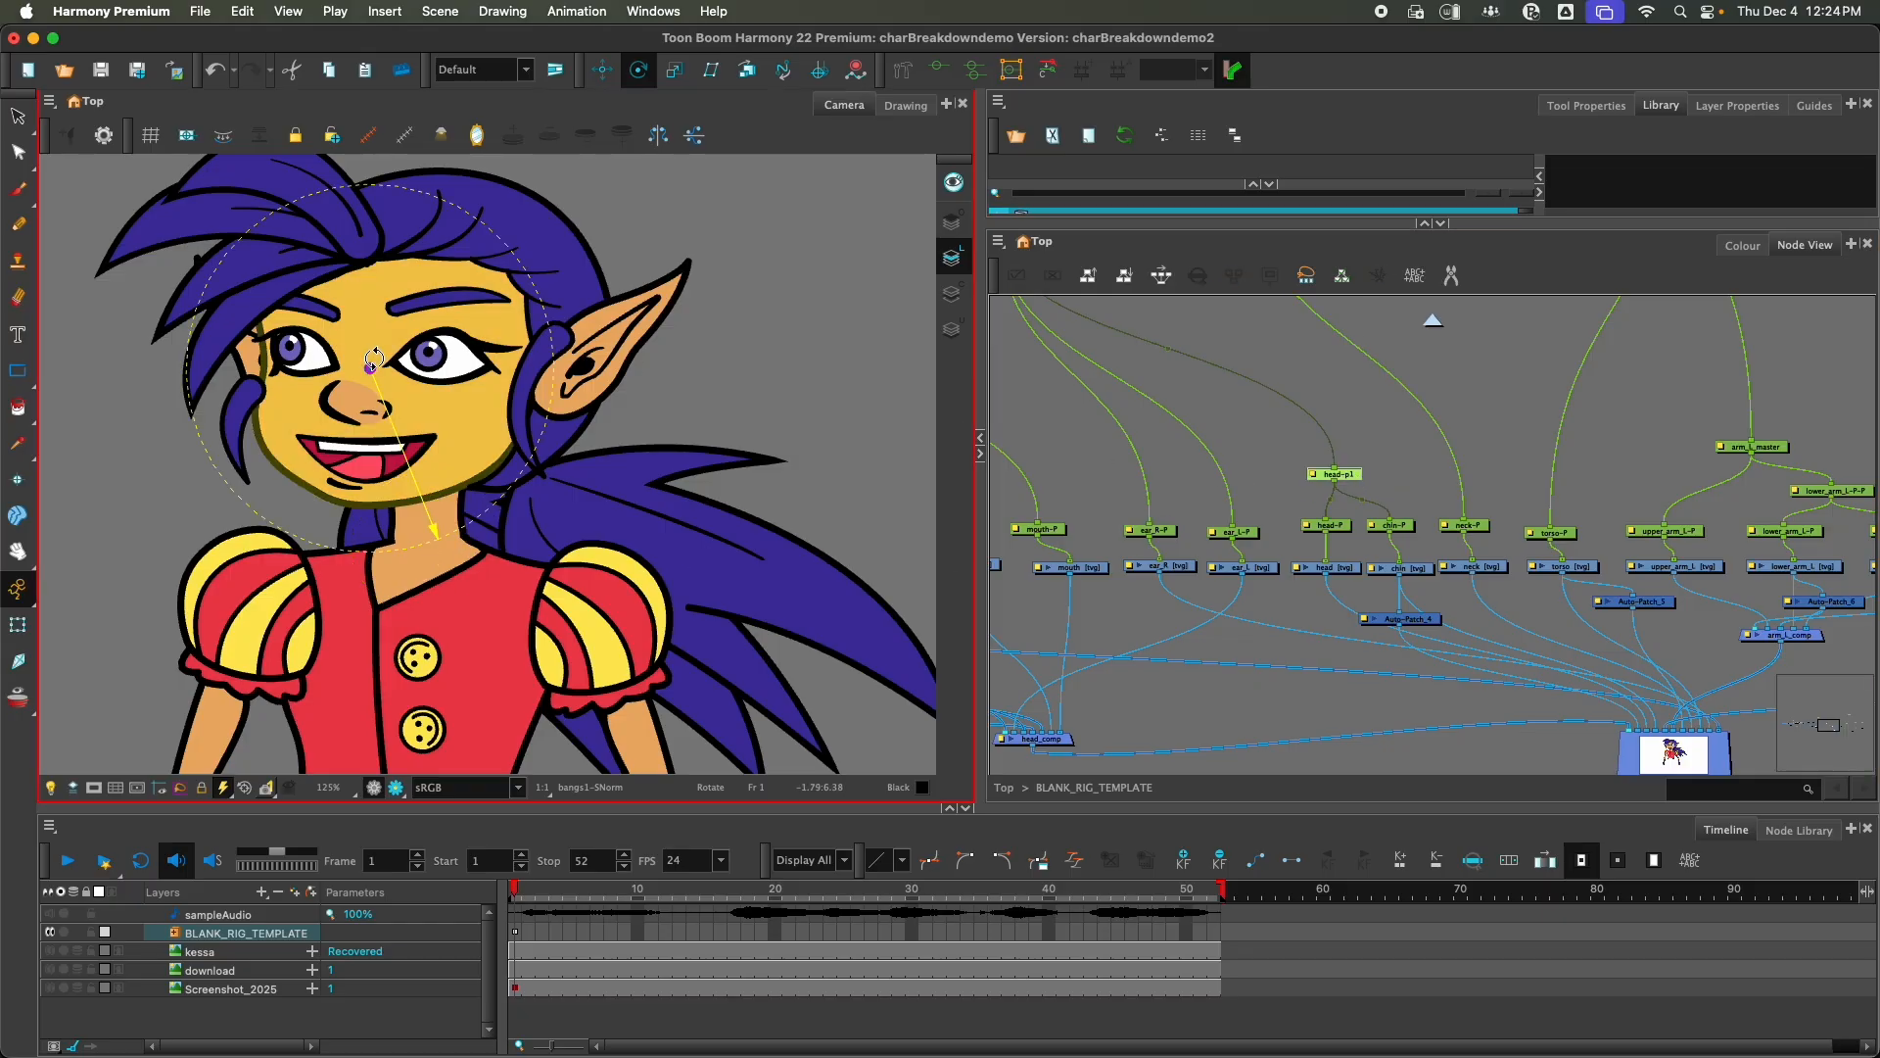
drag(374, 357, 431, 491)
Step: Move the pivot of the torso-P peg to the centre of the waist, where the vest meets the shorts
click(1558, 533)
scroll(556, 592, down, 2)
space+drag(558, 607, 604, 462)
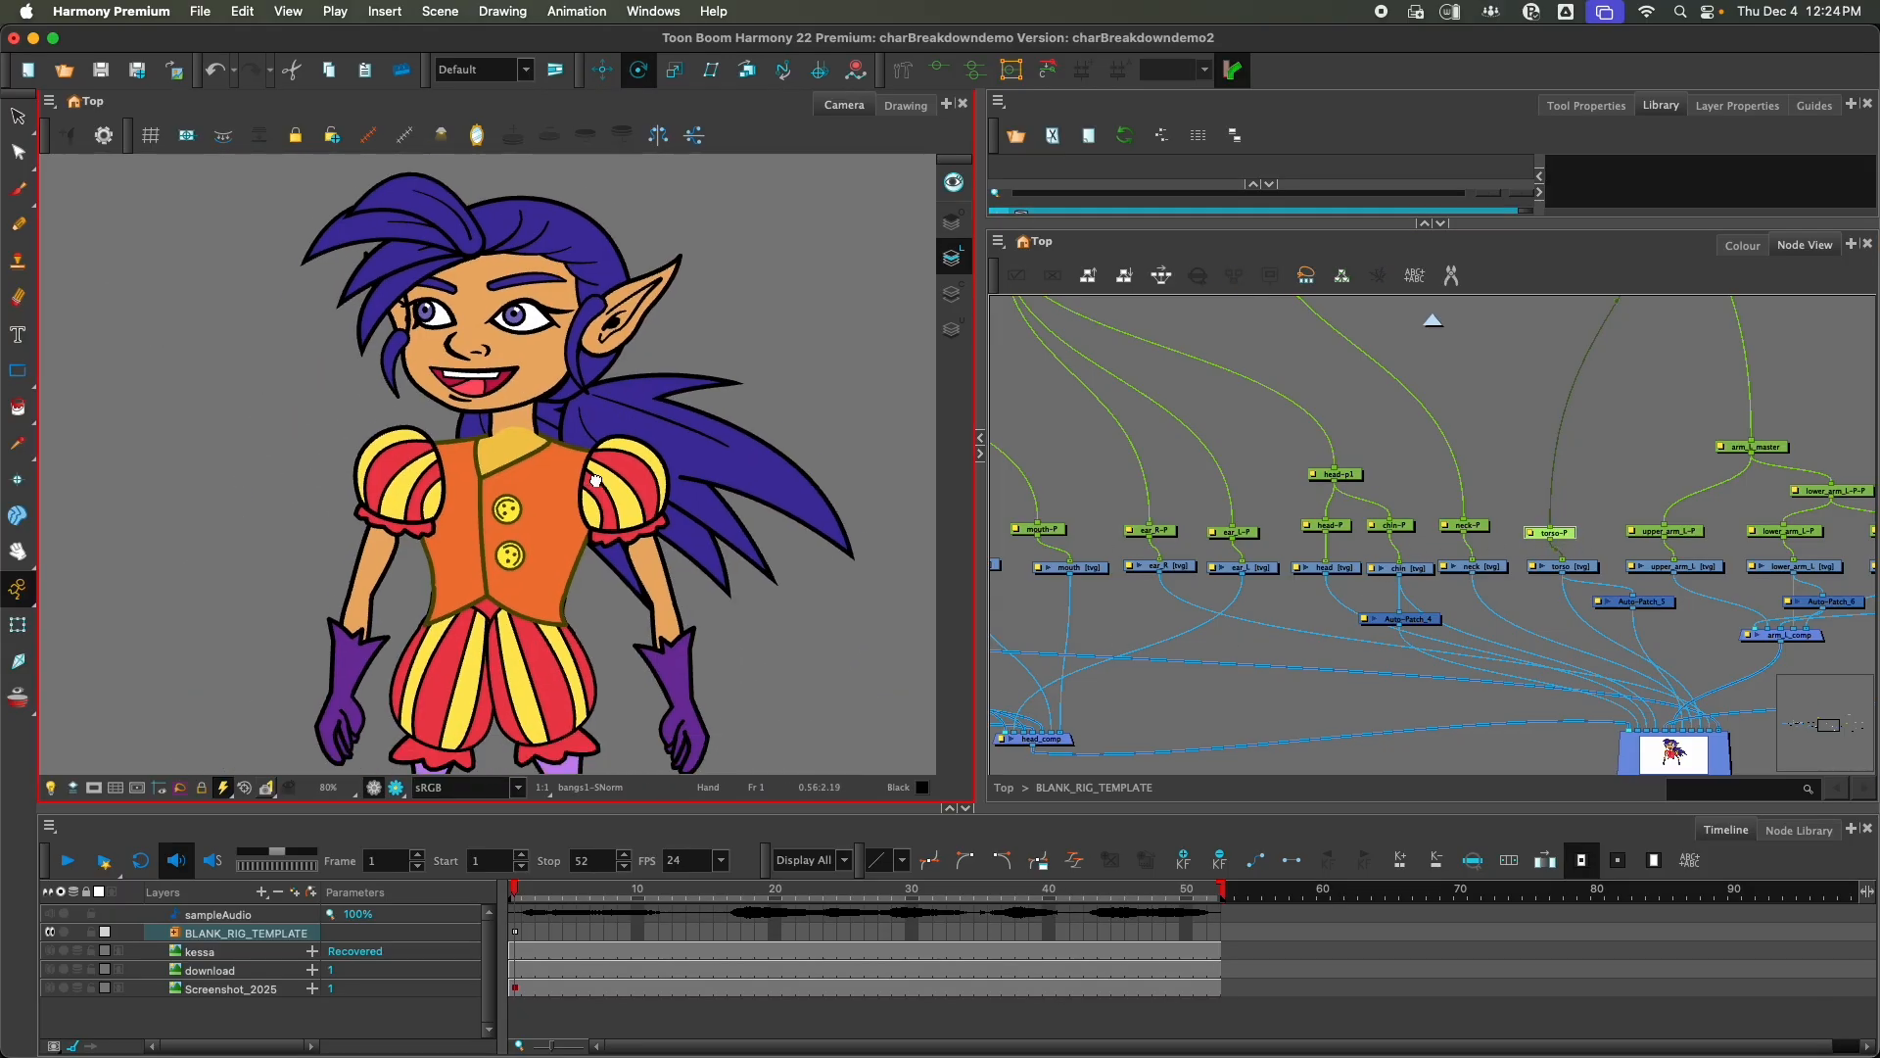
drag(575, 527, 502, 598)
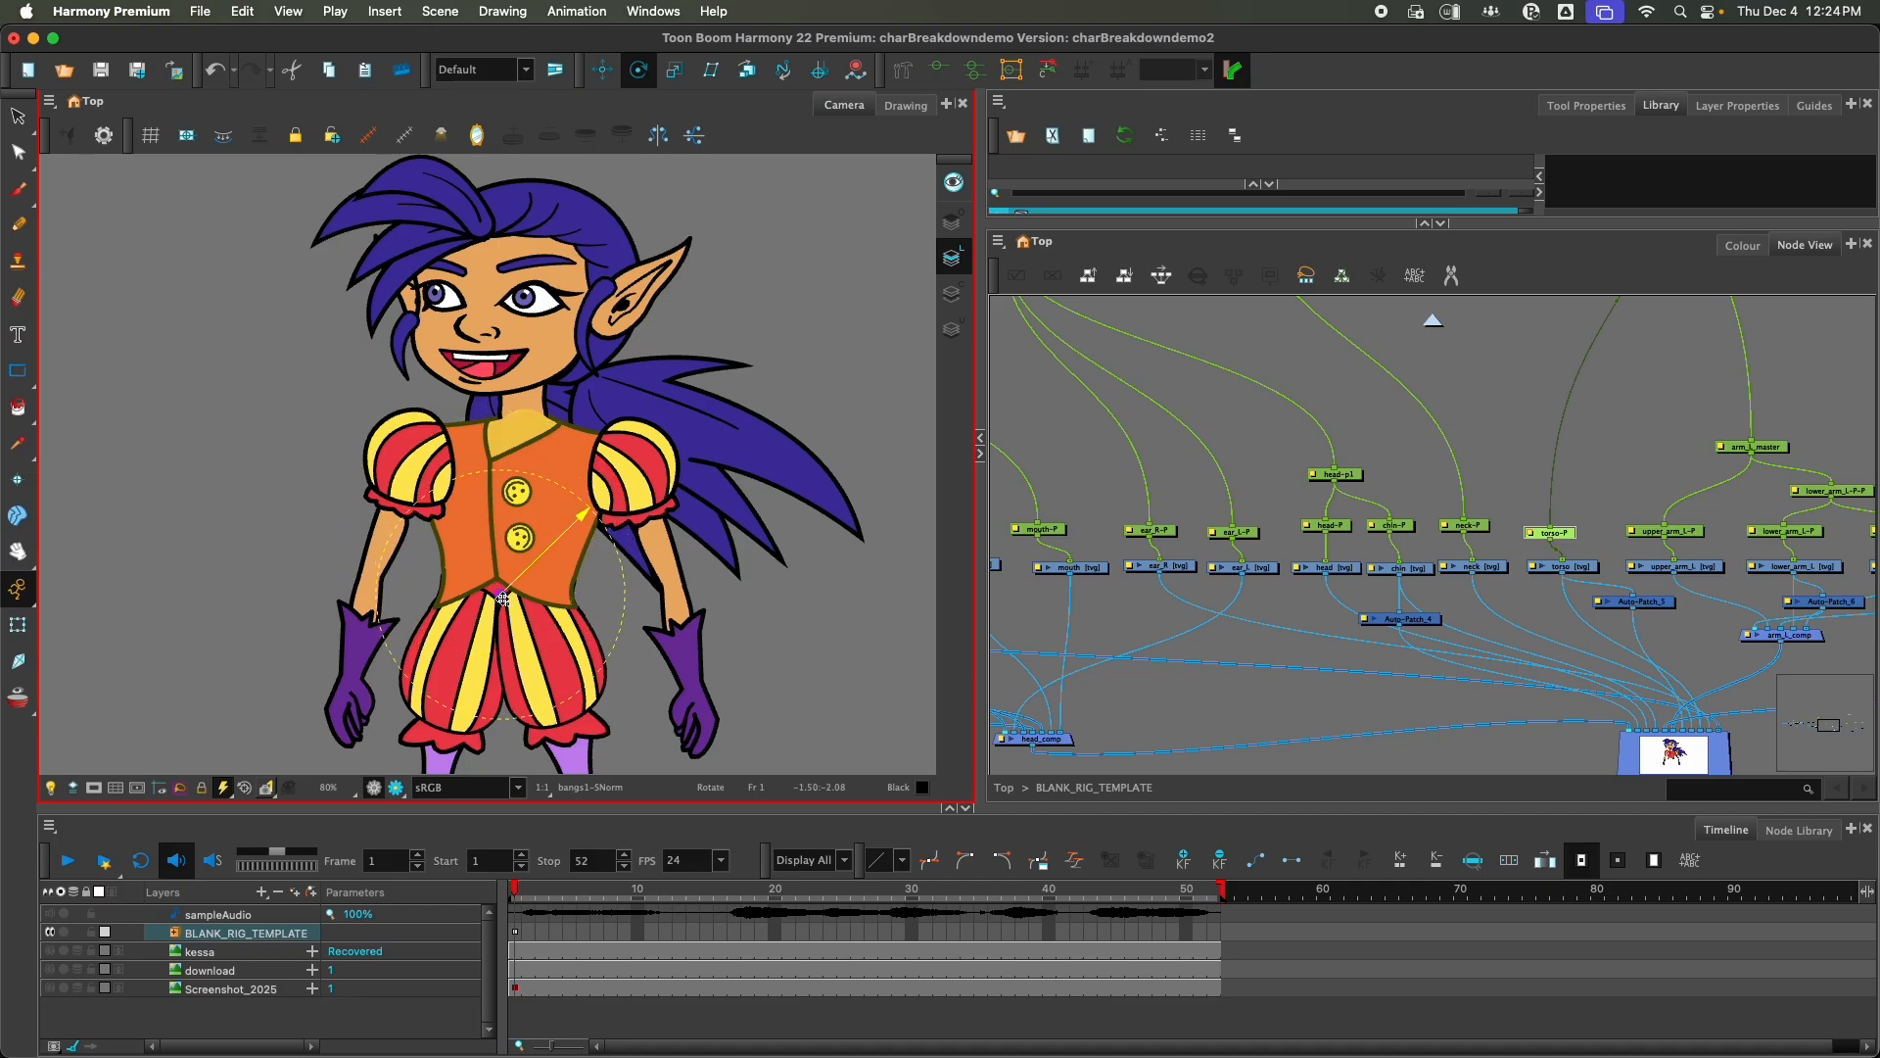
Step: Check the pivots of the left arm pegs upper_arm_L-P, arm_L_master, lower_arm_L-P-P and hand_L-P
click(1739, 537)
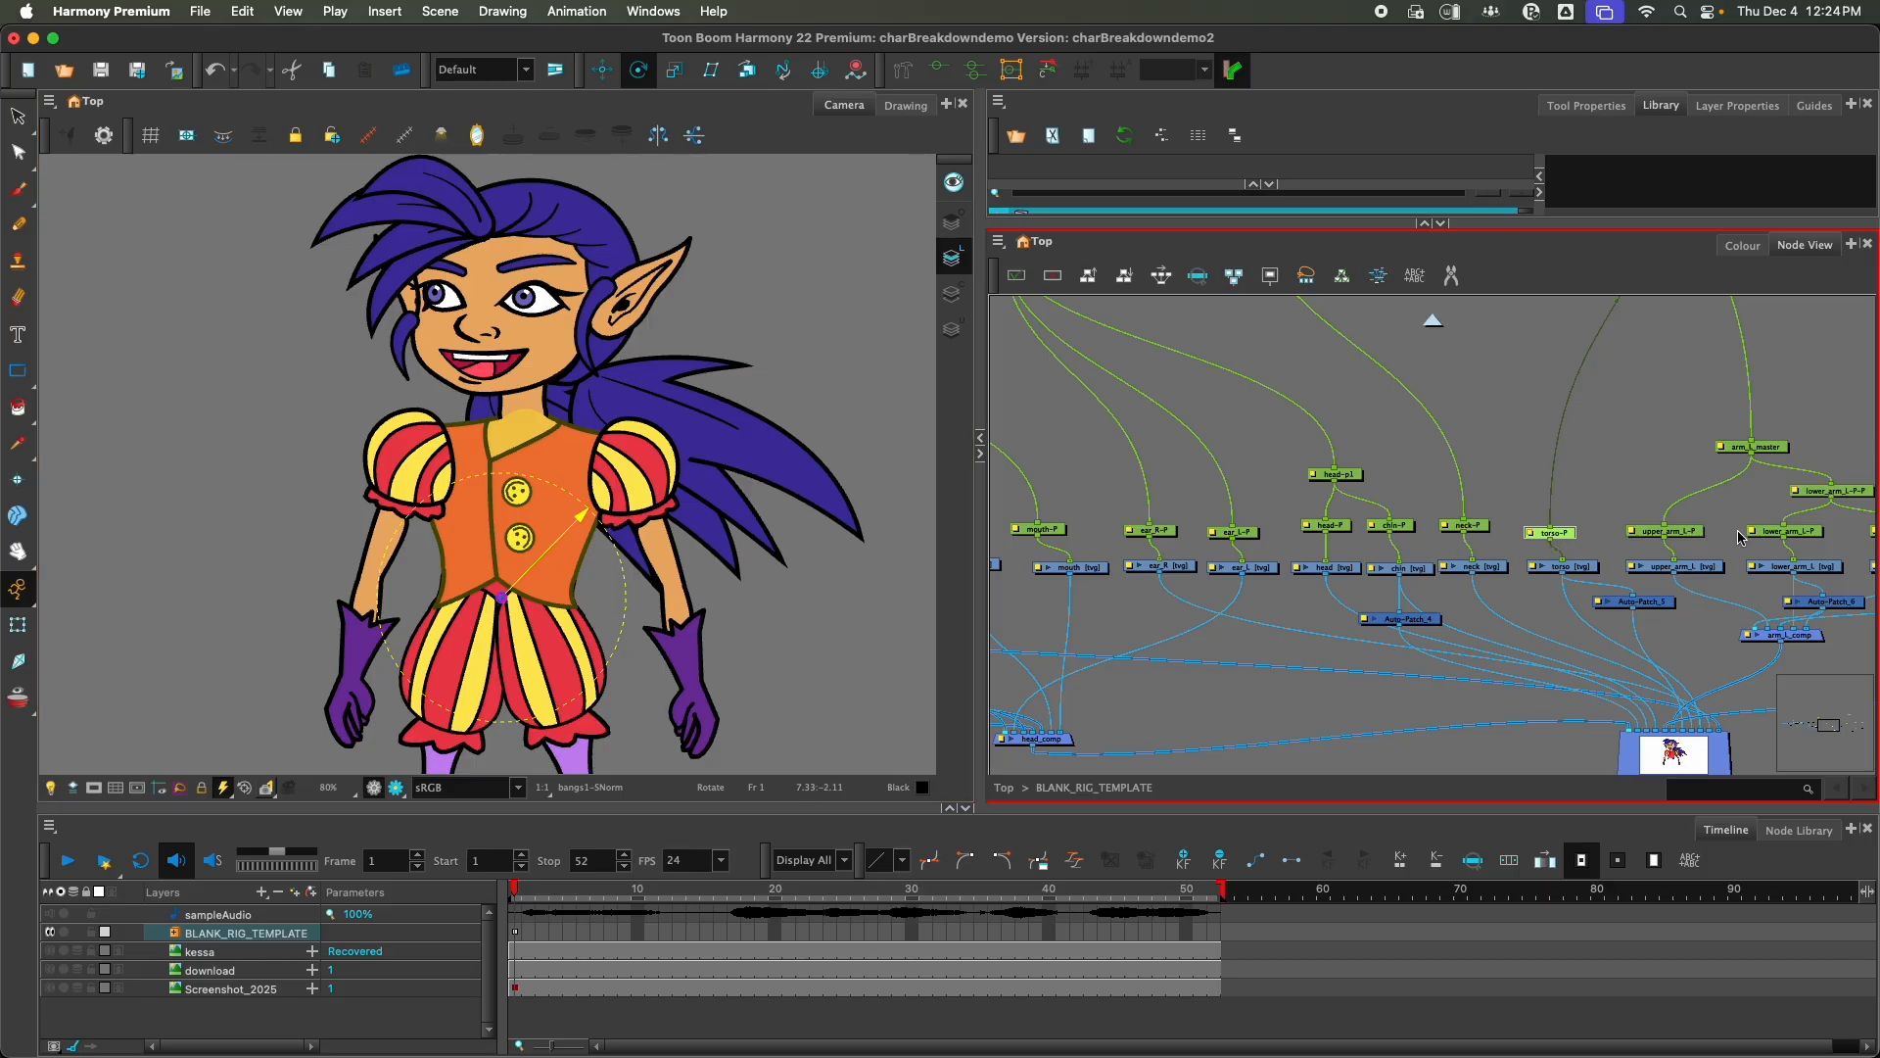
click(1699, 532)
scroll(1566, 449, right, 5)
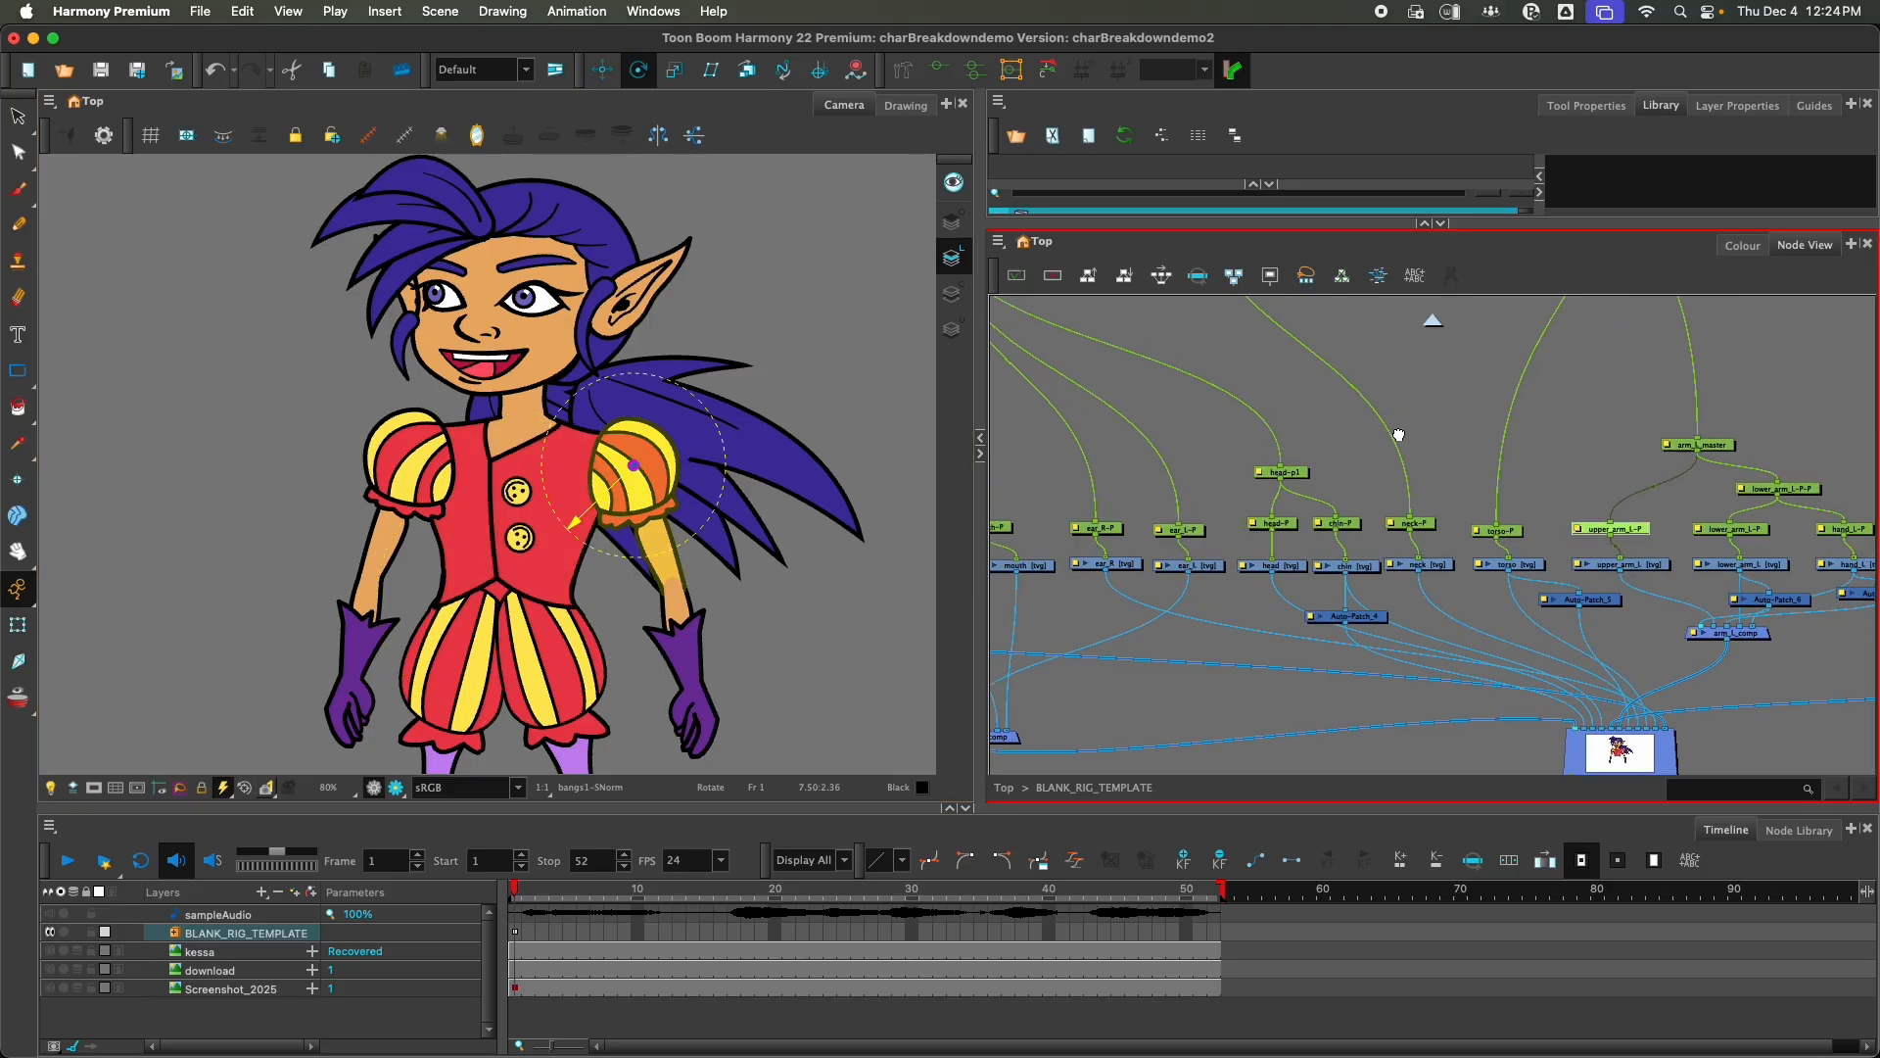
click(1533, 431)
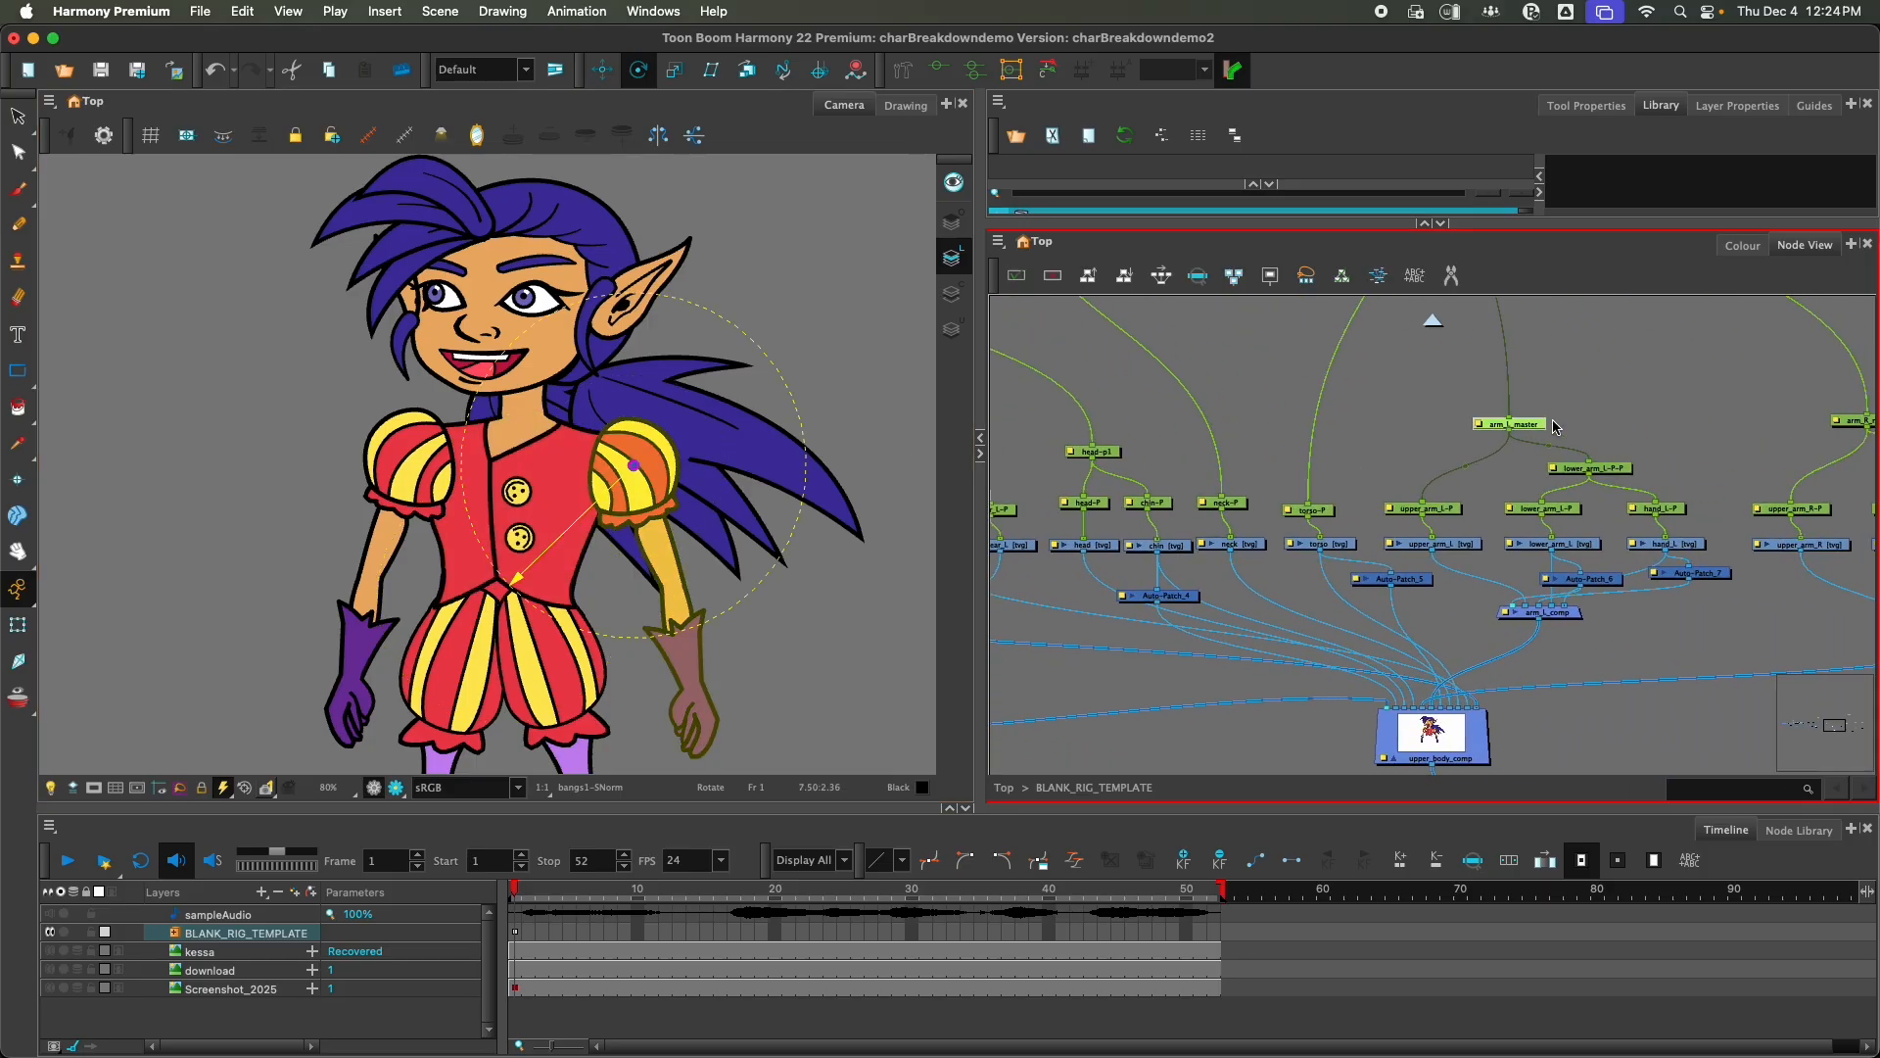
click(1557, 517)
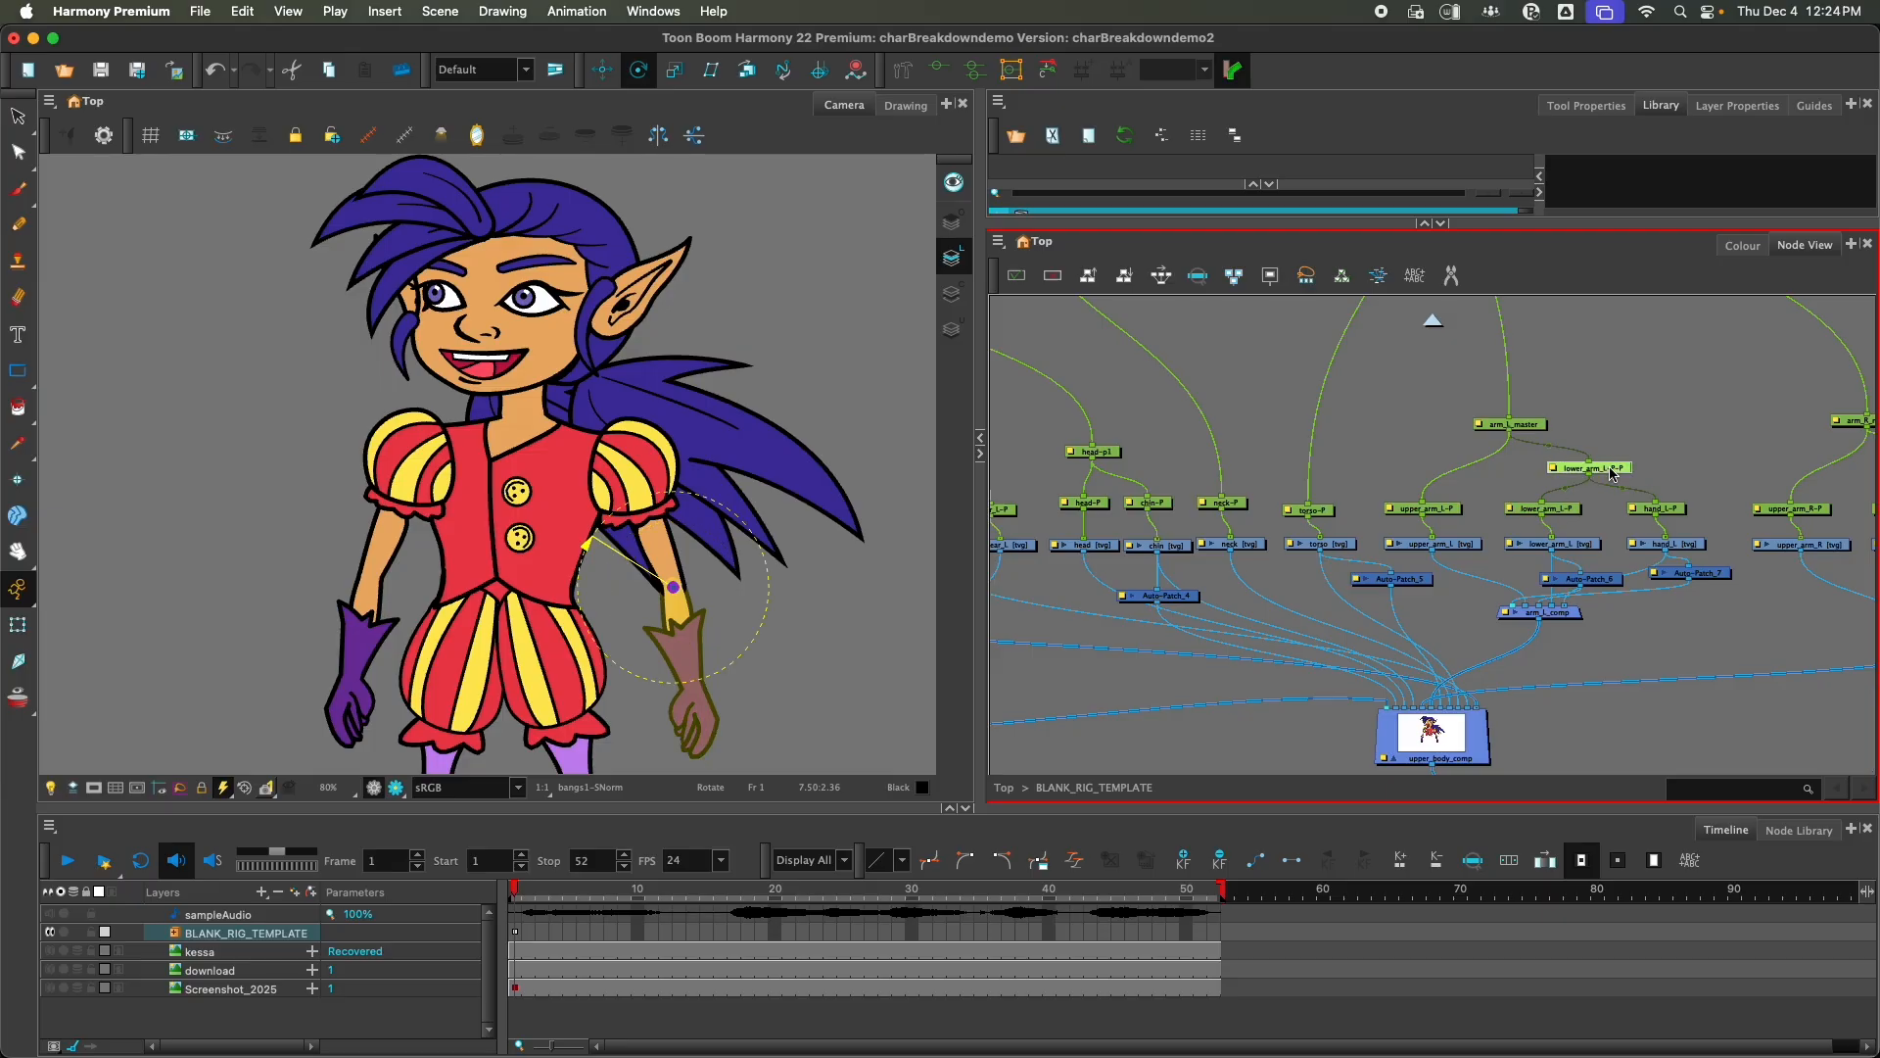
click(1664, 510)
drag(1719, 404, 1395, 426)
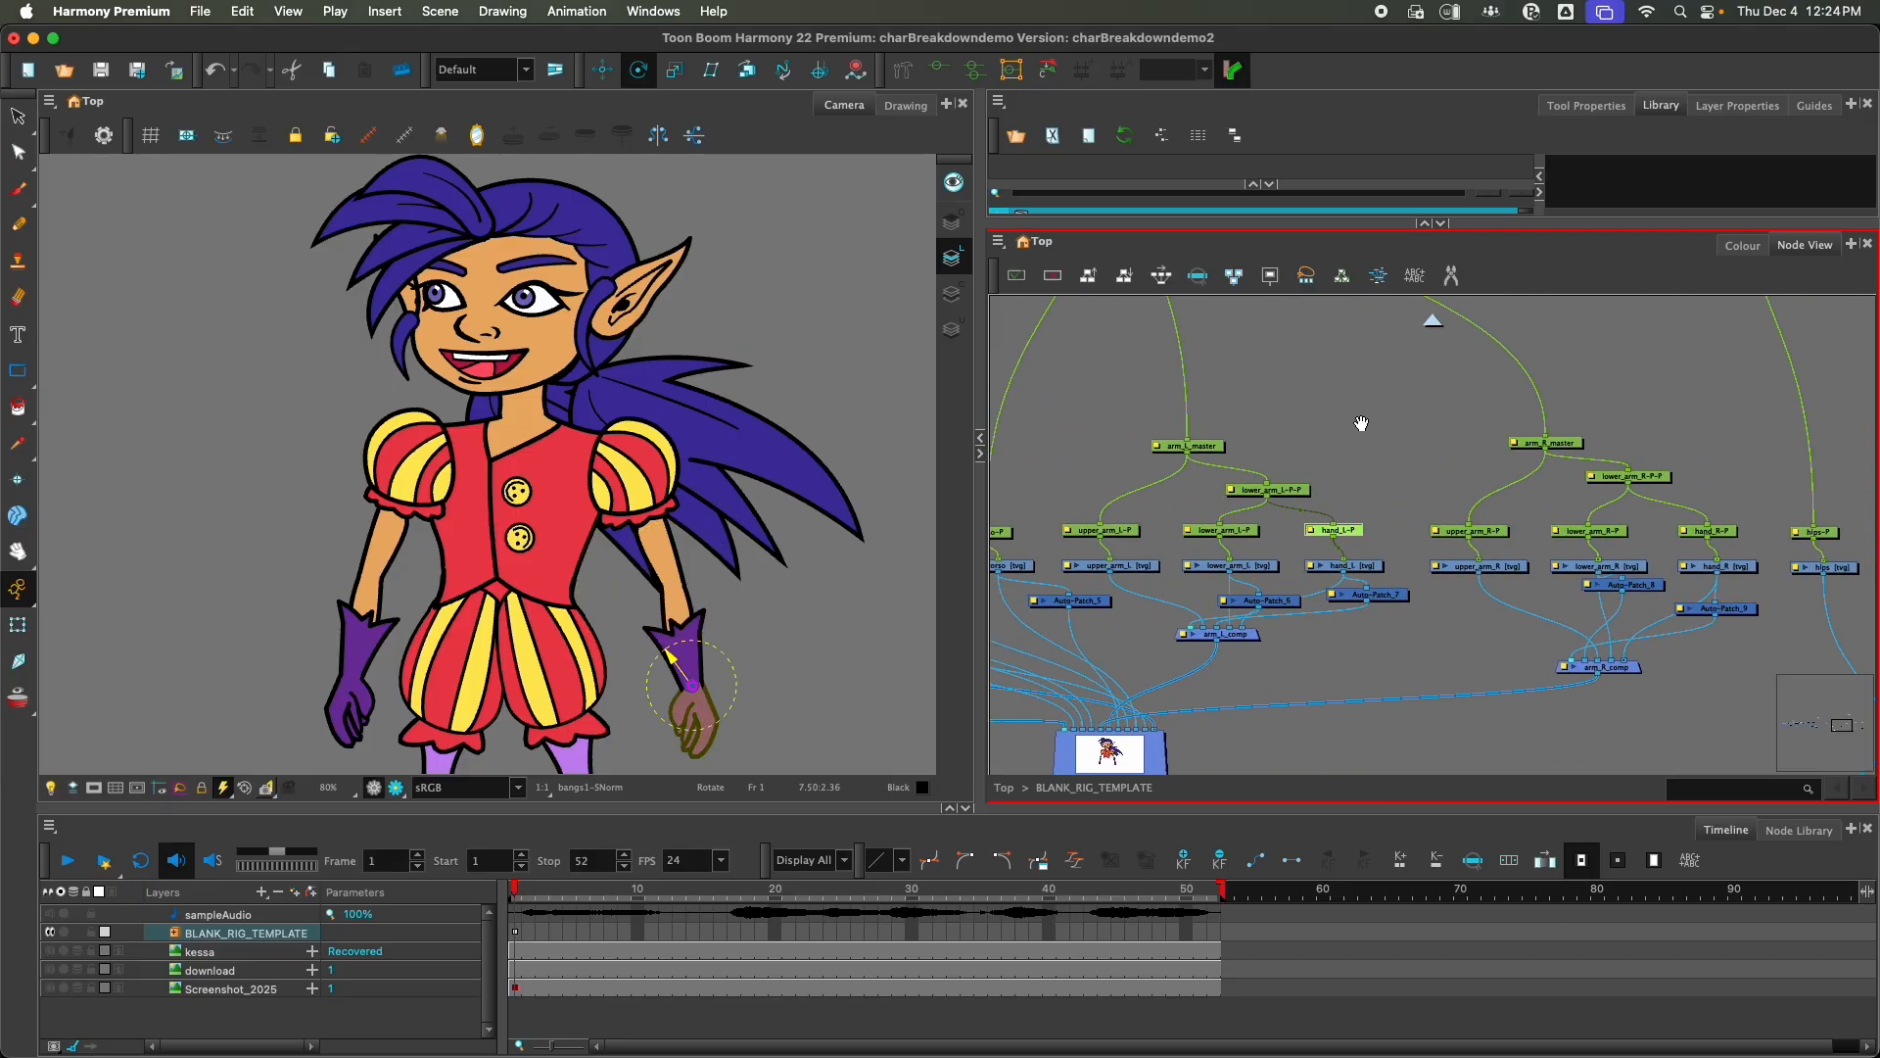
Step: Move the arm_R_master peg's pivot to the middle of the puffed sleeve at the right shoulder and compare it with upper_arm_R-P's pivot
click(1545, 442)
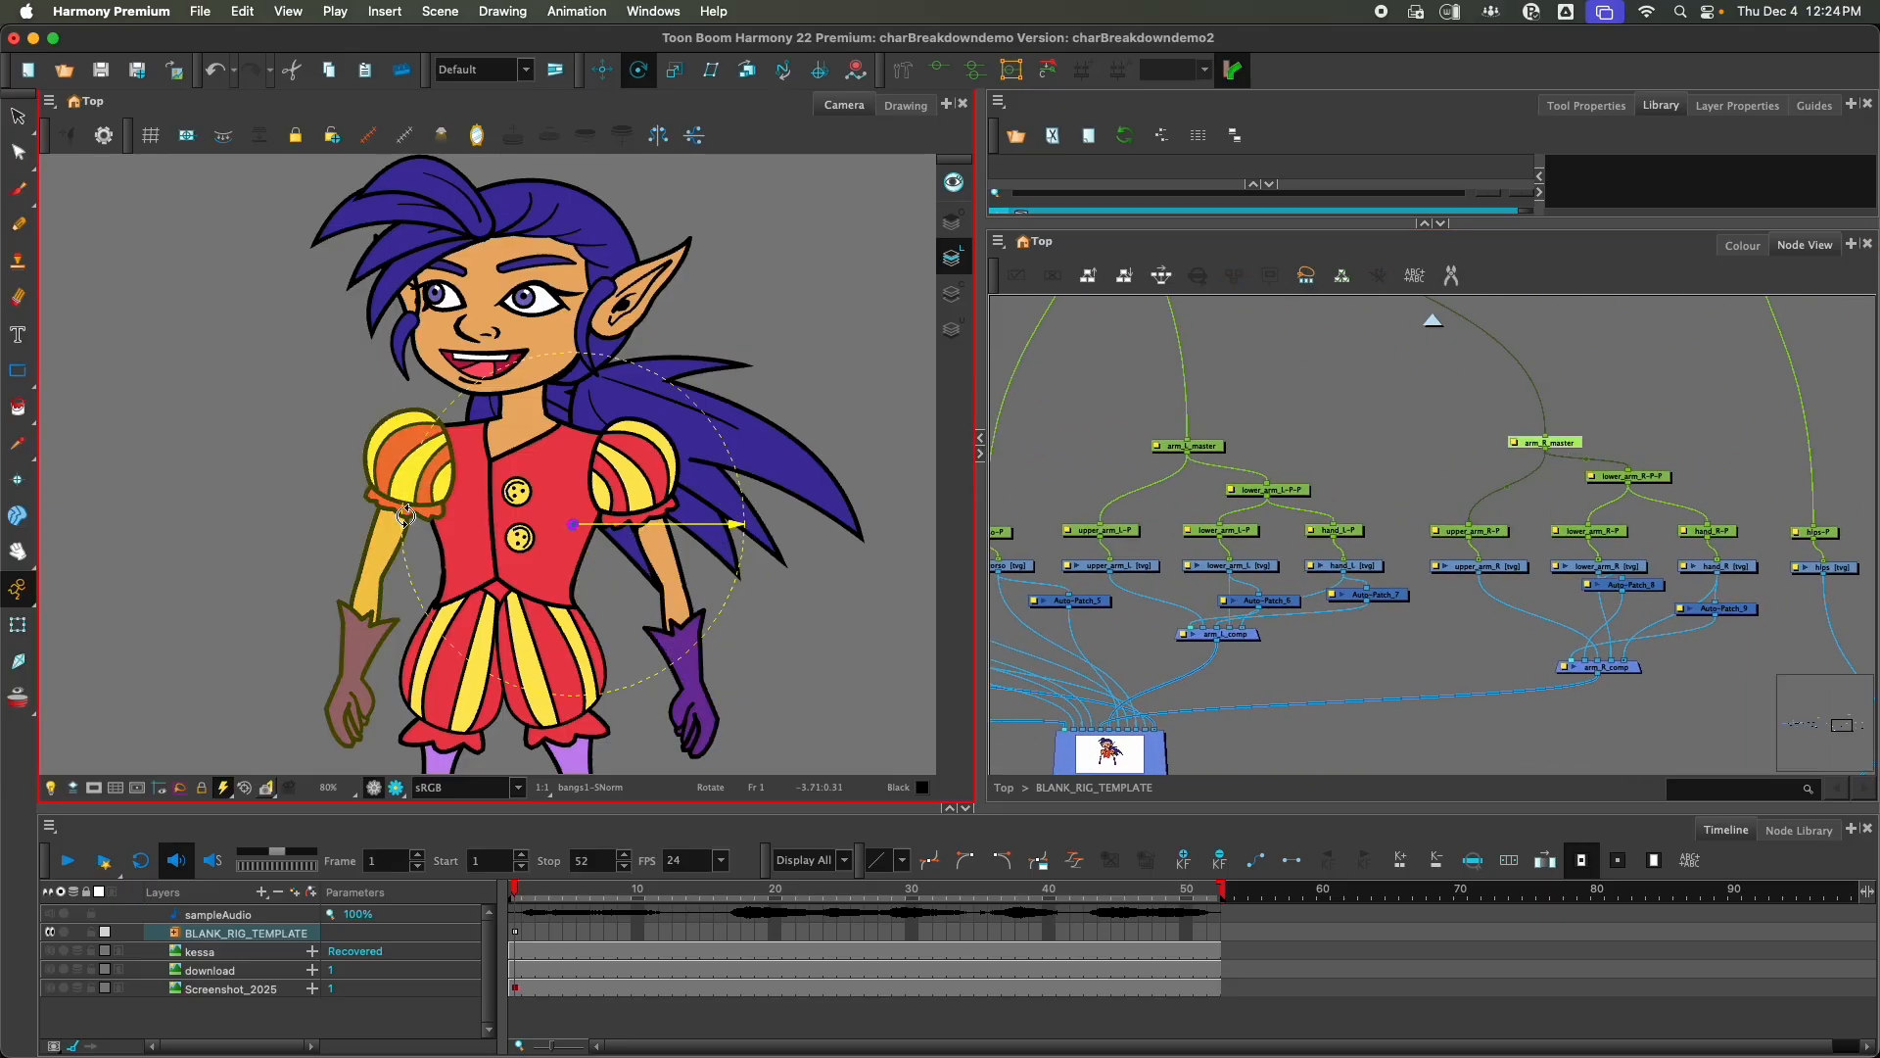
drag(588, 525, 420, 461)
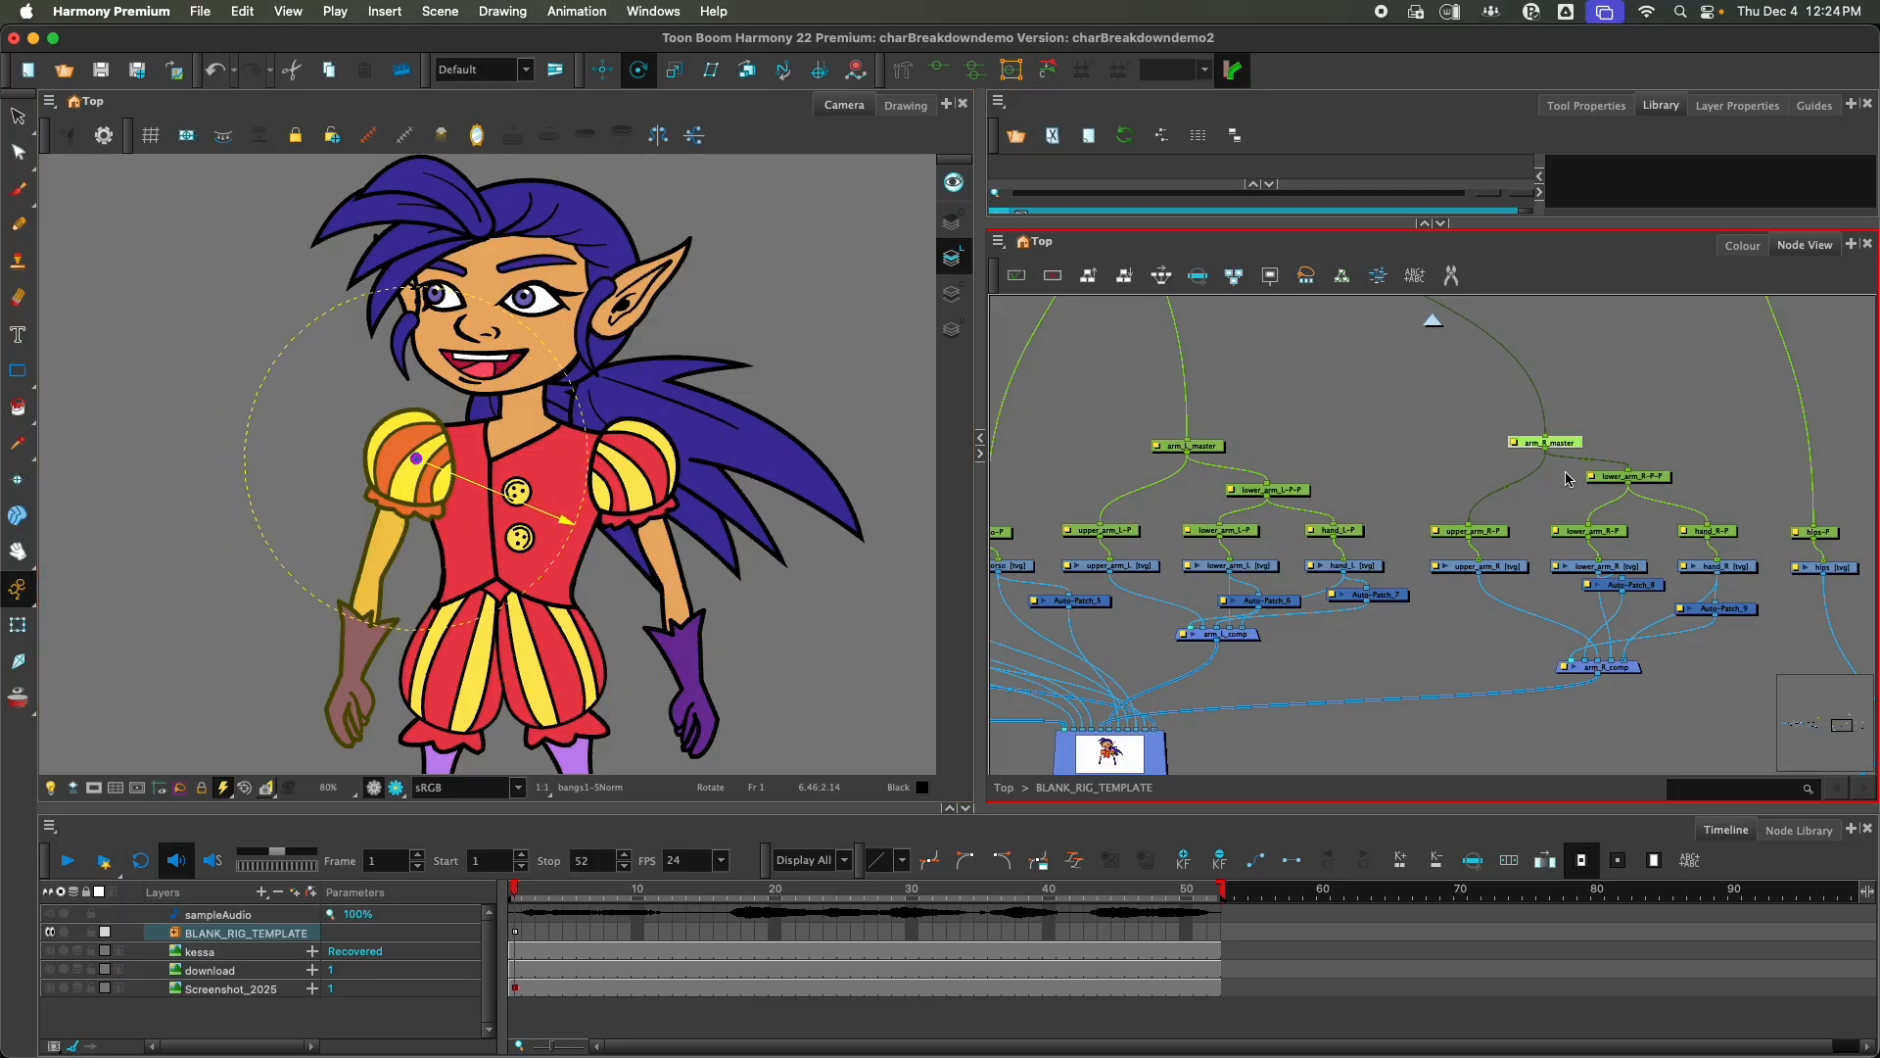
click(1500, 455)
click(1498, 534)
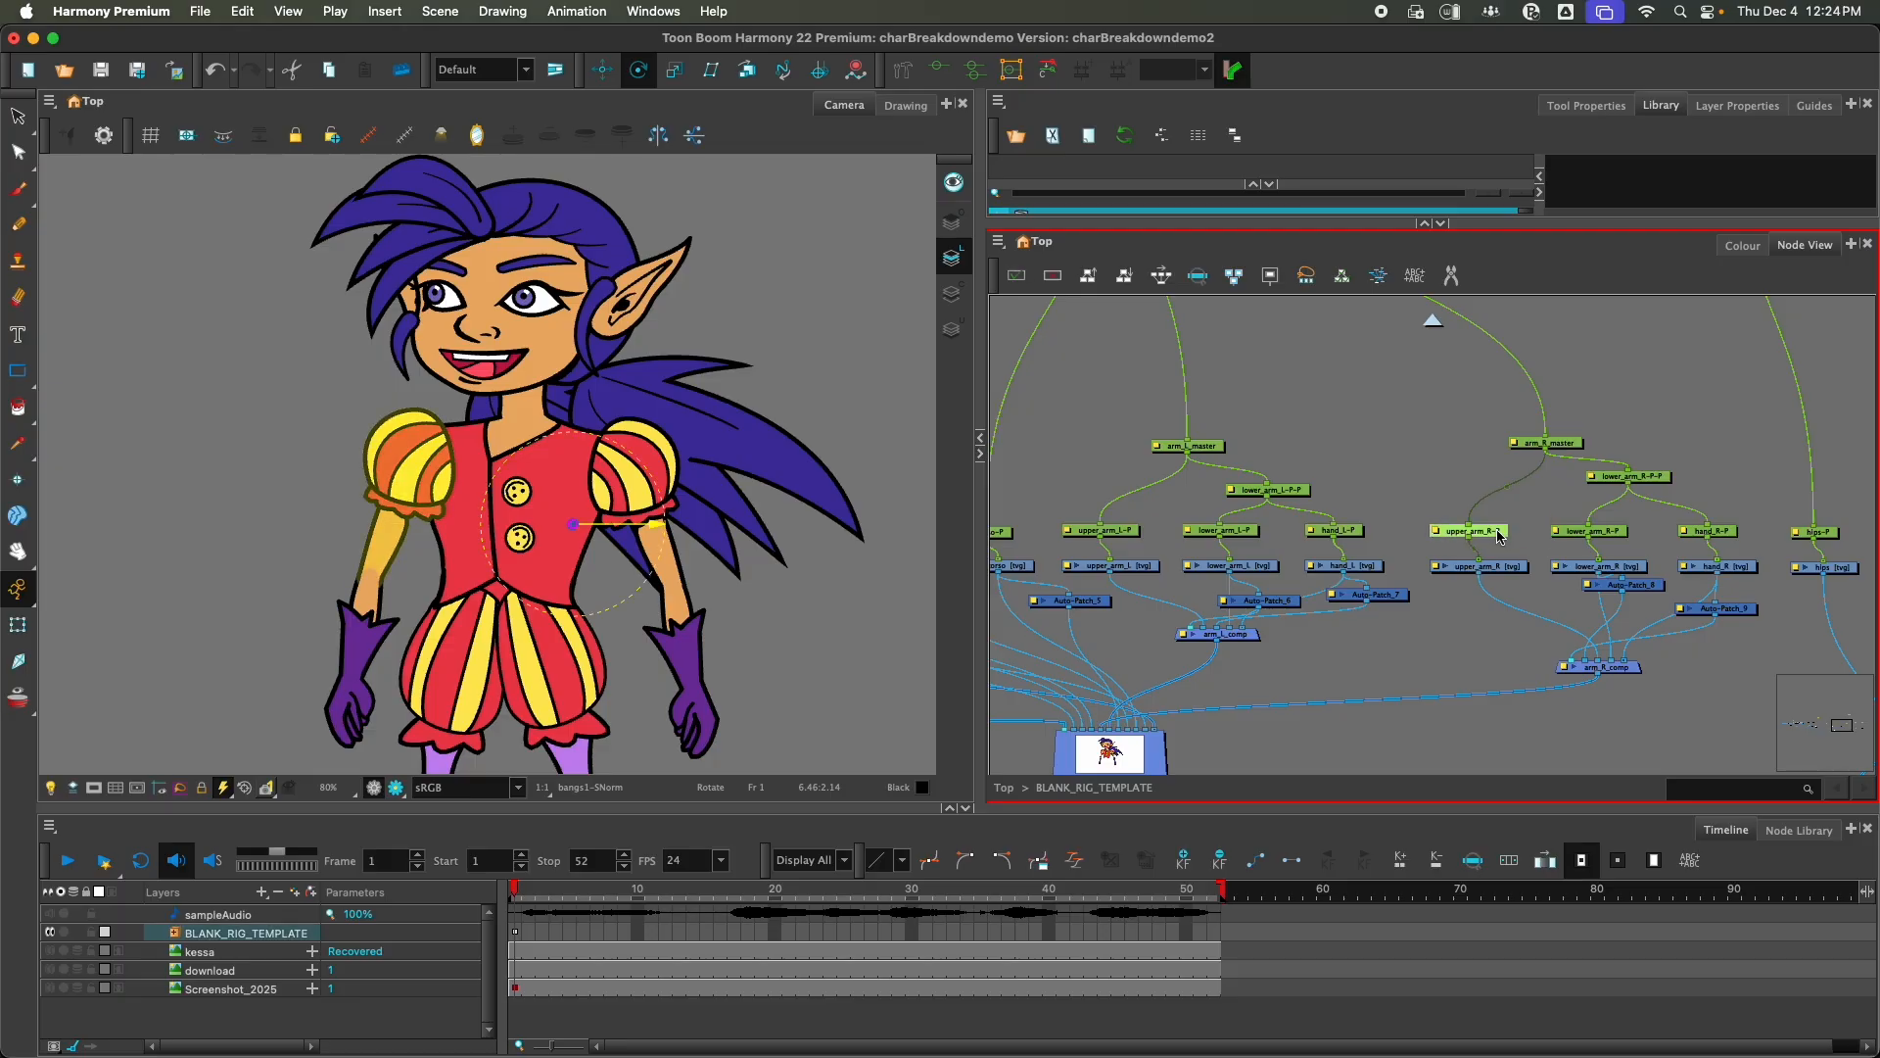
click(1535, 441)
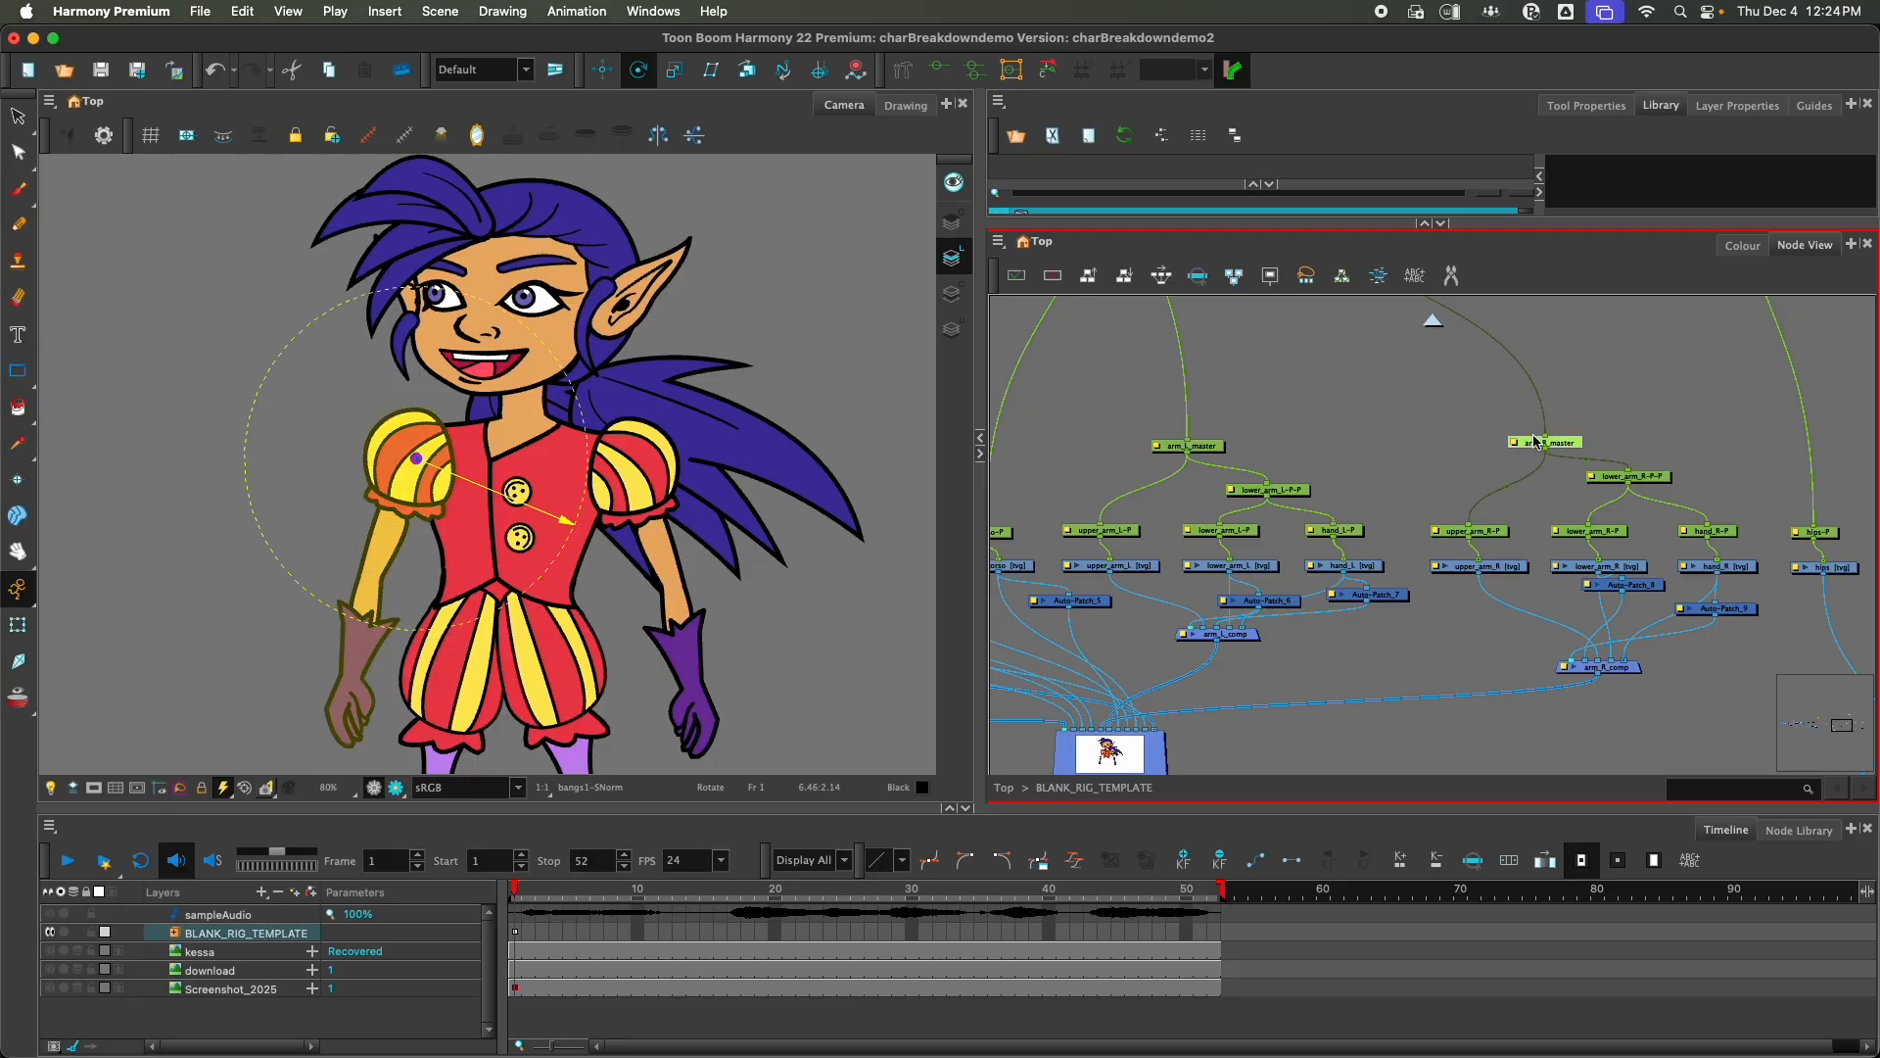
Step: Show the layer properties of the arm_R_master and upper_arm_R-P pegs side by side
double_click(1519, 446)
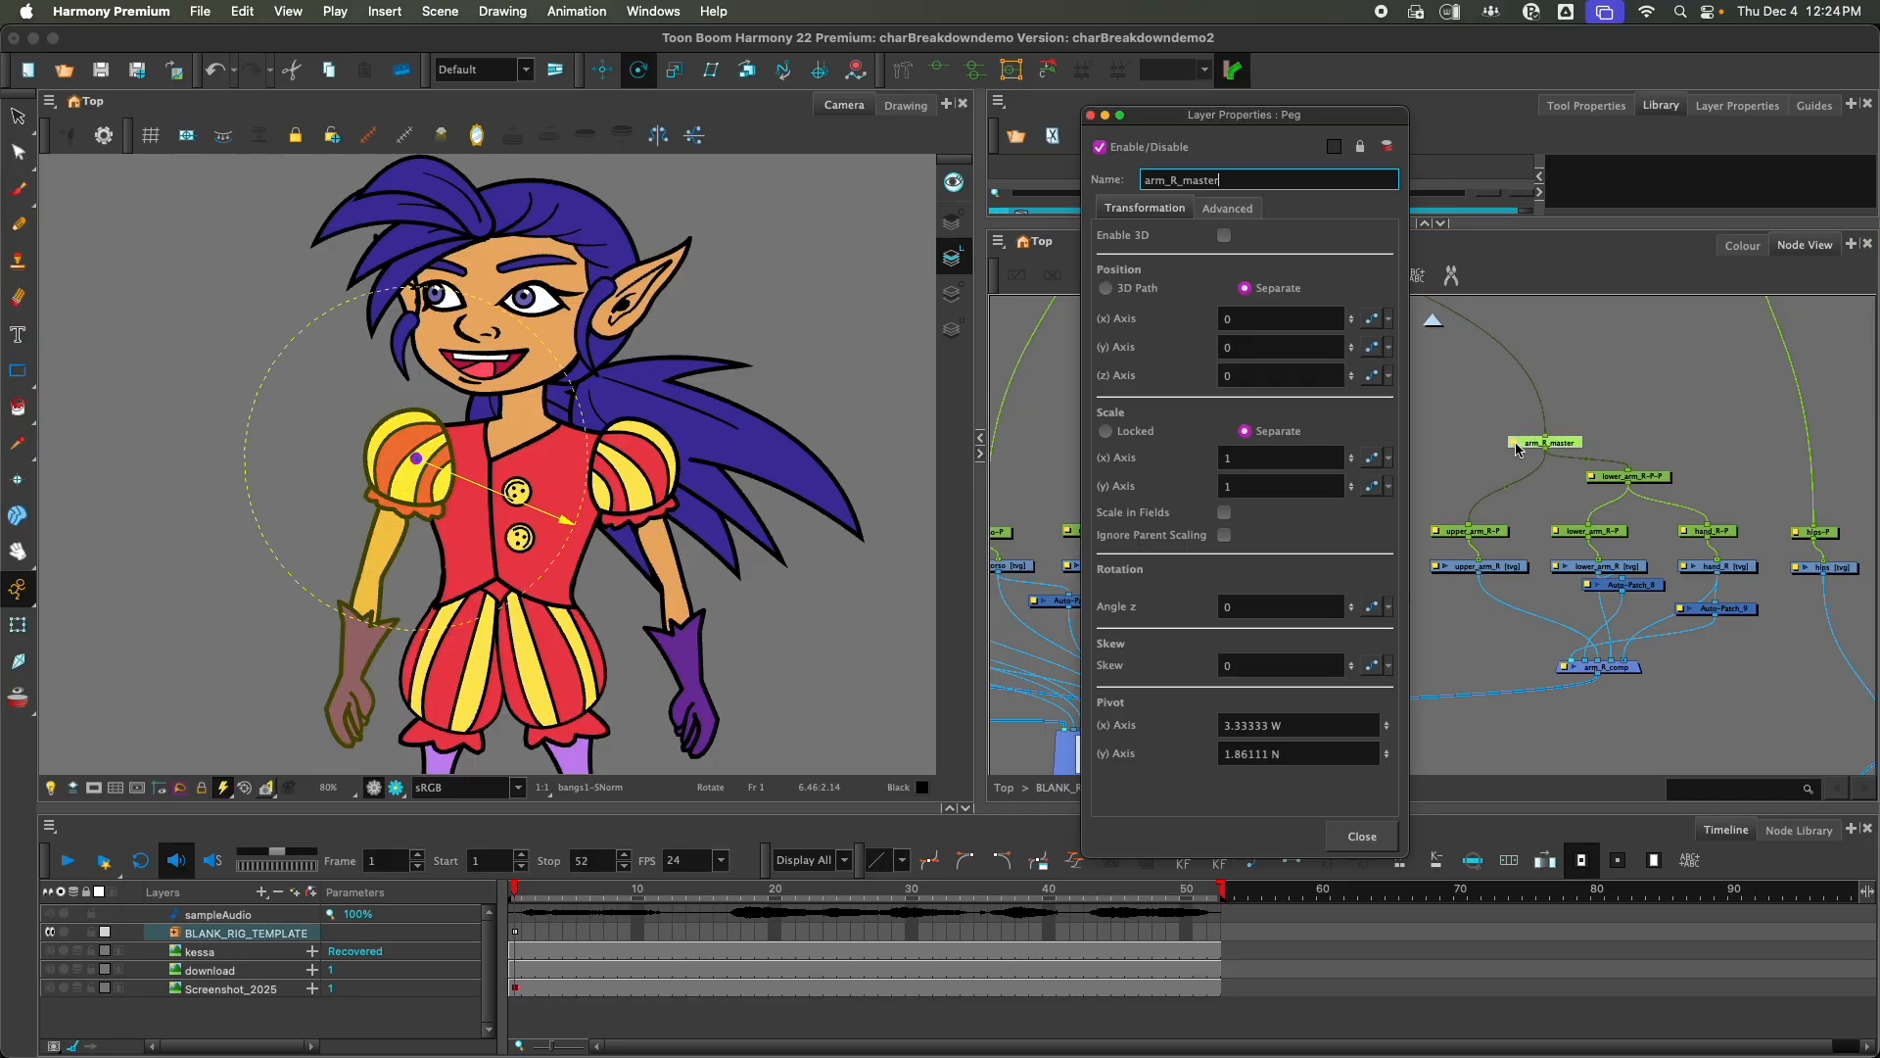
drag(1252, 123, 1018, 104)
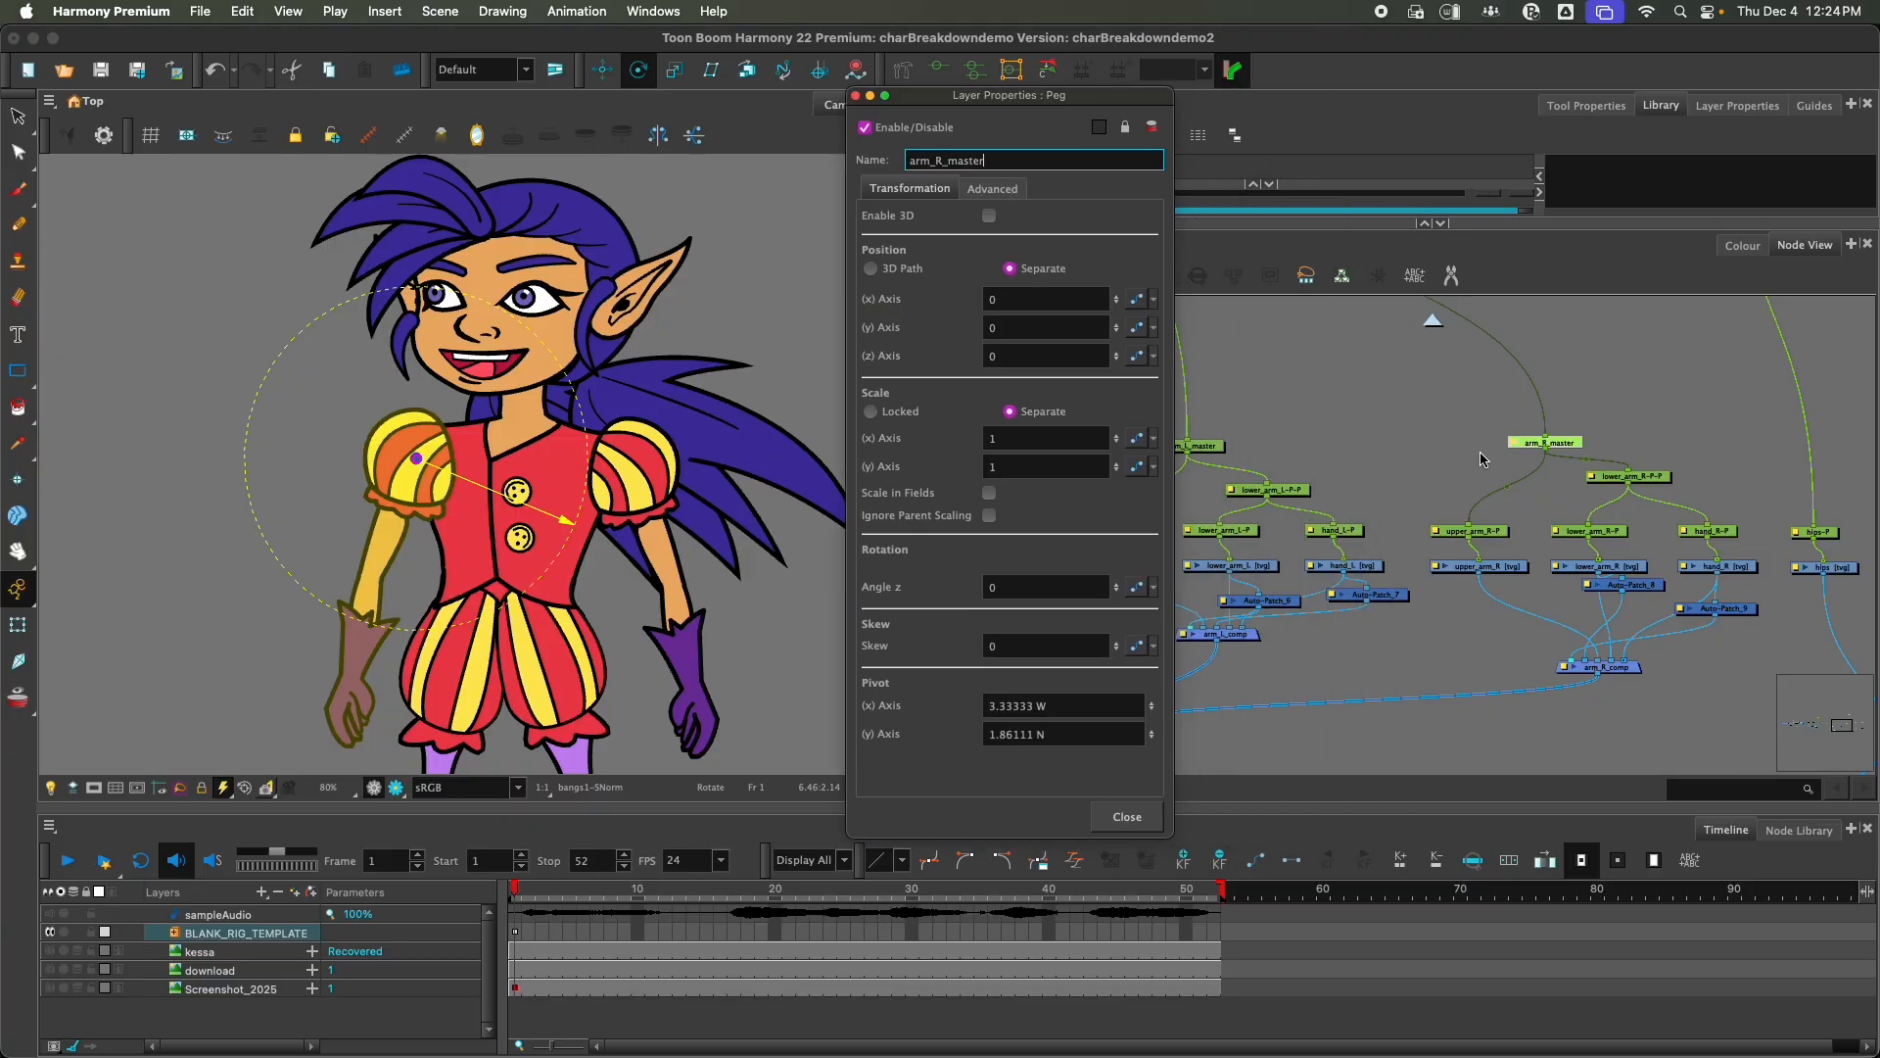
click(1440, 537)
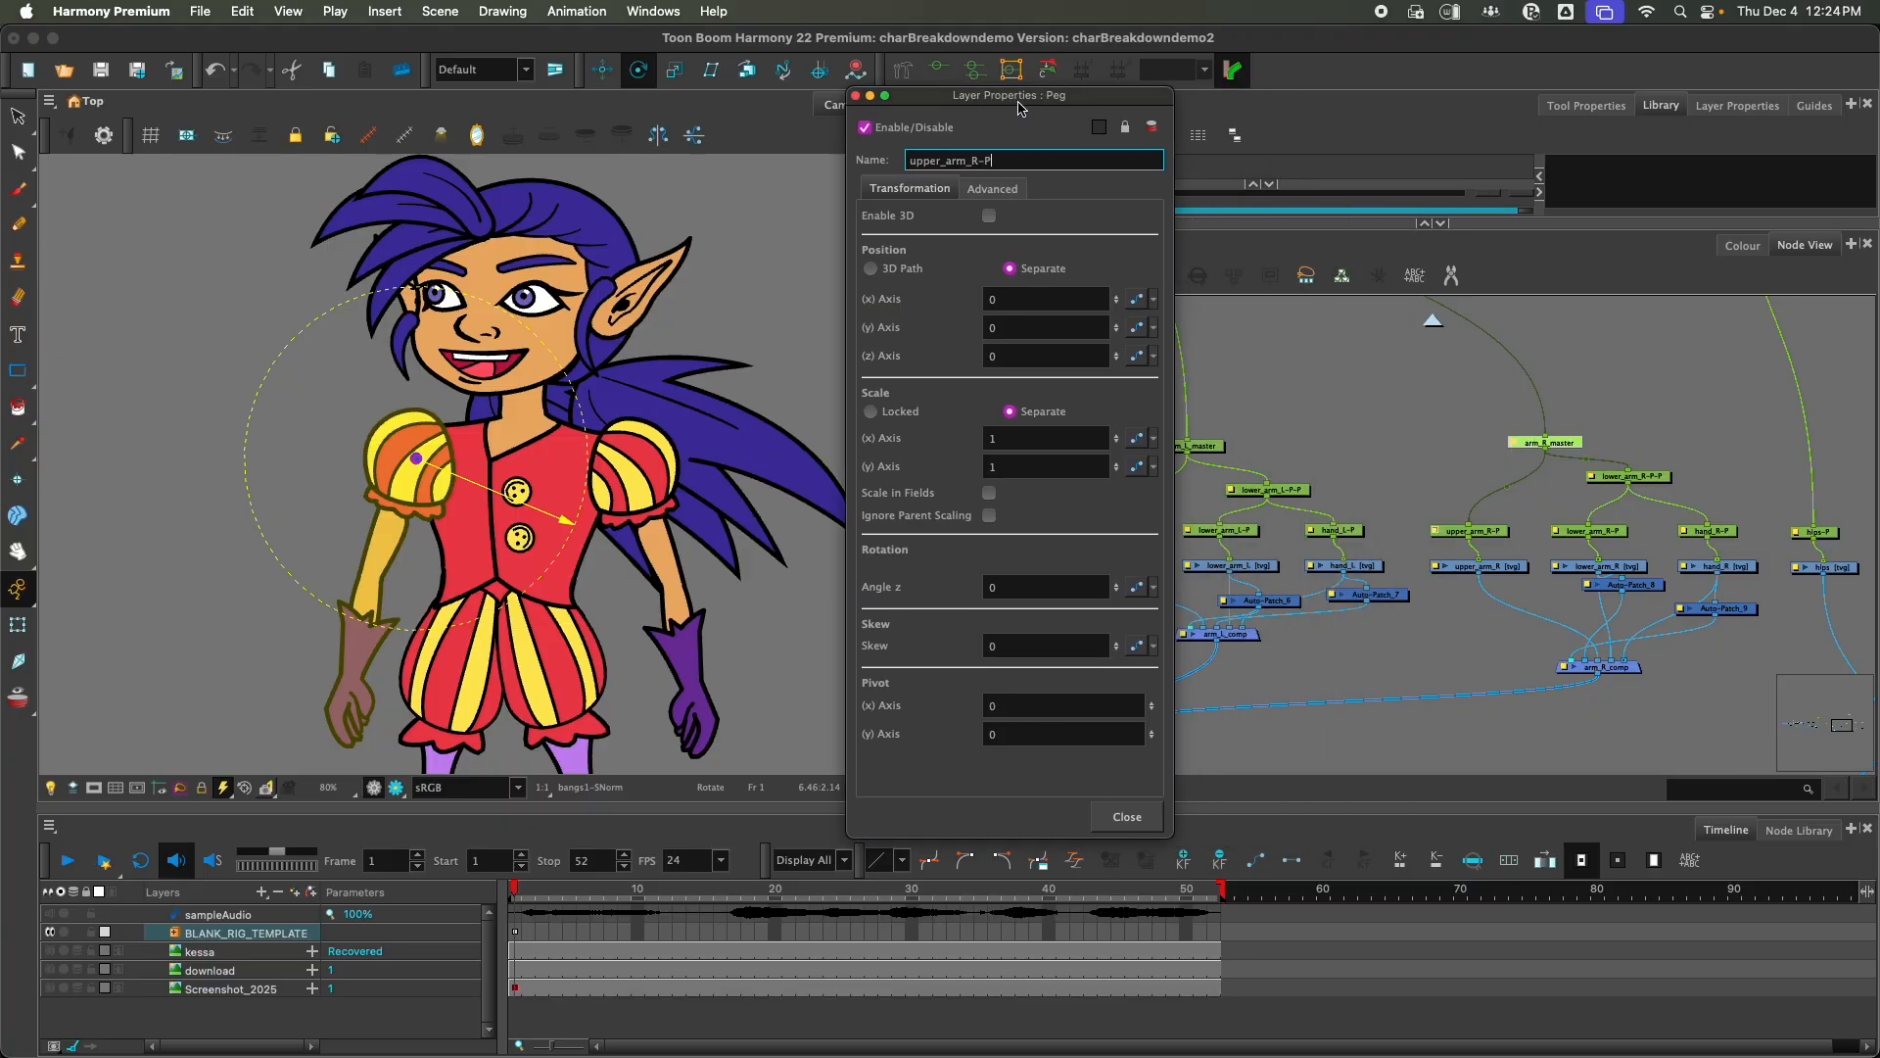
drag(1018, 108, 1366, 103)
Step: Copy arm_R_master's pivot to upper_arm_R-P, setting x to 3.33333 W and y to 1.86111 N, and close both property windows
click(1019, 705)
key(super+c)
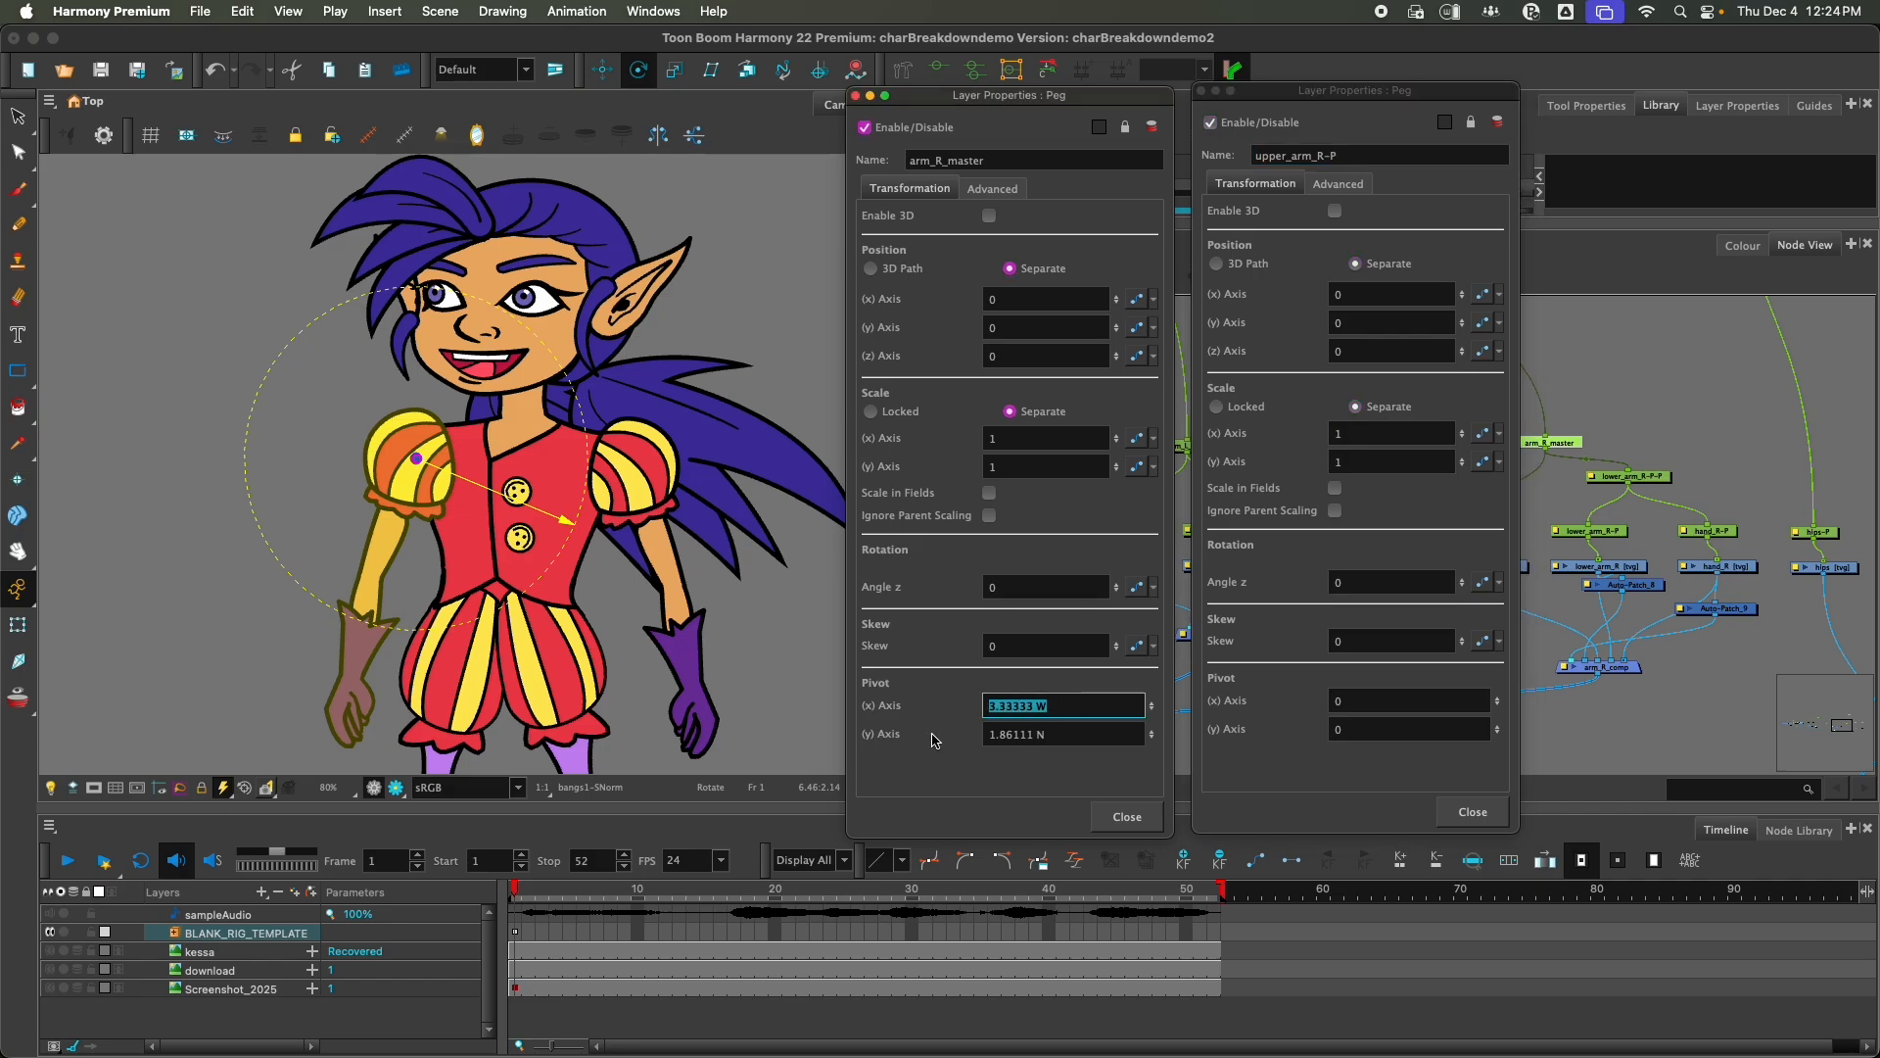
click(1357, 699)
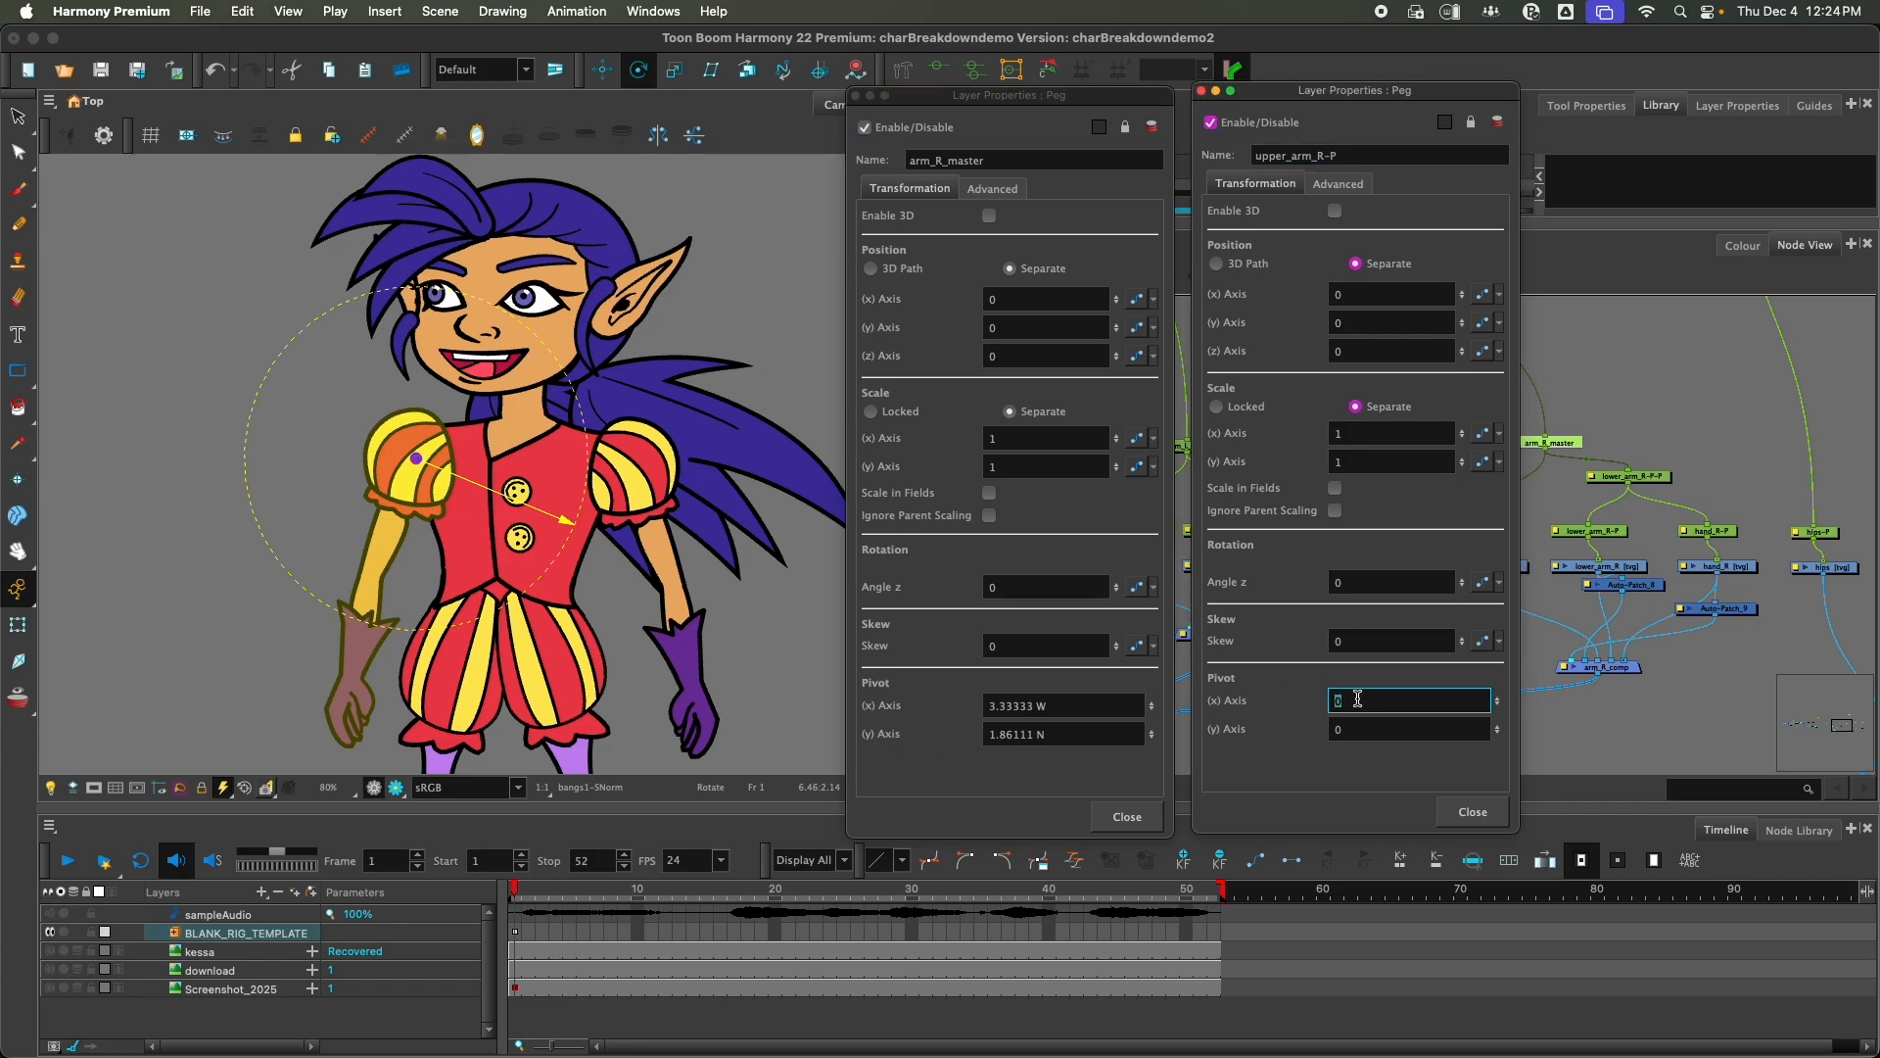
key(super+v)
click(1075, 734)
key(super+c)
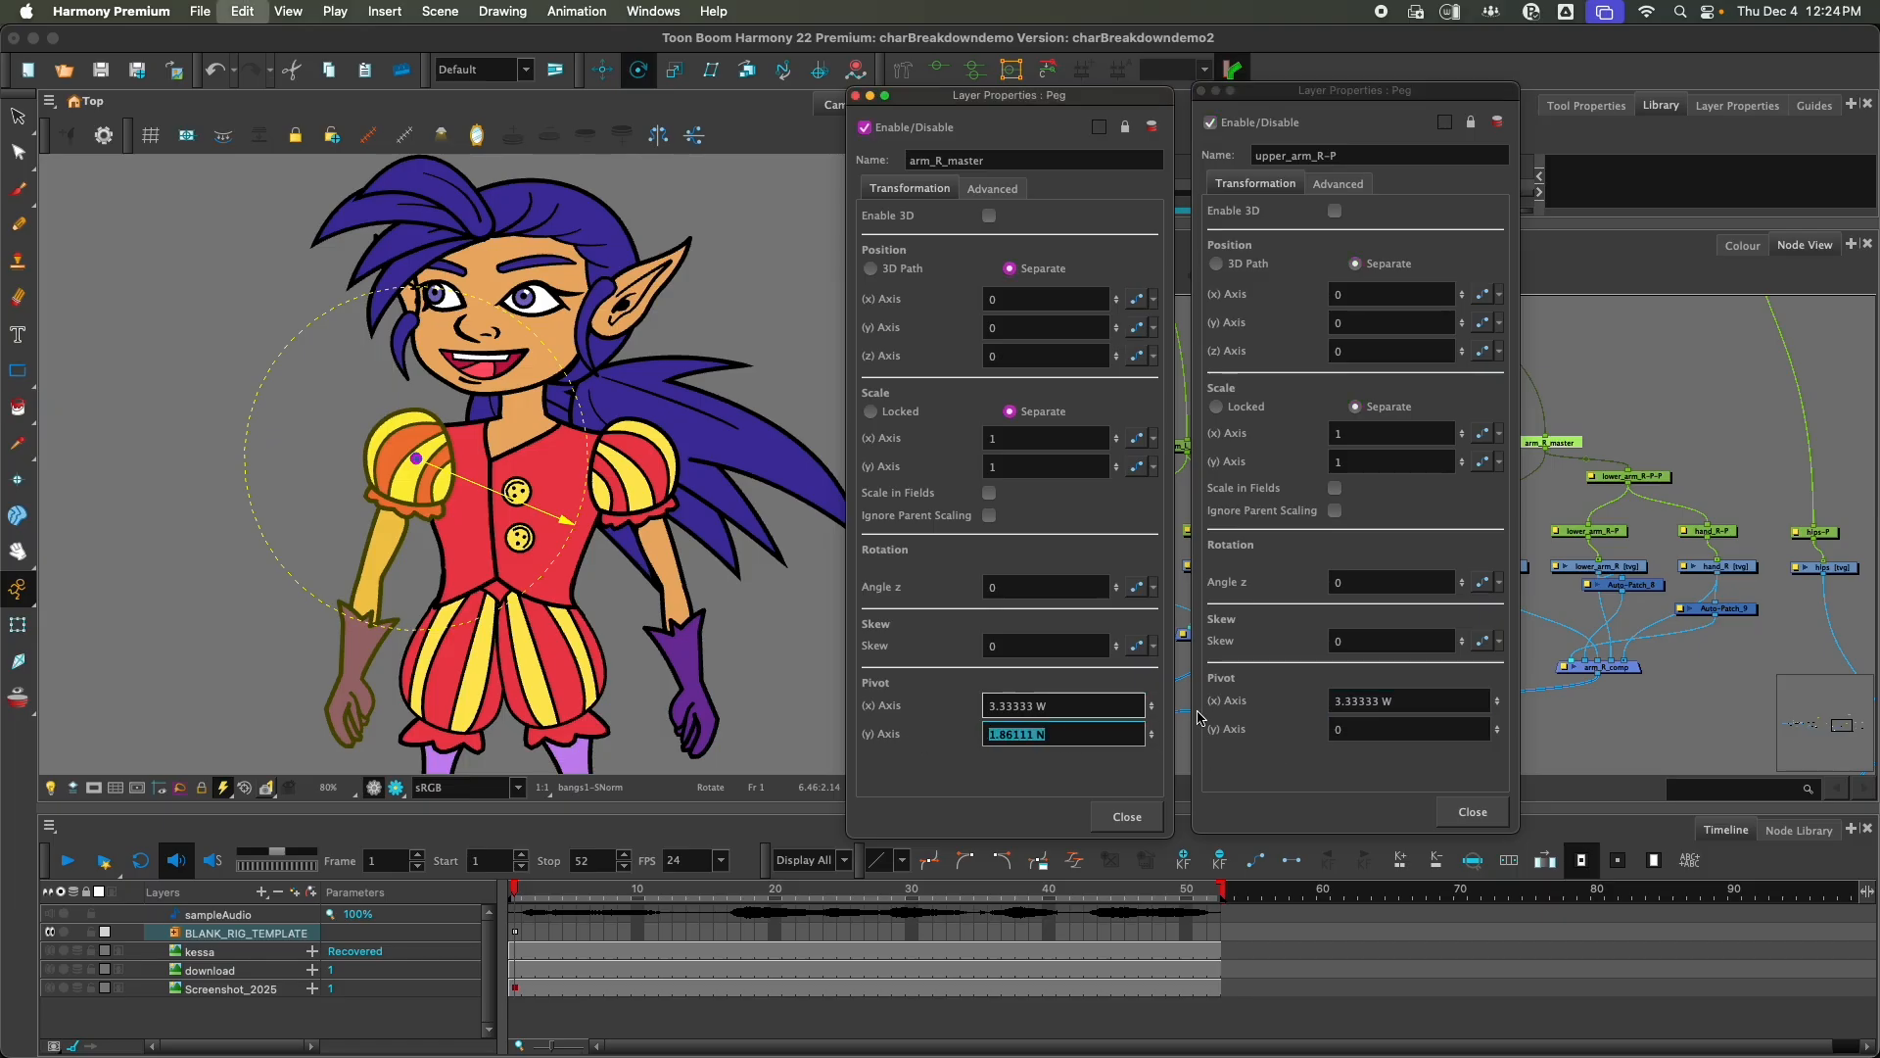
click(1408, 729)
key(super+v)
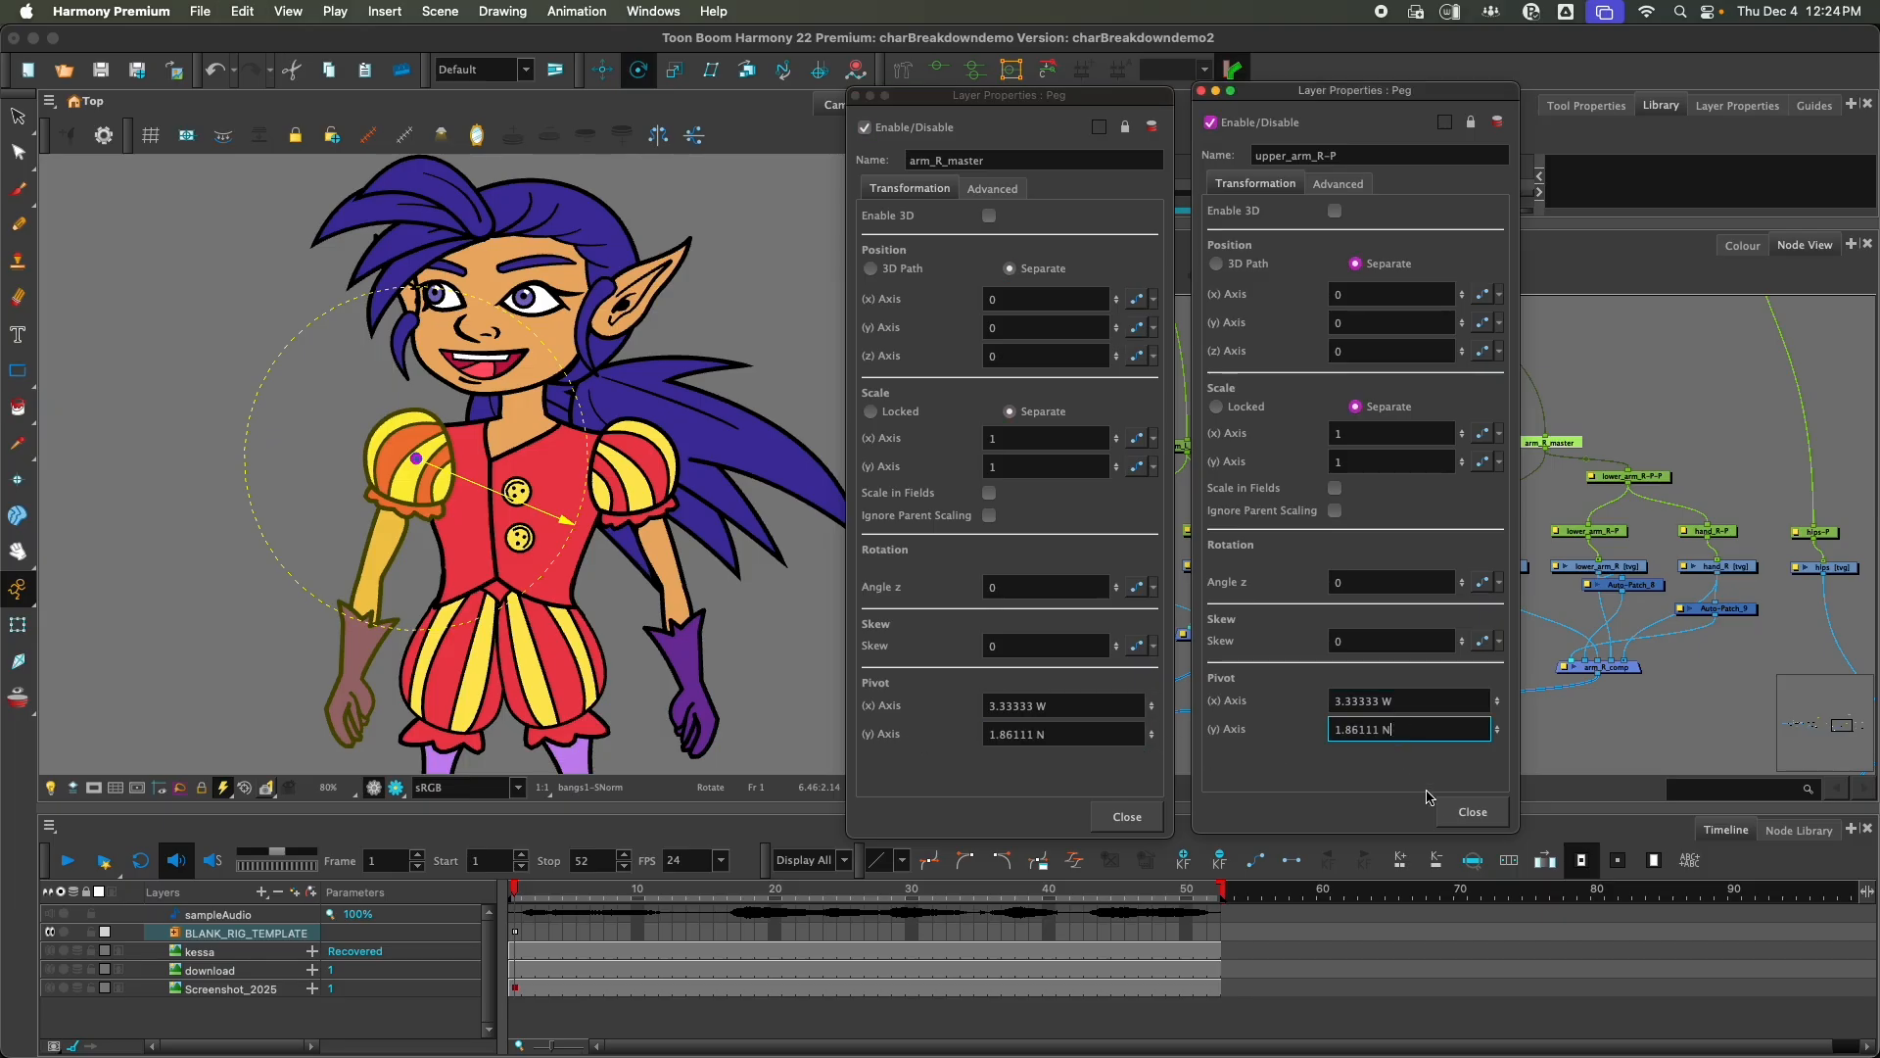
click(1472, 811)
click(1127, 816)
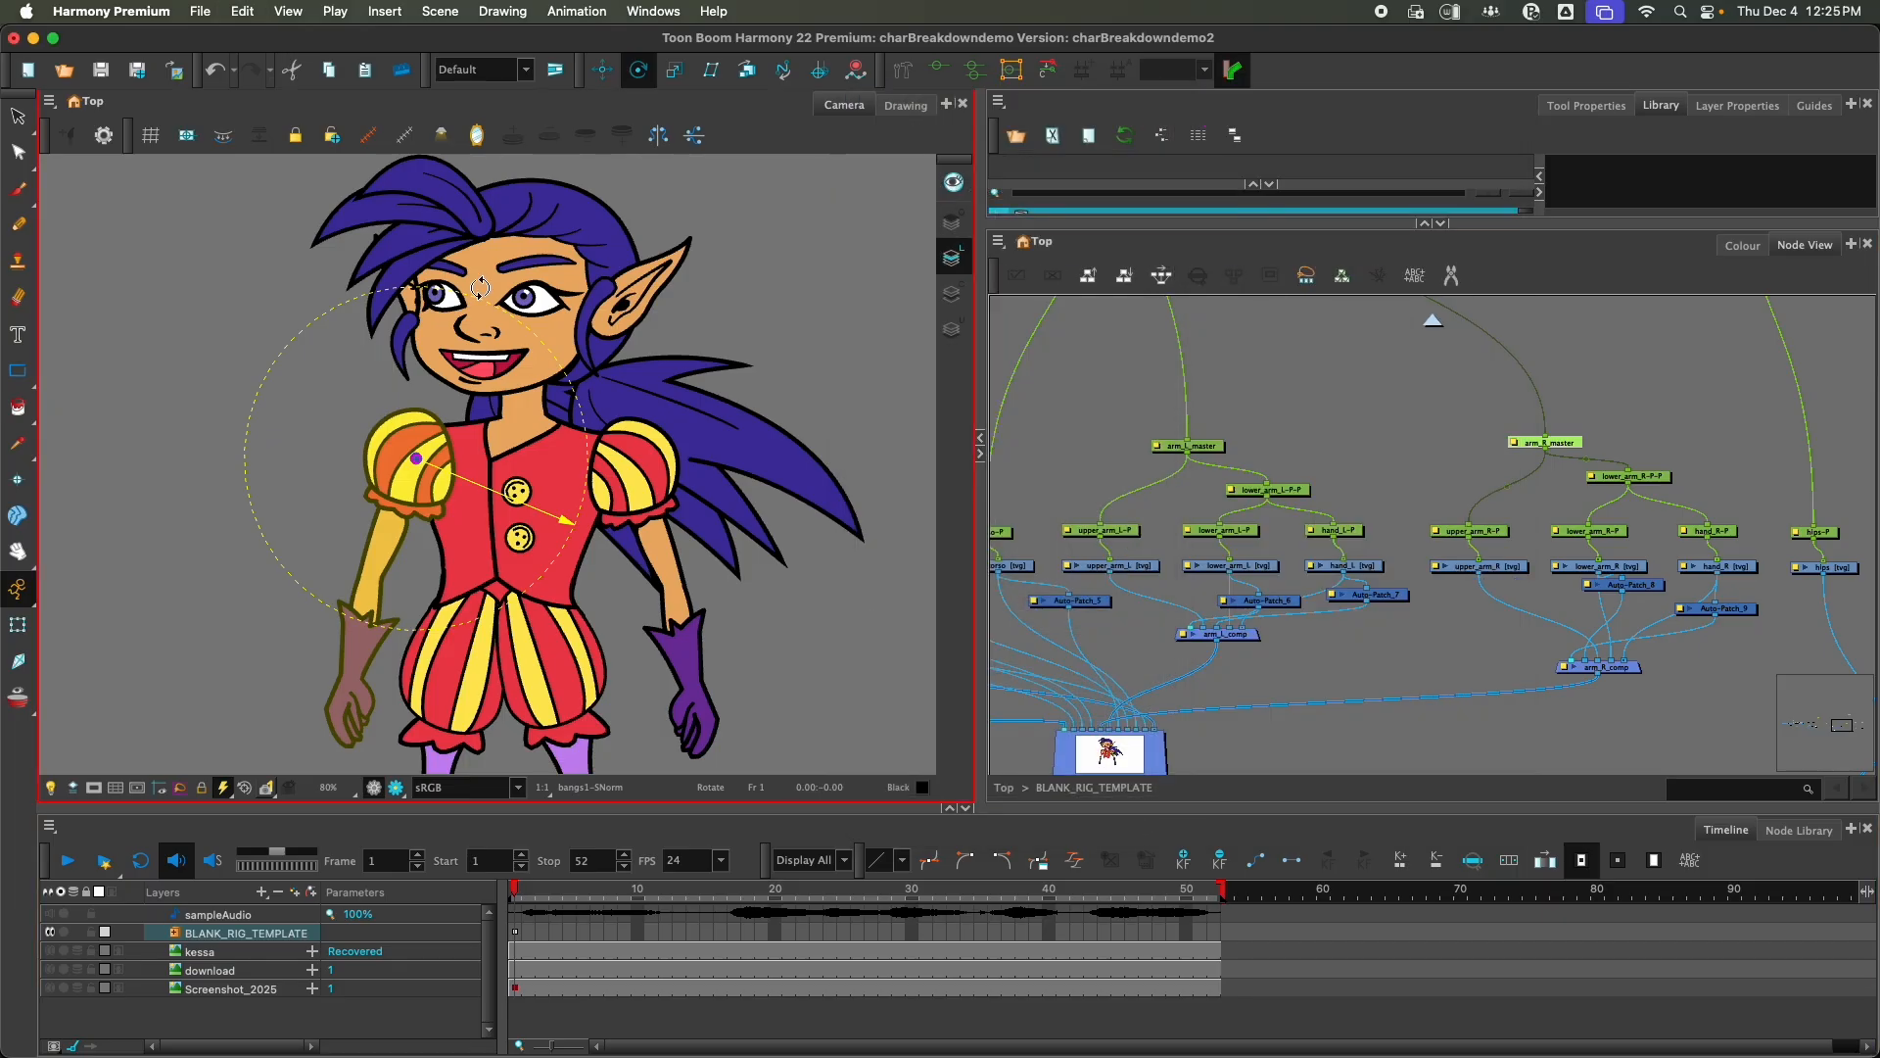
drag(517, 315, 658, 222)
click(635, 14)
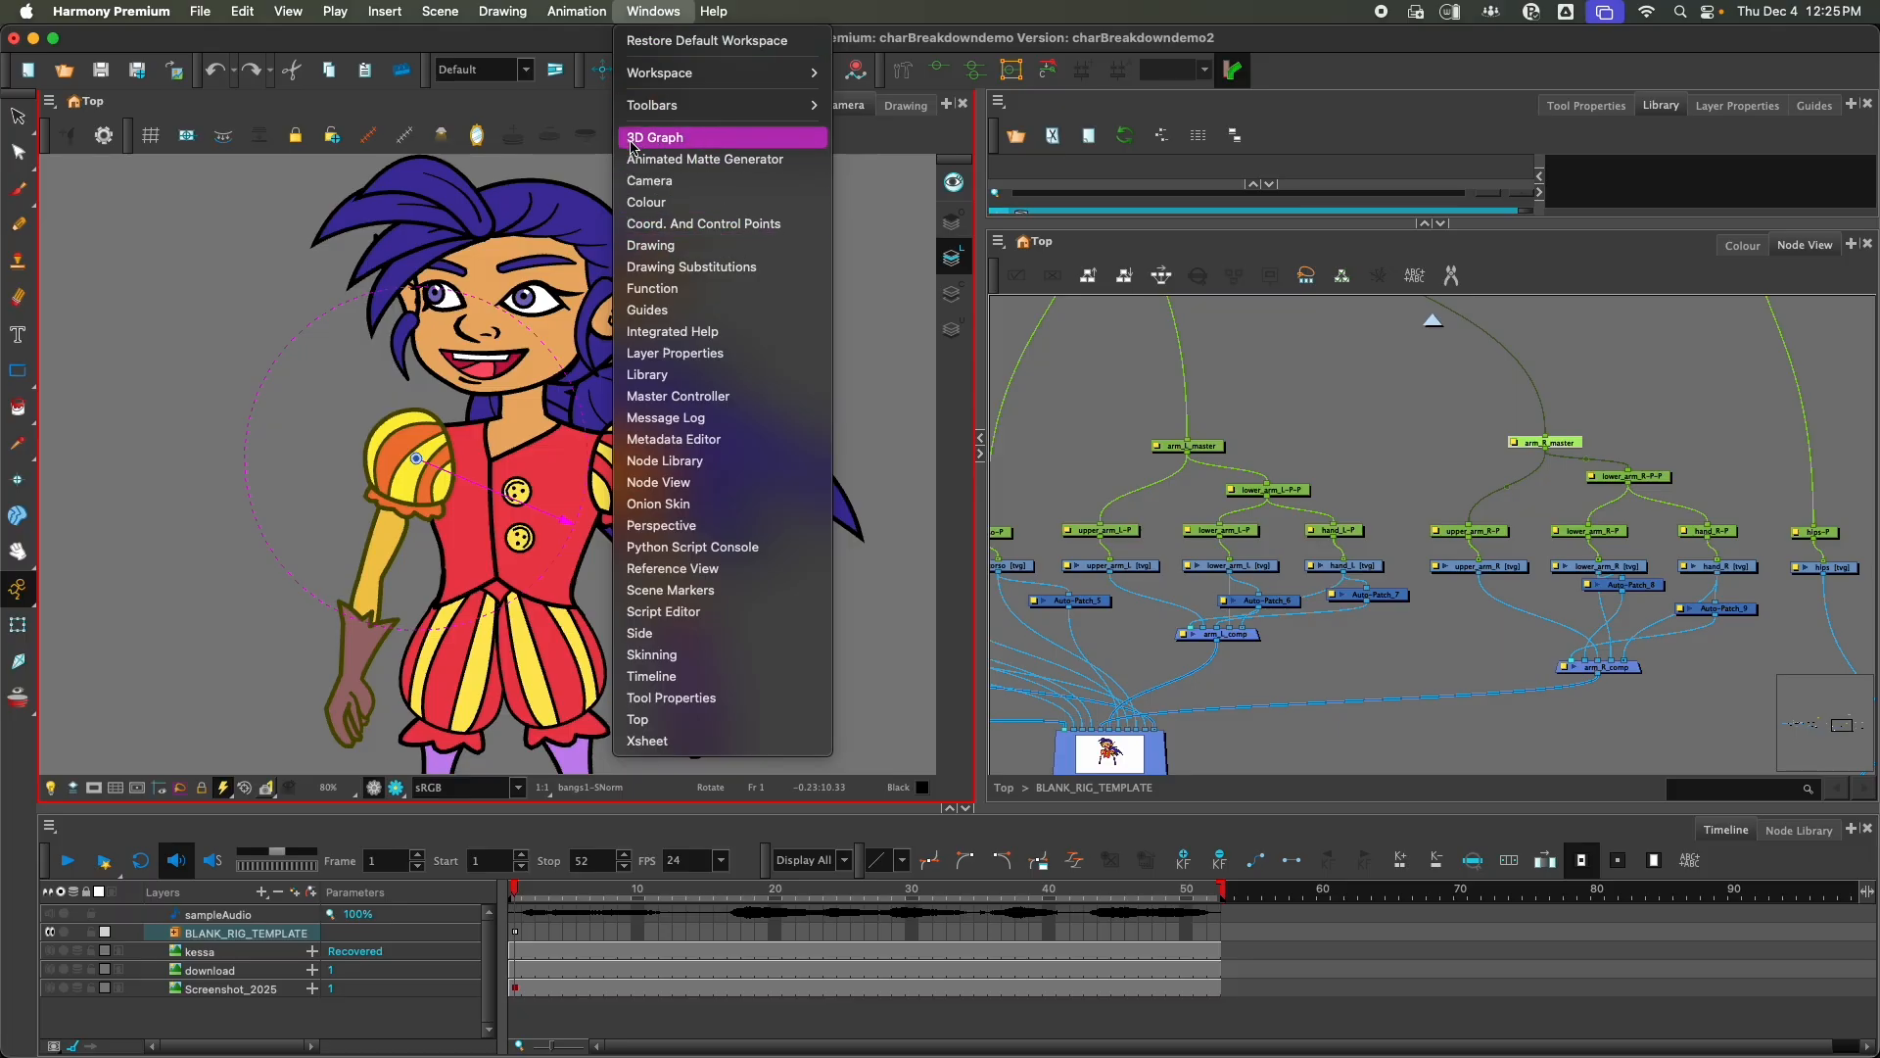
mouse_move(672, 110)
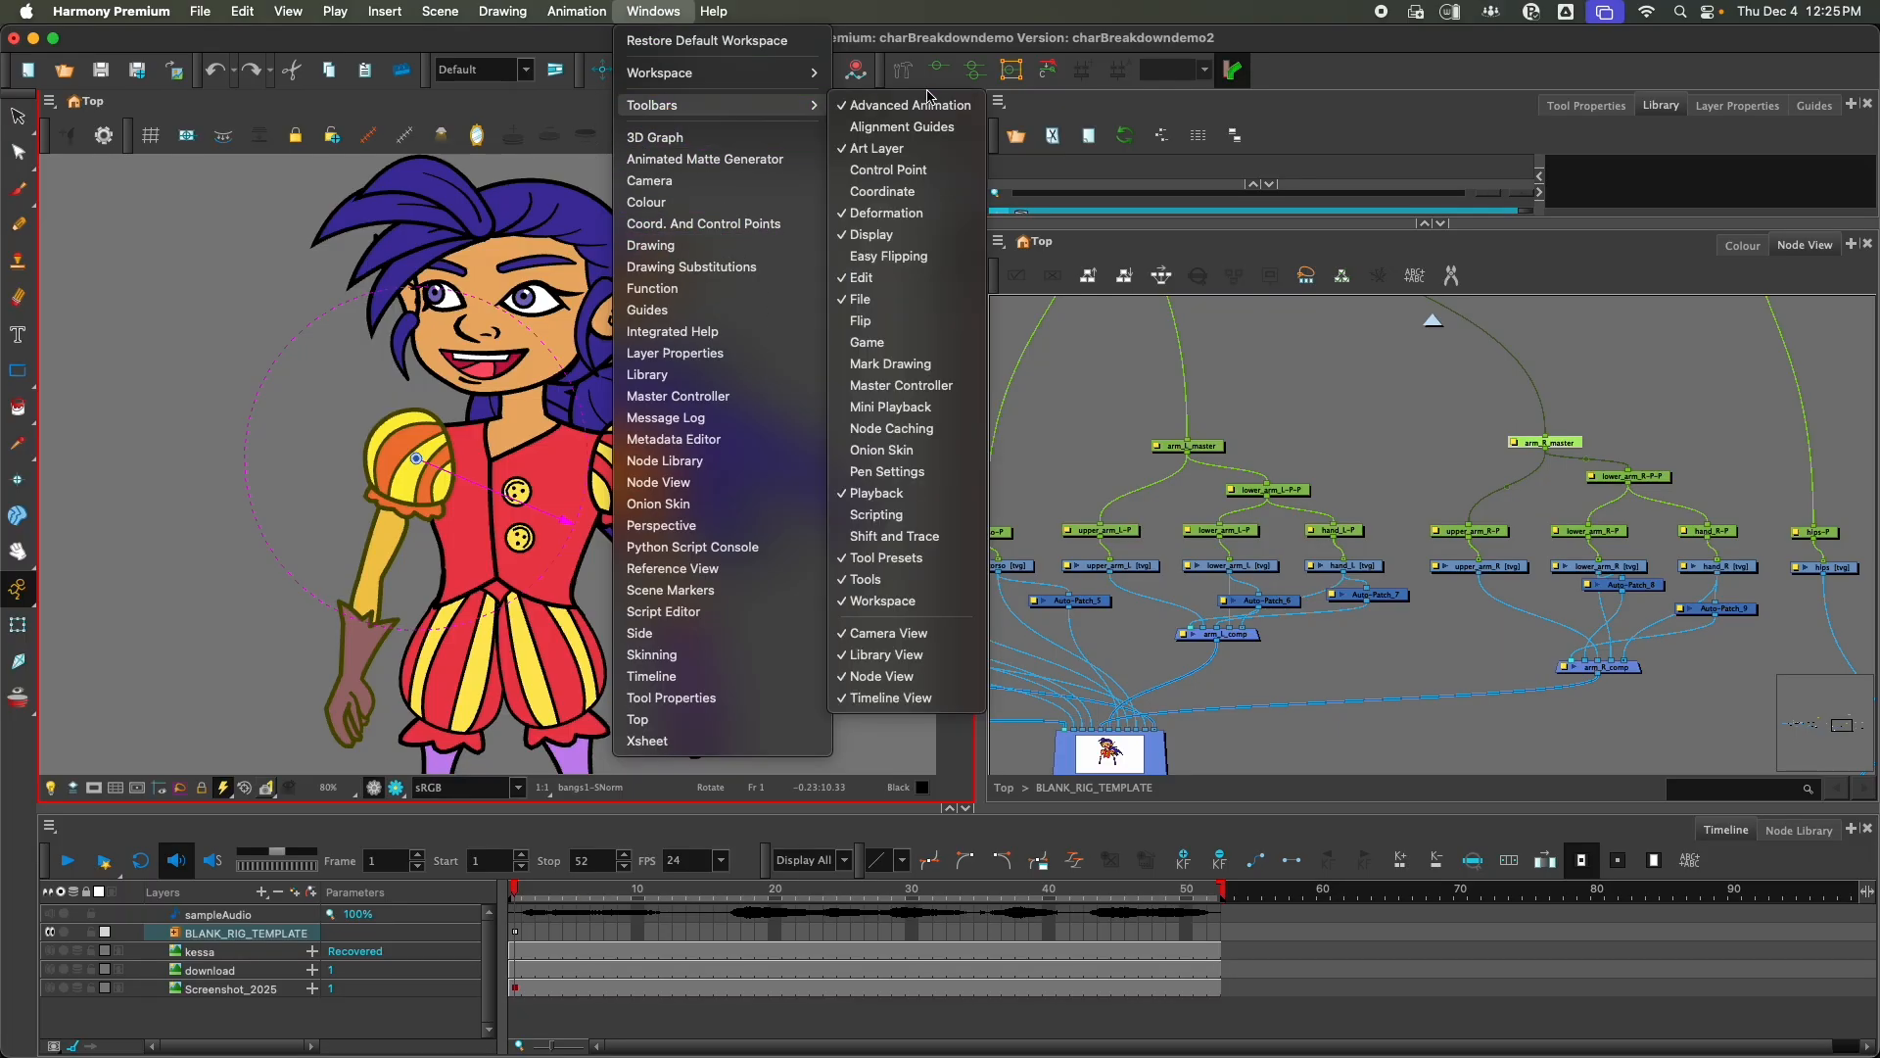
click(651, 7)
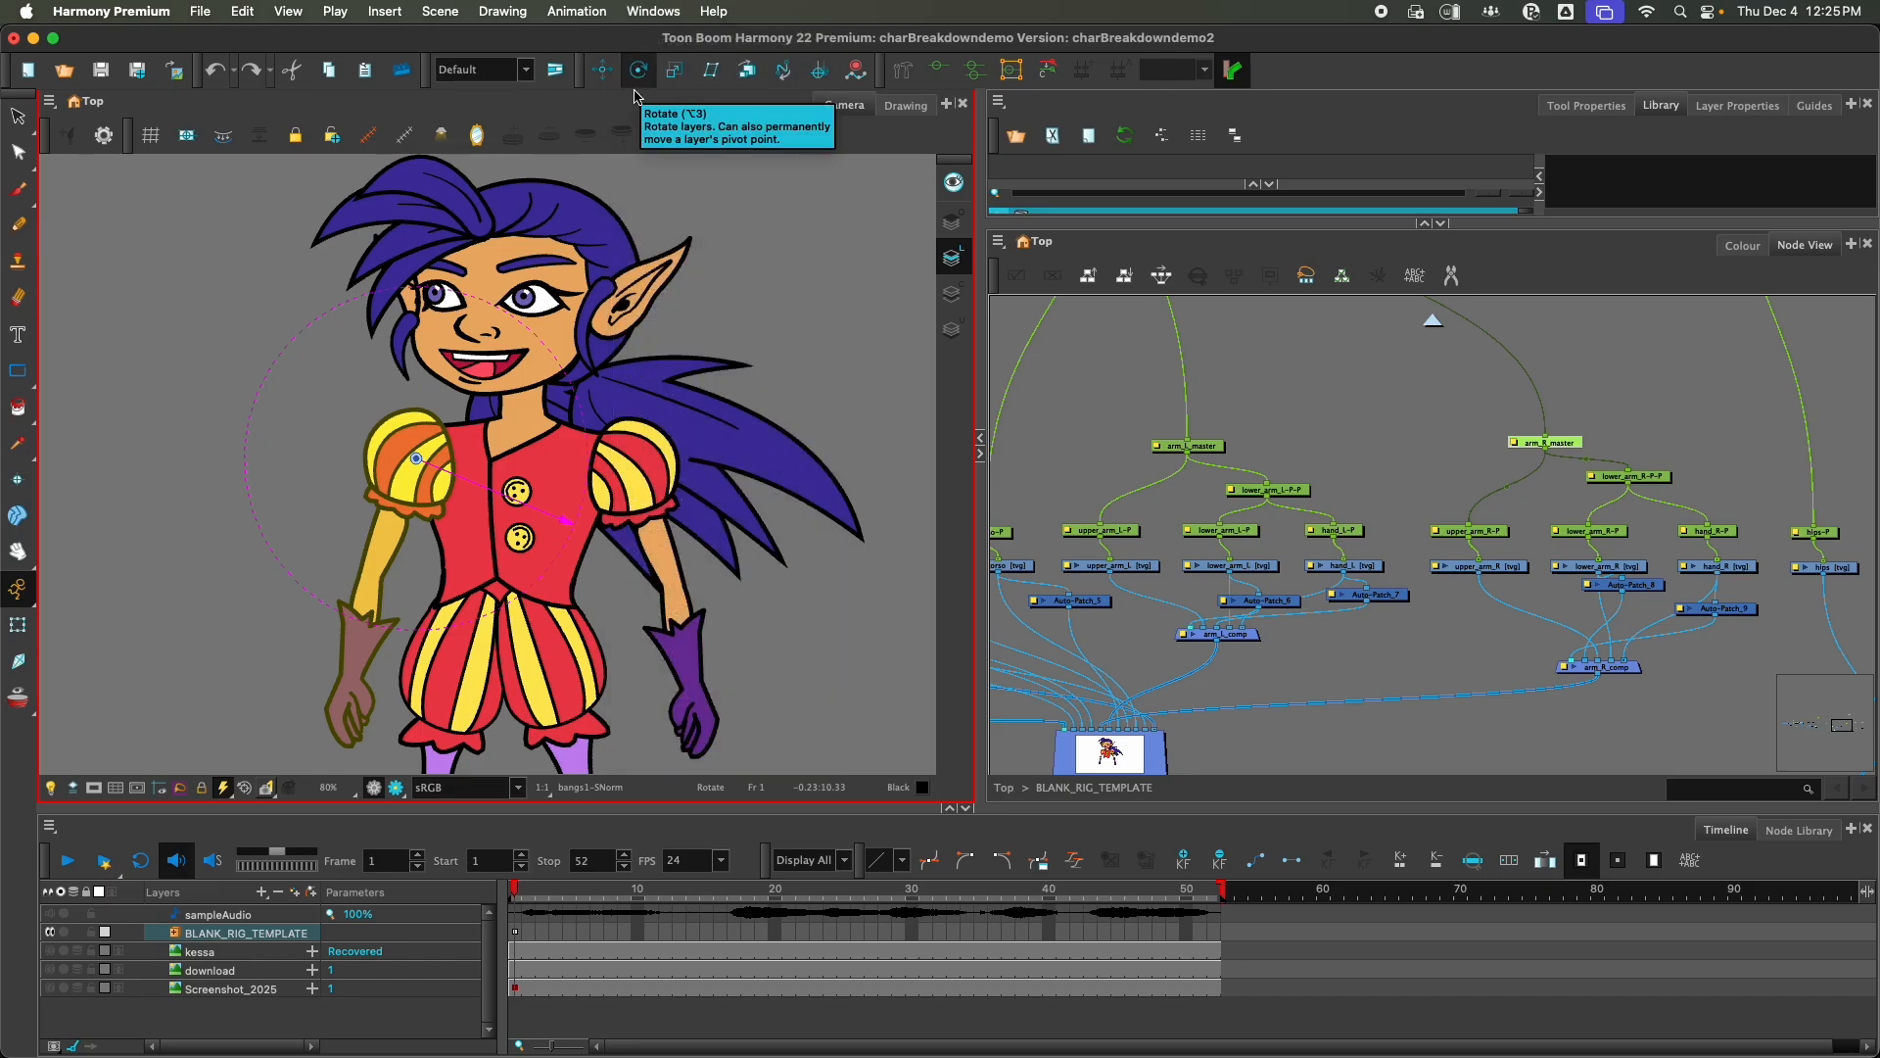
click(1120, 421)
click(1217, 451)
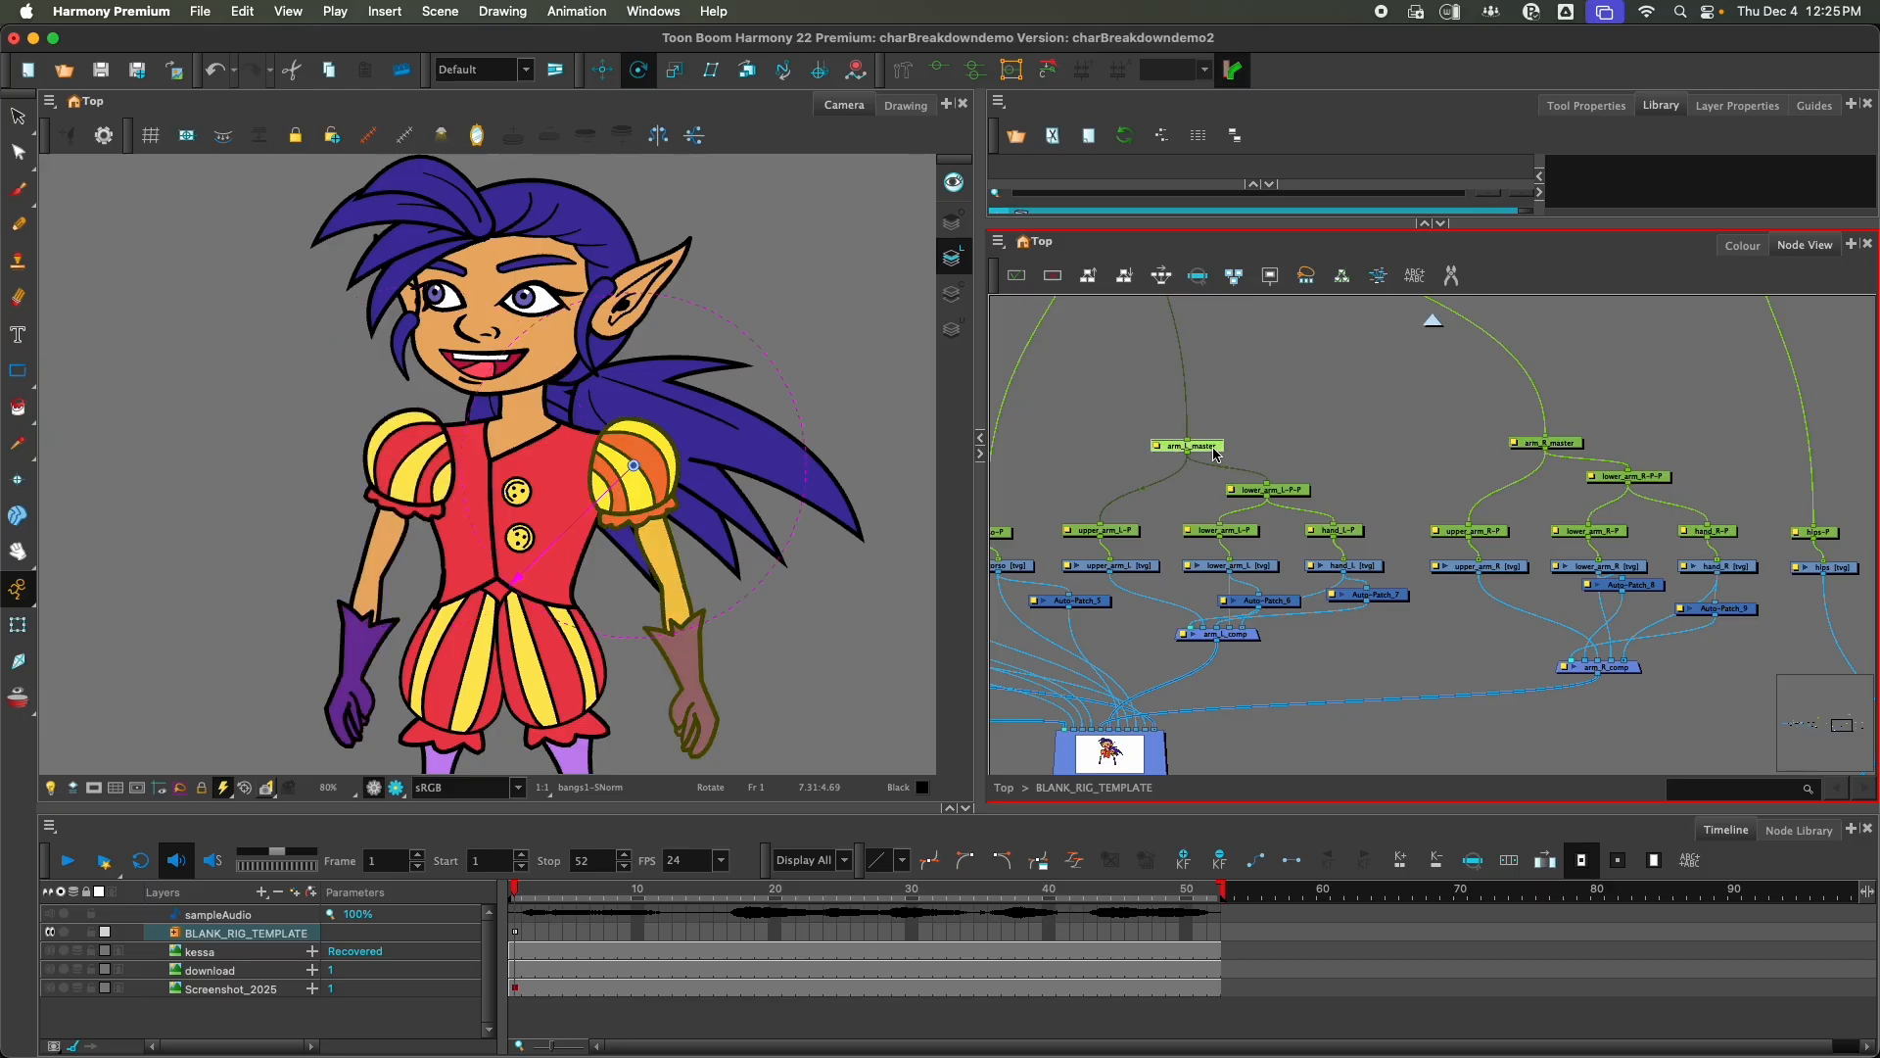
scroll(1095, 475, left, 10)
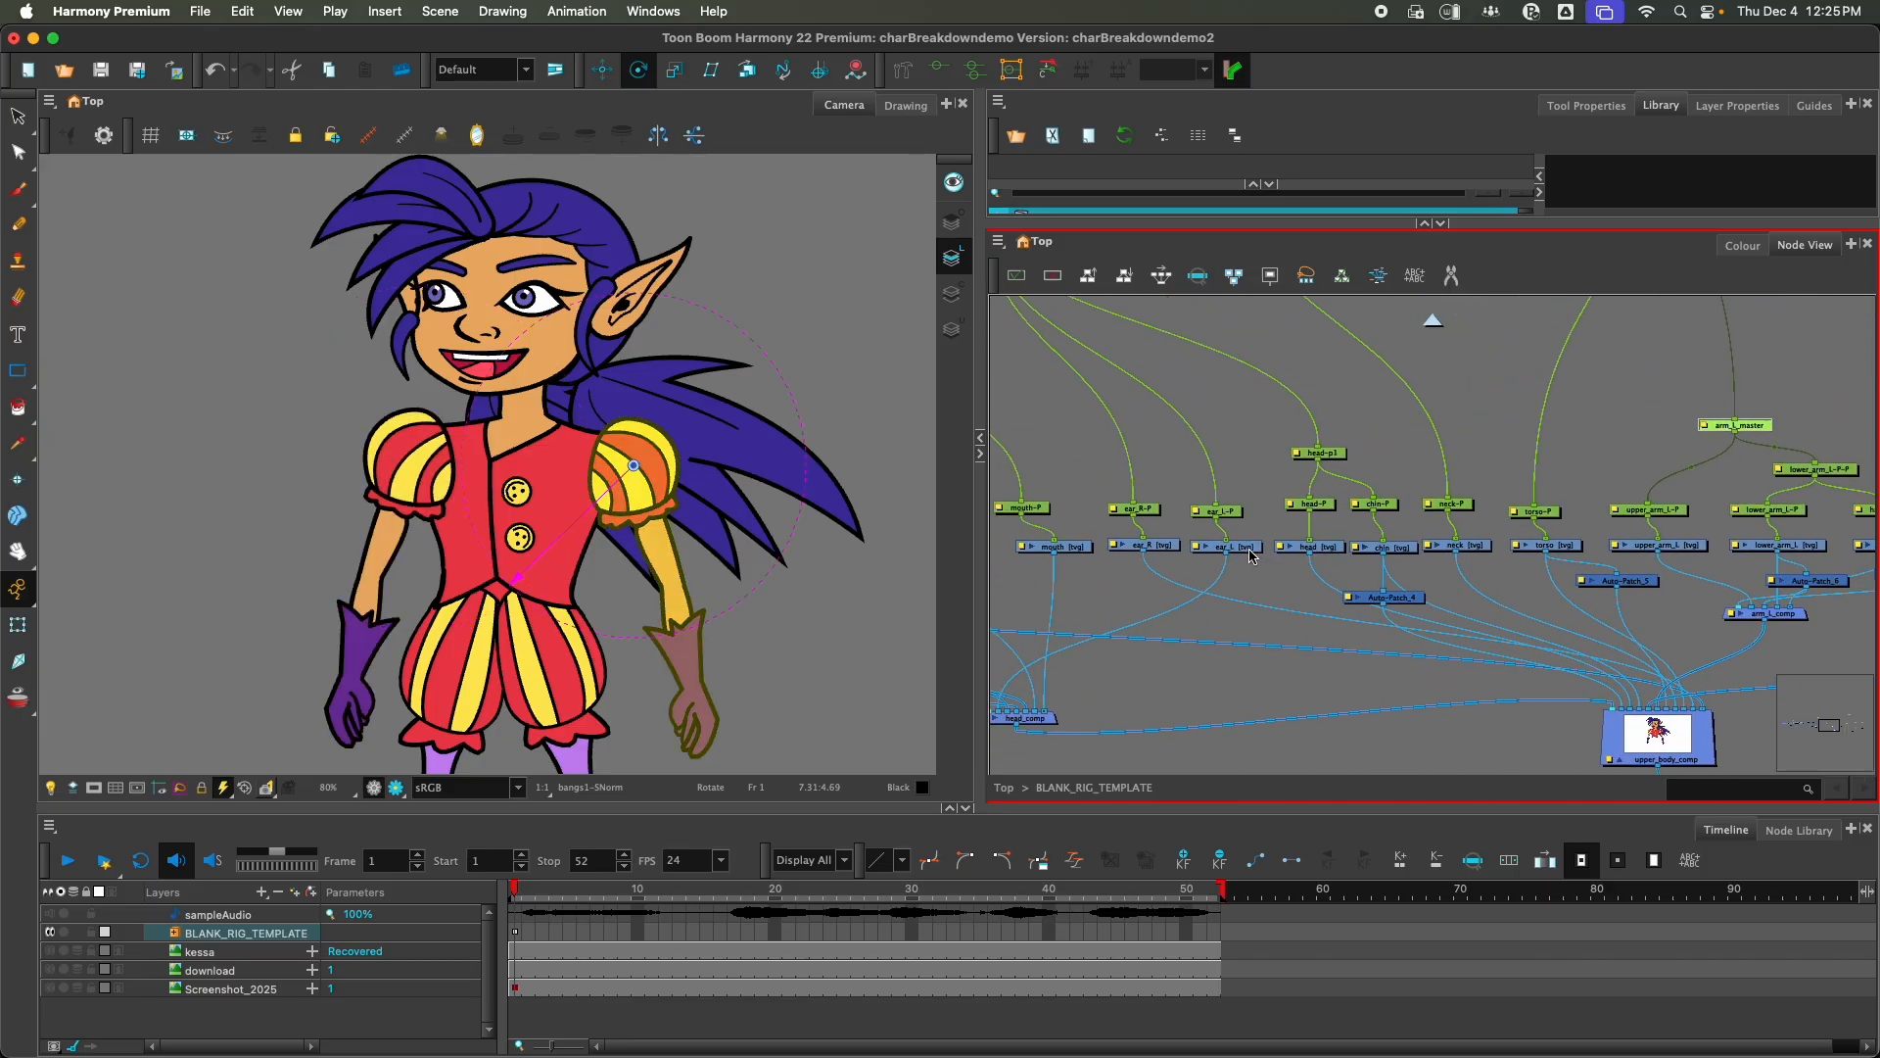
scroll(1456, 460, right, 13)
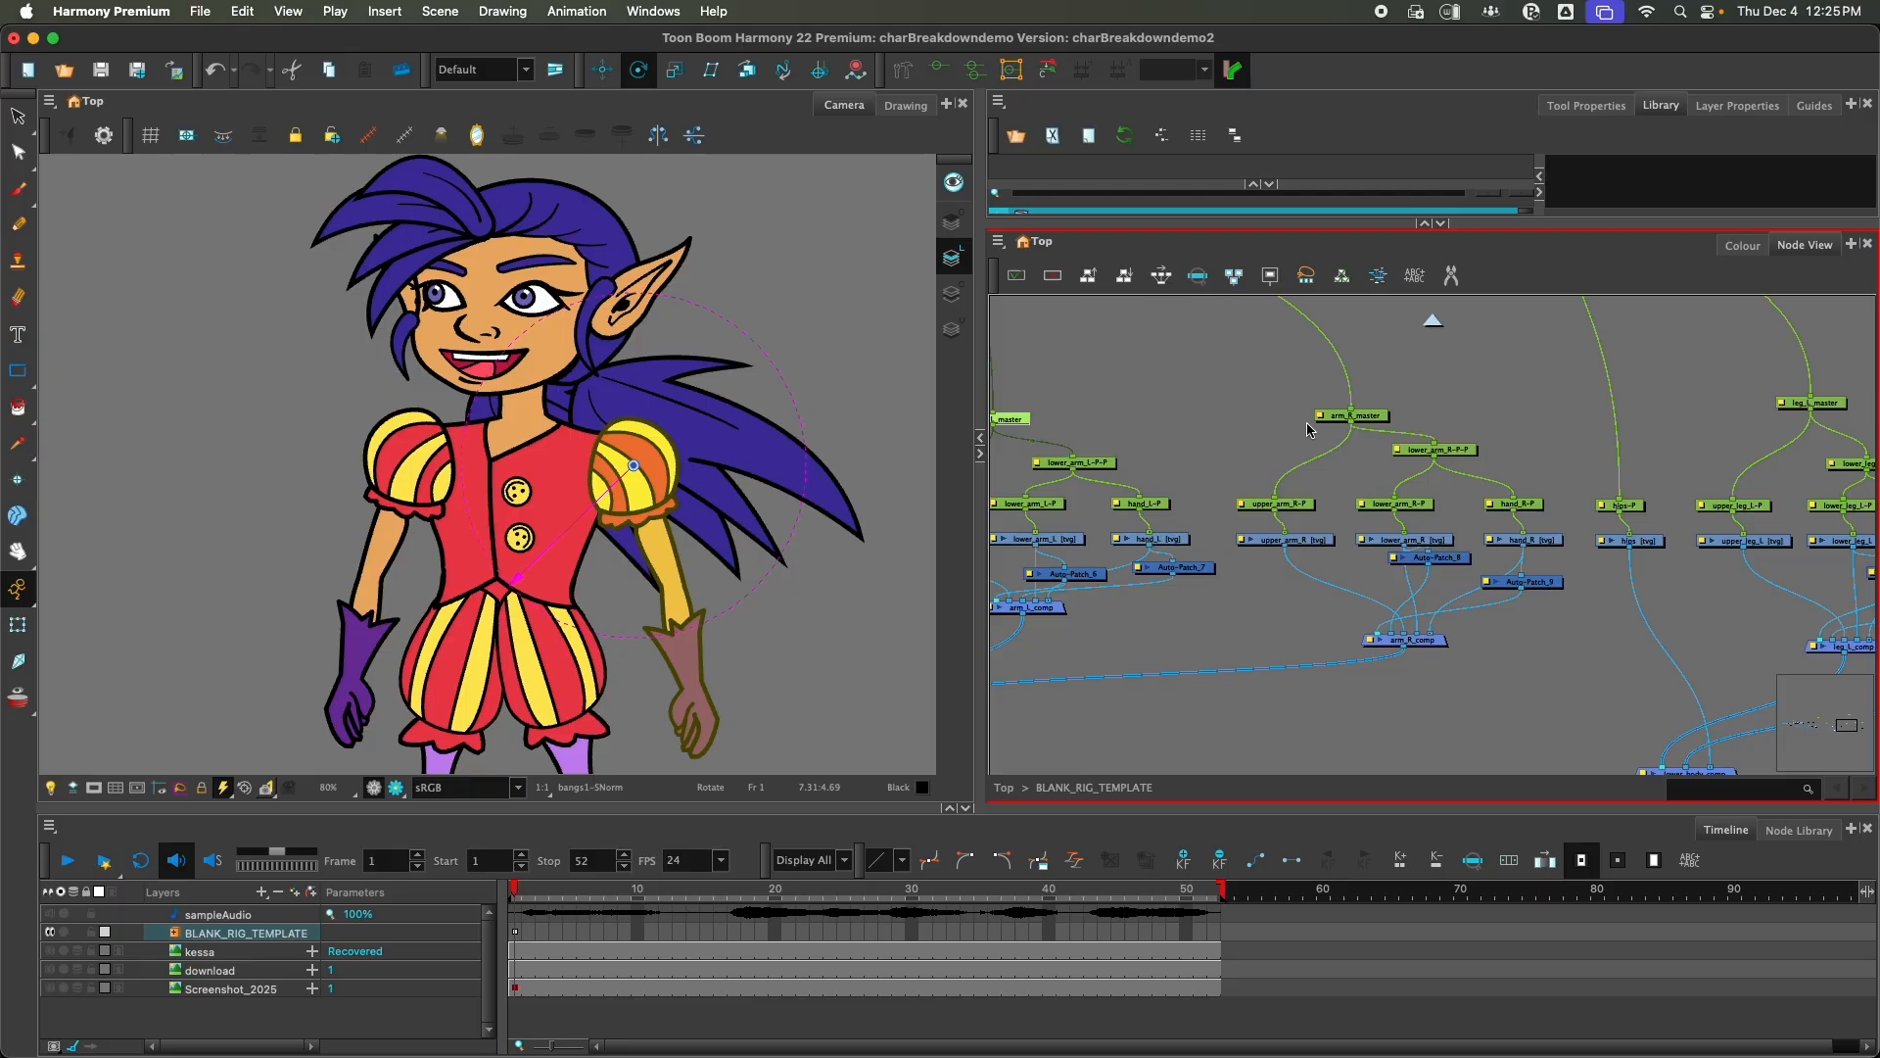
Step: Place the lower_arm_R-P peg's pivot in the rounded elbow joint and the hand_R-P peg's pivot at the wrist
click(1517, 507)
click(1416, 506)
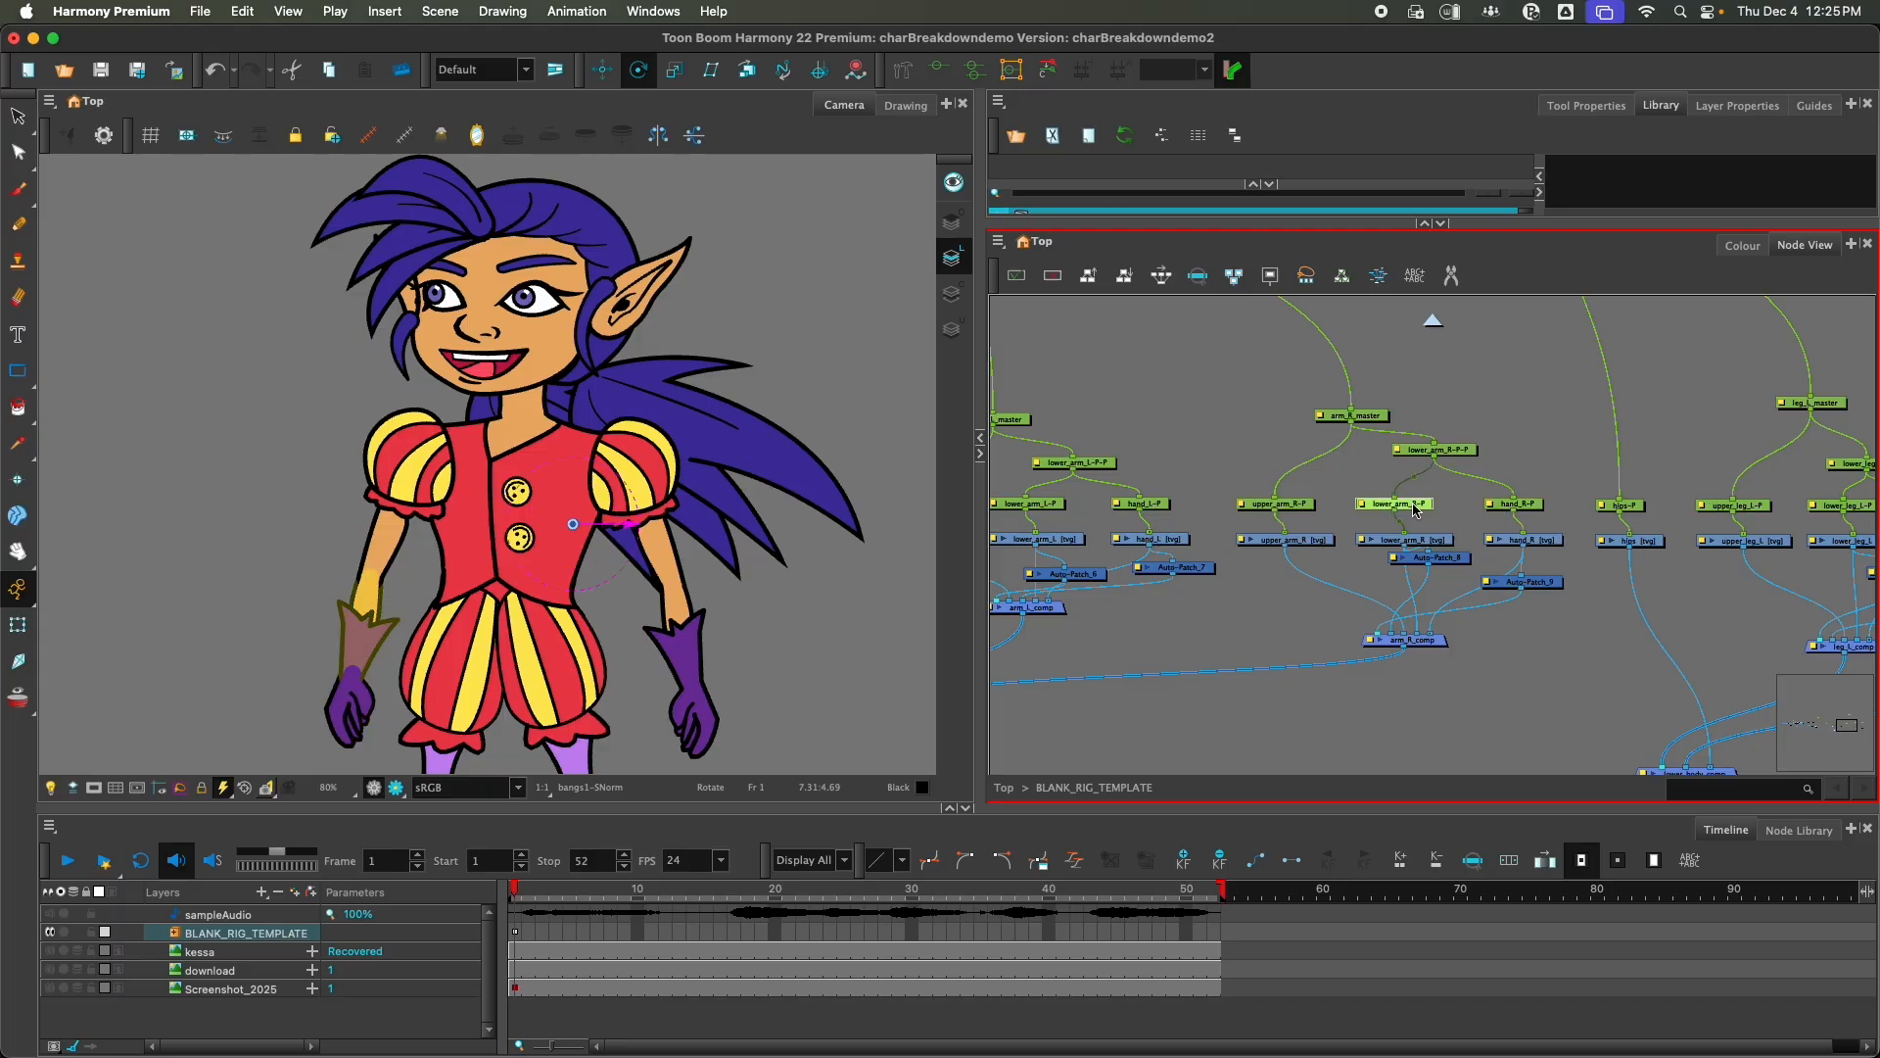
click(1450, 452)
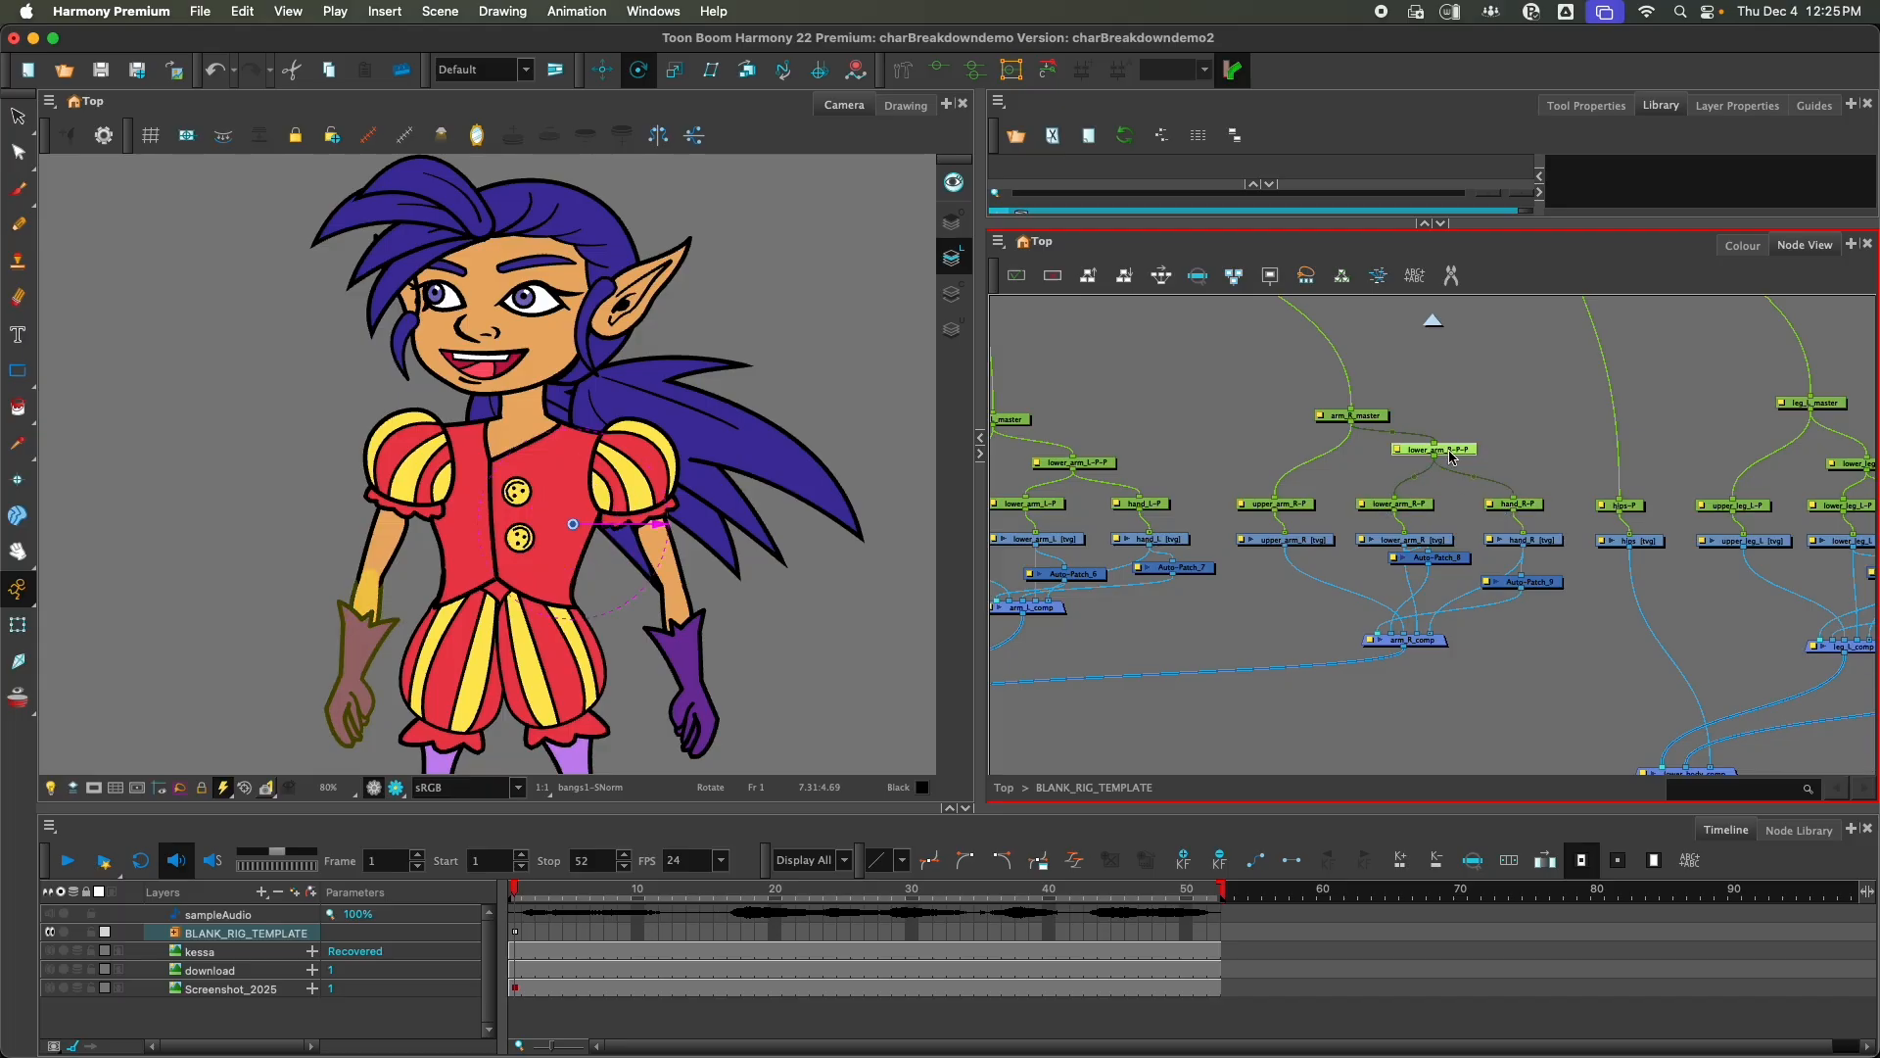
click(1419, 510)
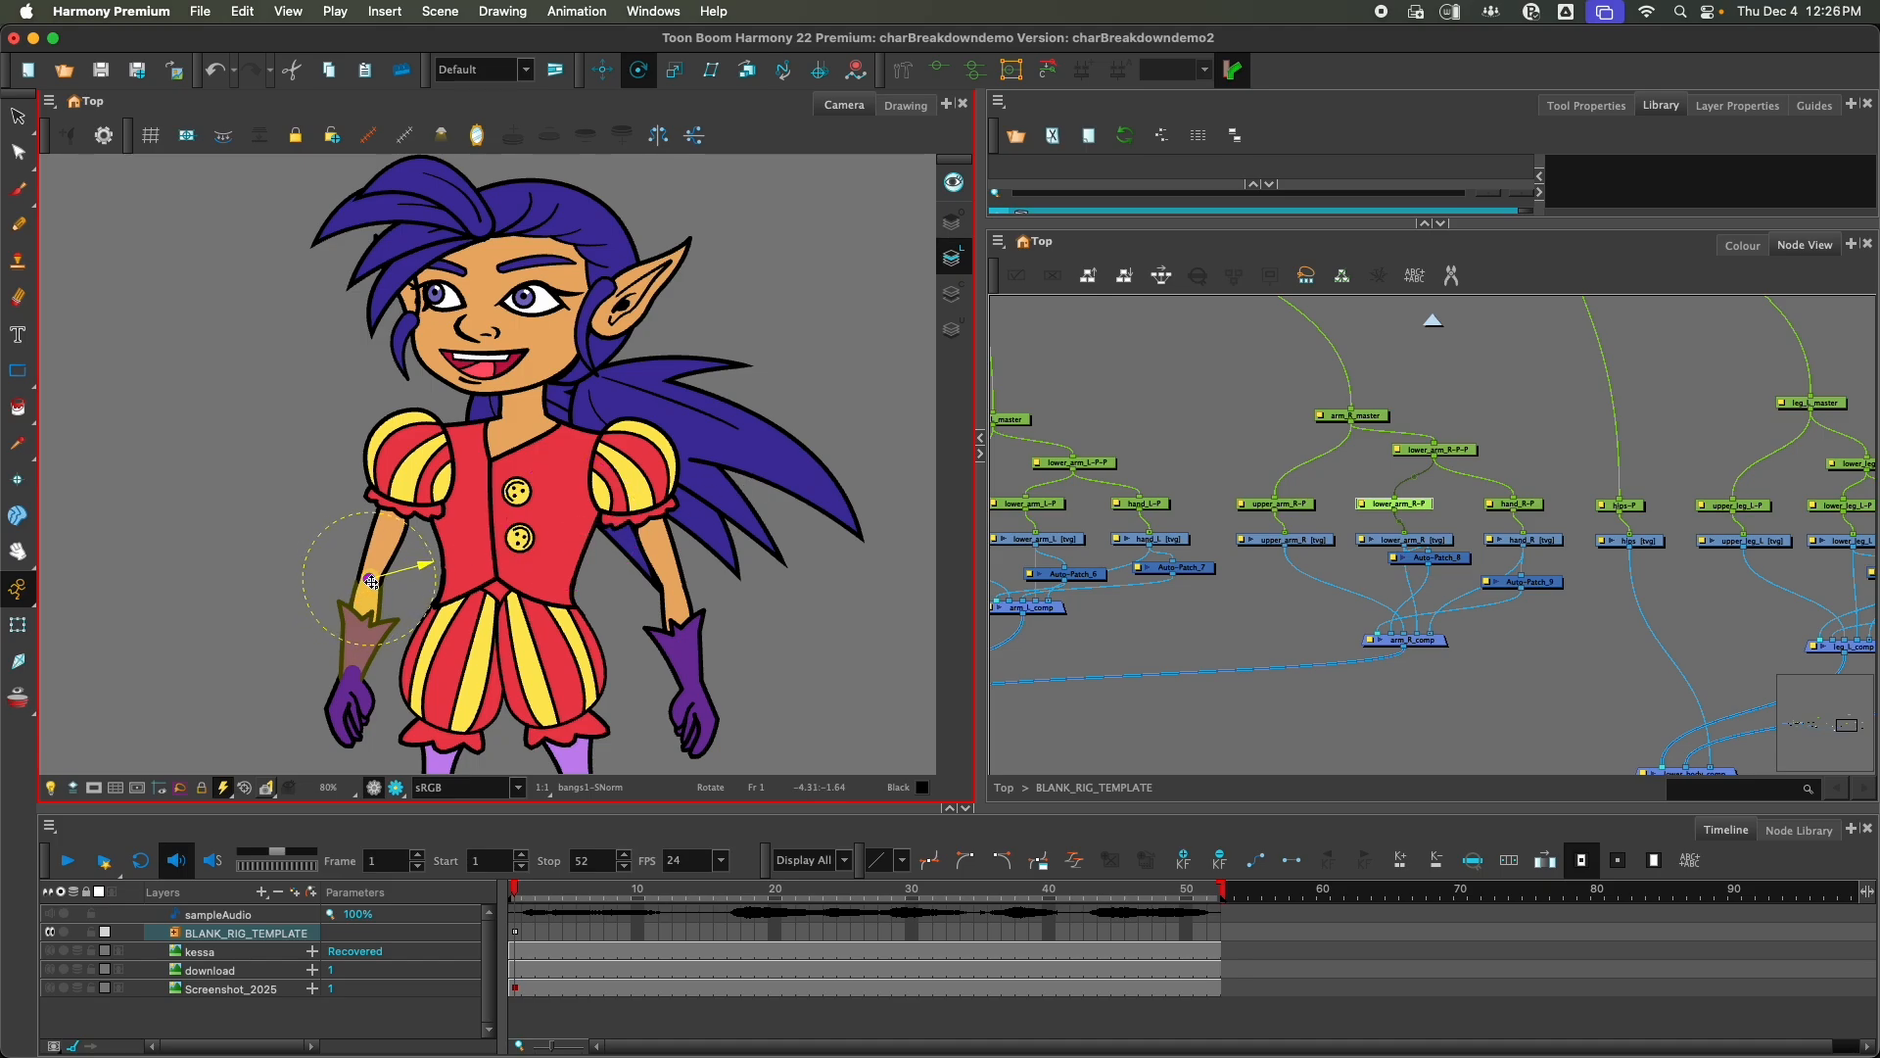
scroll(372, 582, up, 10)
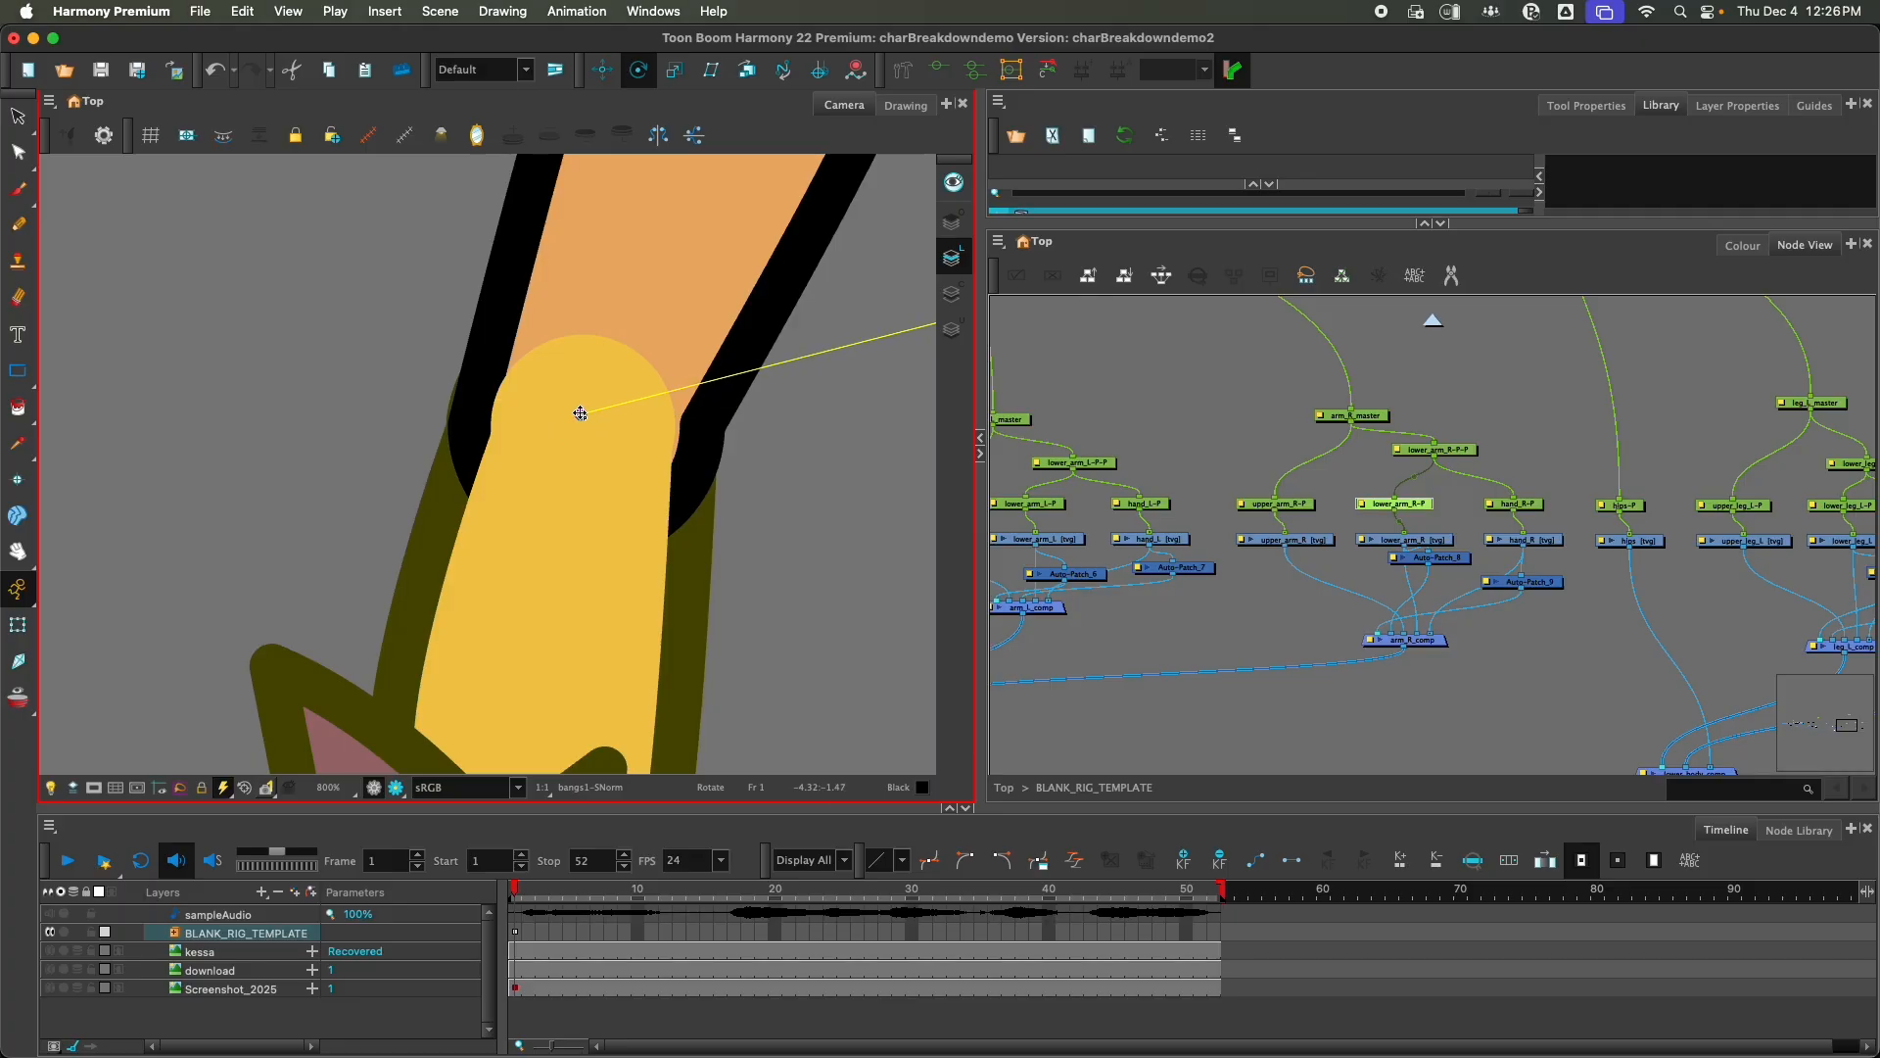
scroll(582, 416, down, 8)
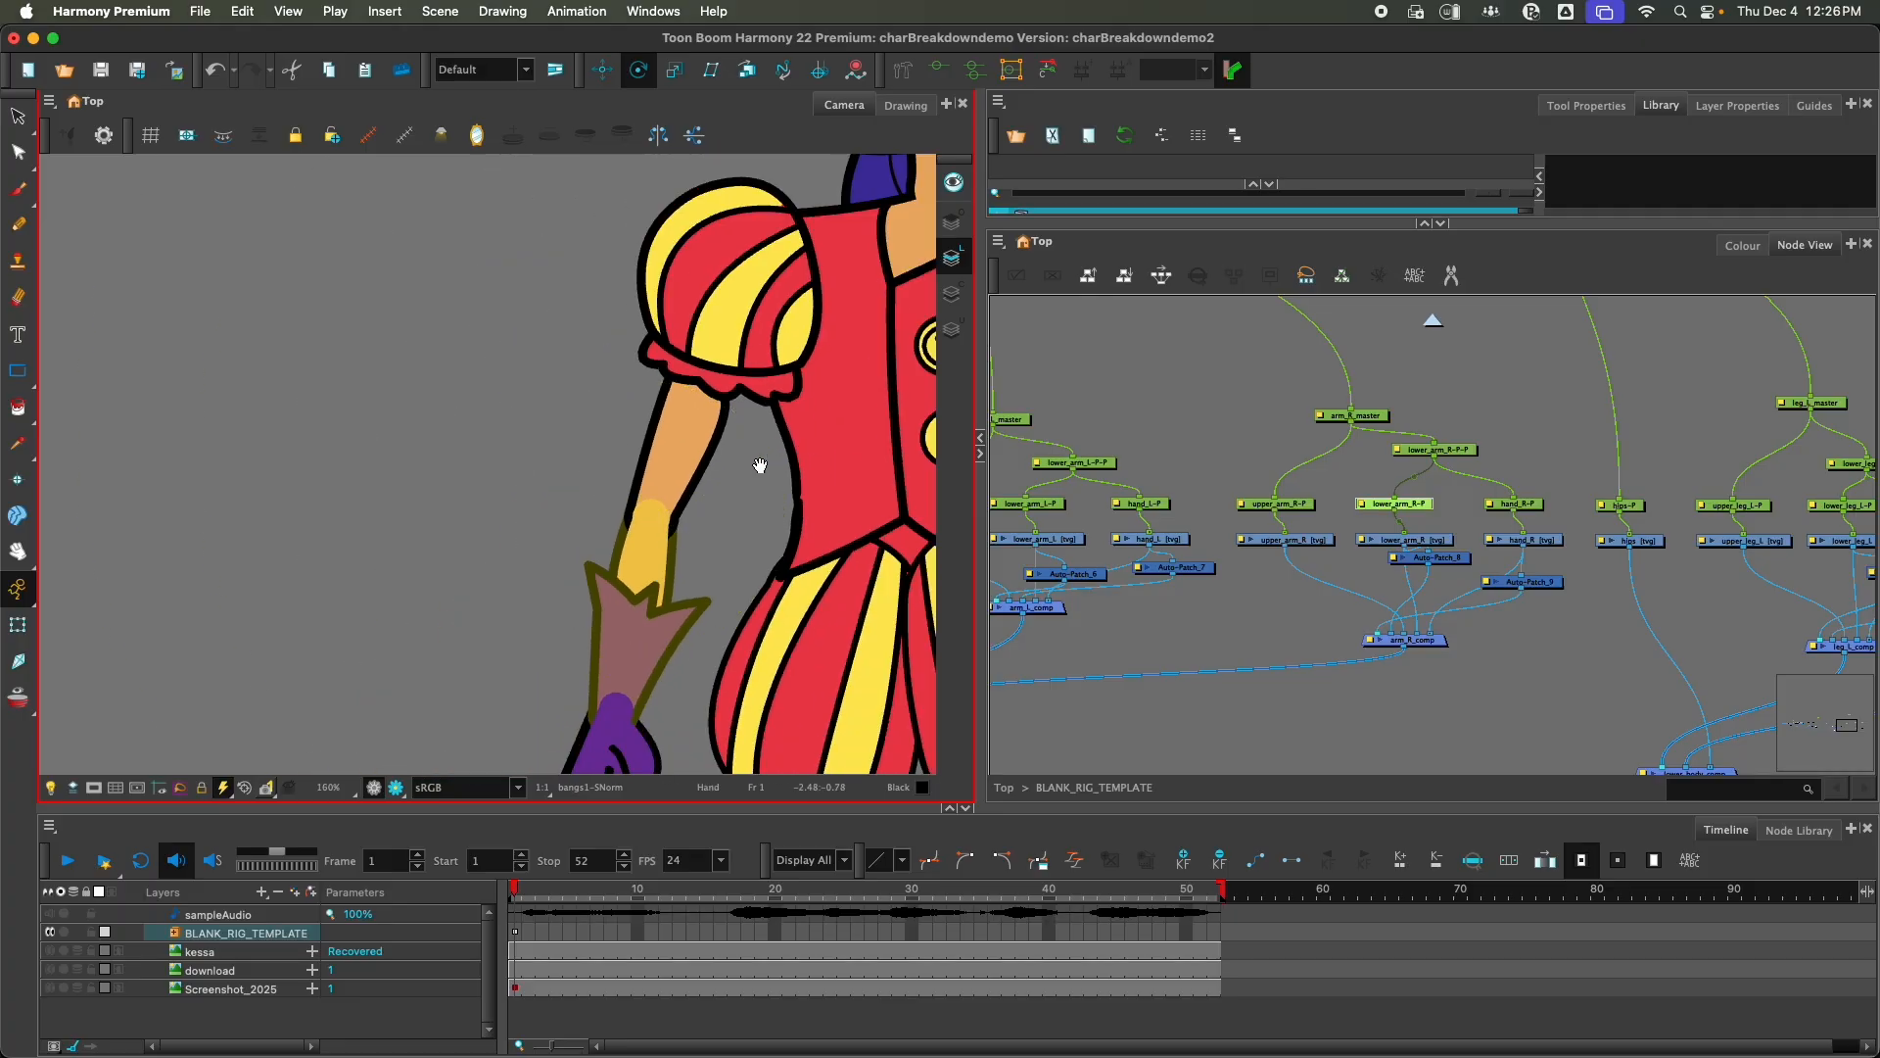
scroll(509, 453, down, 4)
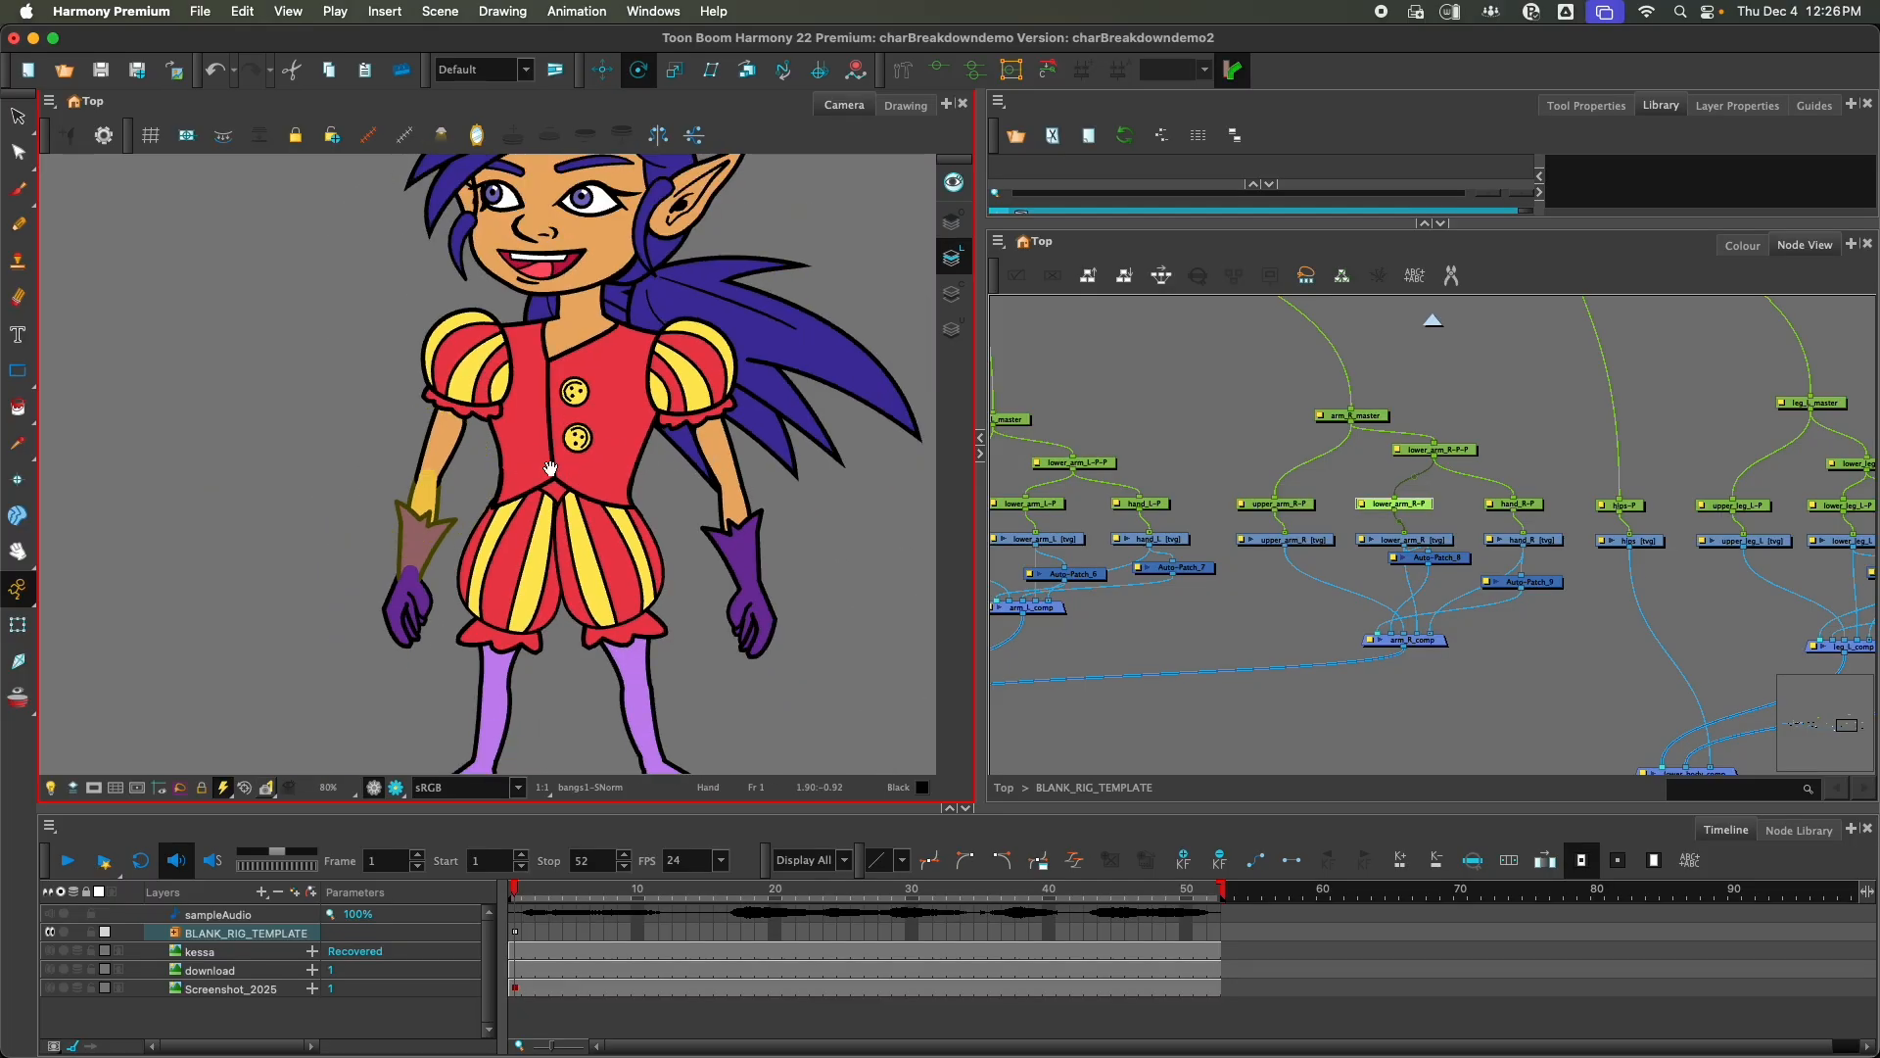
drag(551, 468, 595, 533)
scroll(710, 548, up, 1)
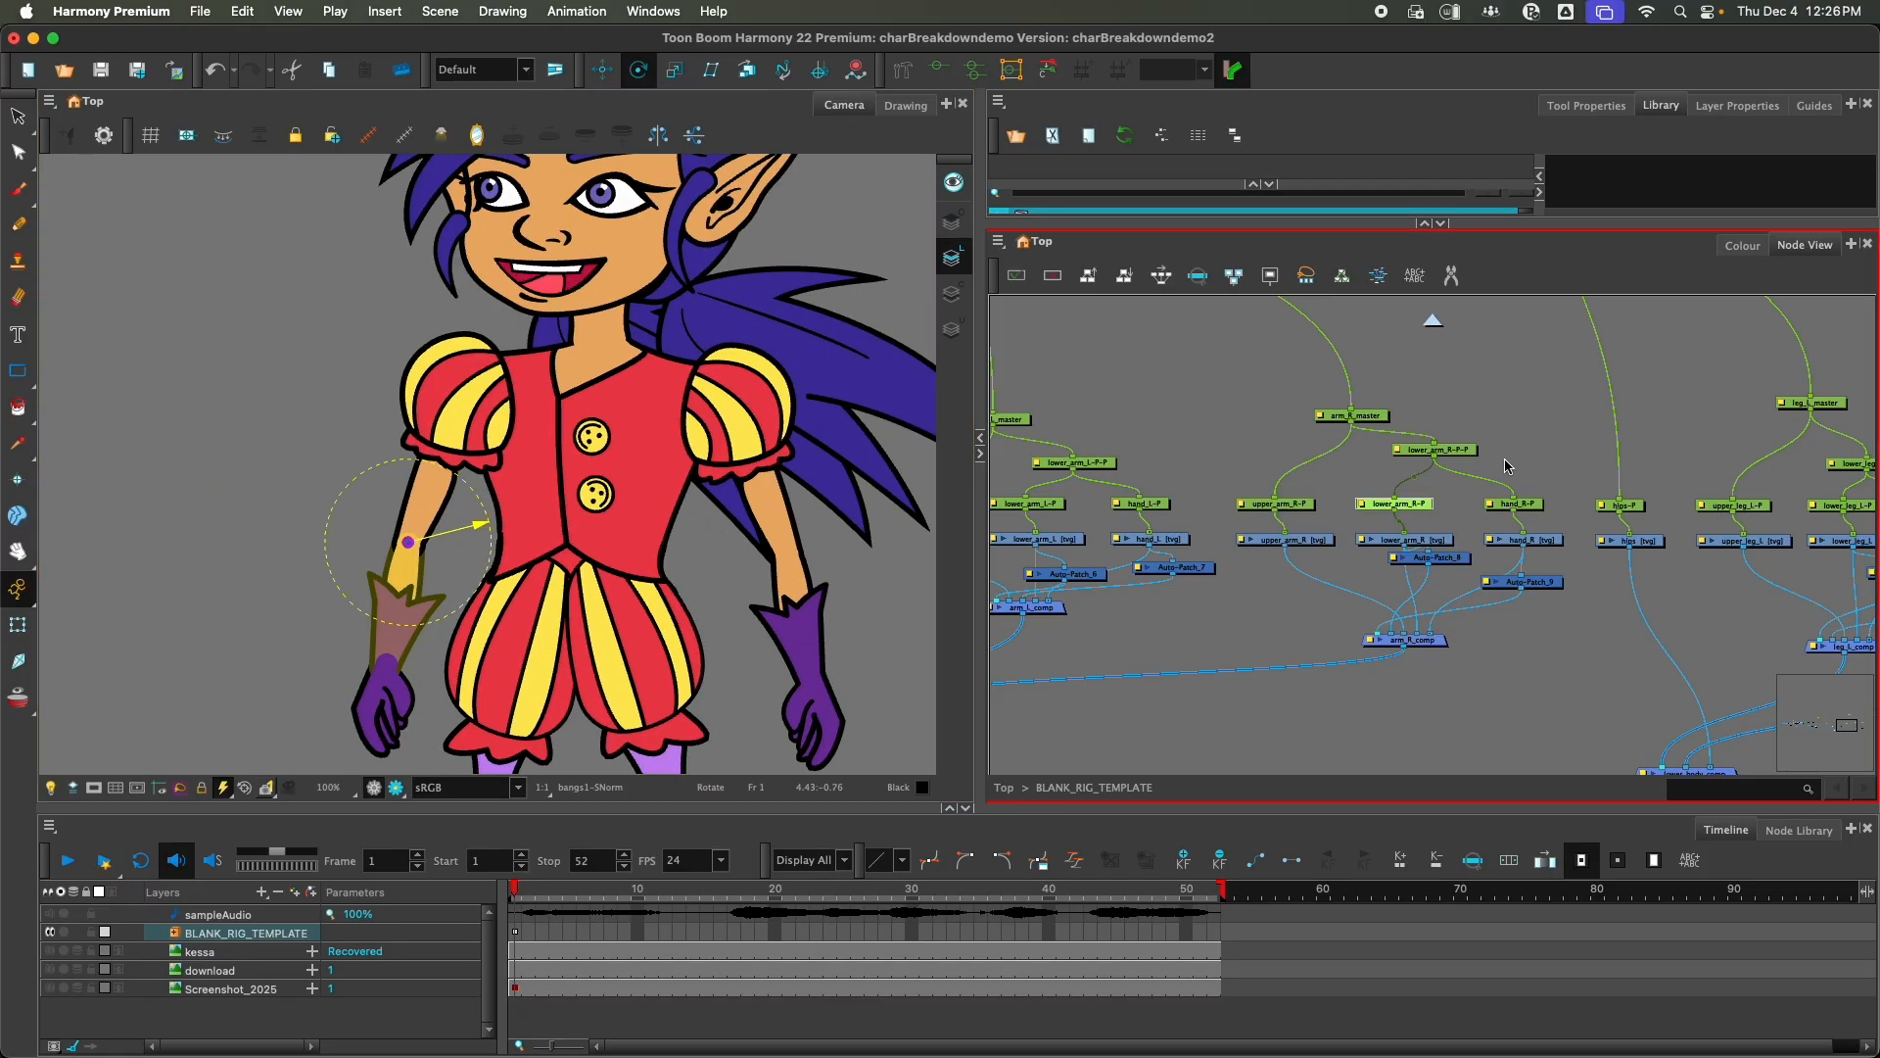
click(1518, 507)
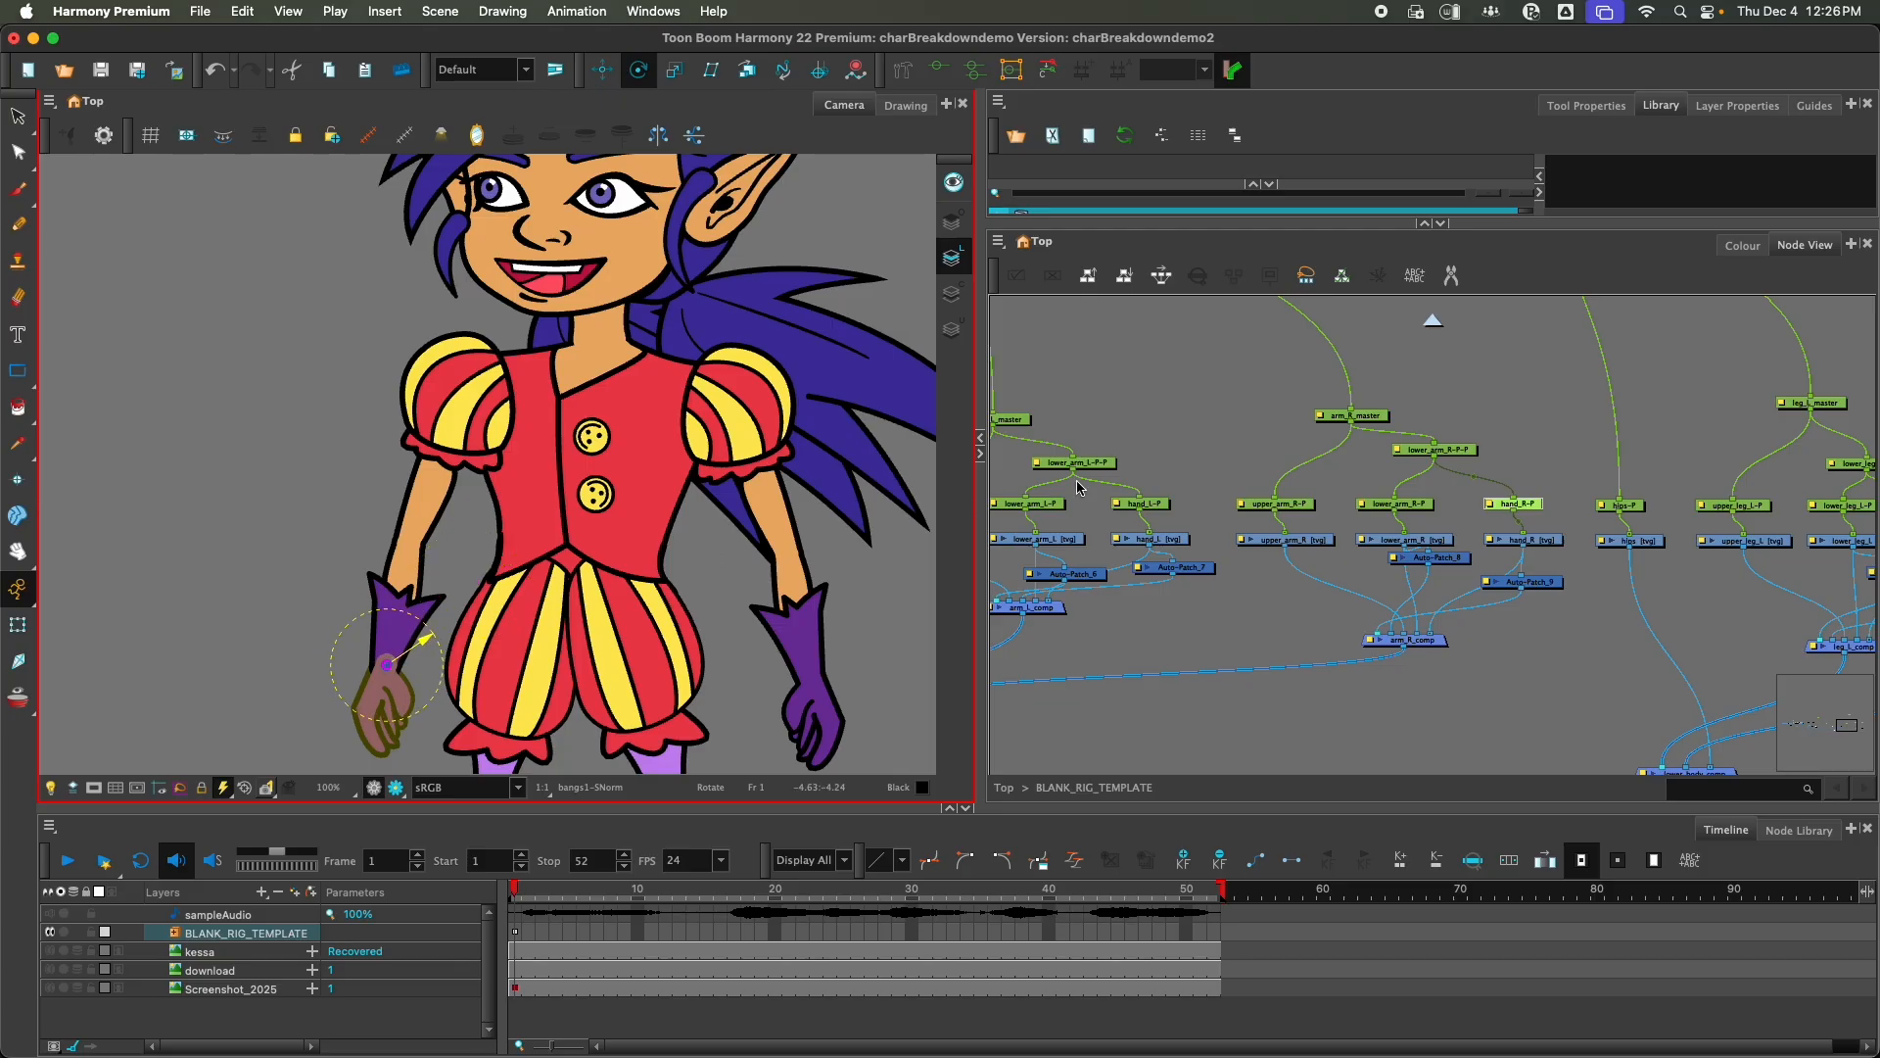
Step: Show the layer properties of the lower_arm_R-P and lower_arm_R-P-P pegs side by side
click(1411, 506)
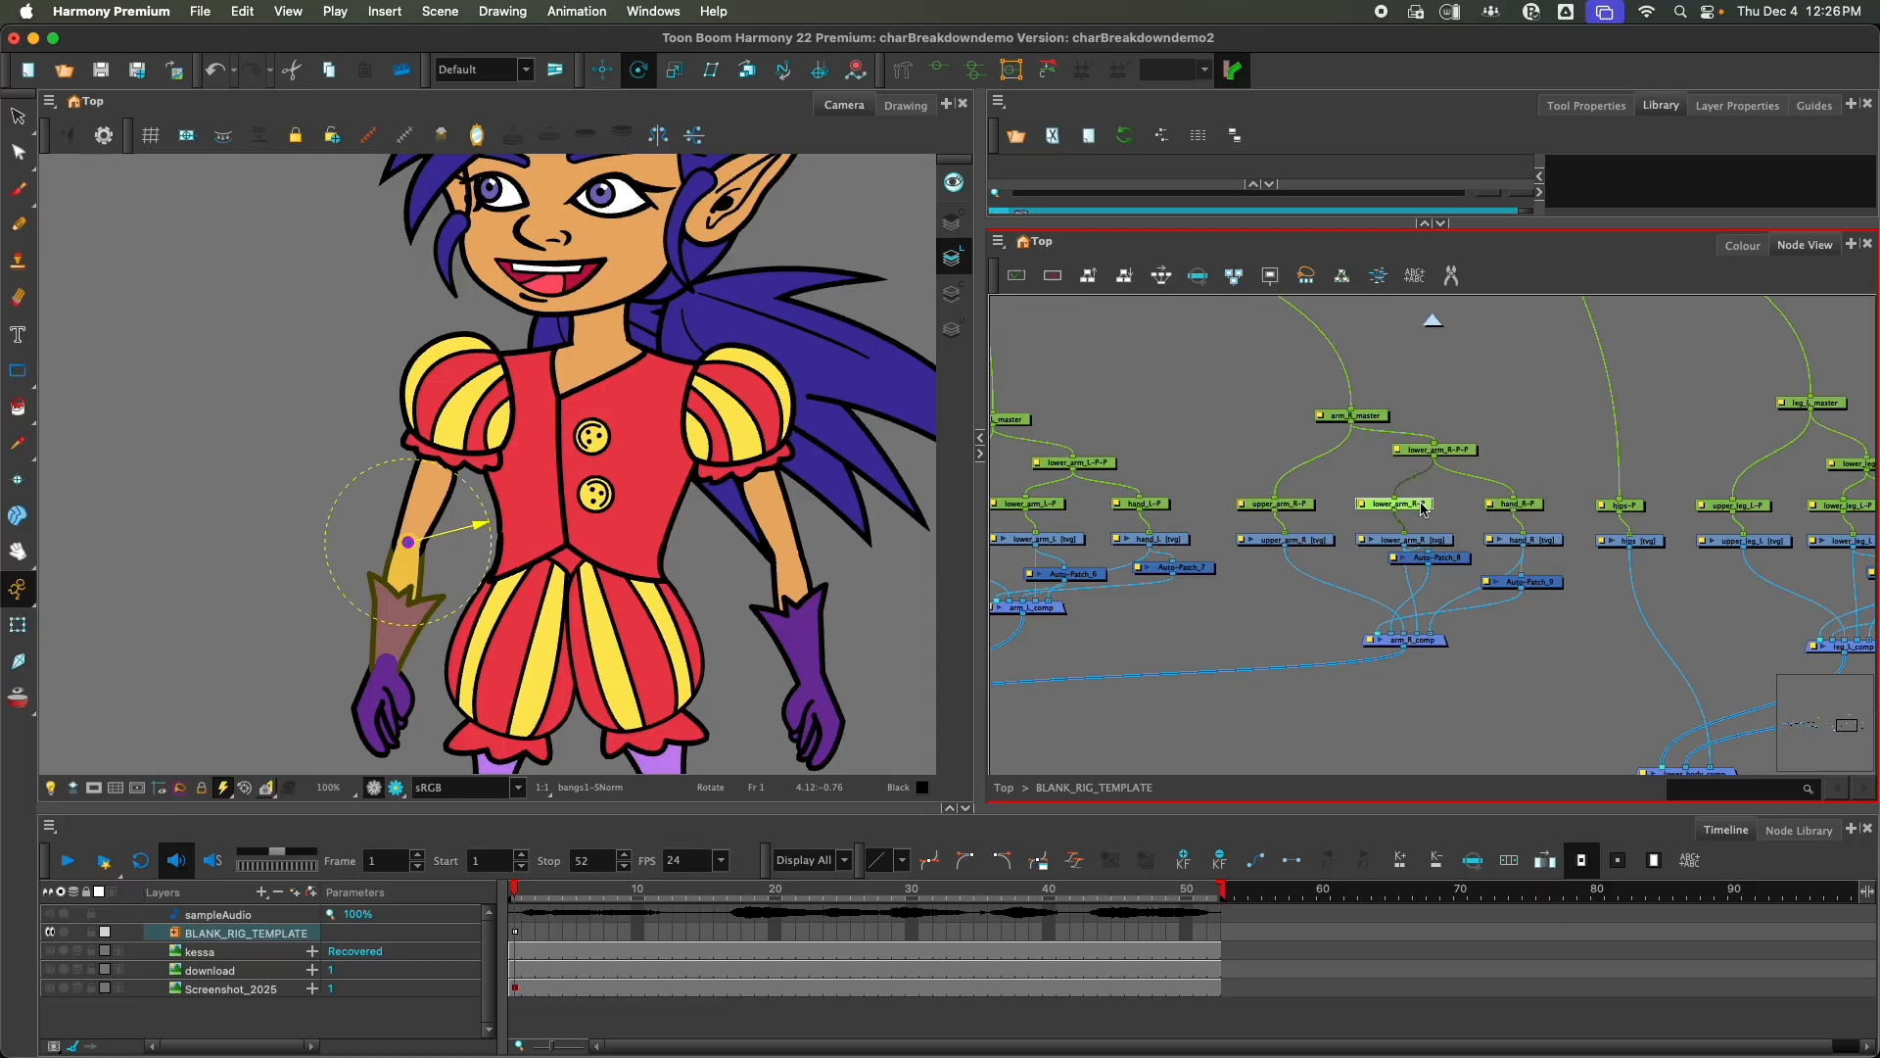
double_click(1361, 508)
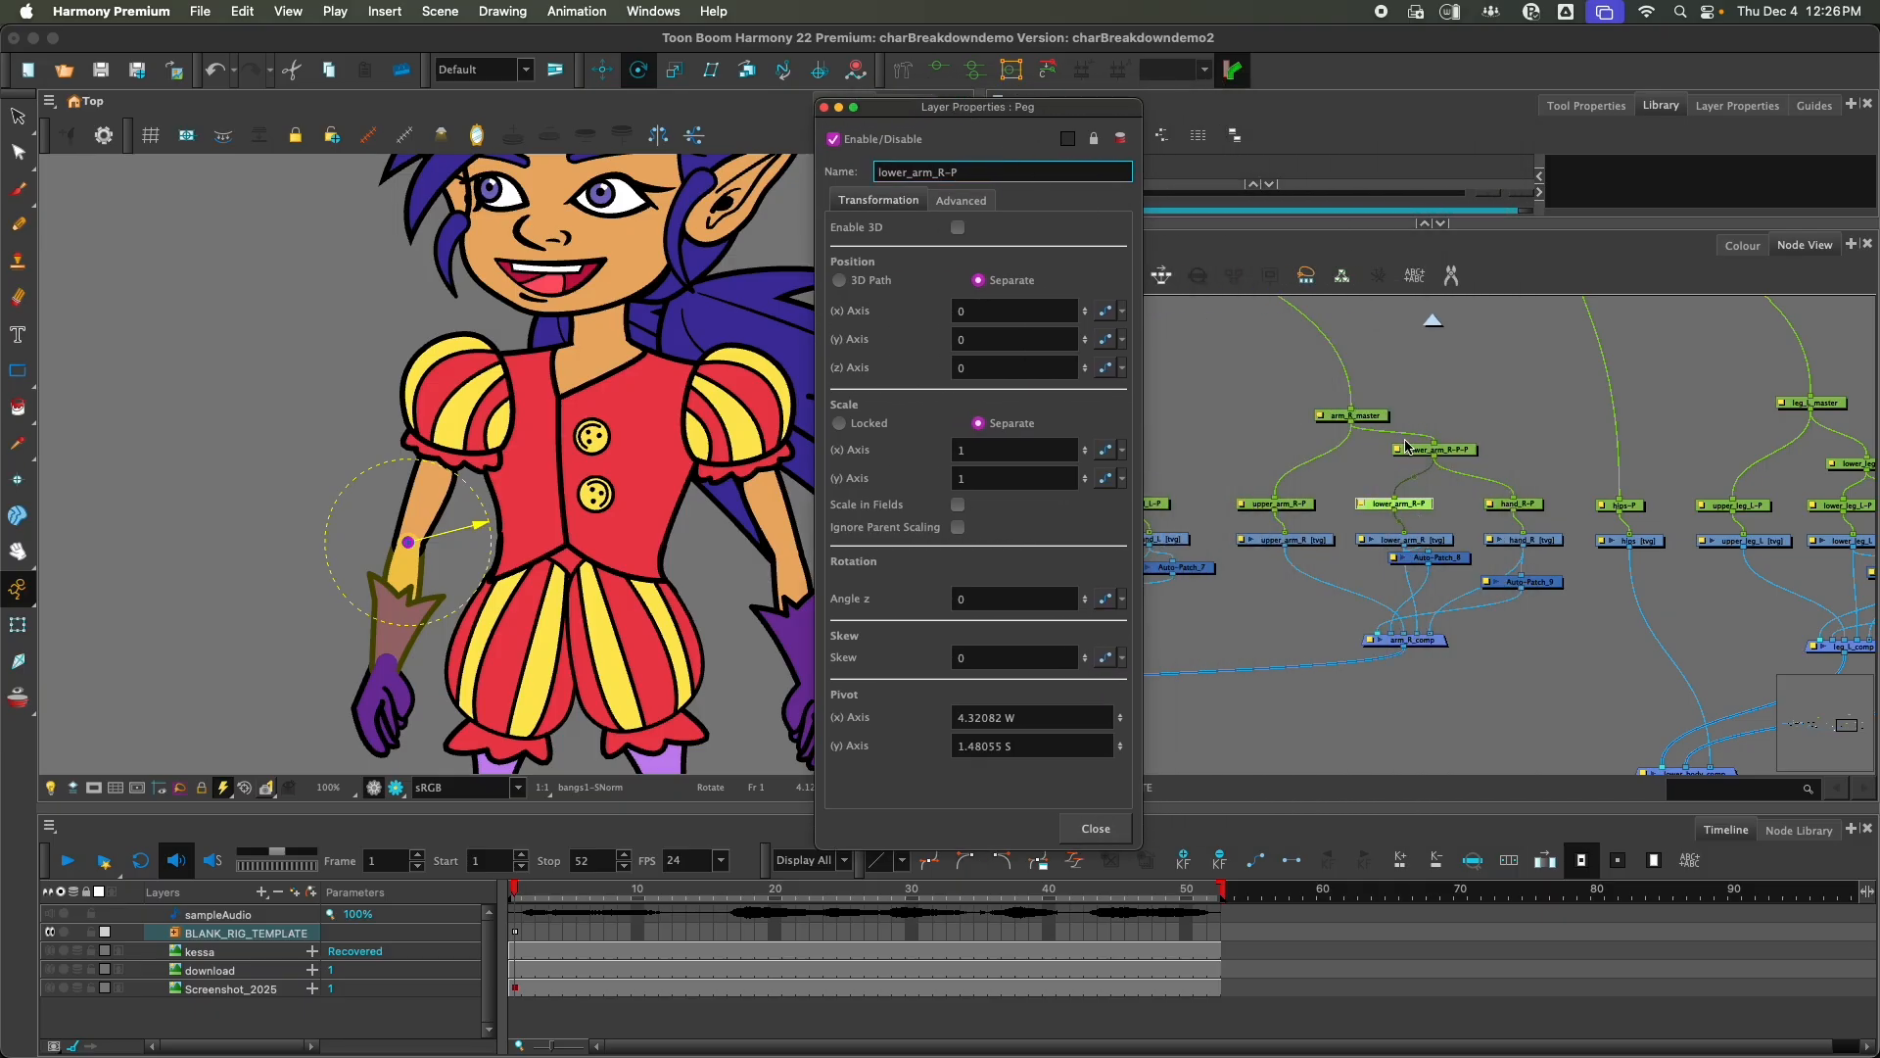
click(1400, 453)
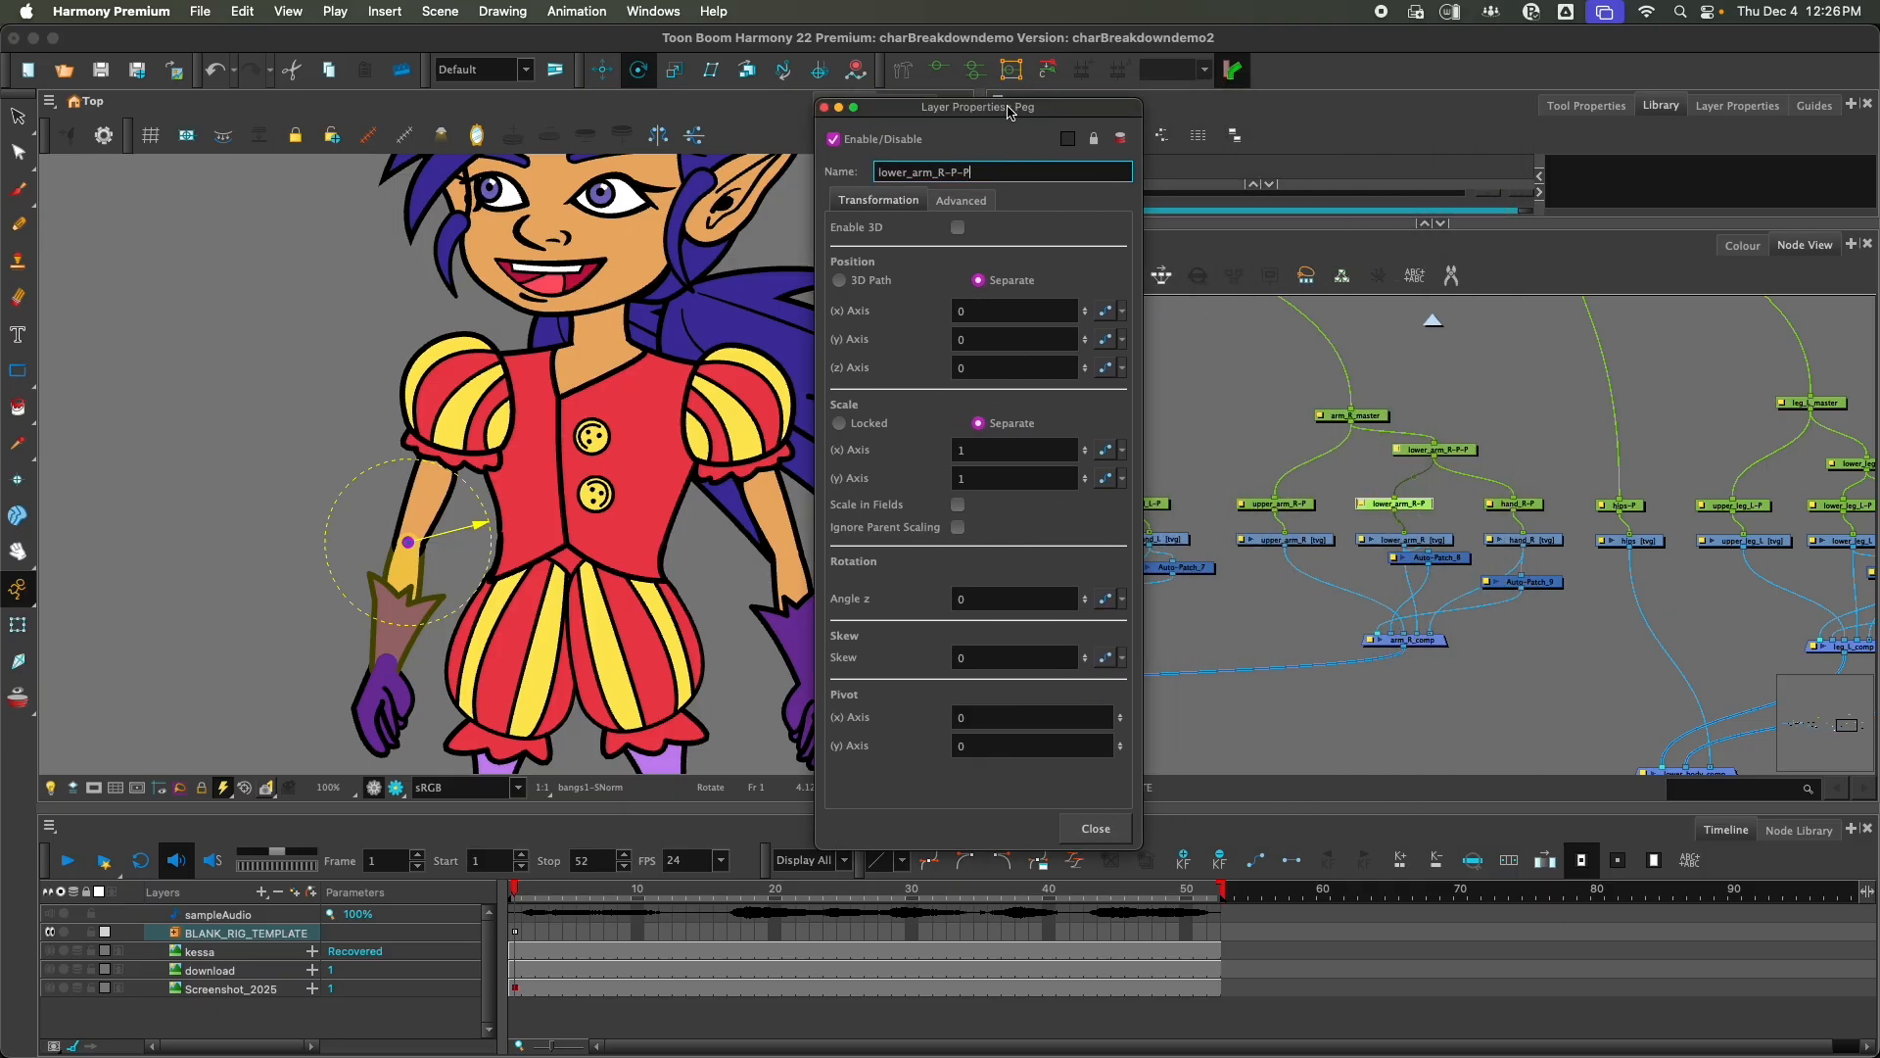
drag(1008, 113, 1358, 115)
Step: Copy lower_arm_R-P's pivot to lower_arm_R-P-P, setting x to 4.32082 W and y to 1.48055 S, and close both property windows
click(1077, 718)
key(cmd+c)
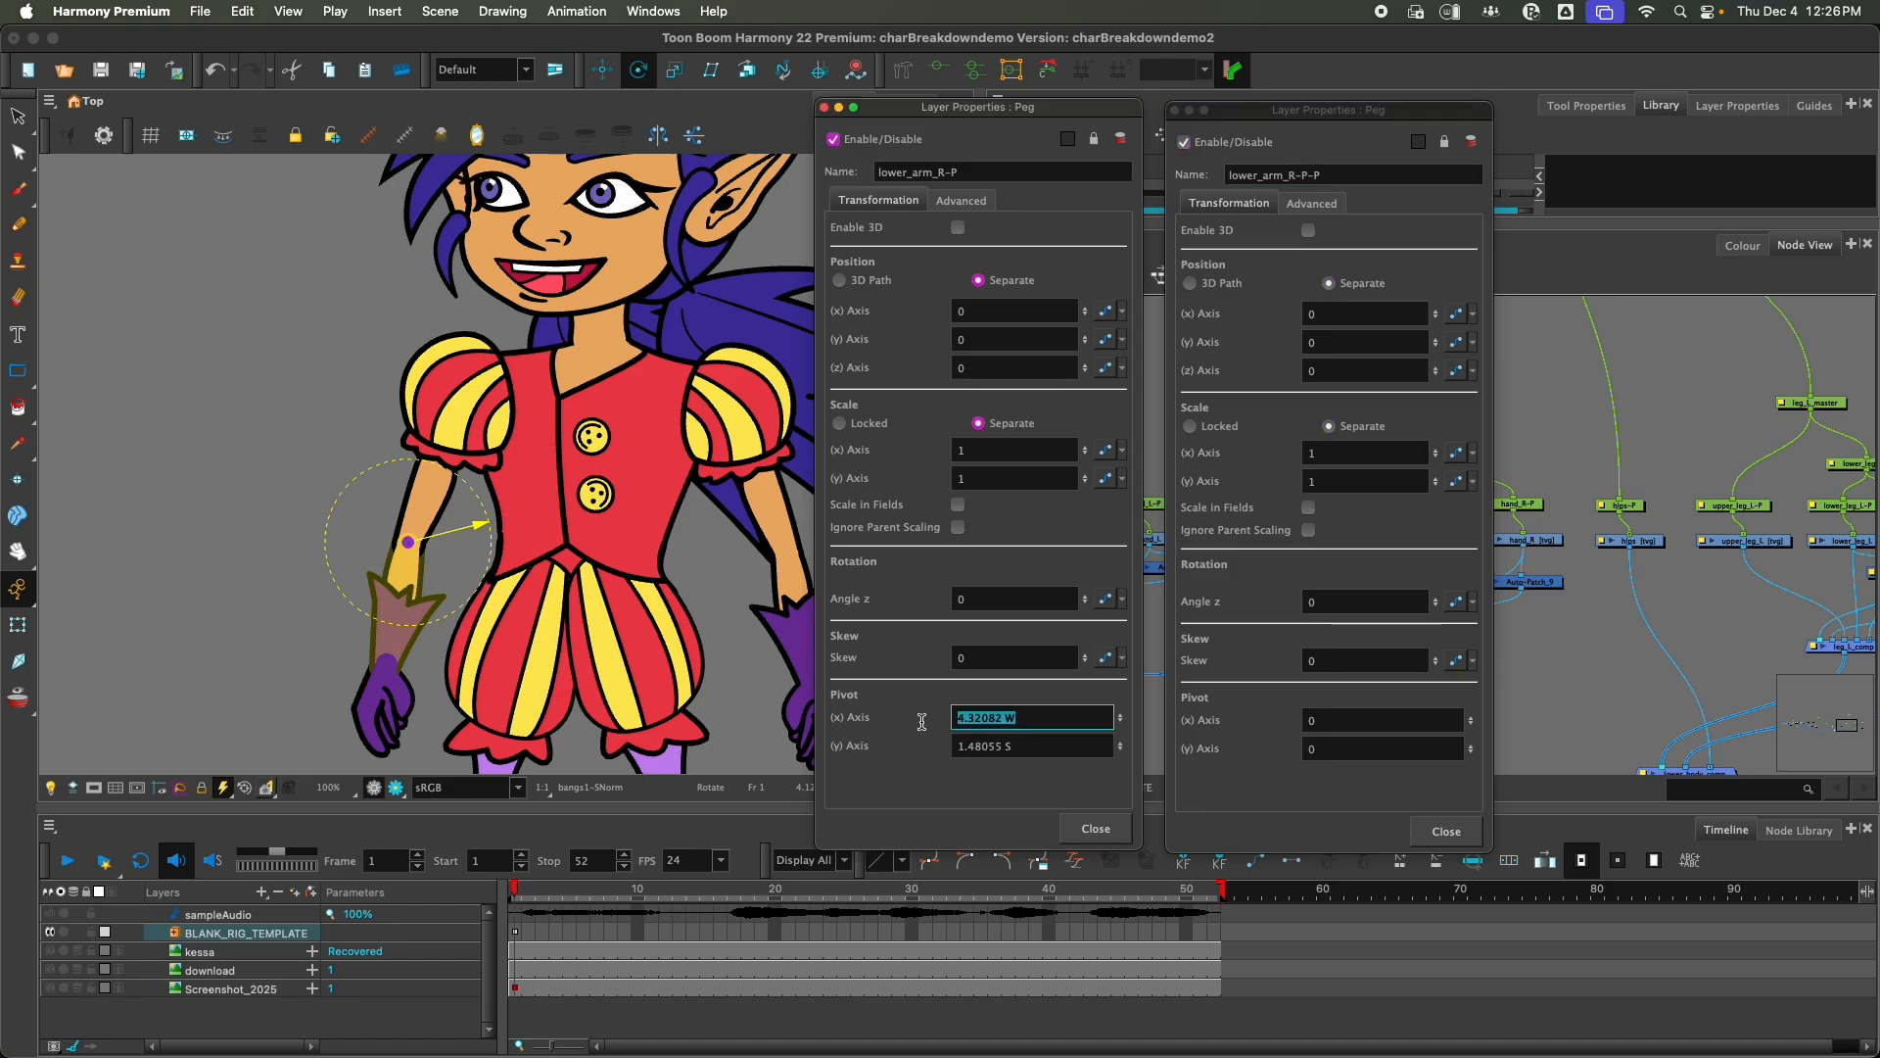
click(1357, 718)
key(cmd+v)
click(1078, 745)
key(super+c)
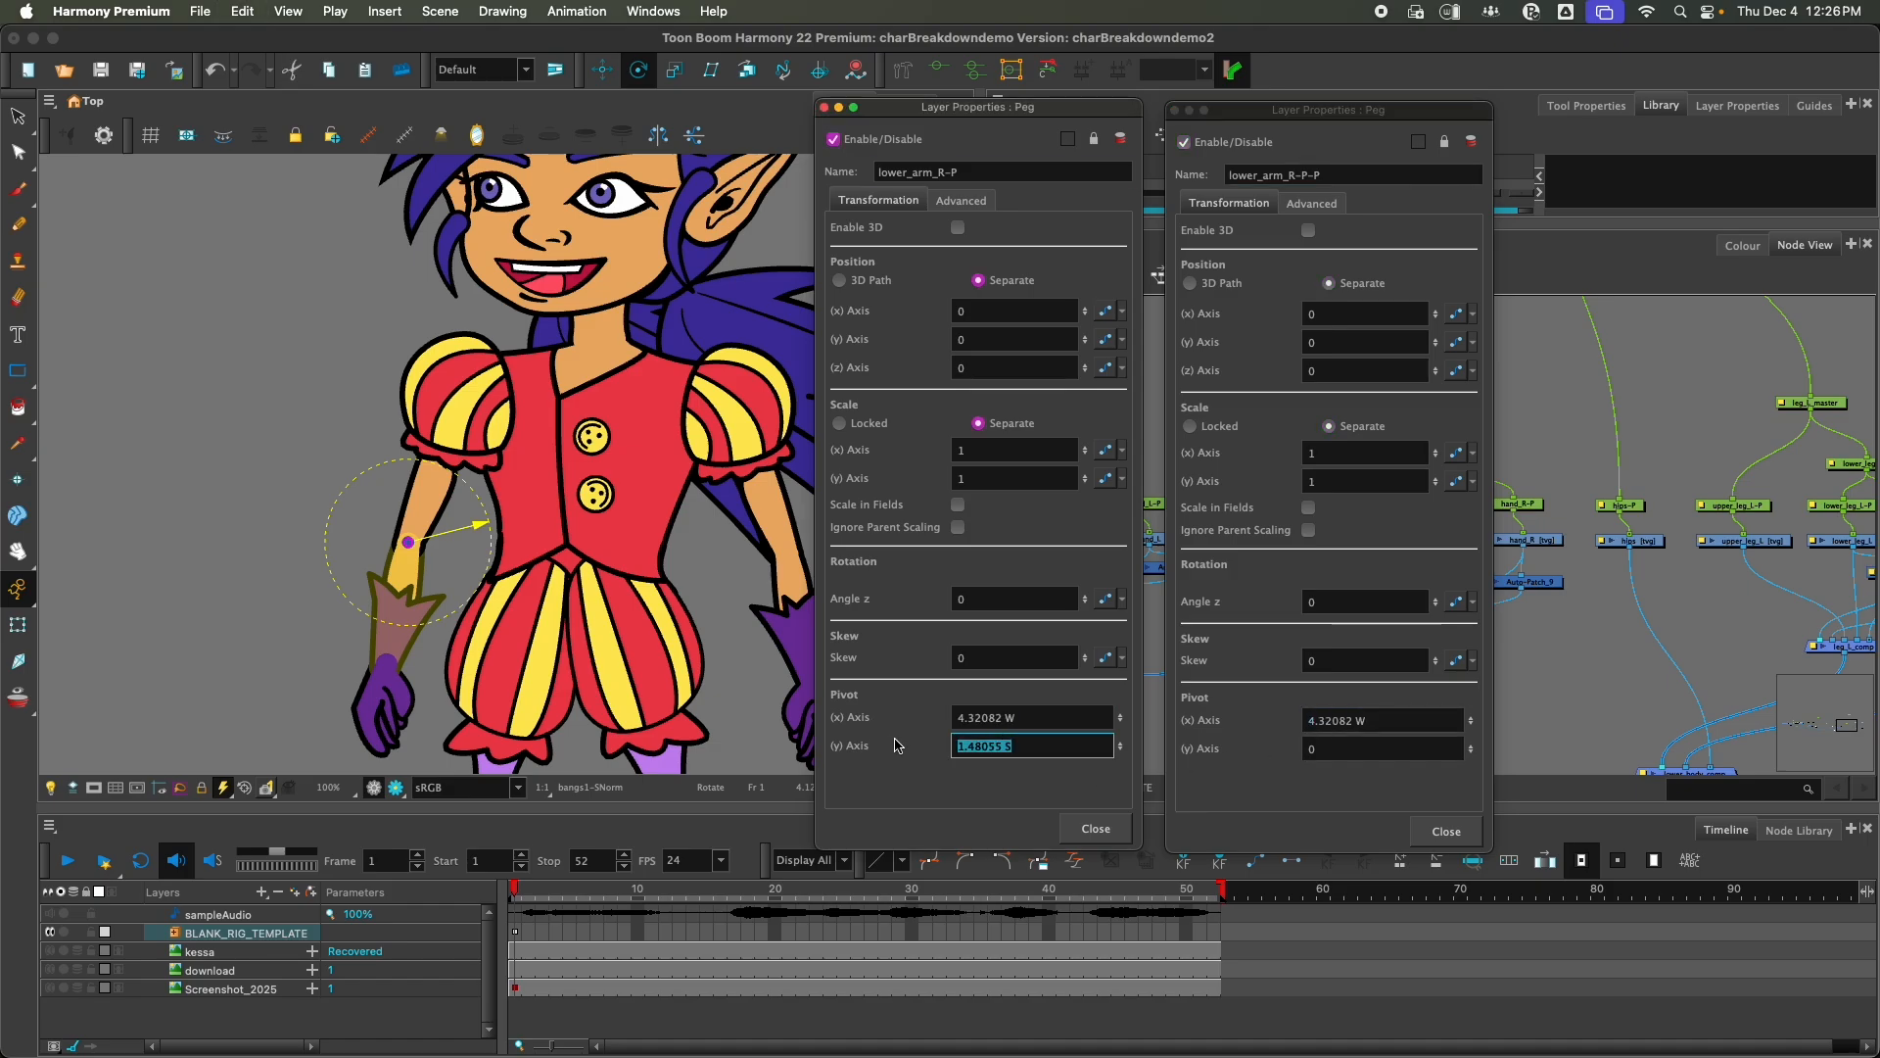
click(1386, 751)
key(super+v)
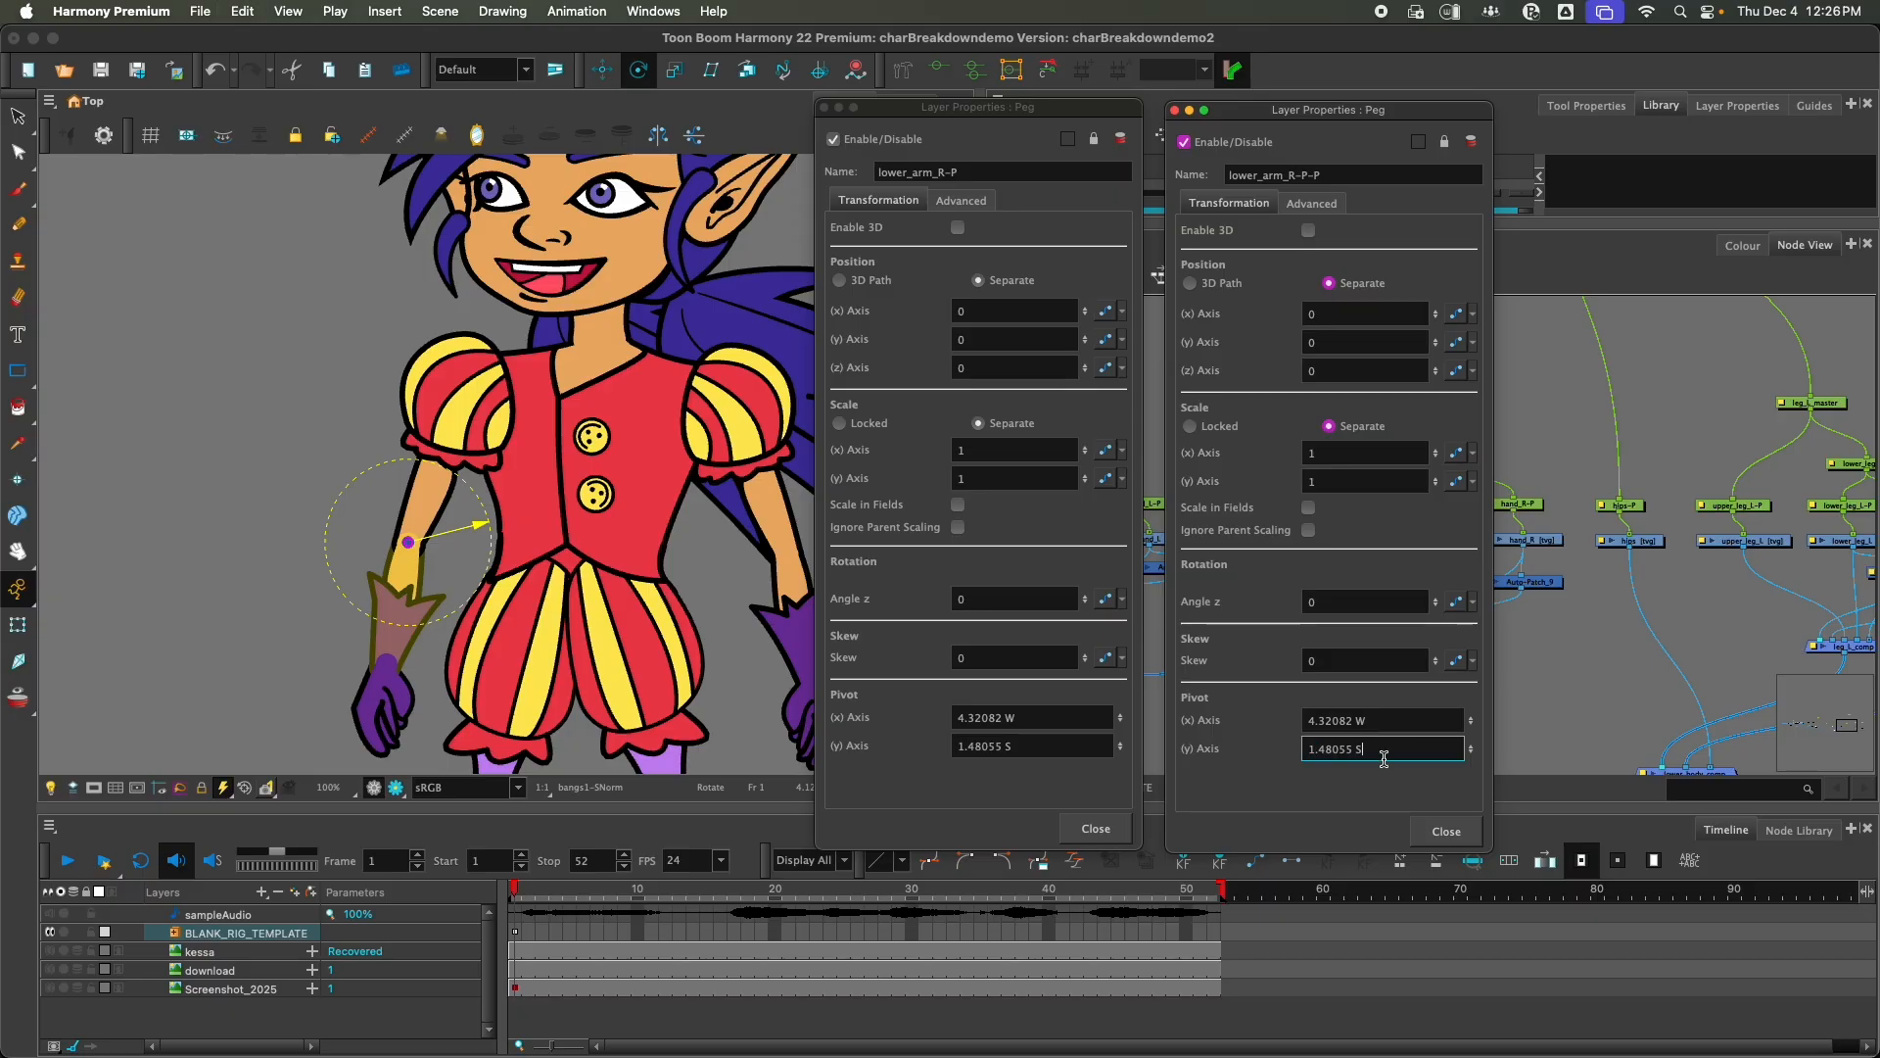
click(1446, 831)
click(1096, 829)
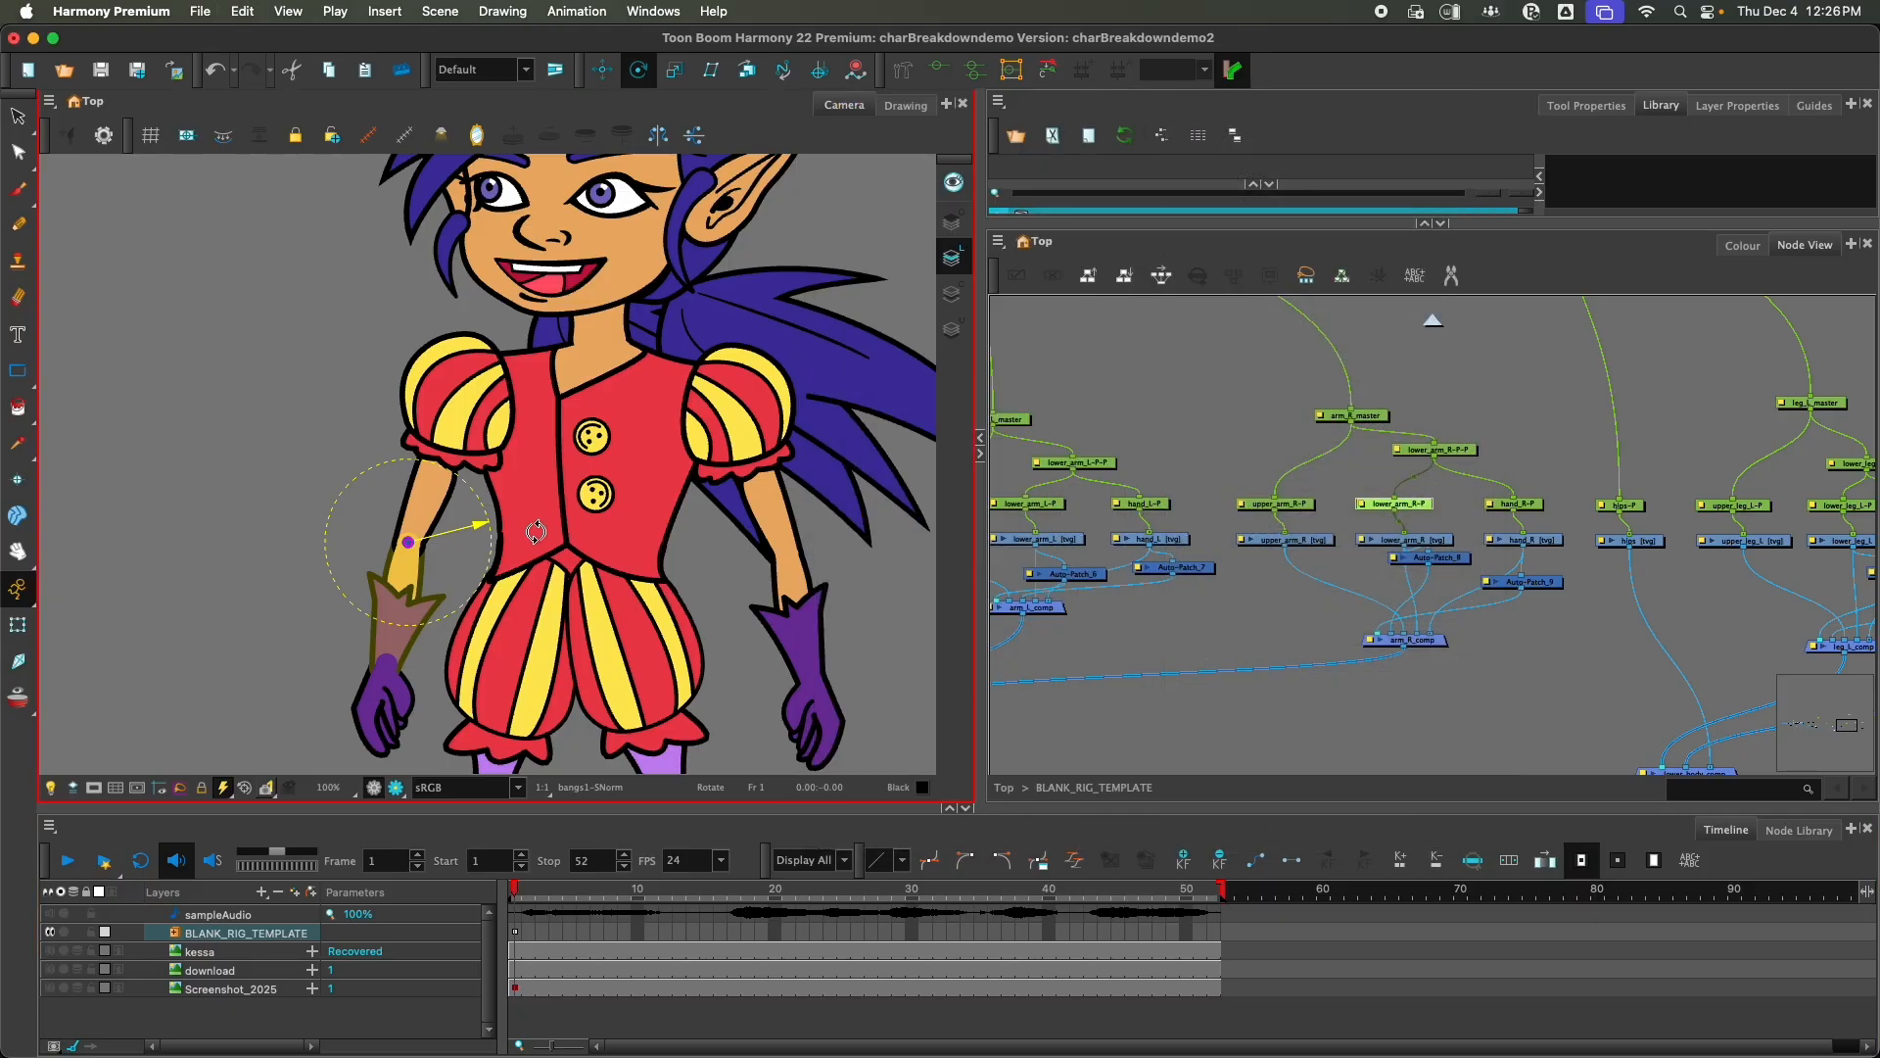
Step: Check the pivots of the lower_arm_R-P-P, lower_arm_R-P and hand_R-P pegs
click(1461, 454)
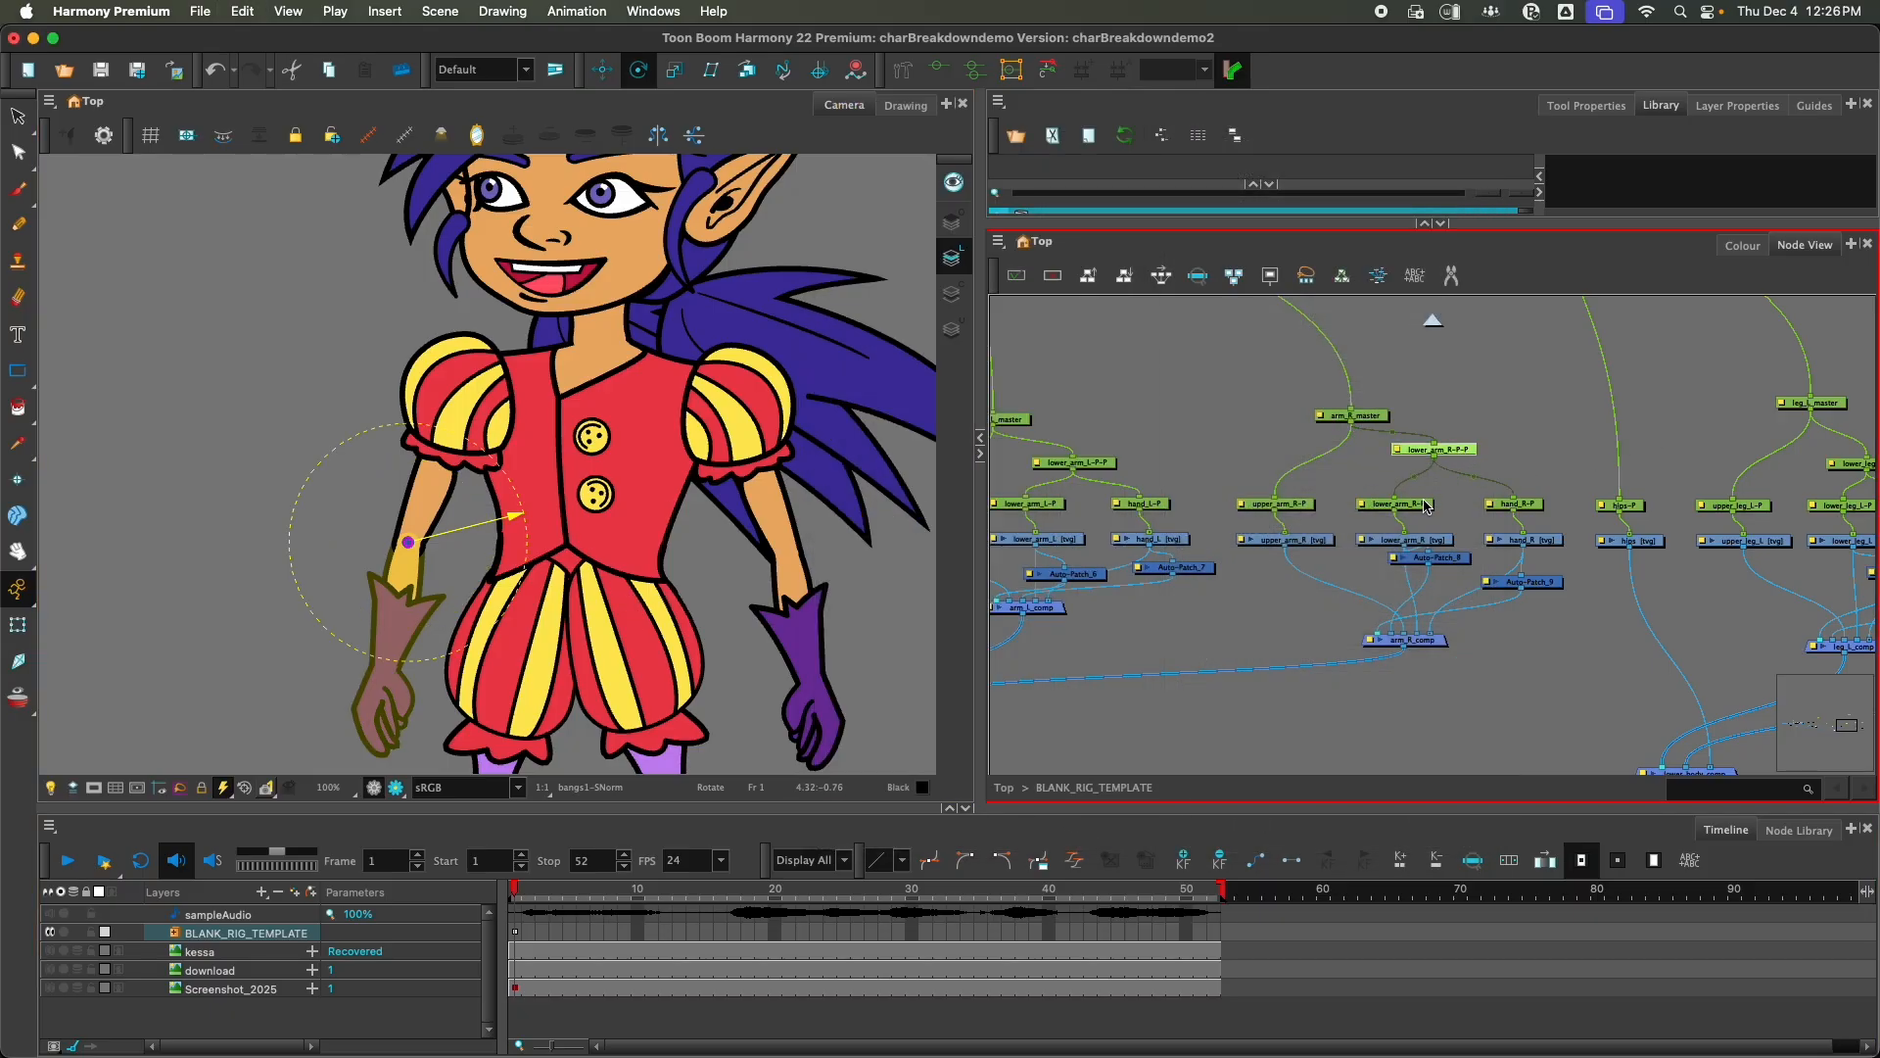
click(1425, 506)
click(1461, 454)
click(1515, 507)
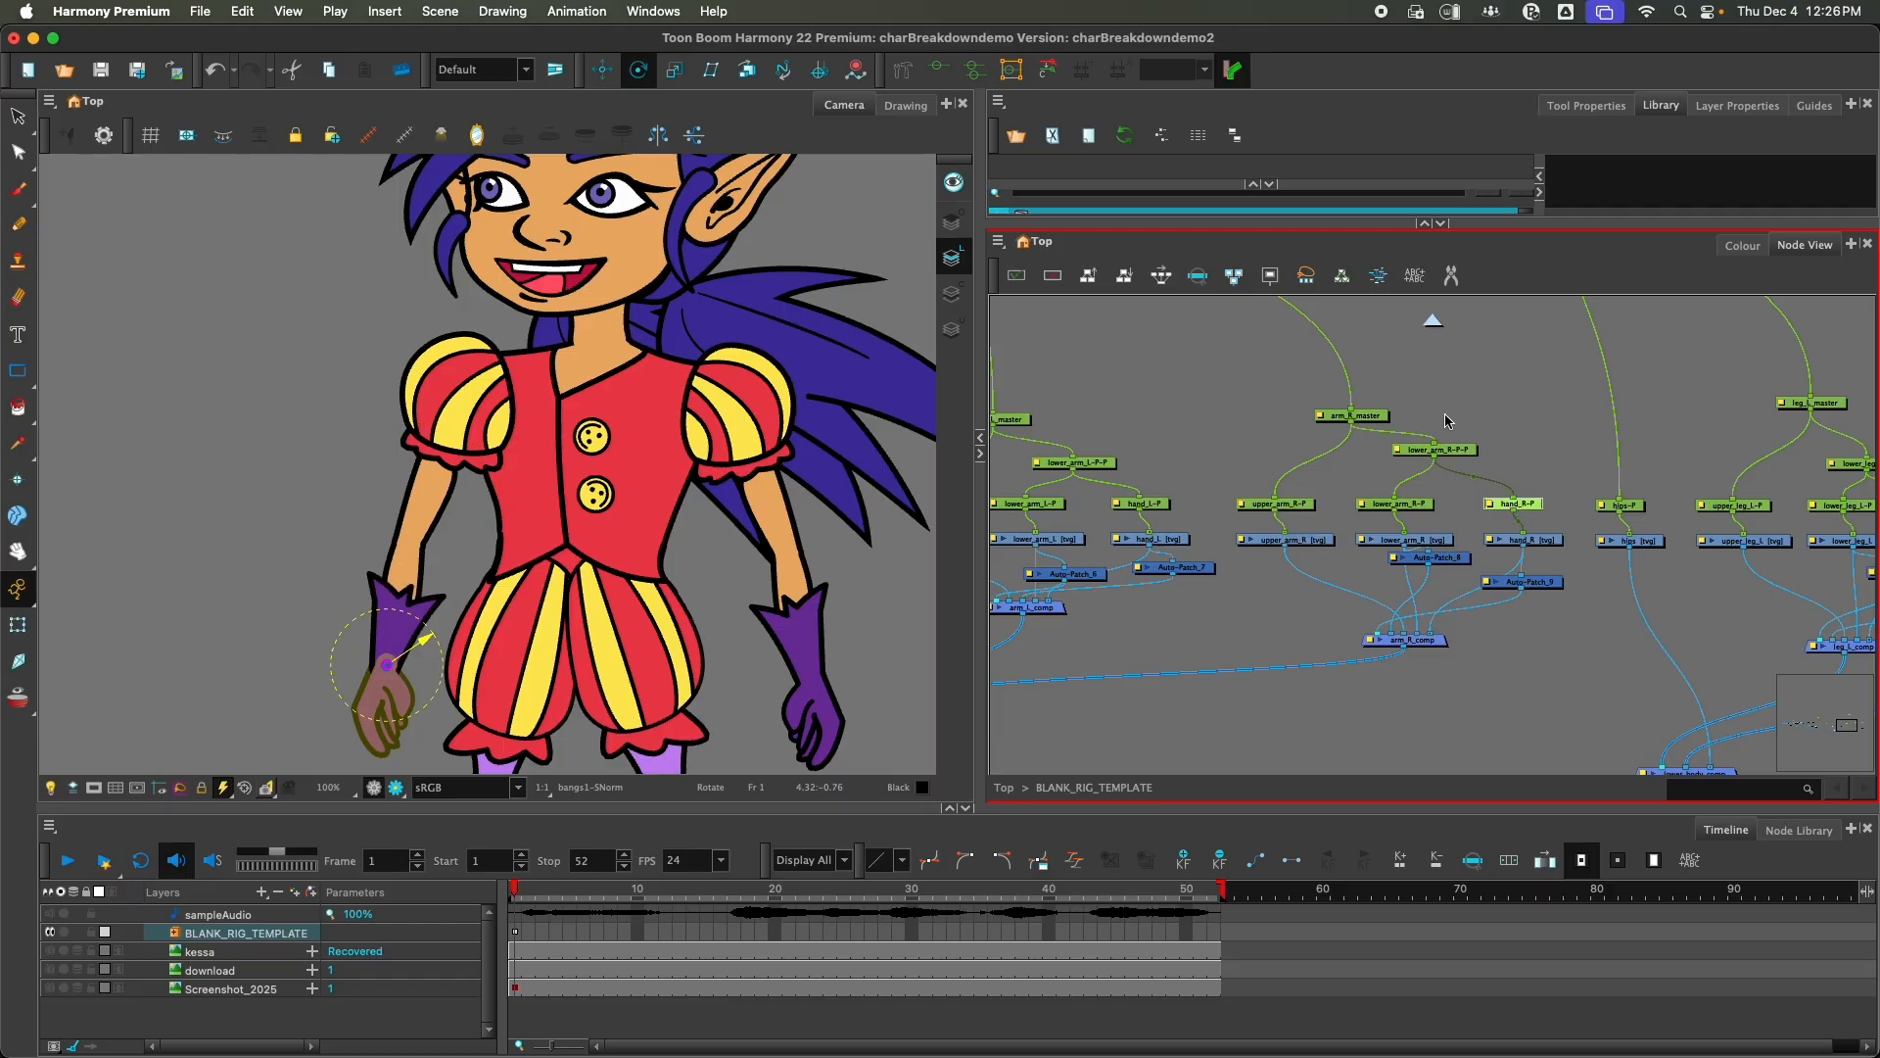
Step: Place the hips-P peg's pivot at the waist, where the bodice meets the shorts
click(1456, 451)
click(1631, 517)
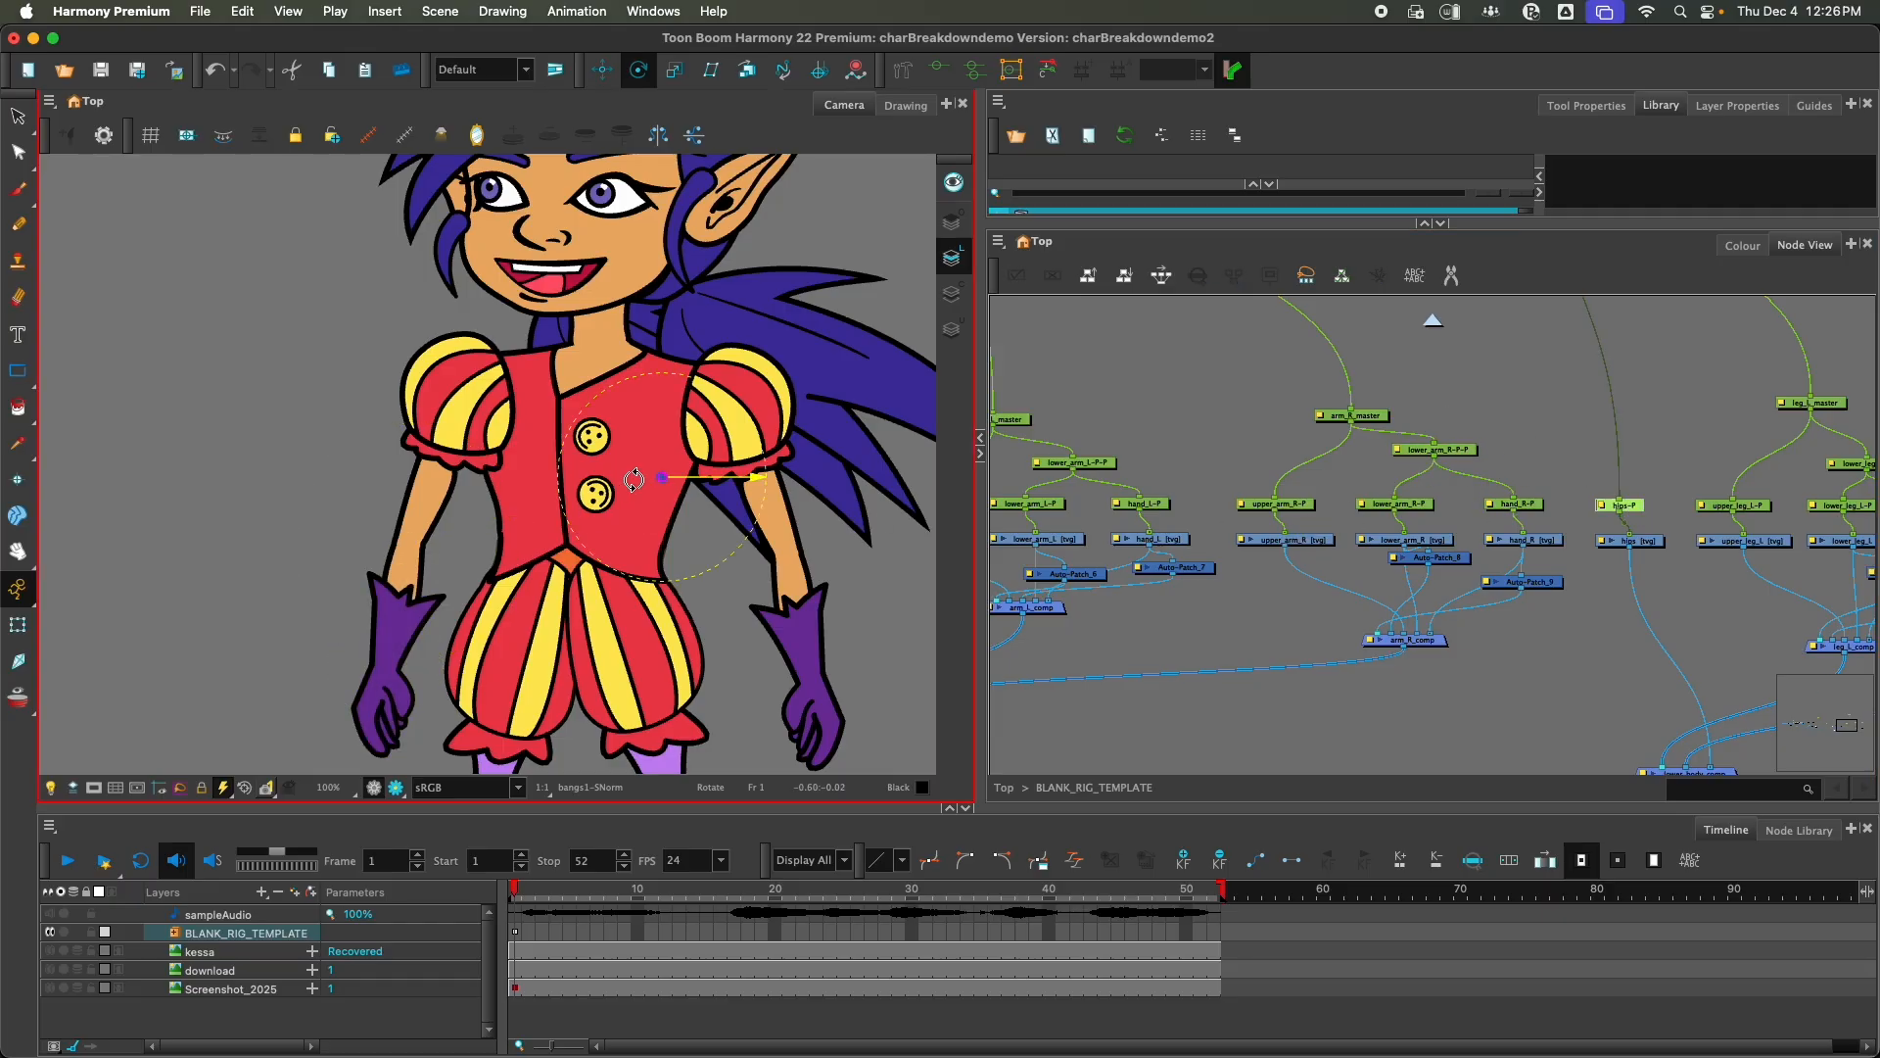
drag(586, 577, 569, 585)
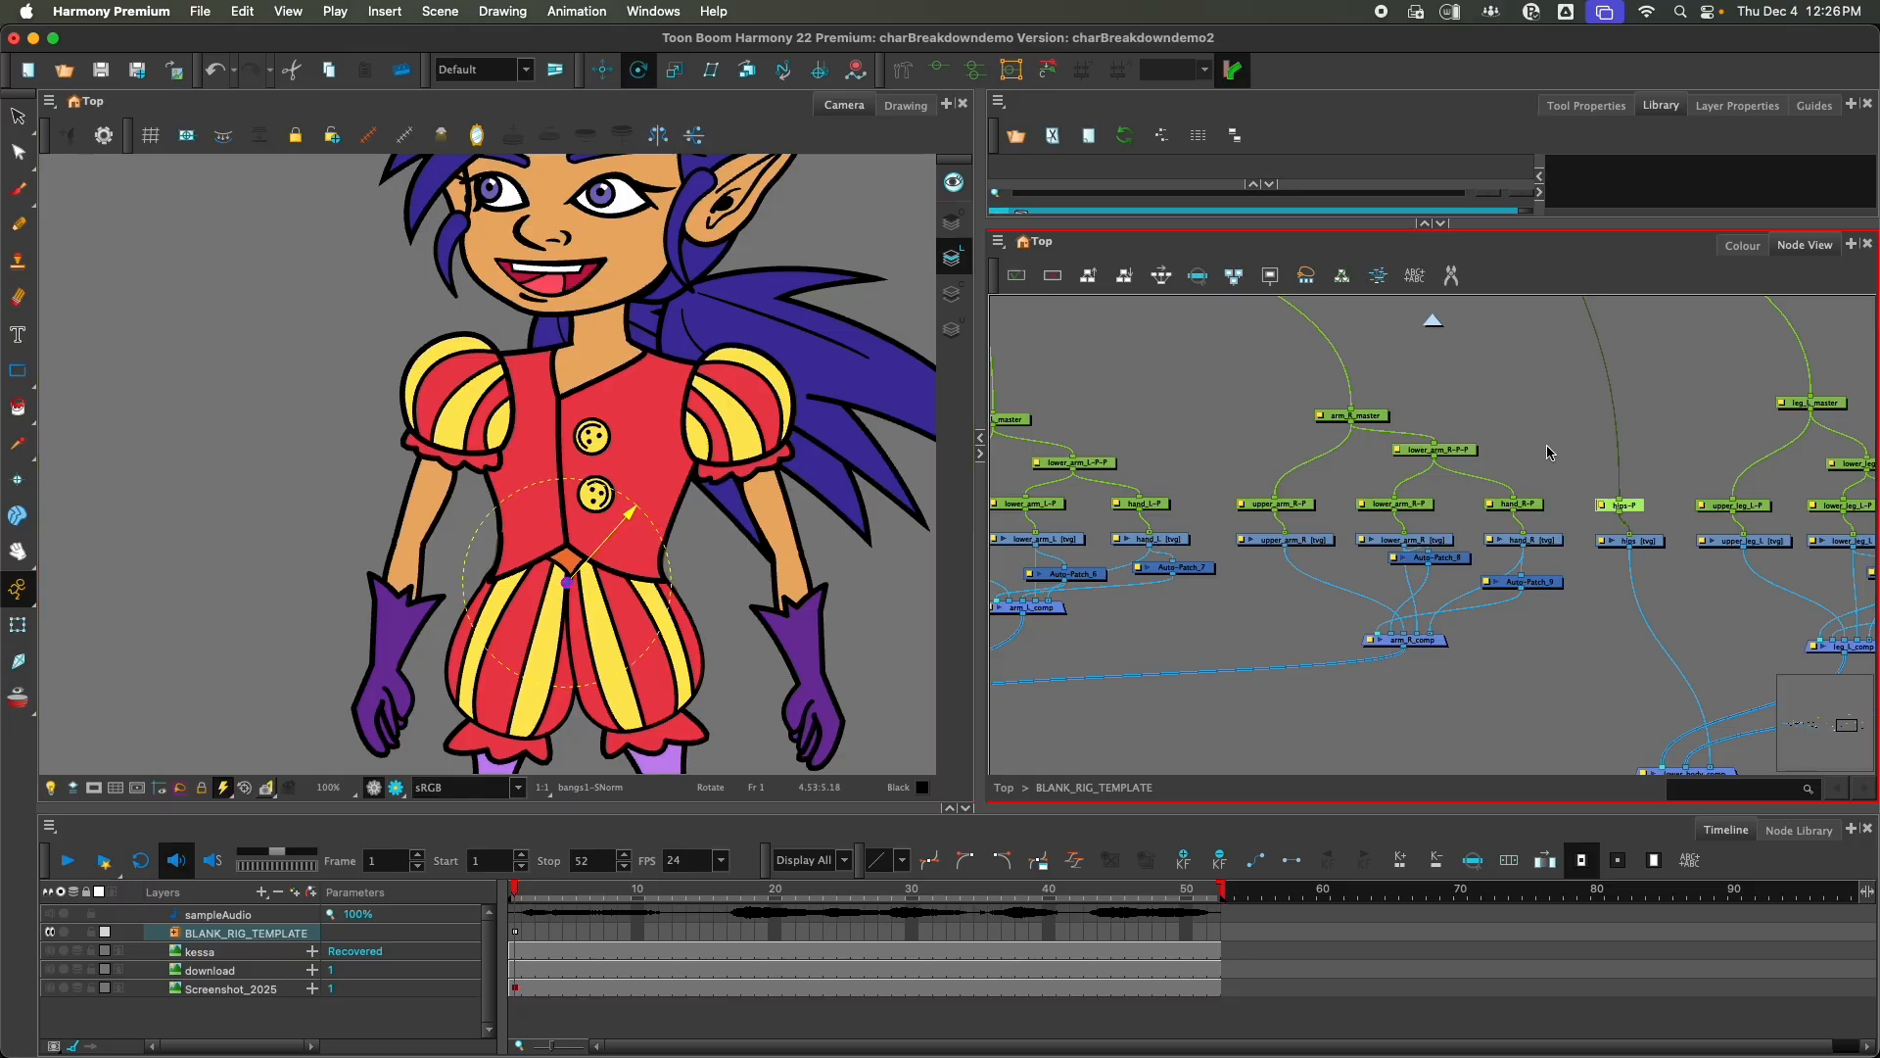
Step: Examine the leg peg groups and which body parts the upper-body and lower-body master pegs control
scroll(1528, 421, right, 8)
drag(1498, 405, 1405, 396)
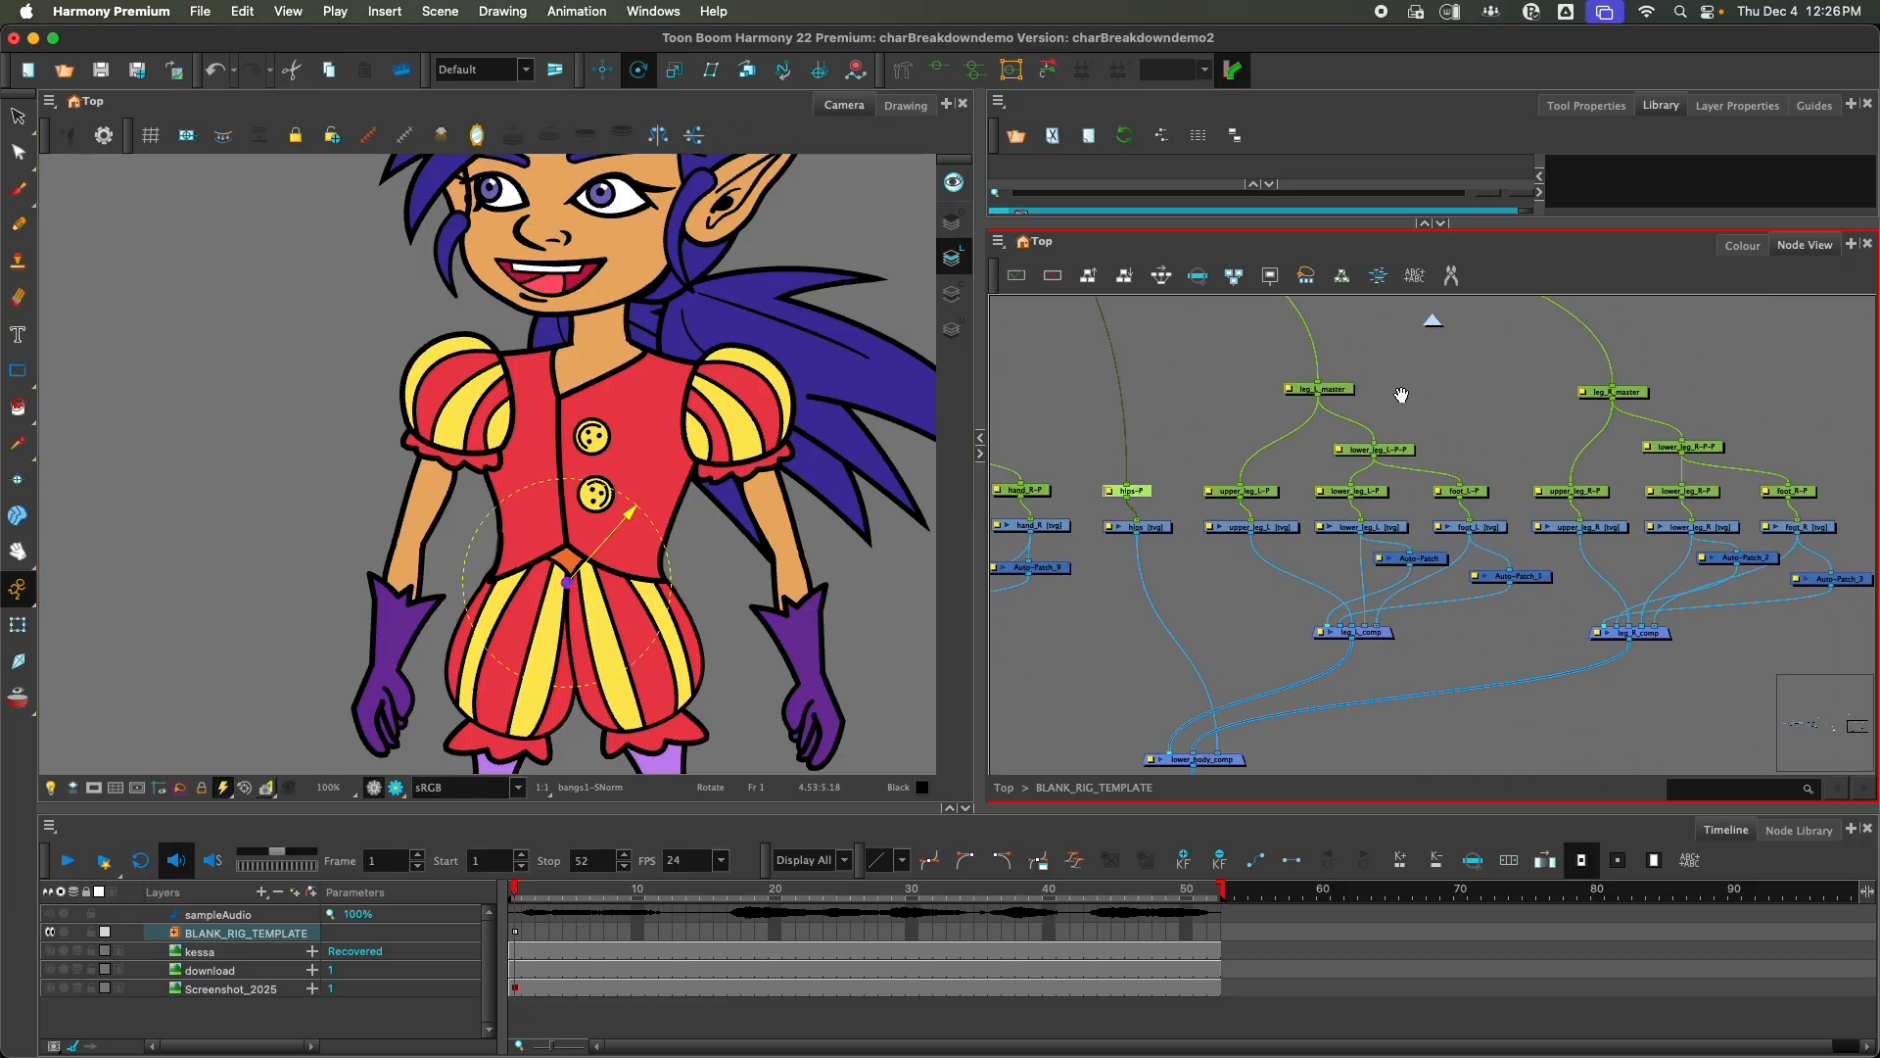
key(1)
key(1)
drag(707, 565, 657, 449)
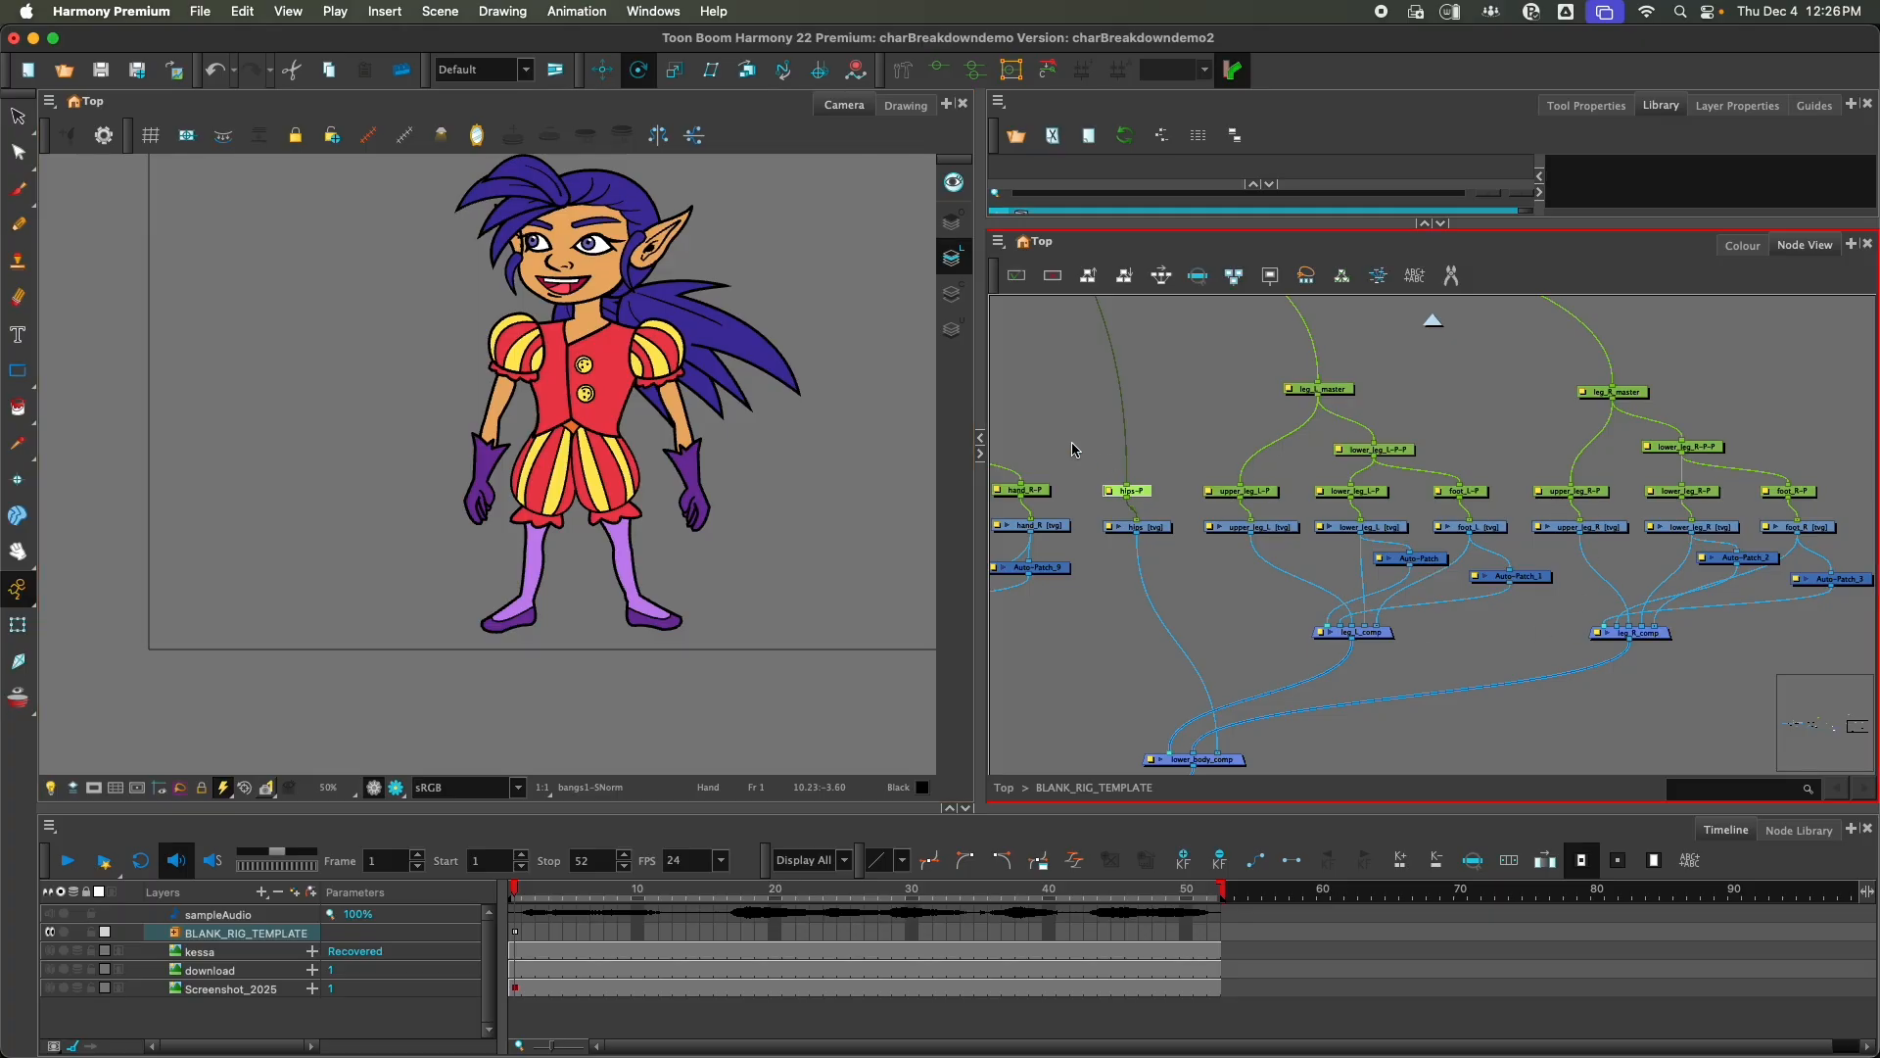
scroll(576, 417, up, 2)
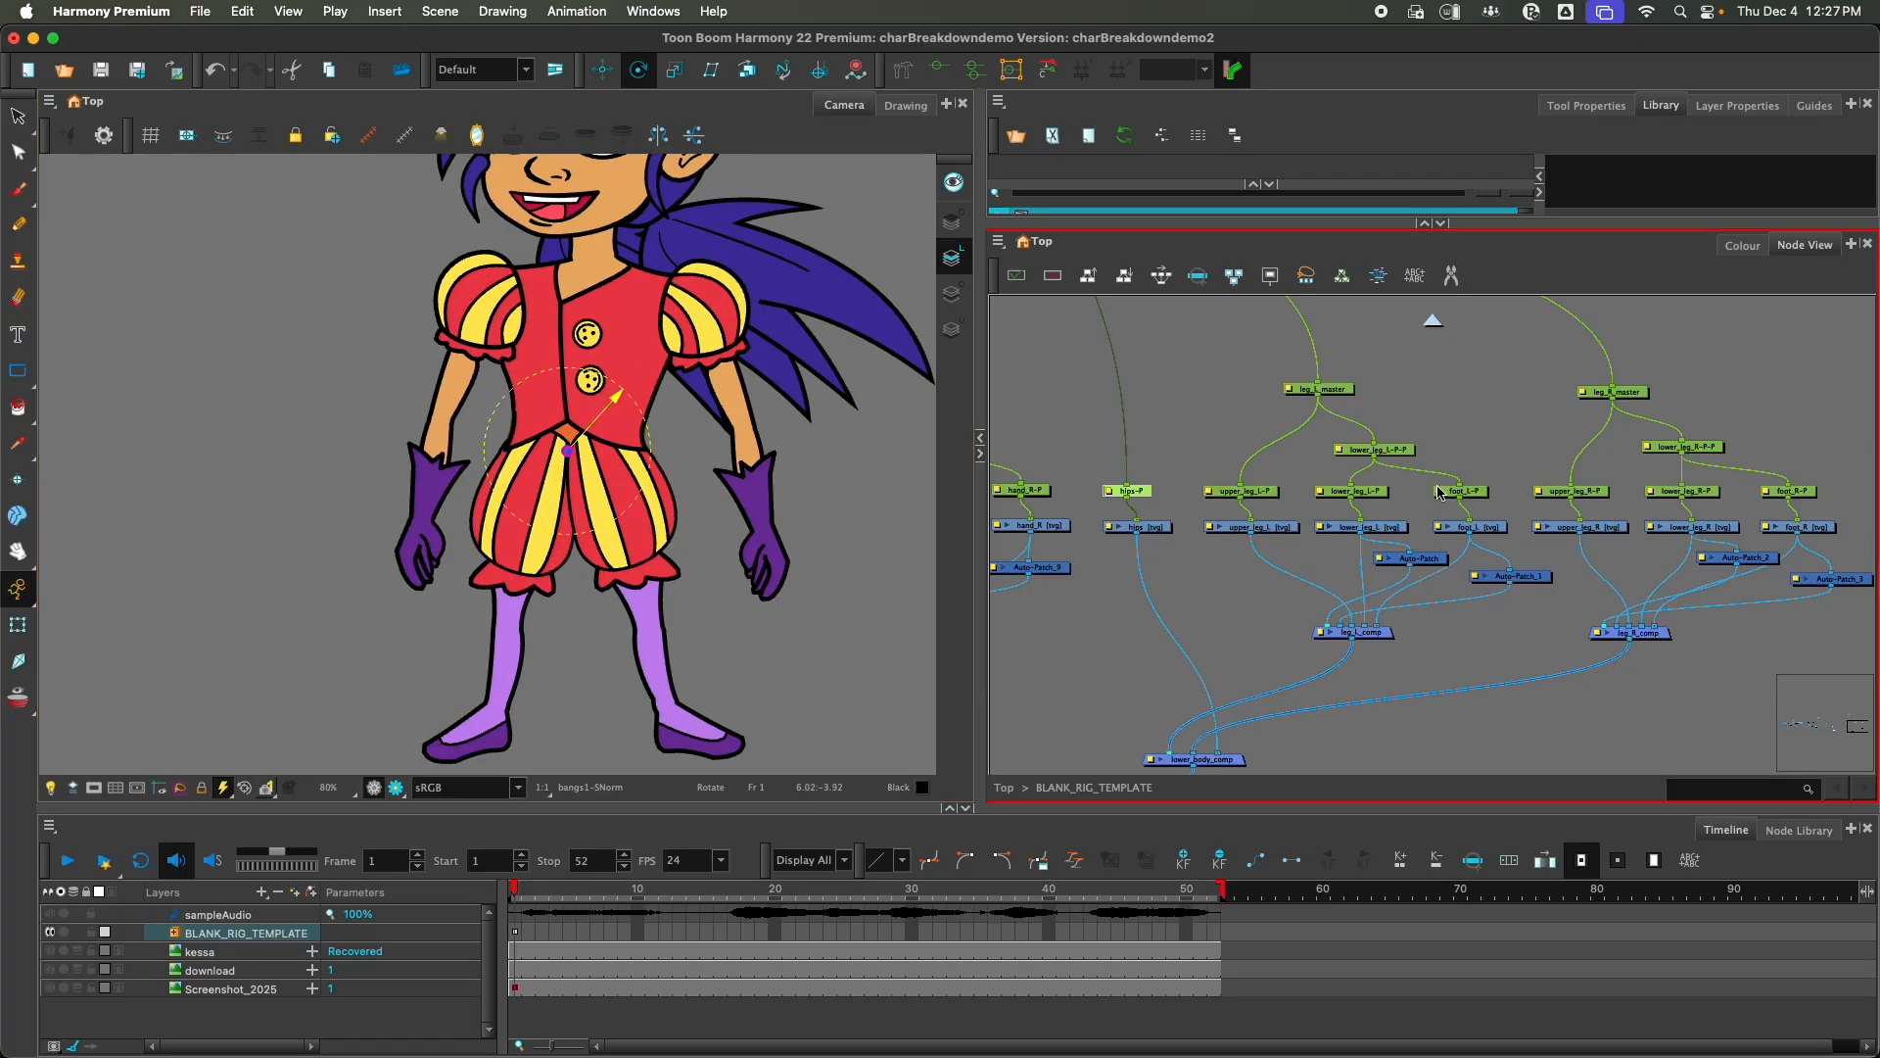
drag(596, 452, 537, 634)
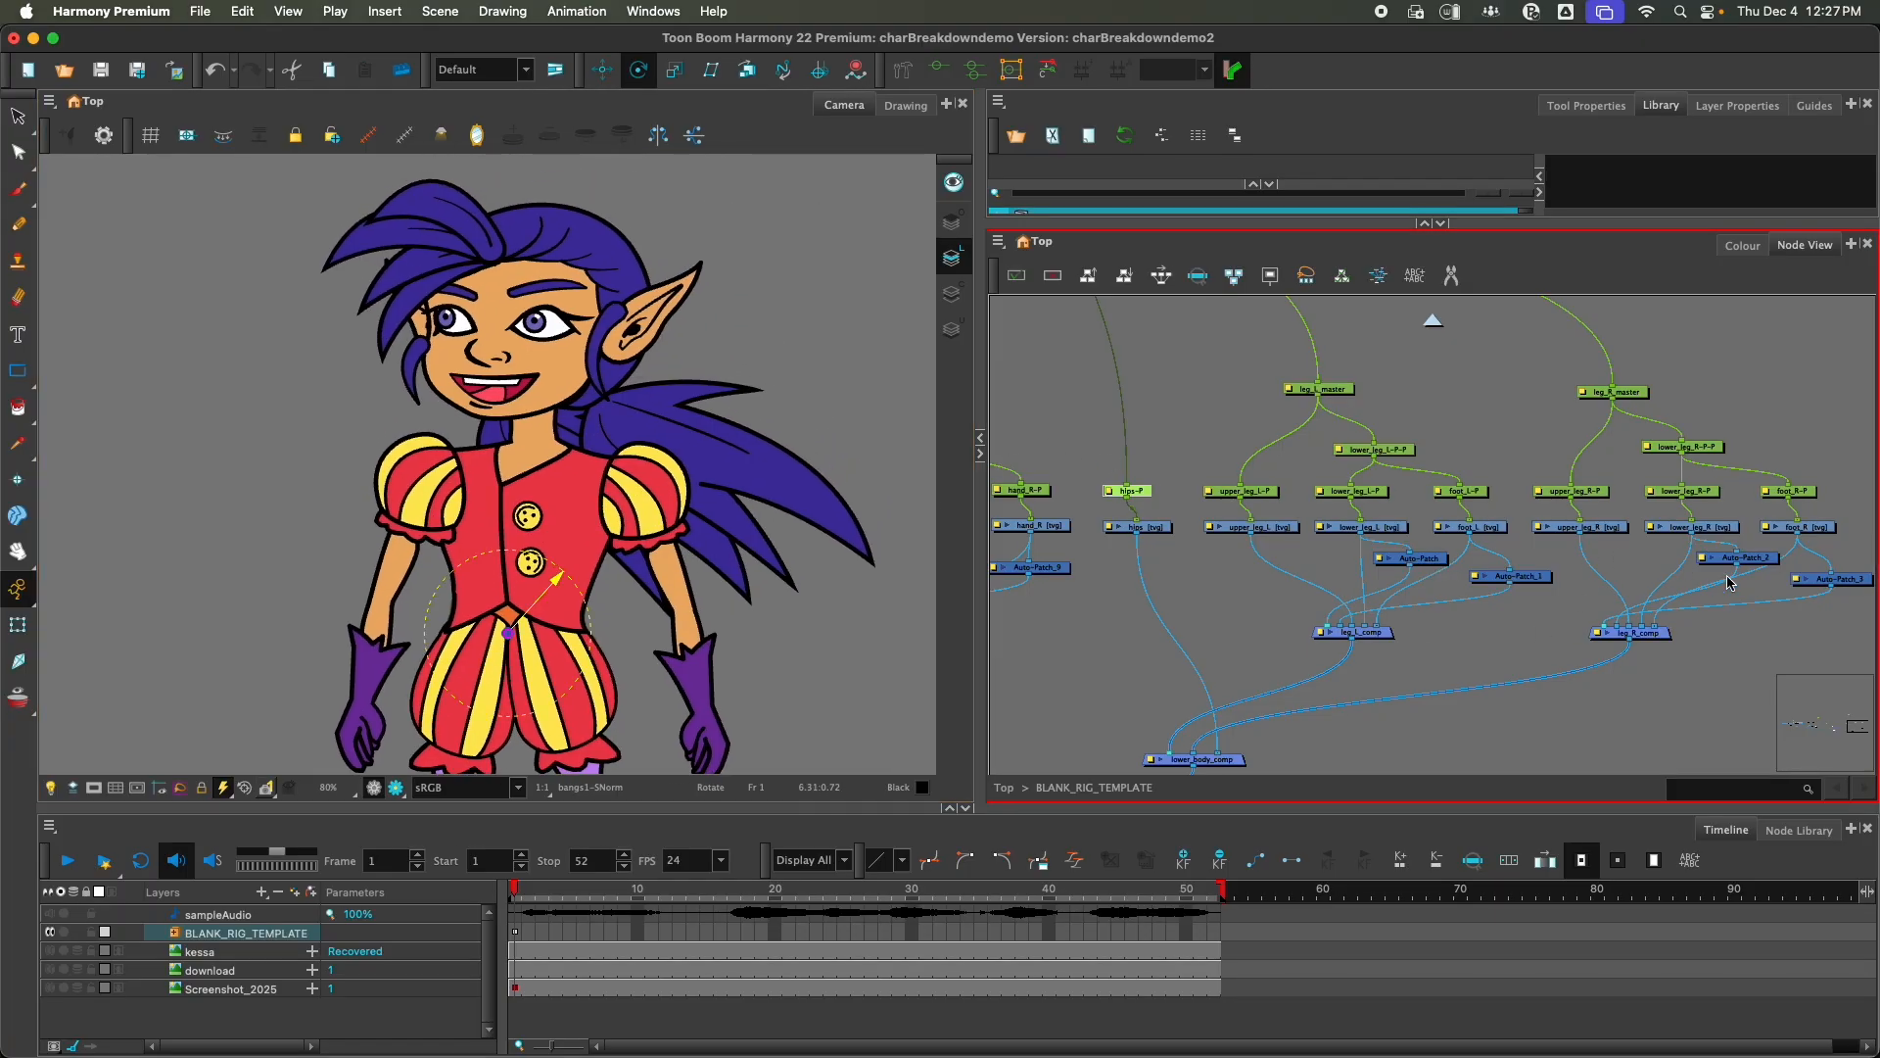
drag(1539, 433, 1363, 498)
scroll(1291, 526, down, 3)
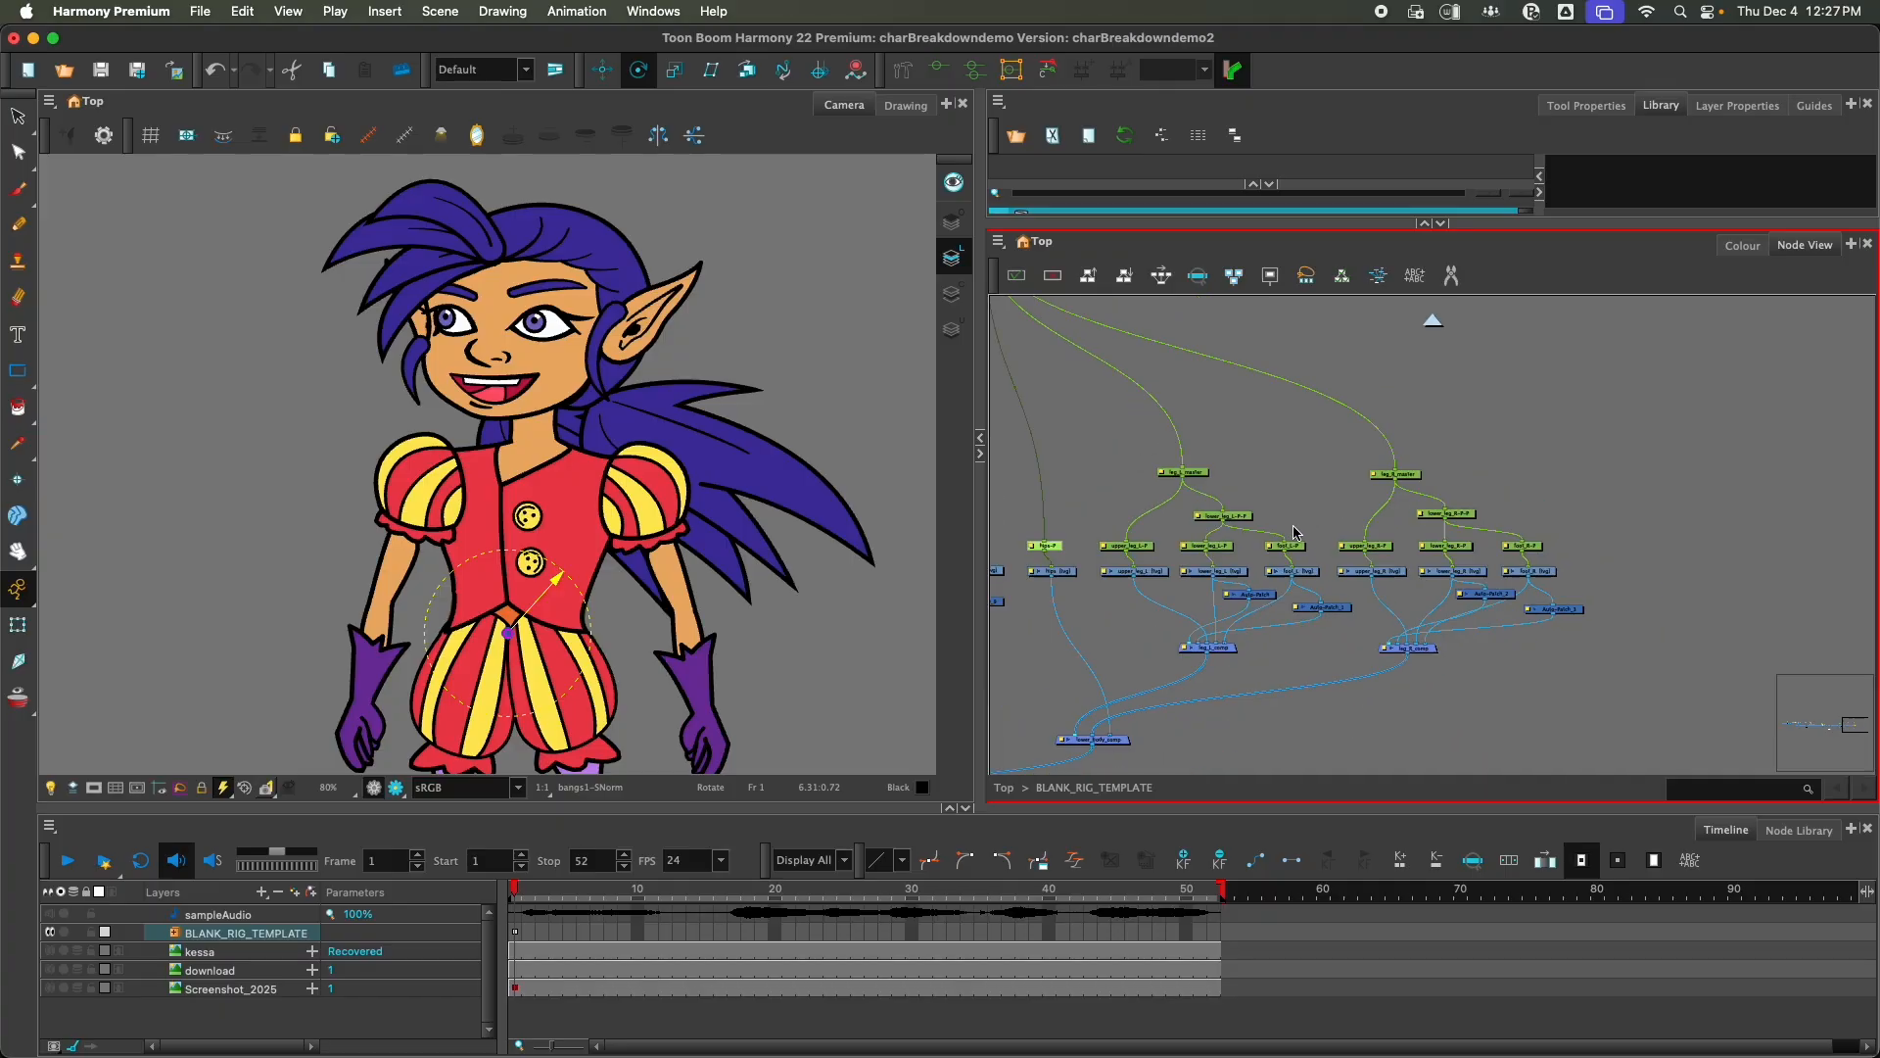
drag(1224, 465, 1500, 591)
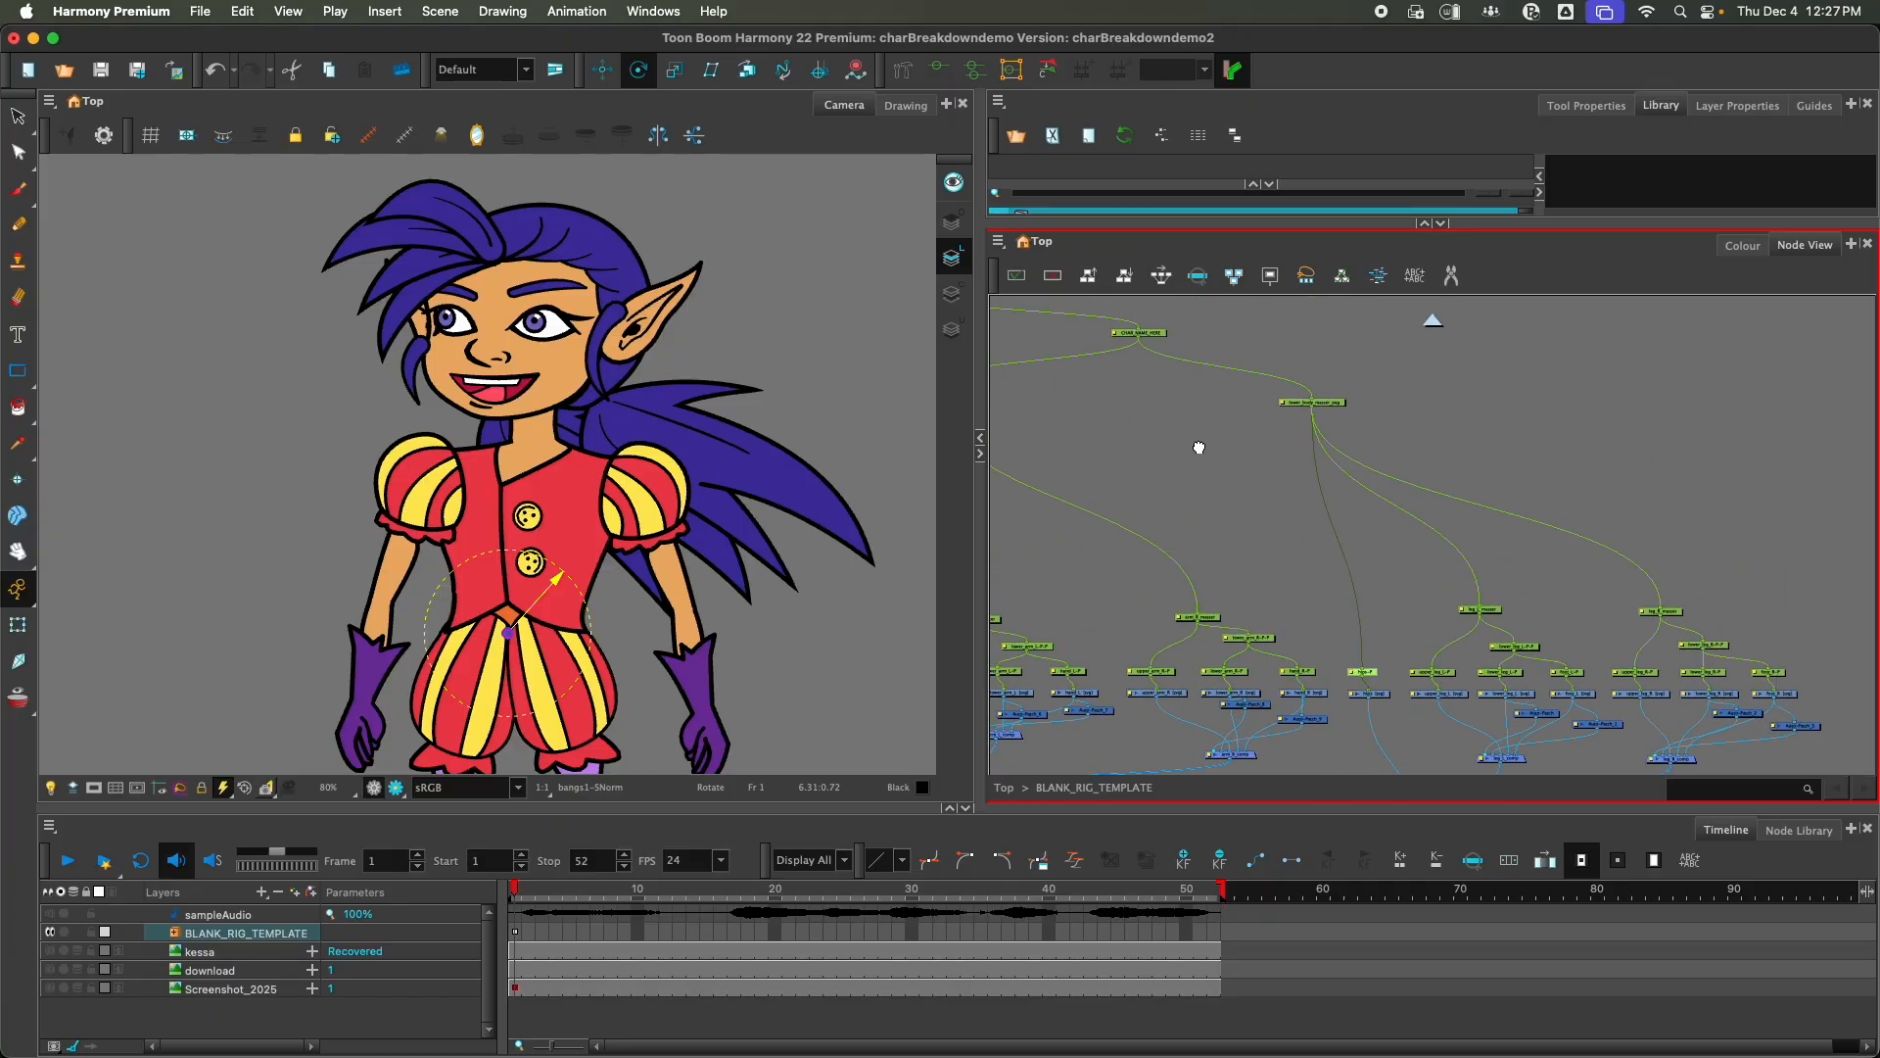
drag(1196, 445, 1410, 521)
click(1551, 482)
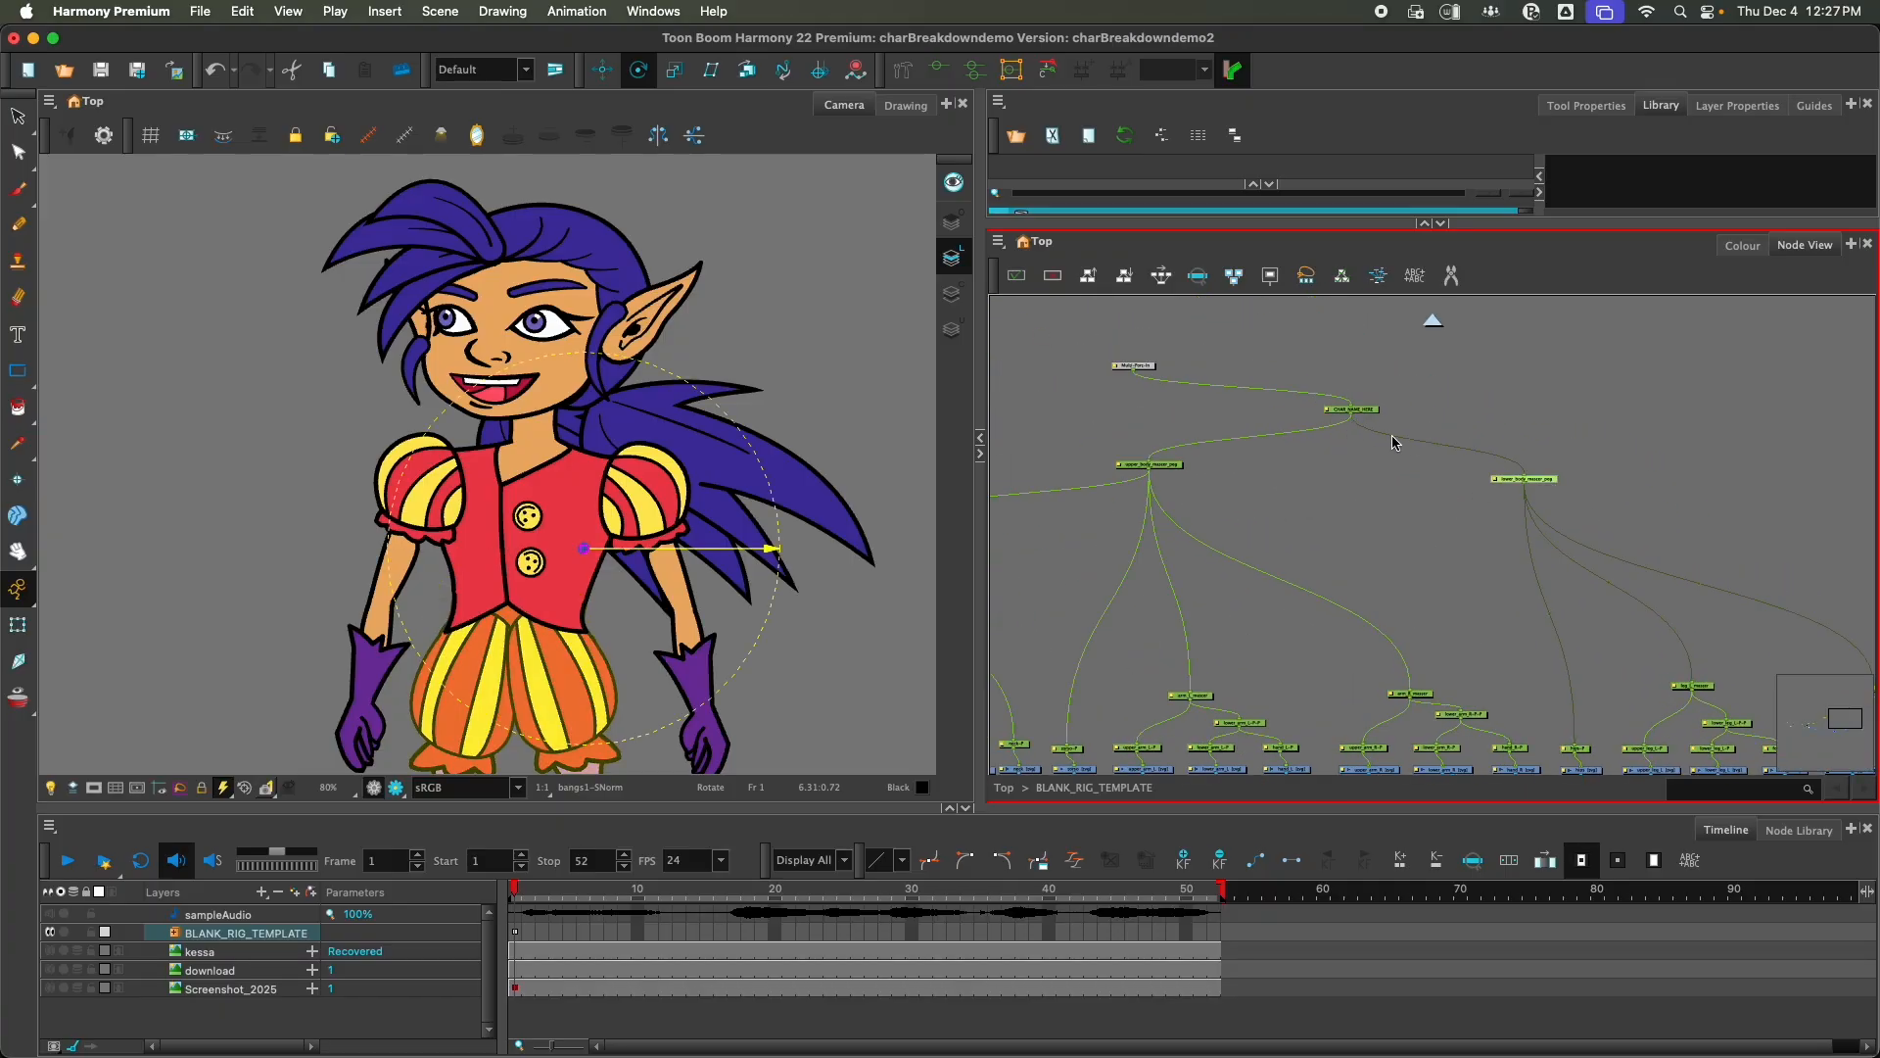
click(1174, 467)
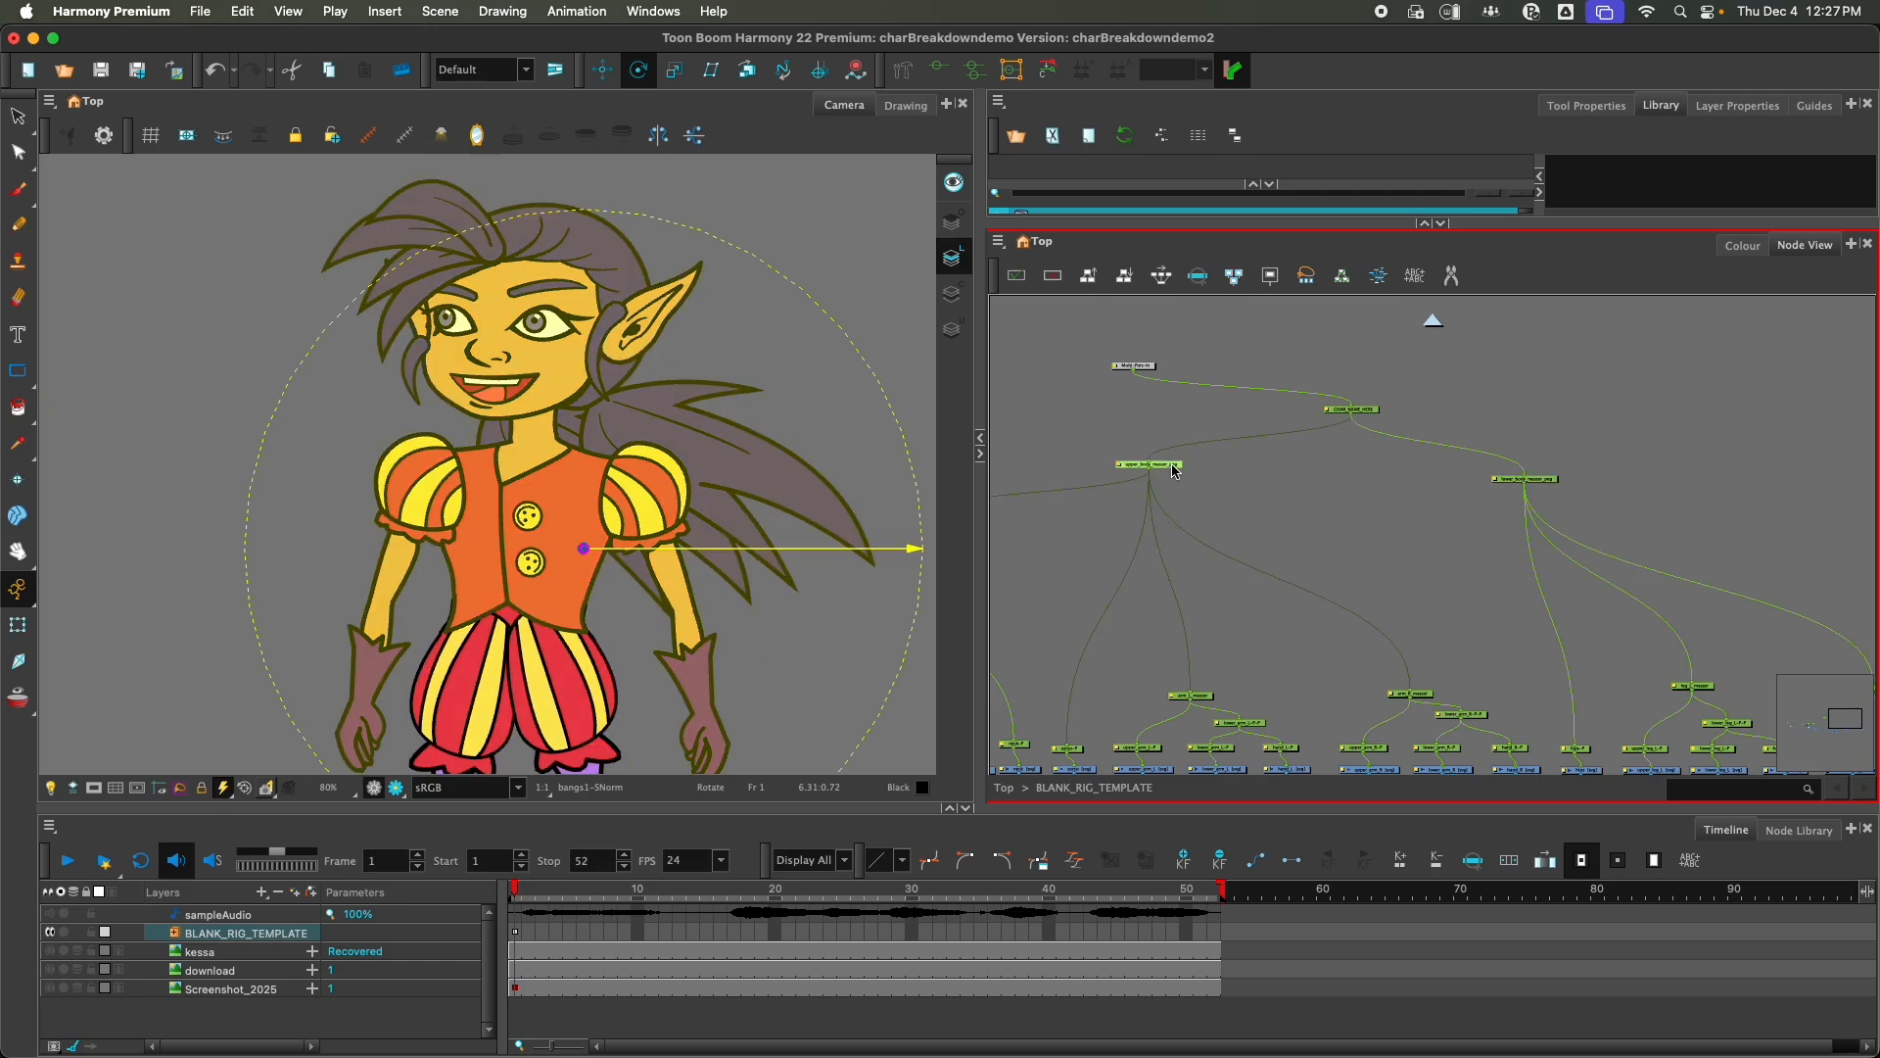
click(1527, 481)
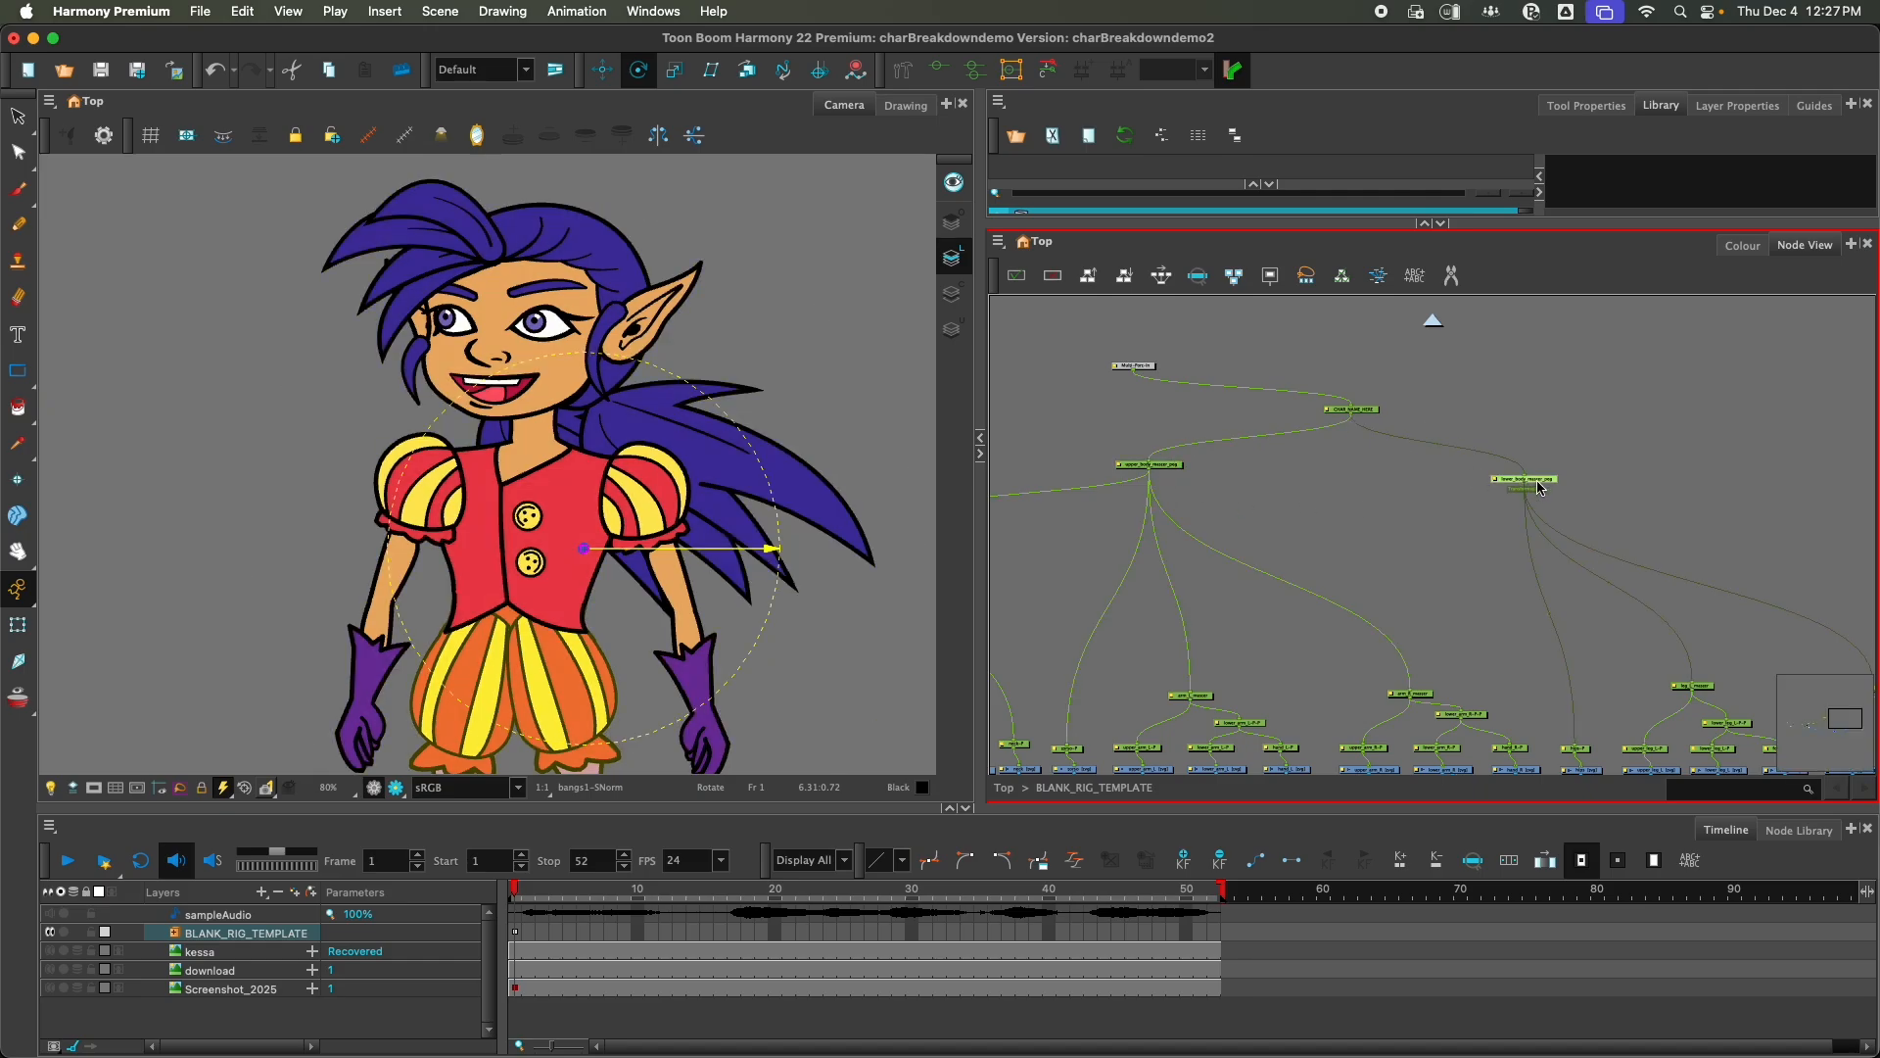
Step: Place the whole-body master peg's pivot at ground level between the feet, then test-rotate the character and undo the rotation
click(1358, 410)
scroll(697, 460, down, 2)
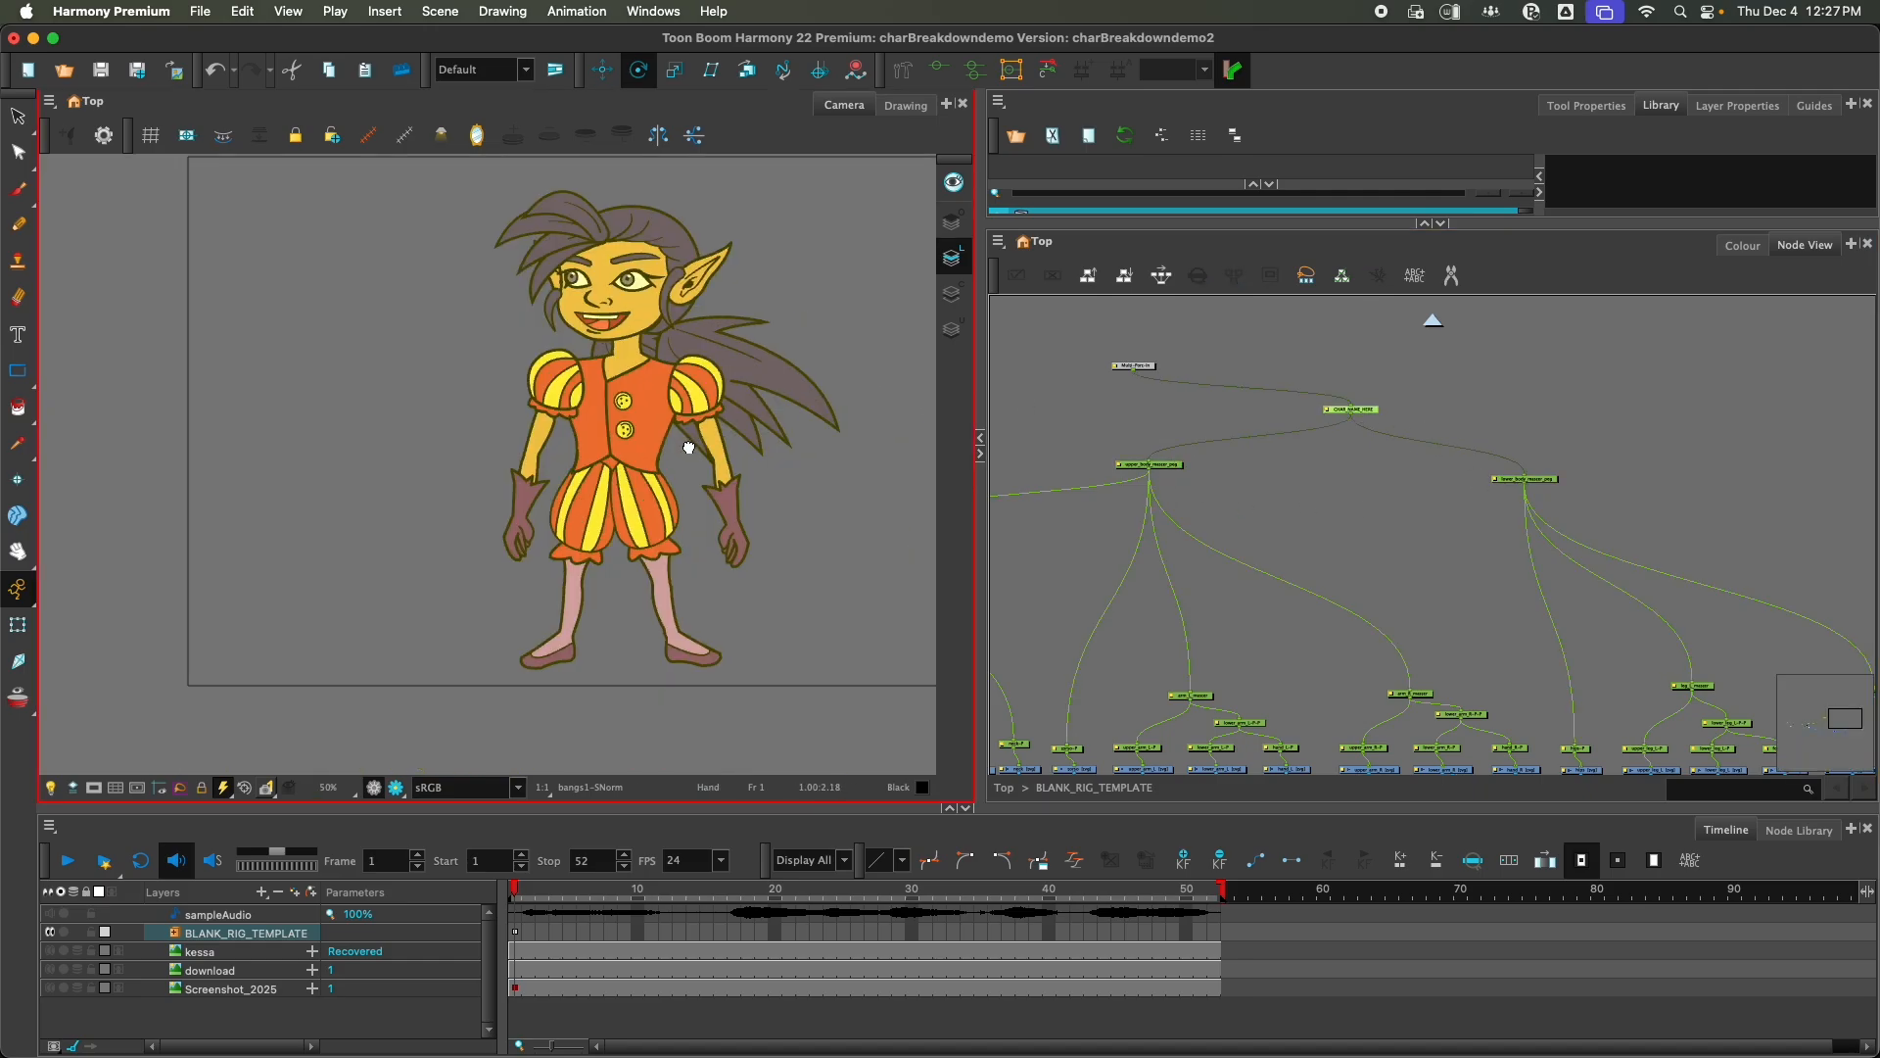
drag(658, 421, 617, 661)
drag(805, 473, 791, 592)
key(super+z)
Step: Reselect the whole-body master peg and check its pivot position against the full character
click(1359, 456)
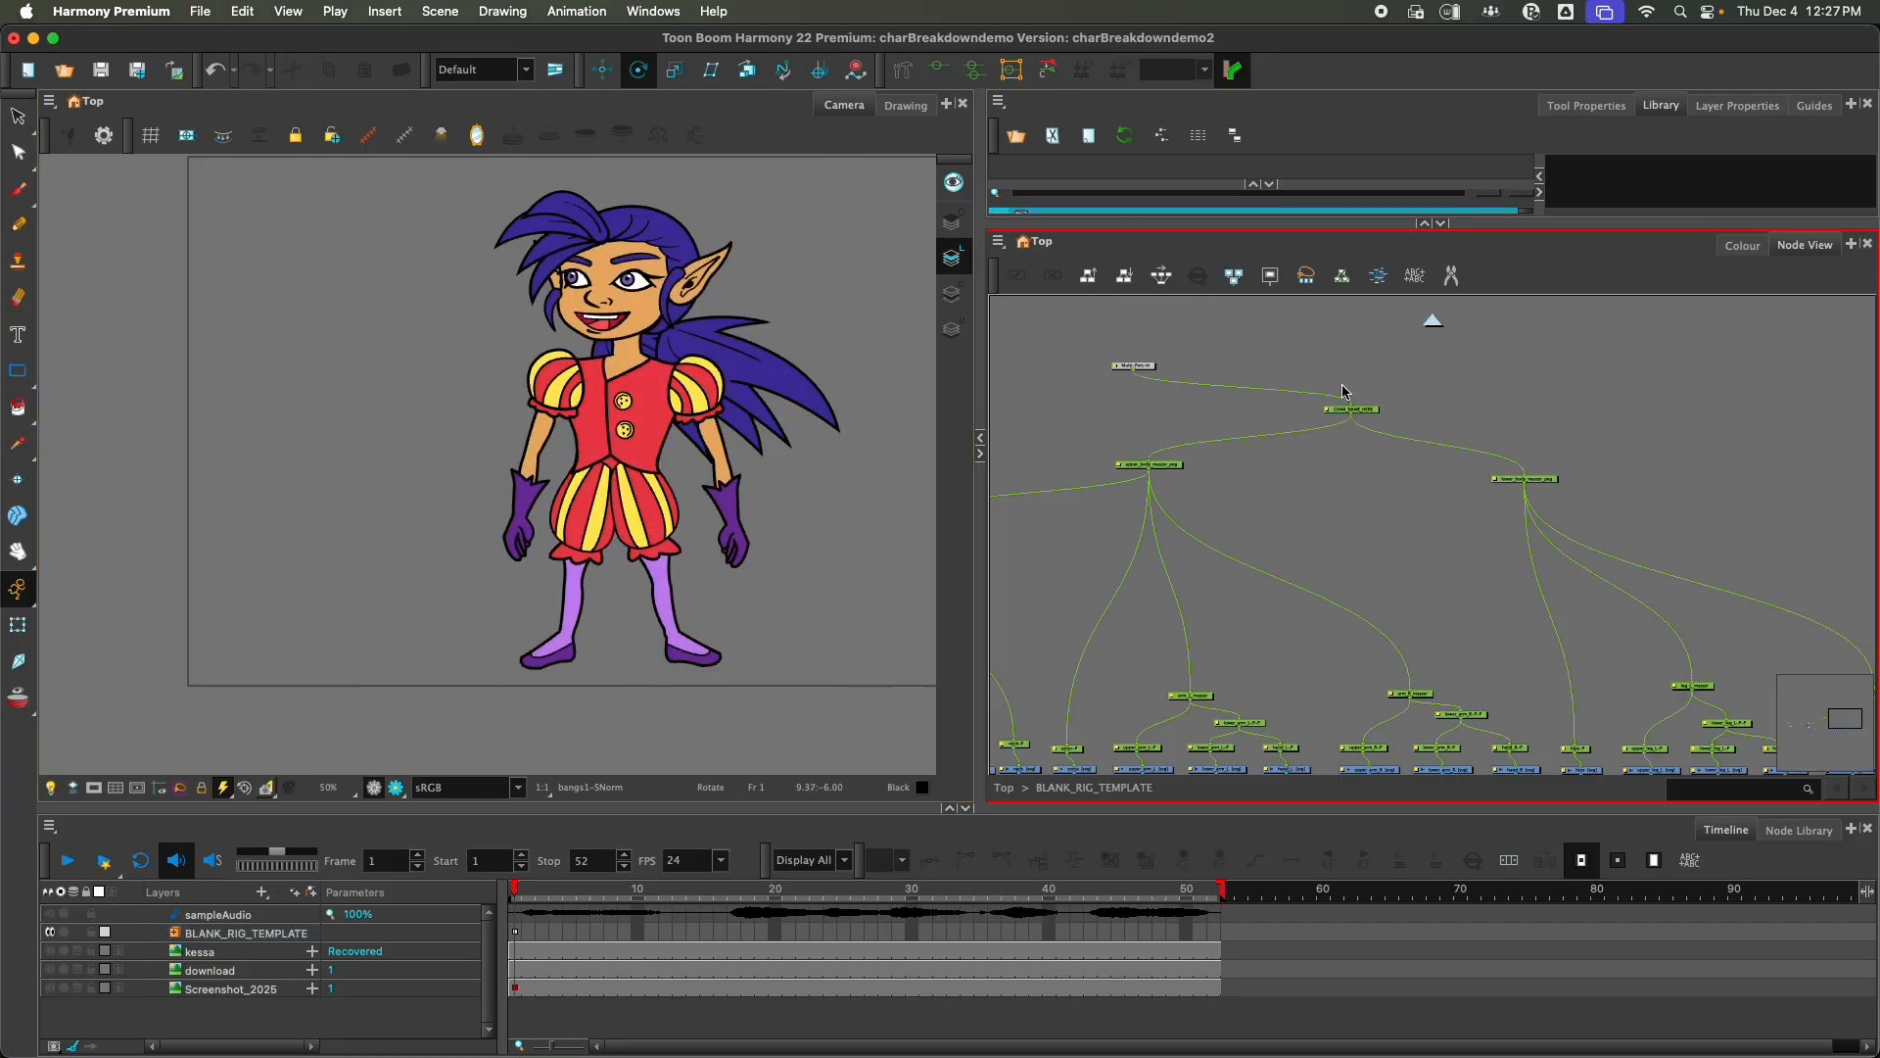
click(1353, 411)
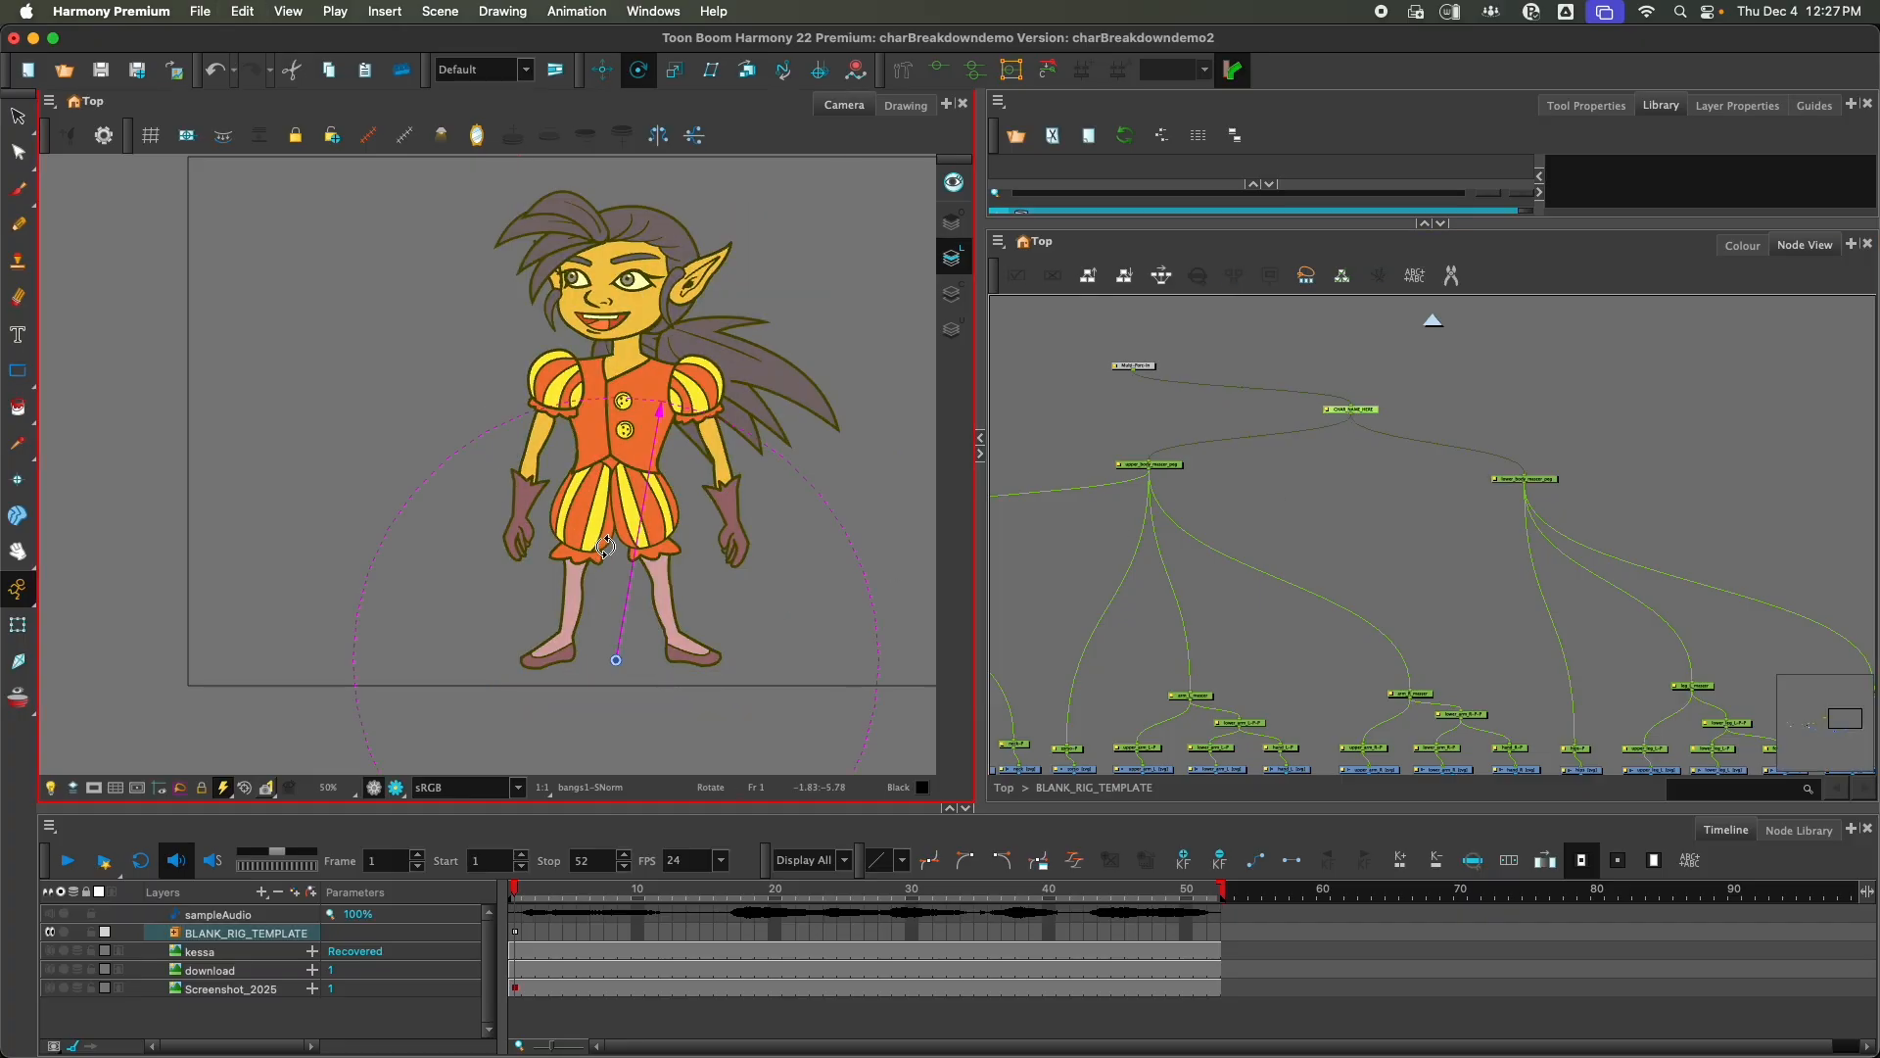
scroll(606, 546, down, 2)
scroll(606, 547, up, 1)
drag(730, 507, 529, 510)
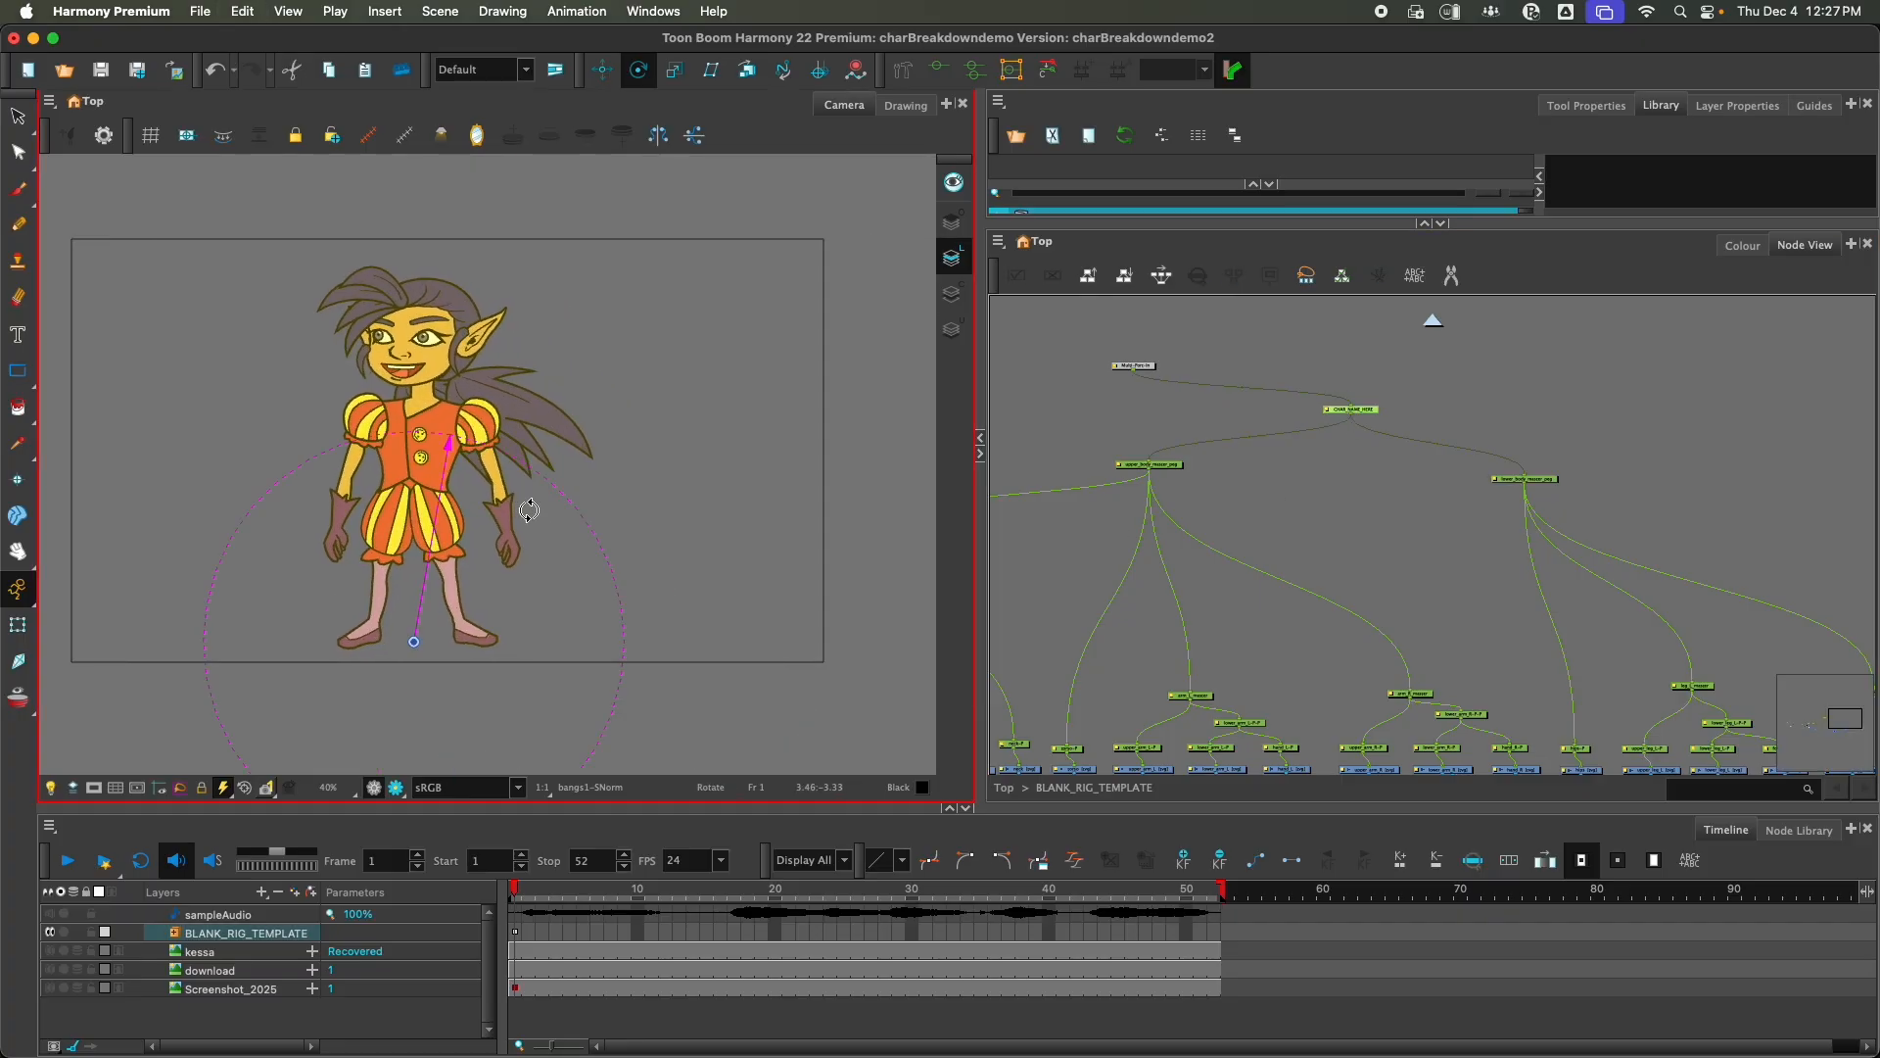